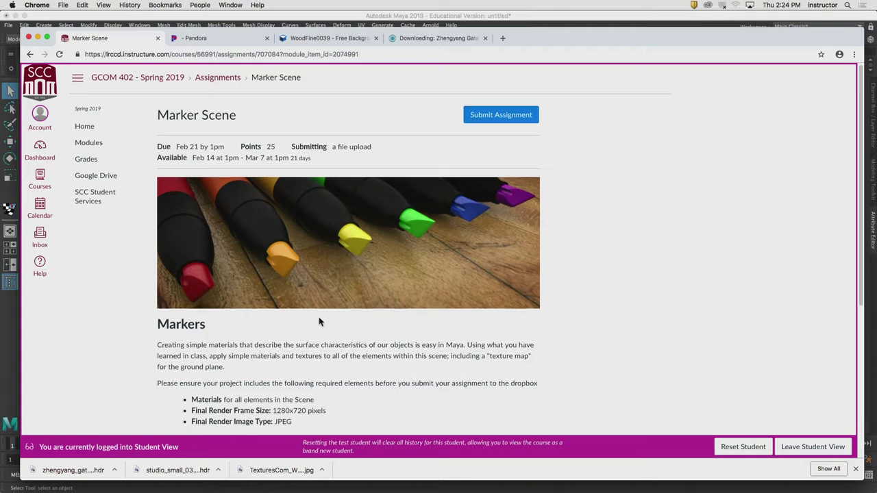
Step: Review the Marker Scene assignment requirements and open the Desktop Scene assignment from the course modules
{"action": "scroll", "coordinate": [319, 316], "scroll_direction": "down", "scroll_amount": 2}
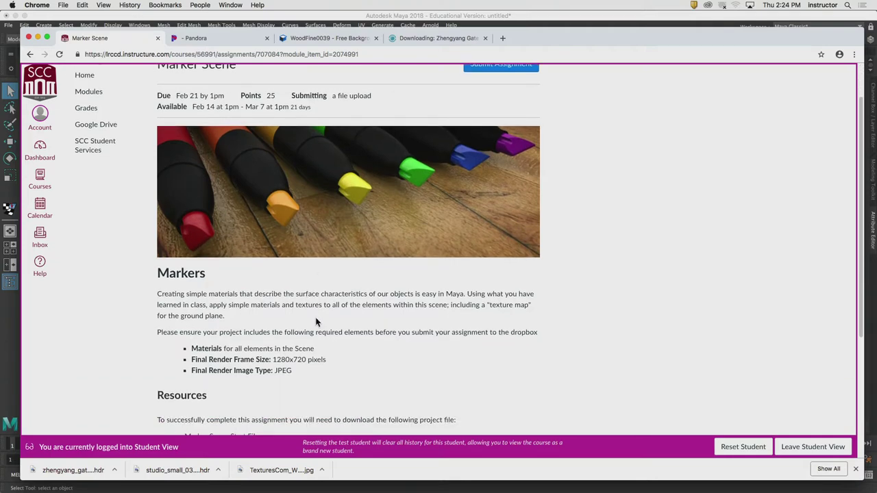
{"action": "scroll", "coordinate": [299, 262], "scroll_direction": "up", "scroll_amount": 2}
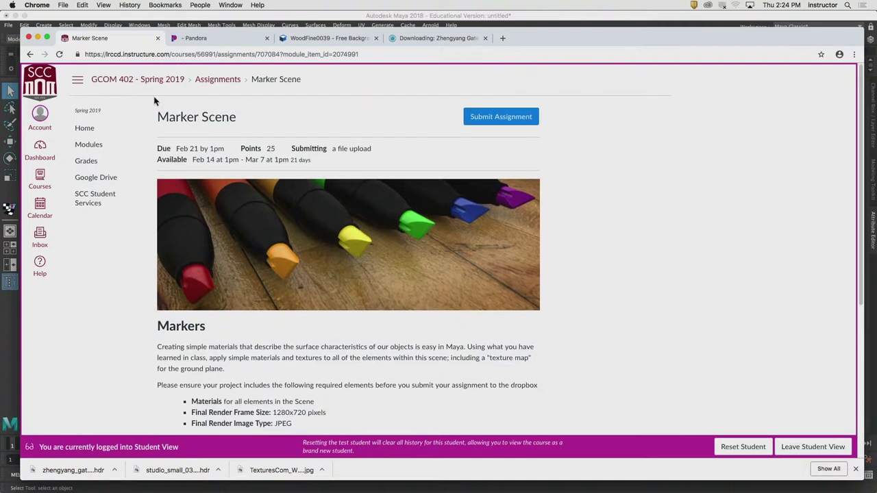
{"action": "left_click", "coordinate": [30, 54]}
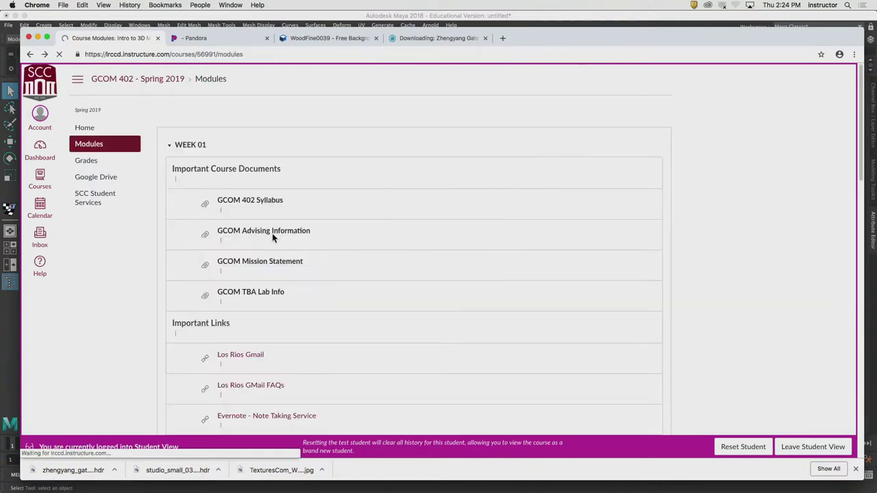
{"action": "left_click", "coordinate": [226, 299]}
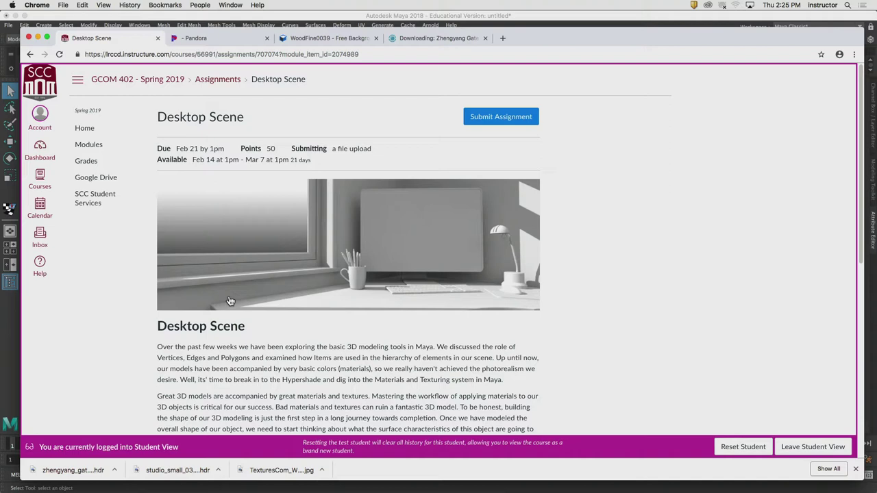
Step: Hide Chrome to switch to Maya and show the grid in the perspective viewport
{"action": "left_click", "coordinate": [37, 5]}
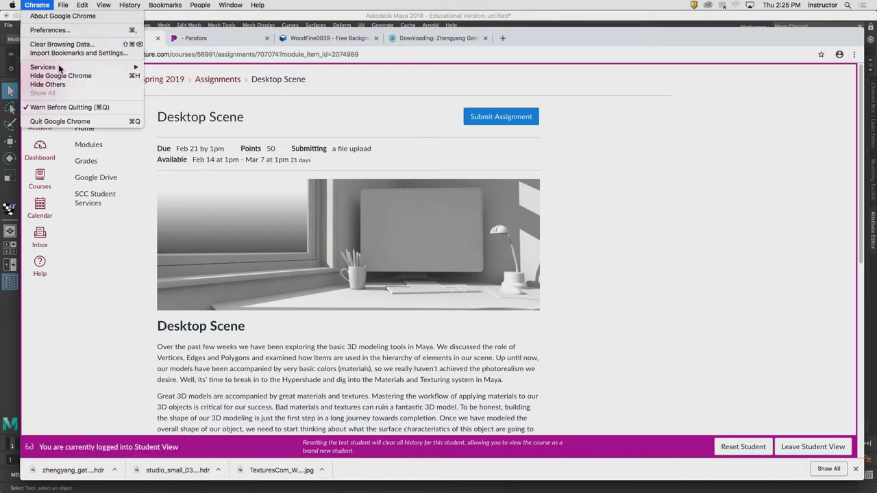
{"action": "left_click", "coordinate": [60, 76]}
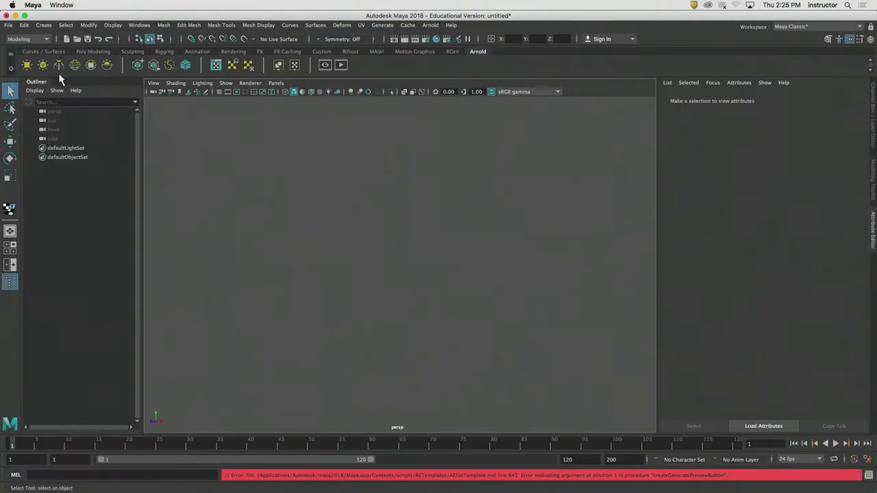
{"action": "left_click", "coordinate": [218, 92]}
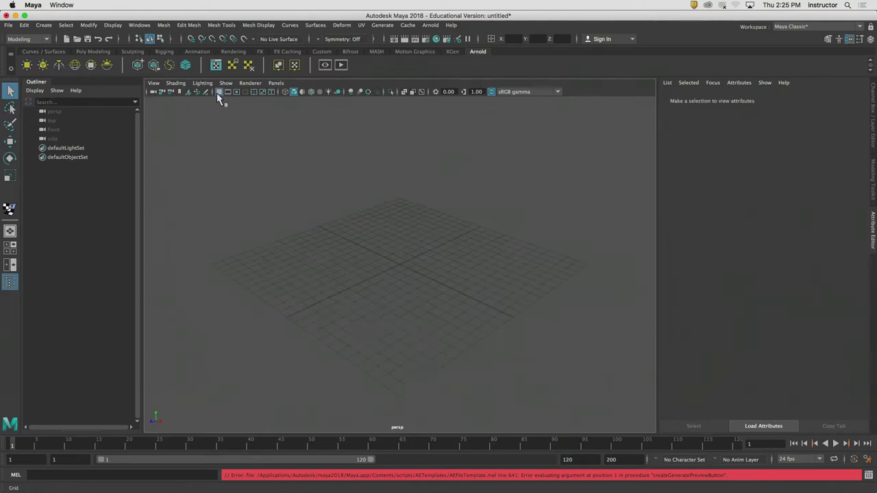
Step: Create a polygon plane at the origin, frame it and hide the viewport grid
{"action": "left_click", "coordinate": [92, 52]}
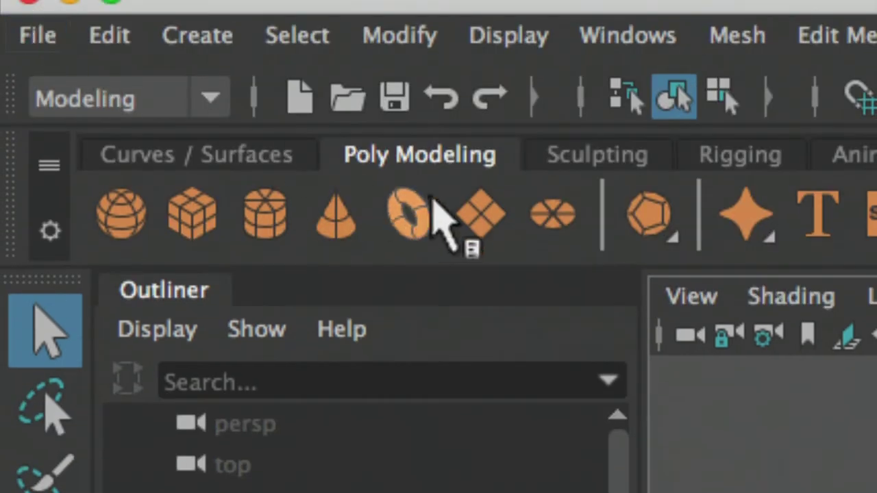
{"action": "left_click", "coordinate": [480, 152]}
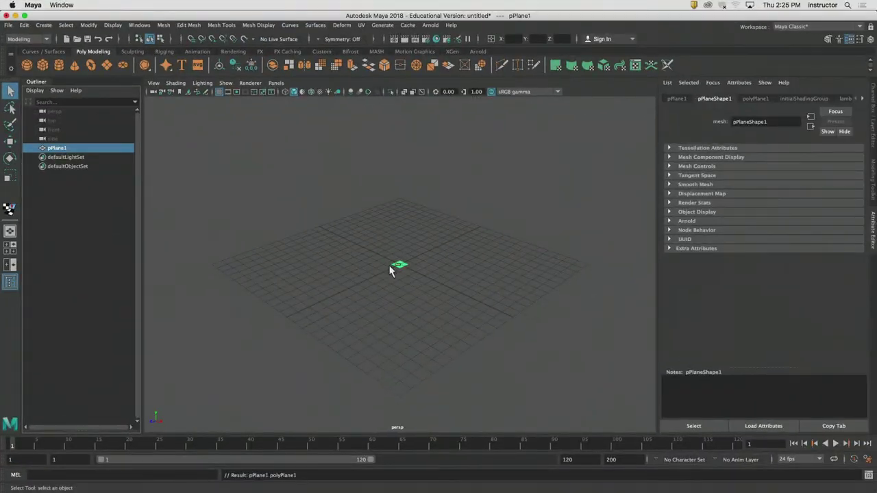
{"action": "key", "text": "f"}
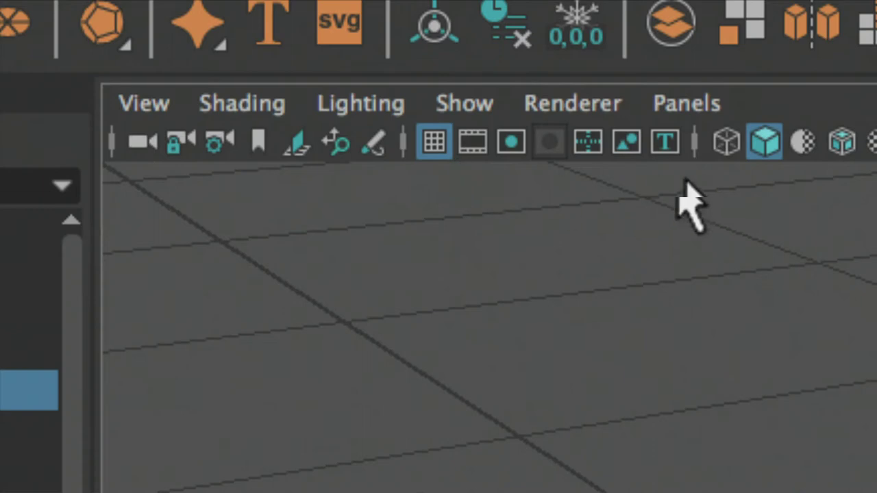
{"action": "left_click", "coordinate": [430, 144]}
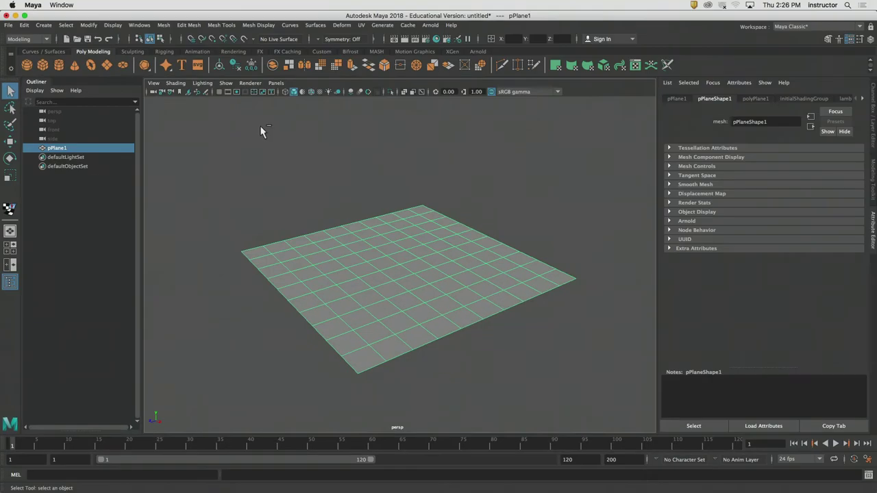
Step: Scale the plane up uniformly to serve as the ground and deselect it
{"action": "key", "text": "r"}
{"action": "left_click_drag", "start_coordinate": [400, 264], "coordinate": [876, 263]}
{"action": "left_click_drag", "start_coordinate": [391, 278], "coordinate": [616, 260]}
{"action": "key", "text": "q"}
{"action": "left_click", "coordinate": [302, 122]}
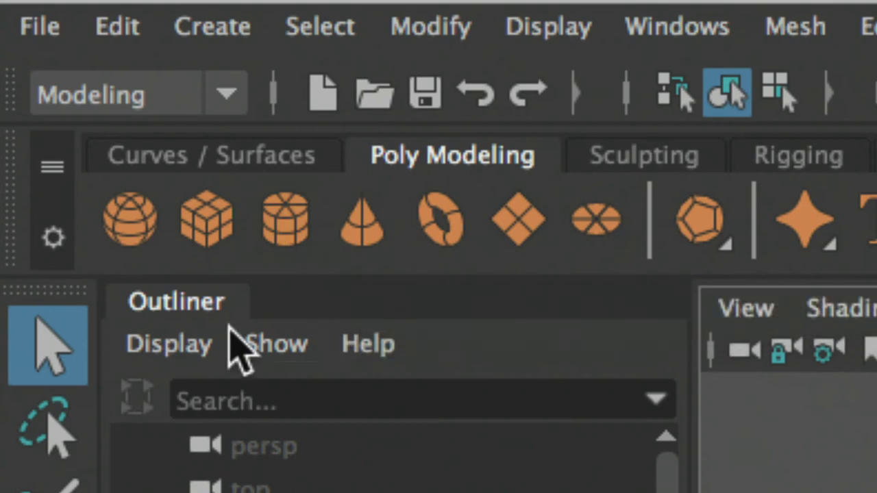
Step: Add a polygon cube at the centre of the ground plane
{"action": "left_click", "coordinate": [209, 233]}
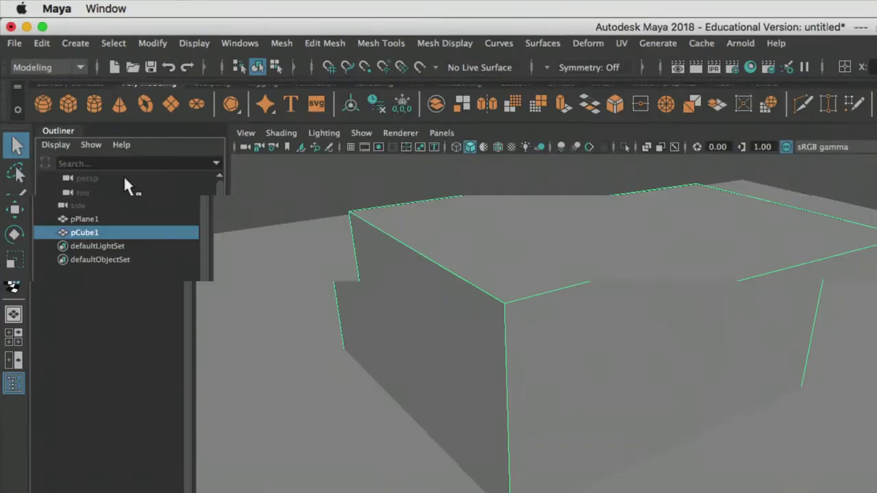
{"action": "key", "text": "ctrl+a"}
{"action": "left_click_drag", "start_coordinate": [411, 206], "coordinate": [333, 229], "text": "alt"}
Step: Enlarge the ground plane further so it extends far beyond the cube on all sides
{"action": "left_click", "coordinate": [413, 318]}
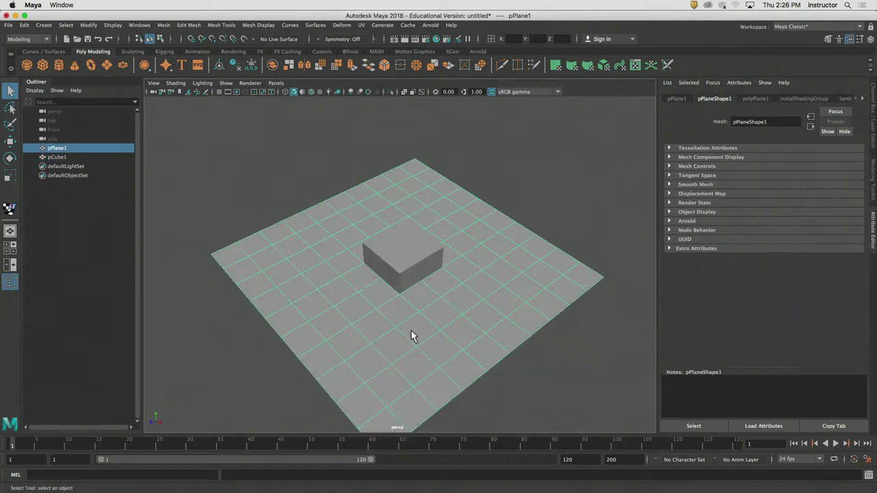
{"action": "key", "text": "r"}
{"action": "left_click_drag", "start_coordinate": [402, 265], "coordinate": [794, 270]}
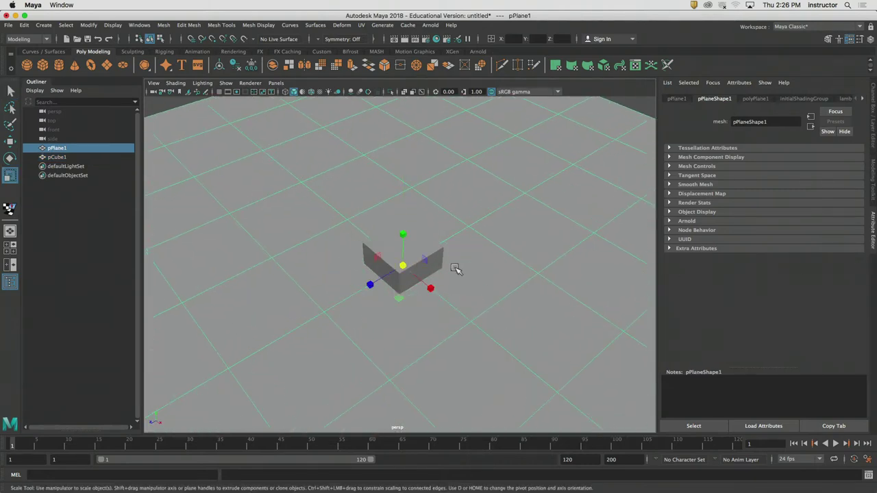
{"action": "left_click_drag", "start_coordinate": [402, 265], "coordinate": [572, 290]}
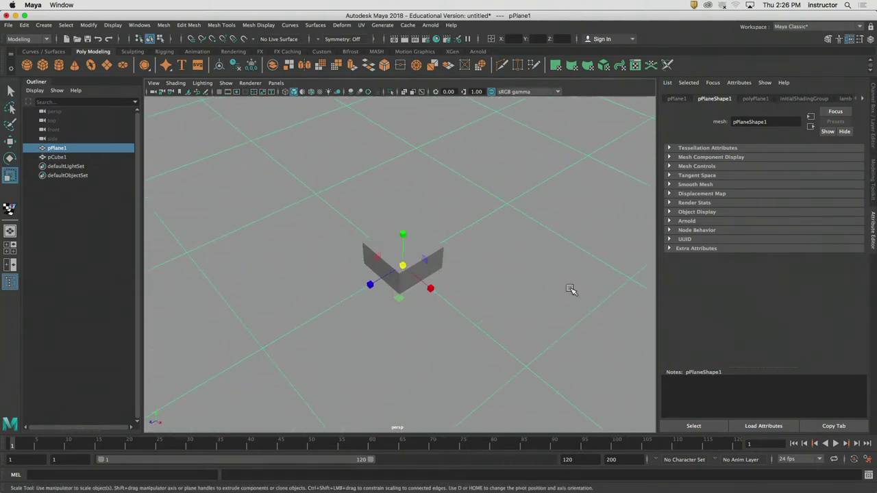
{"action": "key", "text": "q"}
Step: Raise the cube in the front view until its base rests on the ground plane
{"action": "left_click", "coordinate": [414, 277]}
{"action": "mouse_move", "coordinate": [421, 268]}
{"action": "left_mouse_down", "text": "alt"}
{"action": "mouse_move", "coordinate": [388, 240]}
{"action": "mouse_move", "coordinate": [413, 256]}
{"action": "mouse_move", "coordinate": [415, 280]}
{"action": "left_mouse_up", "text": "alt"}
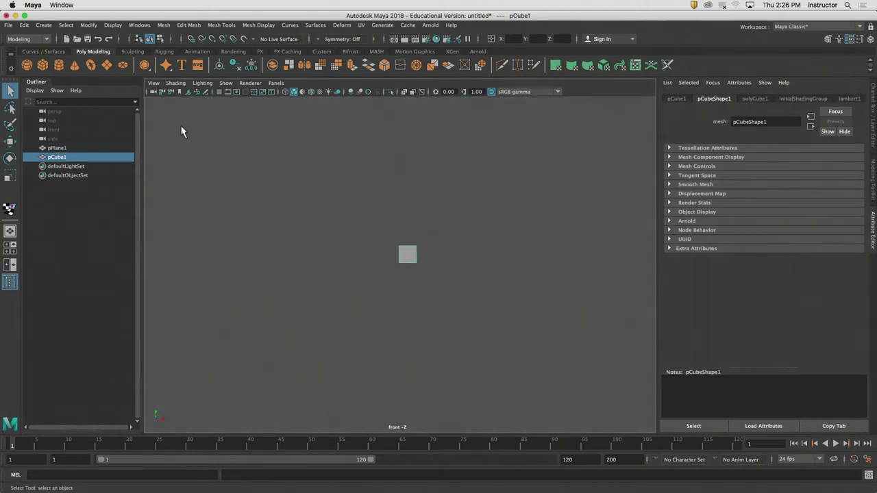
{"action": "scroll", "coordinate": [571, 276], "scroll_direction": "up", "scroll_amount": 6}
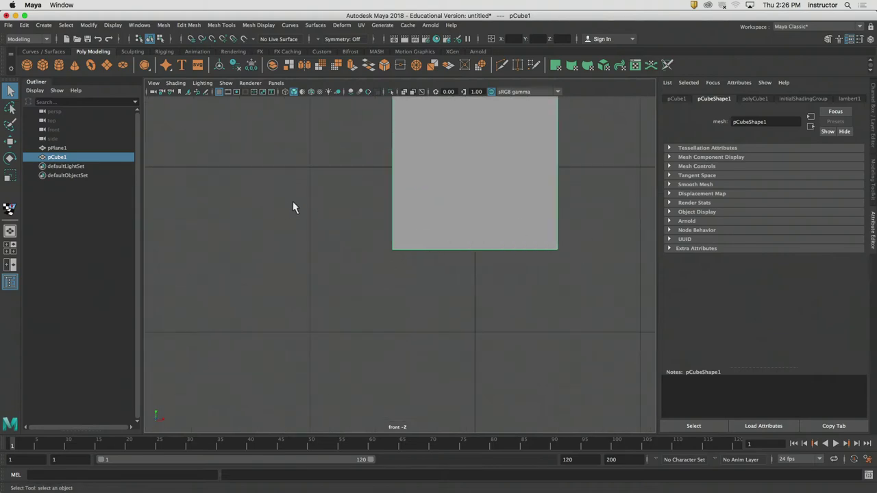
{"action": "key", "text": "w"}
{"action": "middle_click_drag", "start_coordinate": [371, 211], "coordinate": [359, 288], "text": "alt"}
{"action": "left_click_drag", "start_coordinate": [453, 259], "coordinate": [409, 220]}
{"action": "key", "text": "q"}
{"action": "left_click", "coordinate": [425, 195]}
{"action": "left_click_drag", "start_coordinate": [218, 103], "coordinate": [127, 137], "text": "alt"}
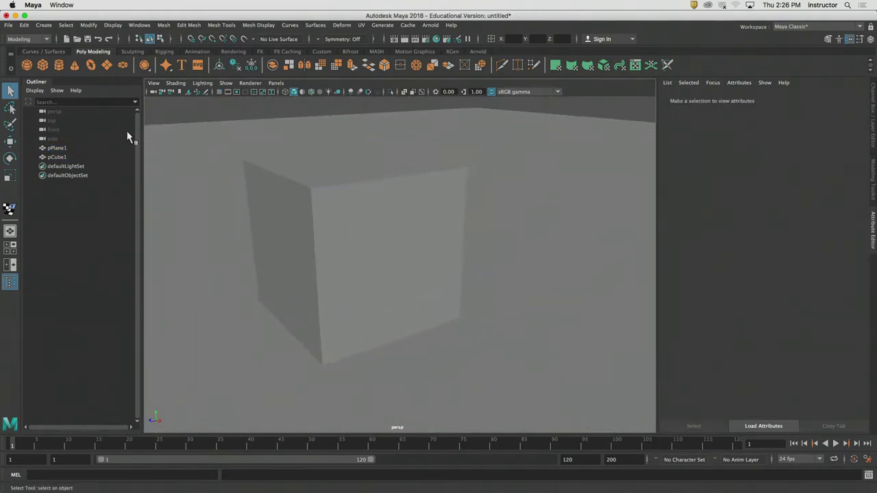
Step: Add a polygon sphere and move it beside the cube, leaving its lower half below the ground plane
{"action": "left_click", "coordinate": [27, 65]}
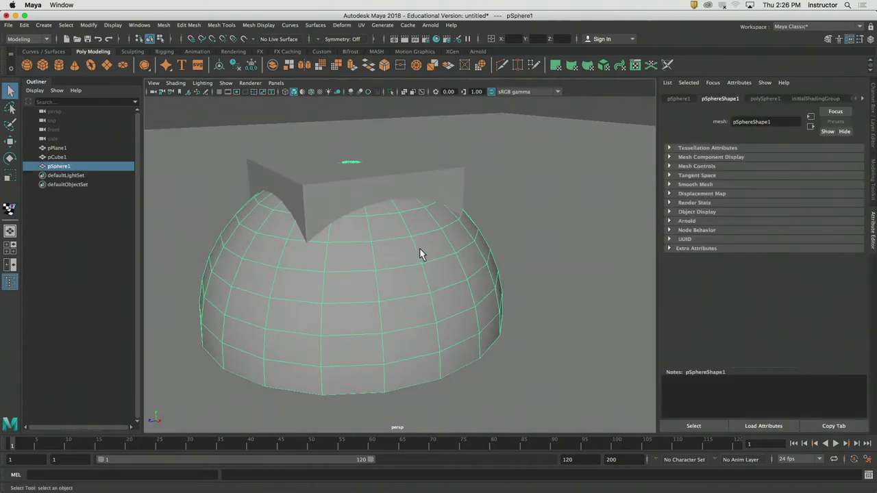
{"action": "right_click_drag", "start_coordinate": [420, 254], "coordinate": [319, 250], "text": "alt"}
{"action": "key", "text": "w"}
{"action": "left_click_drag", "start_coordinate": [346, 301], "coordinate": [481, 289], "text": "alt"}
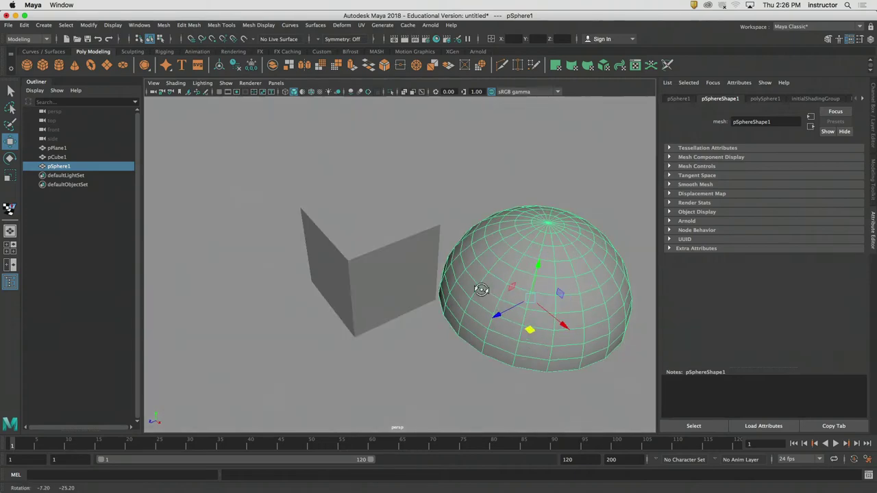
Step: Add a polygon cylinder, adjust its scale and place it behind the cube
{"action": "left_click", "coordinate": [58, 64]}
{"action": "left_click_drag", "start_coordinate": [355, 313], "coordinate": [486, 239], "text": "alt"}
{"action": "key", "text": "r"}
{"action": "mouse_move", "coordinate": [432, 216]}
{"action": "left_mouse_down"}
{"action": "mouse_move", "coordinate": [395, 219]}
{"action": "mouse_move", "coordinate": [439, 207]}
{"action": "left_mouse_up"}
{"action": "left_click_drag", "start_coordinate": [435, 151], "coordinate": [405, 190], "text": "alt"}
{"action": "key", "text": "w"}
Step: Scale the sphere down slightly and reposition it next to the cube and cylinder
{"action": "left_click", "coordinate": [559, 254]}
{"action": "right_click_drag", "start_coordinate": [560, 254], "coordinate": [495, 248], "text": "alt"}
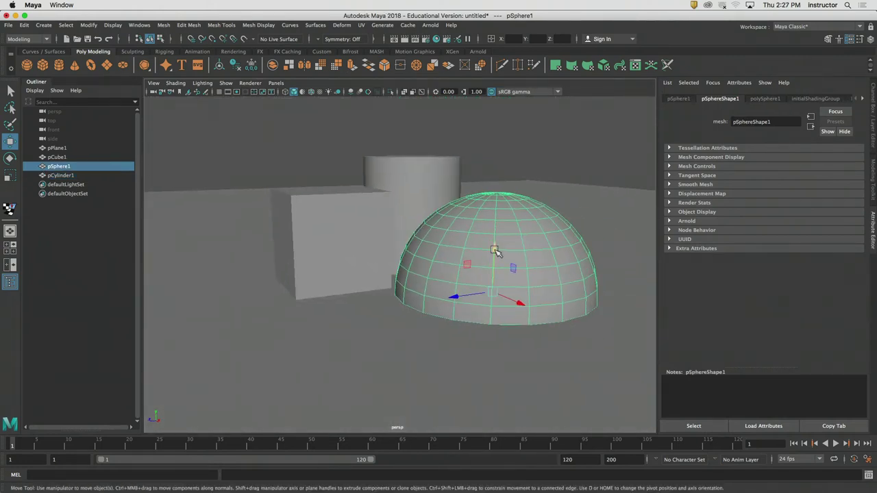
{"action": "key", "text": "r"}
{"action": "left_click_drag", "start_coordinate": [493, 294], "coordinate": [472, 321]}
{"action": "key", "text": "w"}
{"action": "key", "text": "q"}
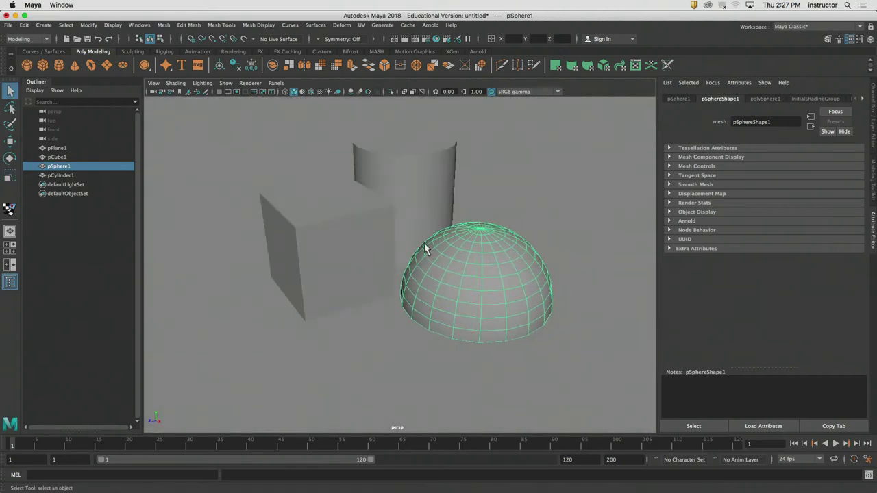
Step: Add a polygon torus, scale it down and move it out from inside the cube
{"action": "left_click_drag", "start_coordinate": [424, 249], "coordinate": [419, 218], "text": "alt"}
{"action": "left_click", "coordinate": [89, 65]}
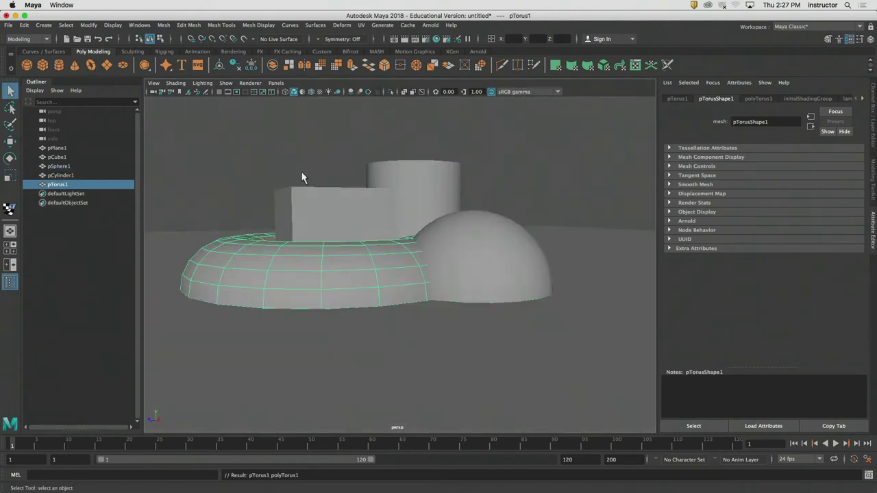
{"action": "left_click_drag", "start_coordinate": [349, 158], "coordinate": [351, 240], "text": "alt"}
{"action": "key", "text": "r"}
{"action": "left_click_drag", "start_coordinate": [342, 307], "coordinate": [251, 313]}
{"action": "key", "text": "w"}
{"action": "left_click_drag", "start_coordinate": [337, 349], "coordinate": [452, 382], "text": "alt"}
{"action": "right_click_drag", "start_coordinate": [452, 382], "coordinate": [535, 299], "text": "alt"}
Step: Rotate the torus upright and place it on the ground in front of the gap between cube and sphere
{"action": "key", "text": "e"}
{"action": "left_click_drag", "start_coordinate": [452, 301], "coordinate": [262, 299], "text": "alt"}
{"action": "key", "text": "w"}
{"action": "key", "text": "r"}
{"action": "key", "text": "w"}
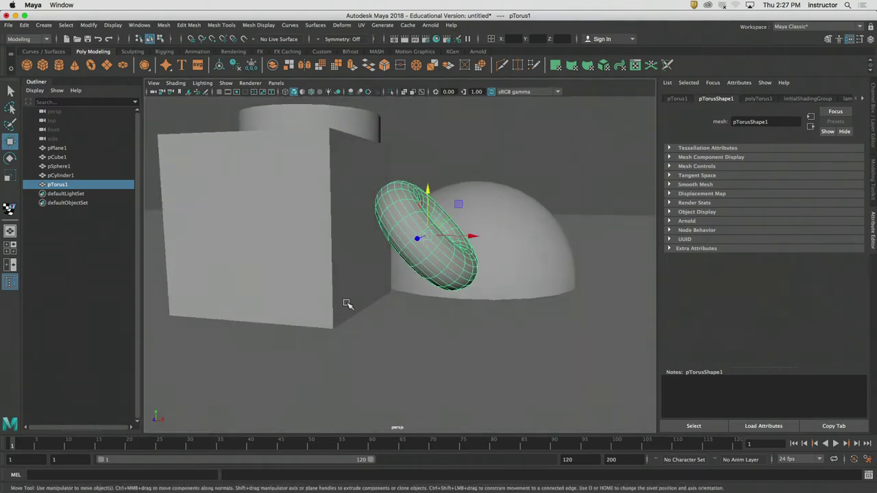
{"action": "left_click_drag", "start_coordinate": [423, 202], "coordinate": [239, 110]}
{"action": "key", "text": "q"}
{"action": "left_click", "coordinate": [272, 136]}
Step: Add a polygon cone and place it on the ground in front of the cube, next to the torus
{"action": "left_click", "coordinate": [75, 63]}
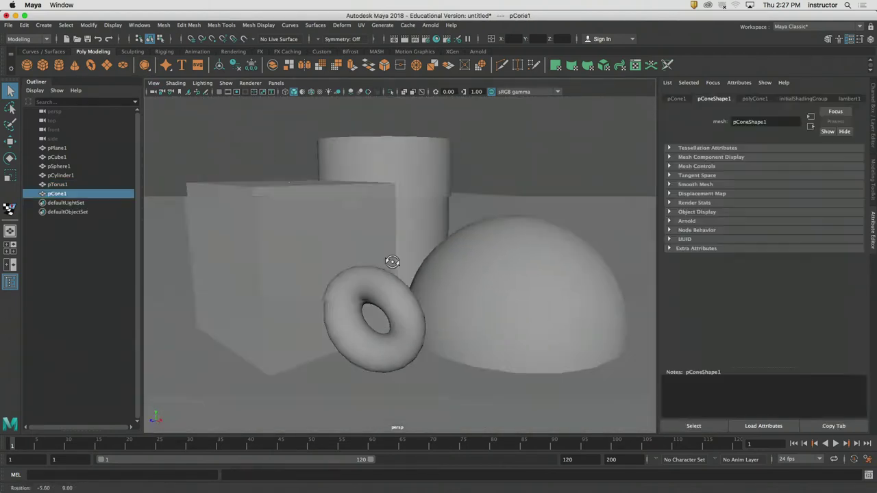
{"action": "left_click_drag", "start_coordinate": [391, 260], "coordinate": [397, 280], "text": "alt"}
{"action": "right_click_drag", "start_coordinate": [397, 280], "coordinate": [339, 288], "text": "alt"}
{"action": "key", "text": "w"}
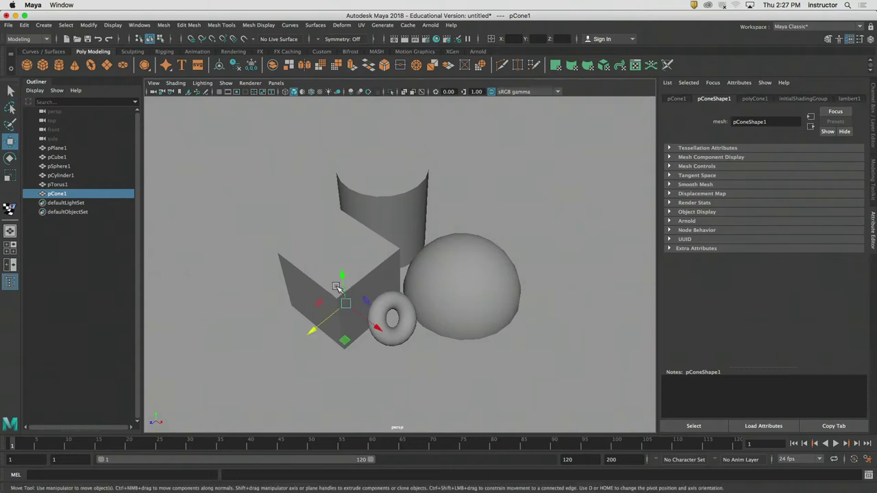
{"action": "left_click_drag", "start_coordinate": [343, 289], "coordinate": [342, 281], "text": "alt"}
{"action": "left_click_drag", "start_coordinate": [363, 364], "coordinate": [410, 402]}
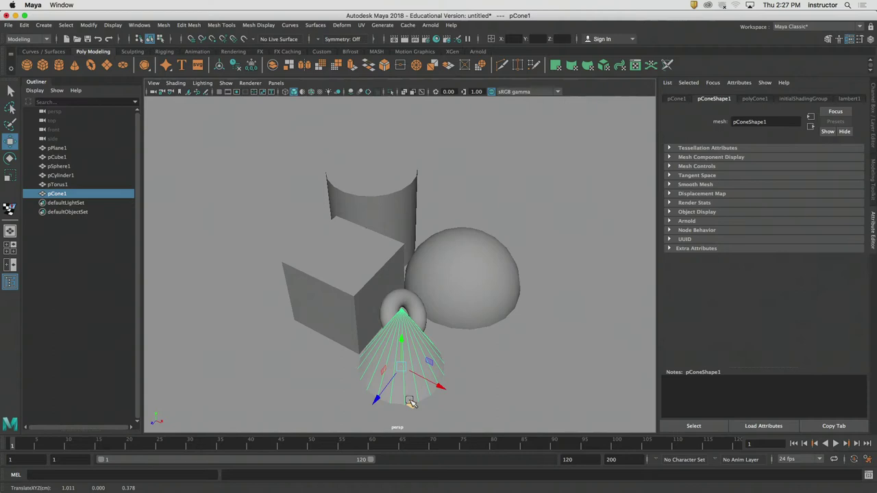
{"action": "left_click_drag", "start_coordinate": [442, 347], "coordinate": [353, 290], "text": "alt"}
{"action": "key", "text": "q"}
Step: Start an Arnold render of the primitives from a low perspective view and reposition the RenderView window
{"action": "right_click_drag", "start_coordinate": [353, 291], "coordinate": [472, 299], "text": "alt"}
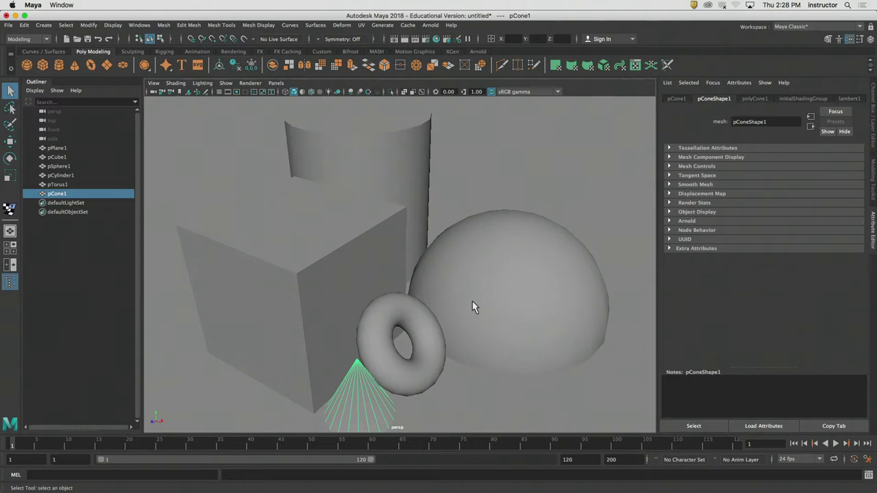
{"action": "left_click_drag", "start_coordinate": [470, 294], "coordinate": [444, 268], "text": "alt"}
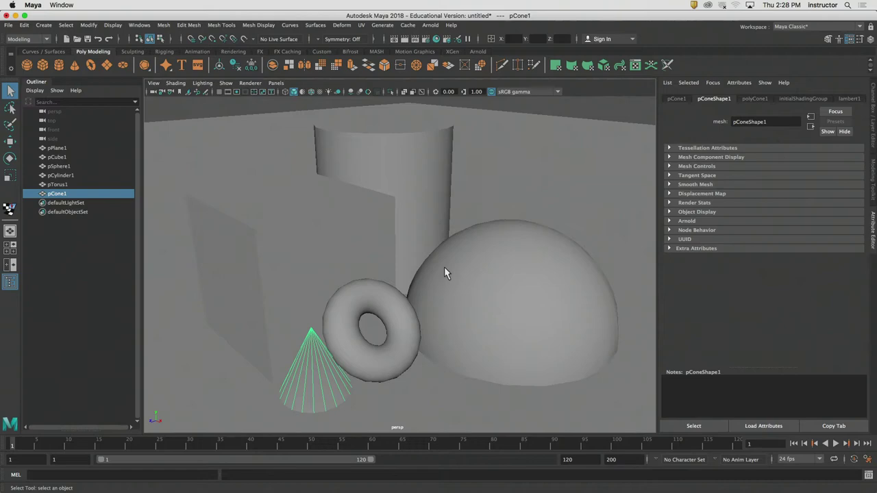
{"action": "left_click", "coordinate": [478, 52]}
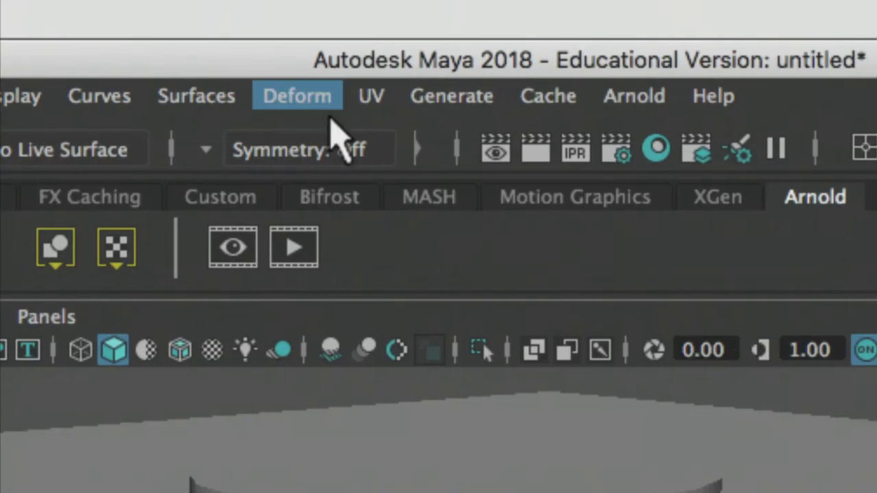
{"action": "left_click", "coordinate": [290, 247]}
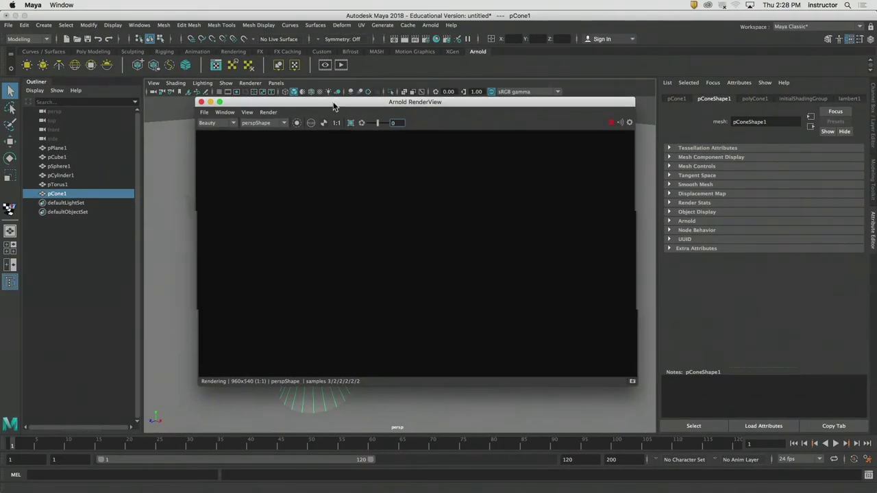
{"action": "left_click_drag", "start_coordinate": [334, 106], "coordinate": [334, 95]}
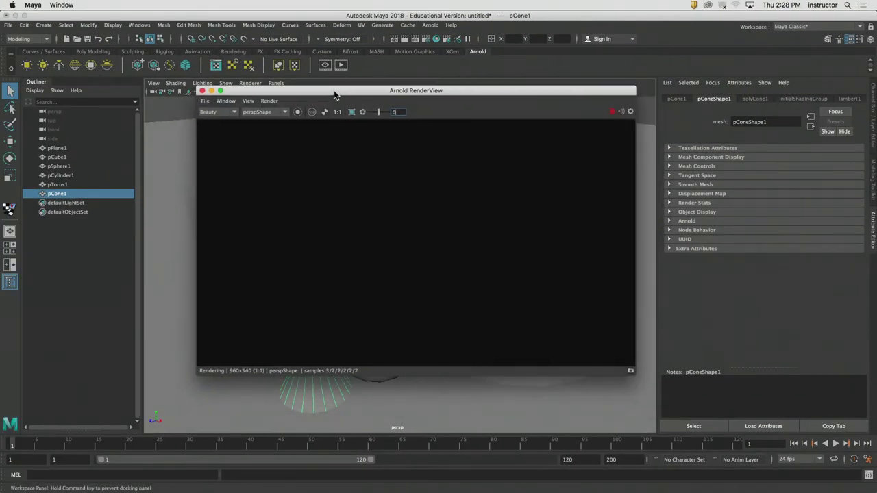
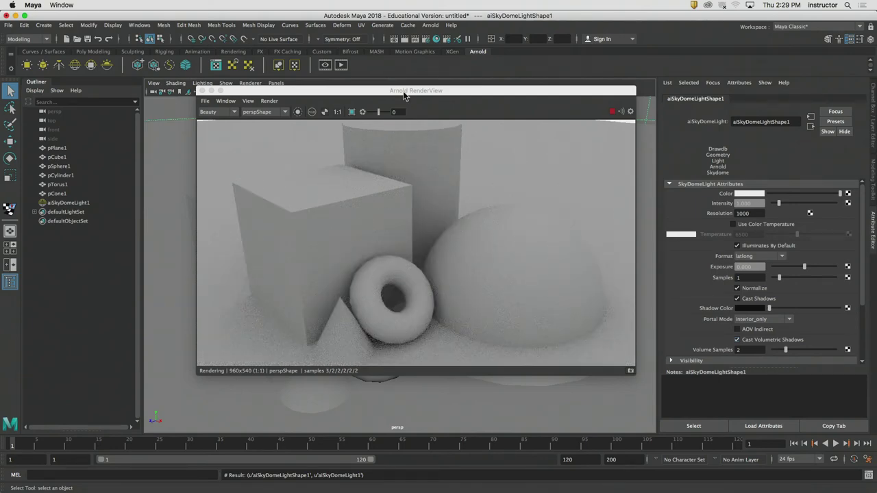
Step: Move the Arnold RenderView window away from the viewport and reframe the primitives from a wider angle
{"action": "left_click_drag", "start_coordinate": [406, 91], "coordinate": [586, 185]}
{"action": "left_click_drag", "start_coordinate": [310, 187], "coordinate": [239, 186], "text": "alt"}
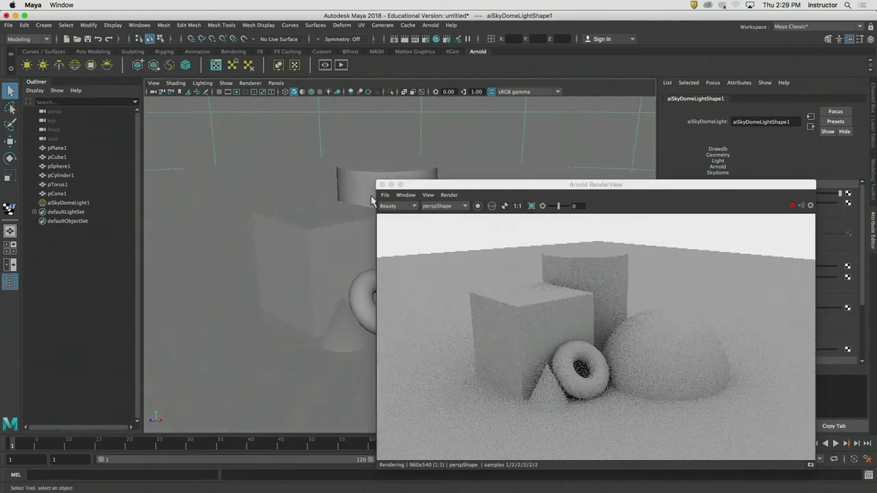
Step: Toggle 3D Manipulation in the Arnold RenderView and orbit the perspective viewport down to a low view of the primitives
{"action": "left_click", "coordinate": [405, 194]}
{"action": "left_click", "coordinate": [423, 266]}
{"action": "left_click_drag", "start_coordinate": [302, 226], "coordinate": [274, 209], "text": "alt"}
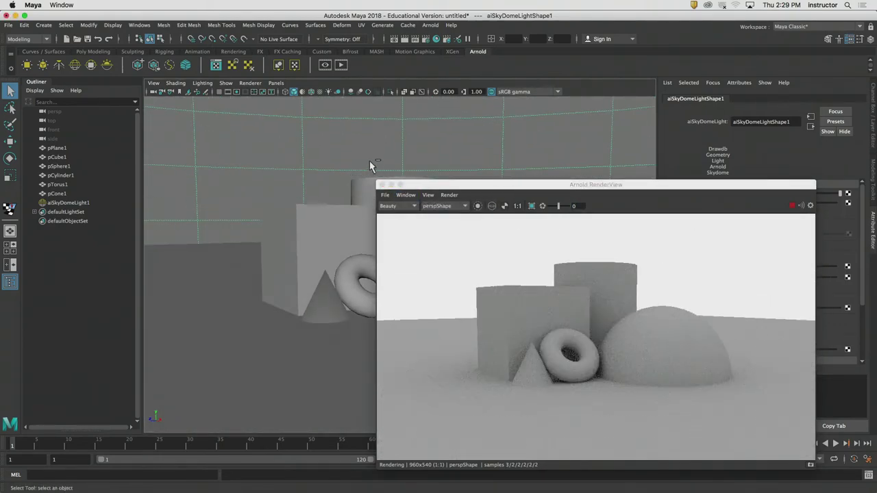
Step: Close the Arnold RenderView and examine the whole sky dome from outside before returning to the primitives
{"action": "right_click_drag", "start_coordinate": [421, 150], "coordinate": [244, 171], "text": "alt"}
{"action": "left_click_drag", "start_coordinate": [244, 171], "coordinate": [131, 196], "text": "alt"}
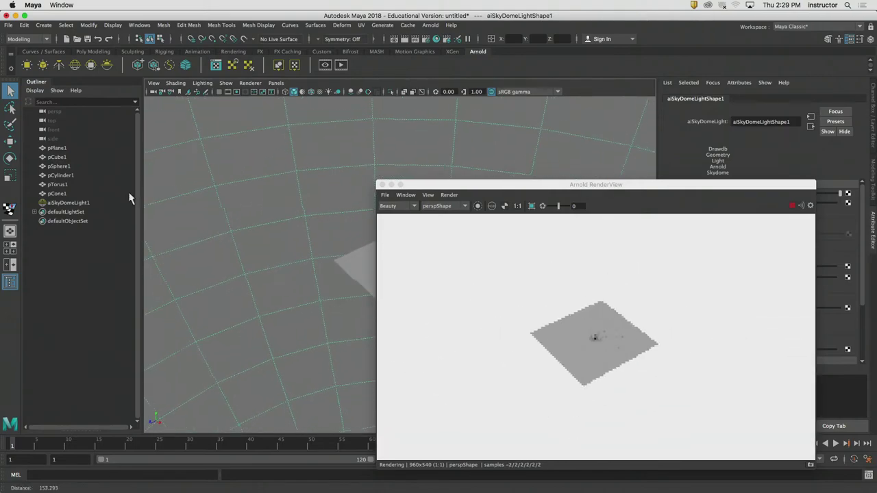
{"action": "left_click", "coordinate": [381, 185]}
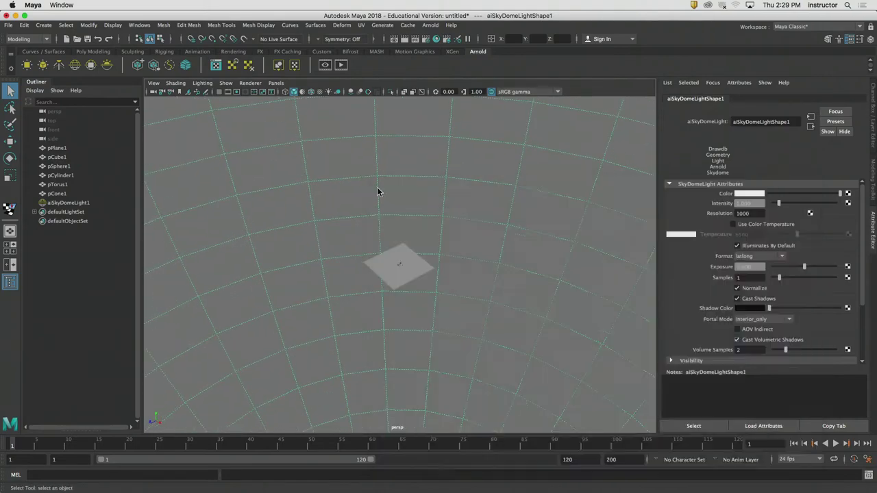
{"action": "right_click_drag", "start_coordinate": [377, 190], "coordinate": [260, 219], "text": "alt"}
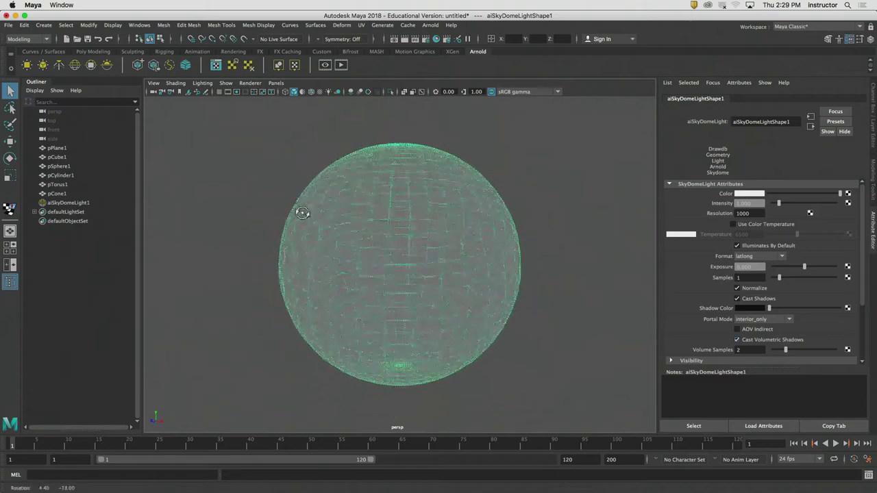
{"action": "left_click_drag", "start_coordinate": [303, 212], "coordinate": [442, 243], "text": "alt"}
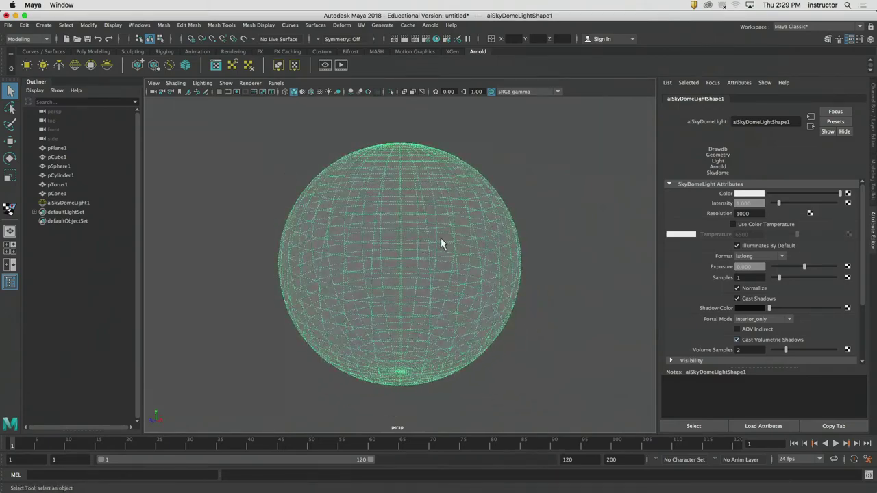
{"action": "right_click_drag", "start_coordinate": [442, 243], "coordinate": [521, 284], "text": "alt"}
{"action": "scroll", "coordinate": [520, 281], "scroll_direction": "up", "scroll_amount": 5}
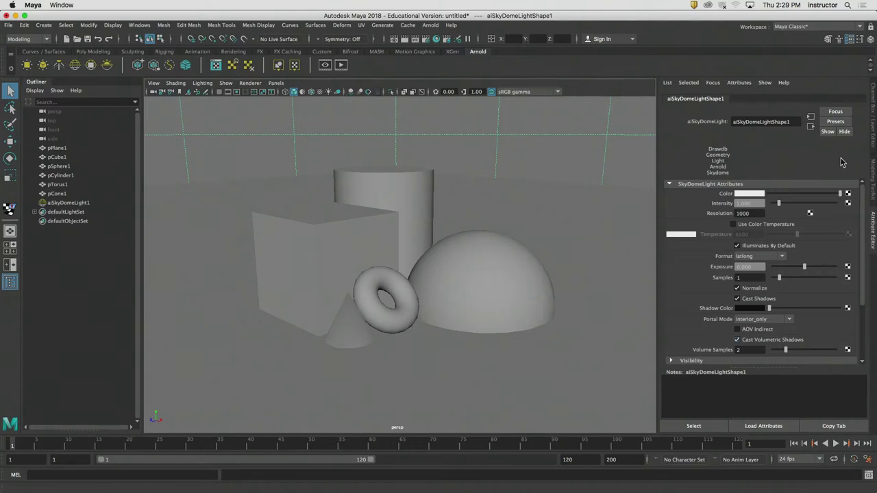
Step: Select aiSkyDomeLight1 and reopen the Arnold RenderView, placing its window beside the light's attributes
{"action": "left_click", "coordinate": [65, 203]}
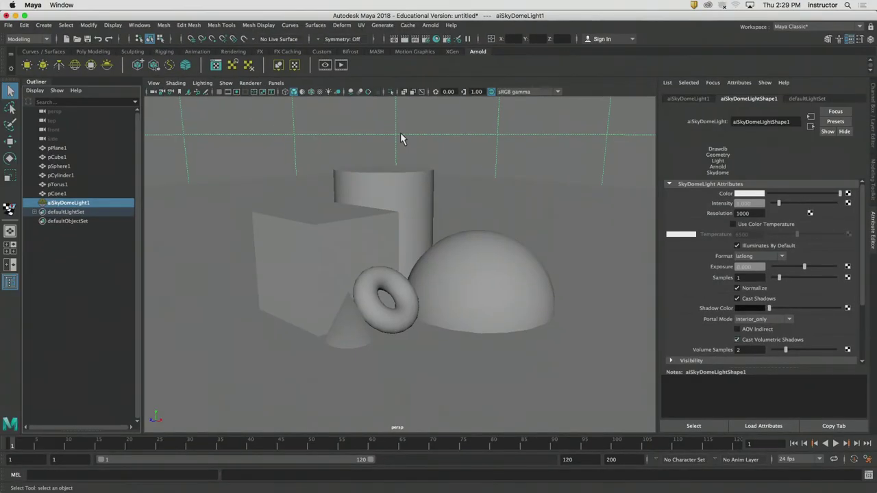
{"action": "left_click", "coordinate": [341, 64]}
{"action": "left_click_drag", "start_coordinate": [476, 199], "coordinate": [217, 85]}
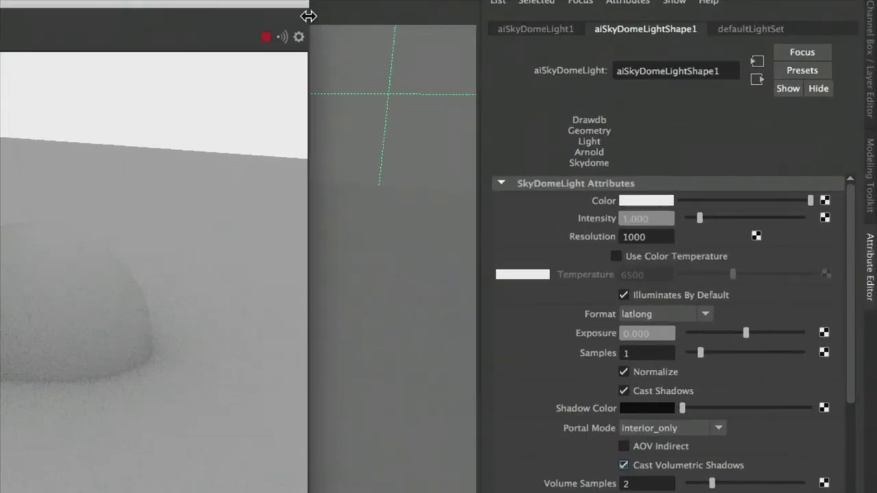
{"action": "left_click_drag", "start_coordinate": [308, 13], "coordinate": [452, 66]}
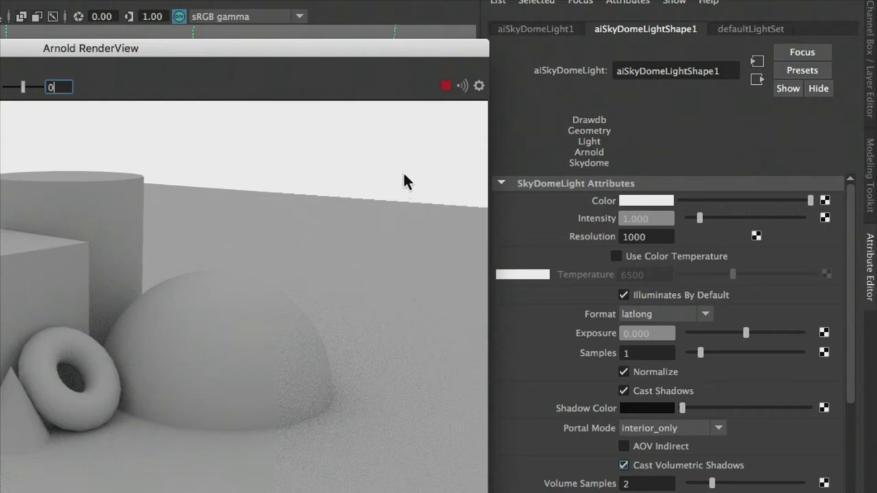
Step: Try yellow as the sky dome light's color, and return it to white with a very slight yellow saturation
{"action": "left_click", "coordinate": [644, 201]}
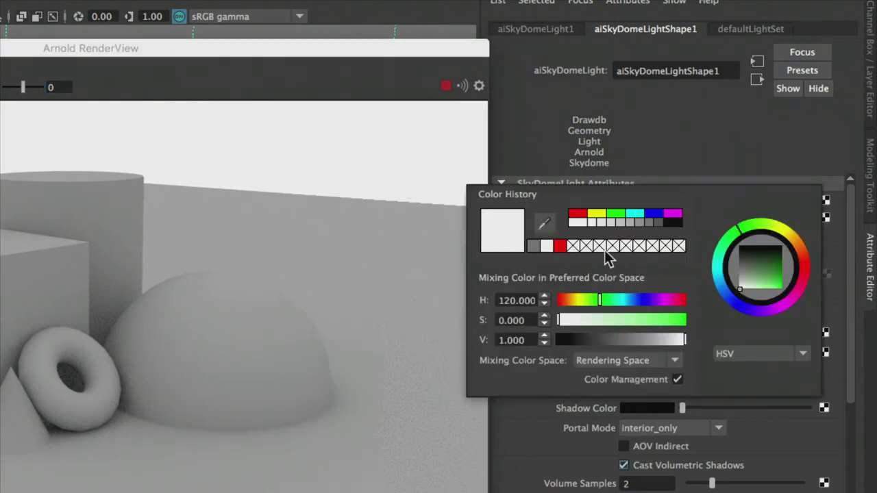
{"action": "left_click", "coordinate": [597, 215]}
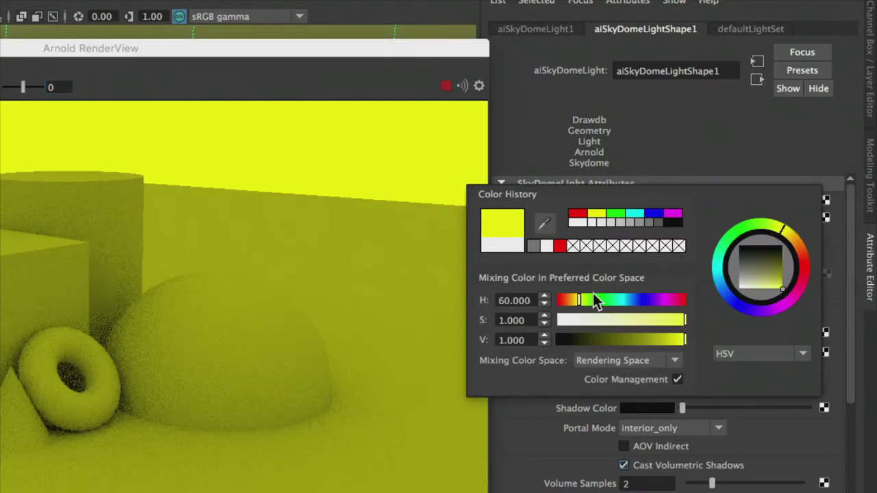
{"action": "left_click", "coordinate": [577, 222]}
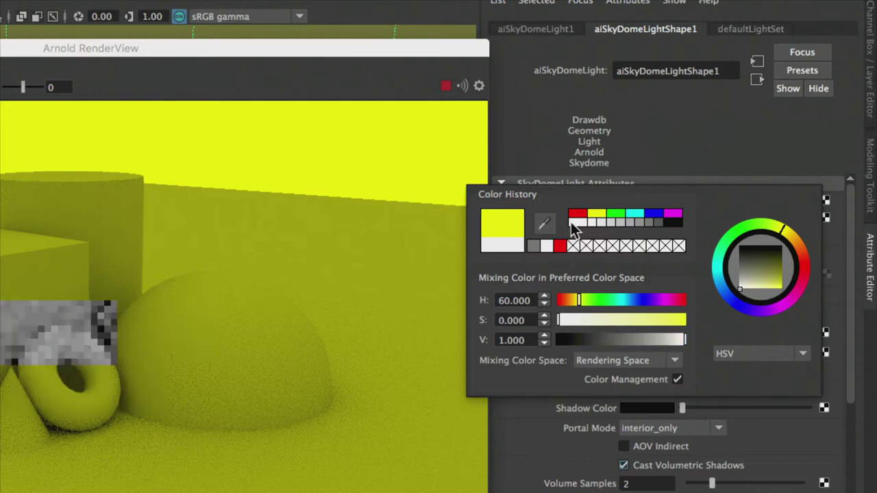
{"action": "left_click_drag", "start_coordinate": [561, 320], "coordinate": [567, 329]}
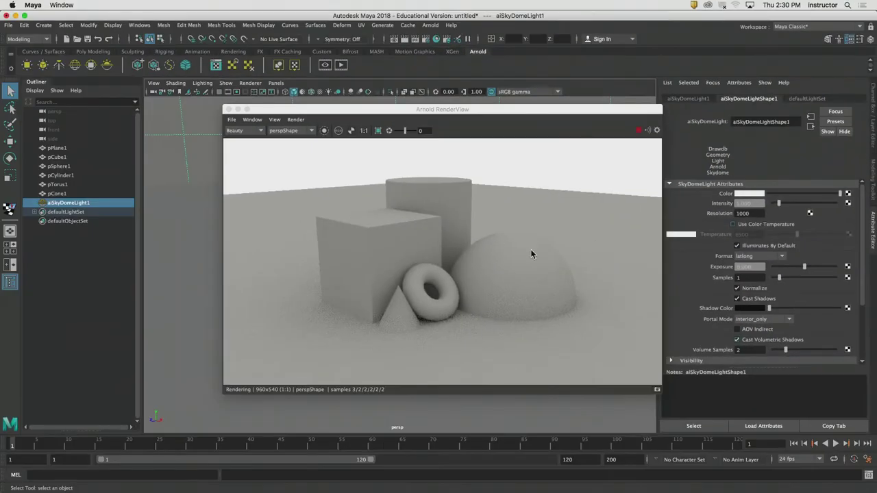
Step: Shift the rendered image slightly and move the Arnold RenderView window aside to uncover the primitives in the viewport
{"action": "left_click", "coordinate": [530, 254]}
{"action": "middle_click_drag", "start_coordinate": [514, 249], "coordinate": [512, 256]}
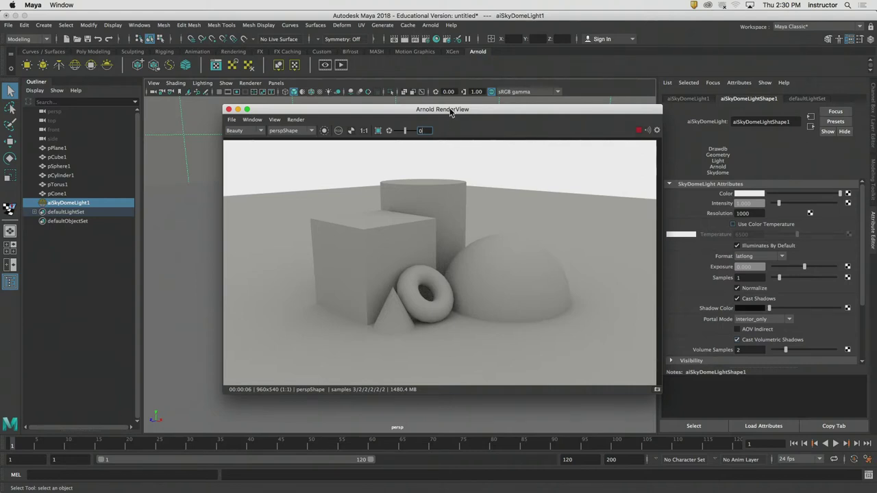
{"action": "left_click_drag", "start_coordinate": [445, 110], "coordinate": [434, 100]}
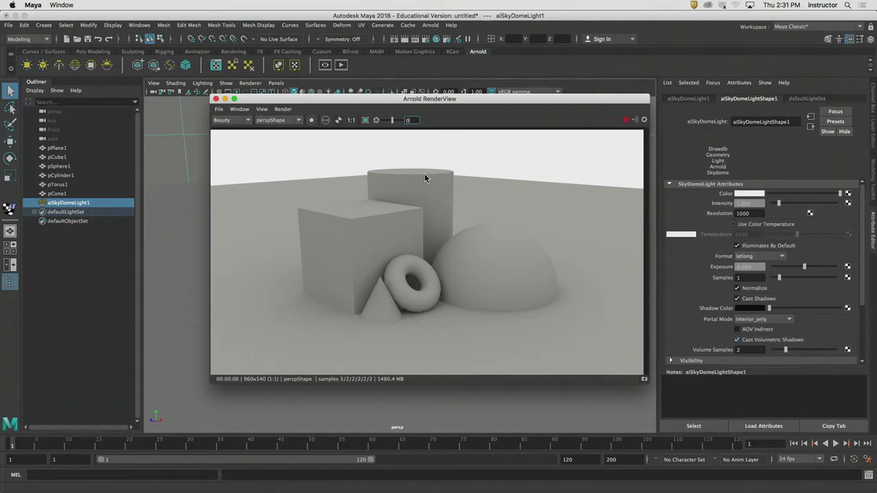
{"action": "left_click_drag", "start_coordinate": [417, 101], "coordinate": [652, 93]}
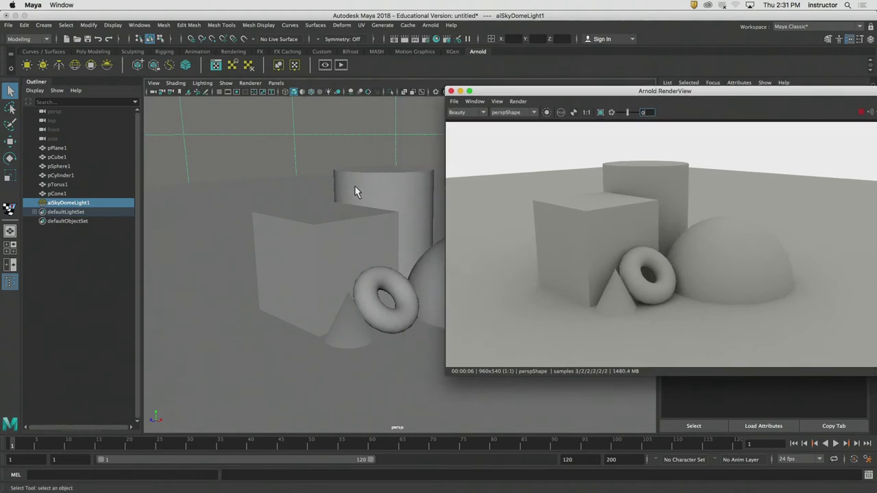
Step: Orbit and zoom the perspective viewport to frame the primitives closer and from a higher angle in the live render
{"action": "right_click_drag", "start_coordinate": [355, 187], "coordinate": [317, 159], "text": "alt"}
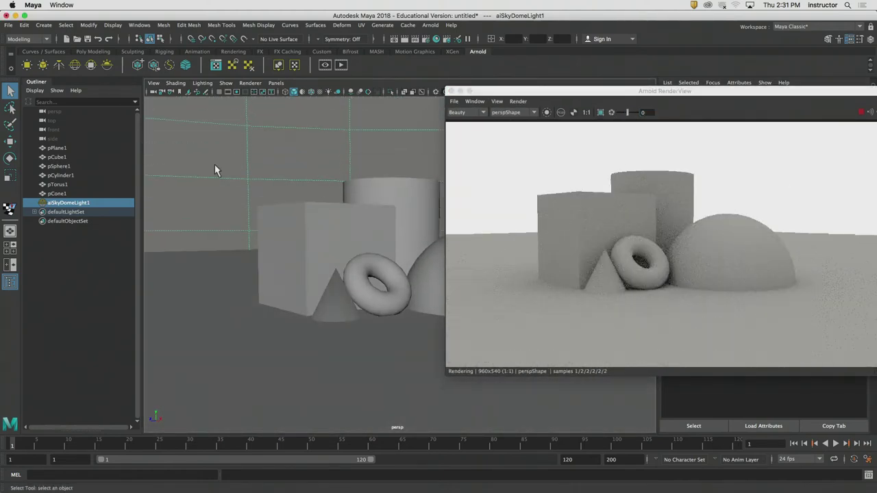
{"action": "left_click_drag", "start_coordinate": [278, 188], "coordinate": [226, 217], "text": "alt"}
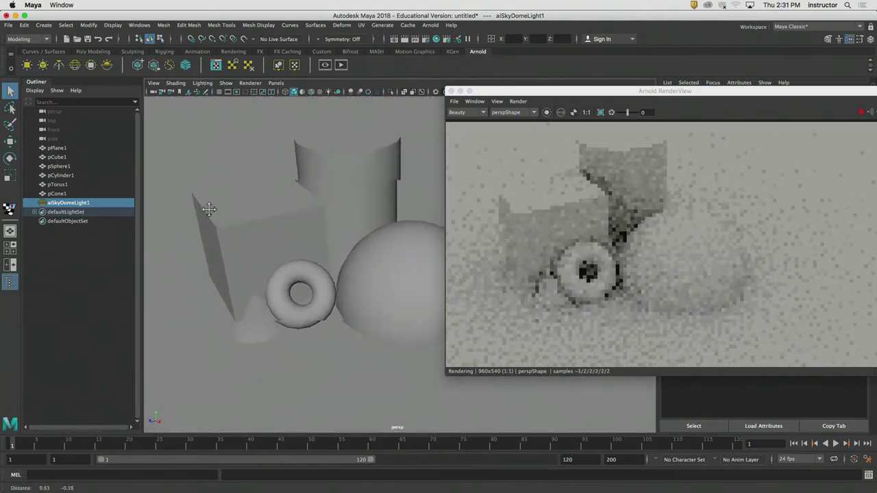
{"action": "right_click_drag", "start_coordinate": [226, 217], "coordinate": [214, 220], "text": "alt"}
{"action": "mouse_move", "coordinate": [214, 219]}
{"action": "left_mouse_down", "text": "alt"}
{"action": "mouse_move", "coordinate": [230, 206]}
{"action": "mouse_move", "coordinate": [215, 215]}
{"action": "left_mouse_up", "text": "alt"}
{"action": "right_click_drag", "start_coordinate": [215, 215], "coordinate": [259, 248], "text": "alt"}
{"action": "left_click_drag", "start_coordinate": [259, 249], "coordinate": [258, 239], "text": "alt"}
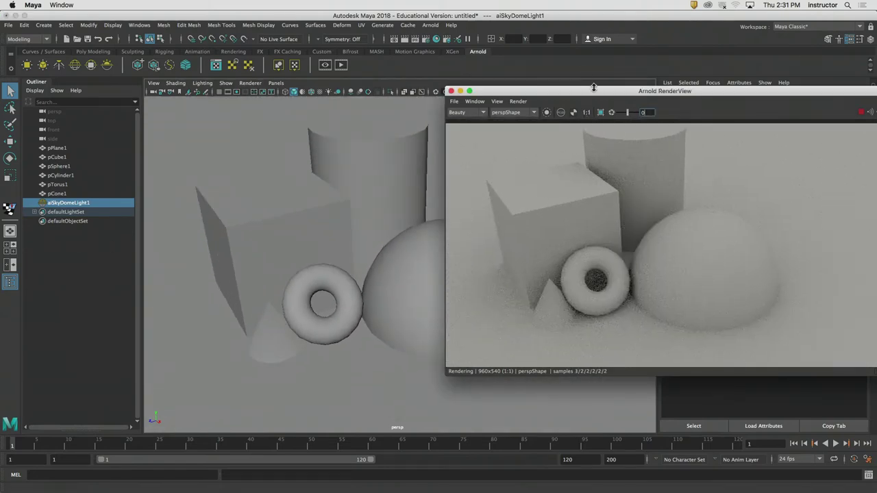
Step: Enable 3D Manipulation in the Arnold RenderView and move its window over the viewport
{"action": "left_click_drag", "start_coordinate": [591, 90], "coordinate": [446, 75]}
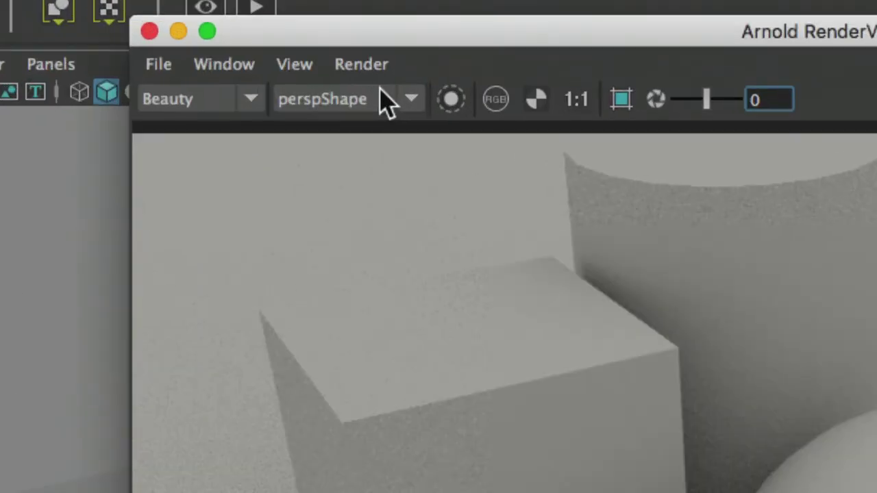
{"action": "left_click", "coordinate": [223, 66]}
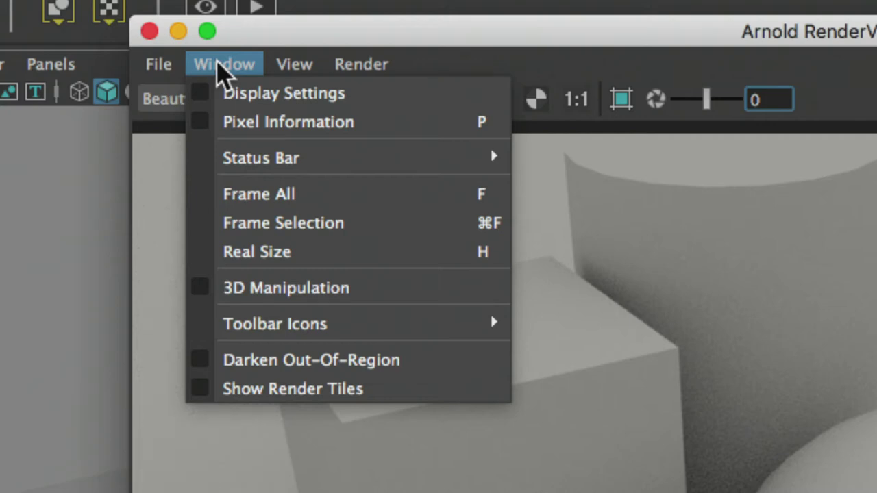
{"action": "left_click", "coordinate": [291, 286]}
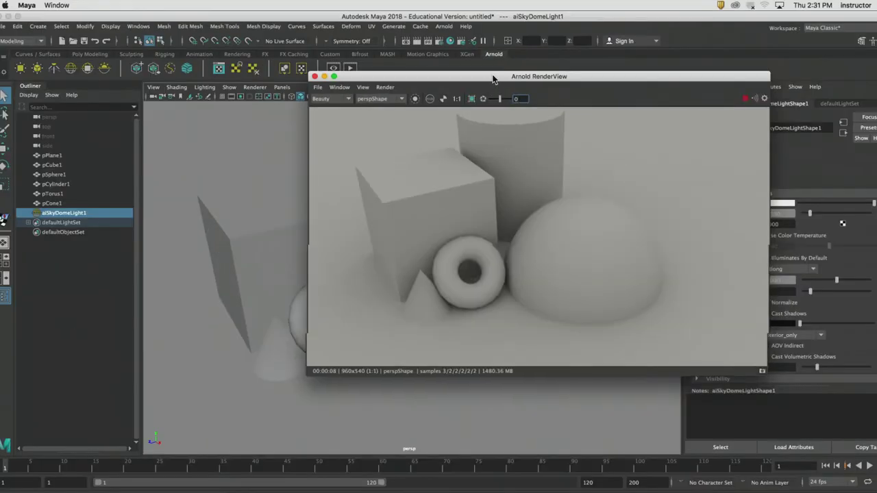
{"action": "left_click_drag", "start_coordinate": [513, 101], "coordinate": [378, 156]}
{"action": "left_click_drag", "start_coordinate": [386, 124], "coordinate": [383, 120]}
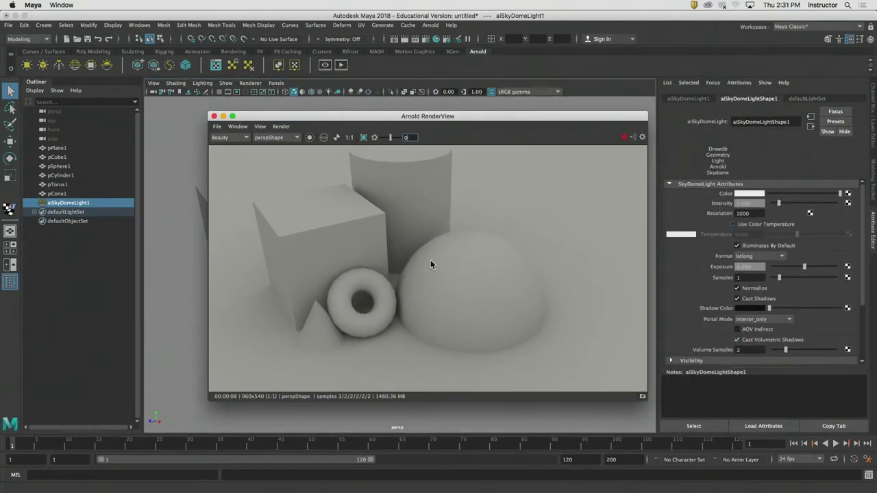
Step: Orbit the camera directly inside the Arnold RenderView around the primitives and enlarge its window to a 111% image
{"action": "left_click_drag", "start_coordinate": [430, 264], "coordinate": [443, 248], "text": "alt"}
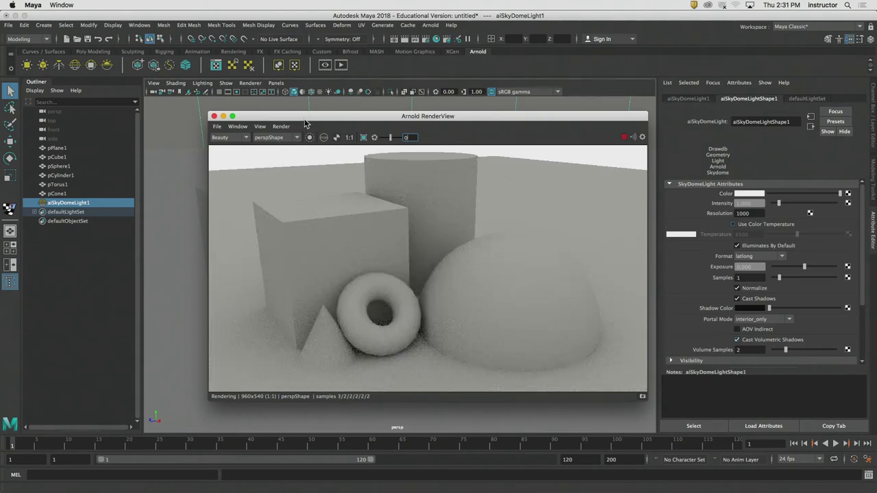
{"action": "left_click_drag", "start_coordinate": [349, 120], "coordinate": [283, 107]}
{"action": "left_click_drag", "start_coordinate": [343, 219], "coordinate": [374, 224], "text": "alt"}
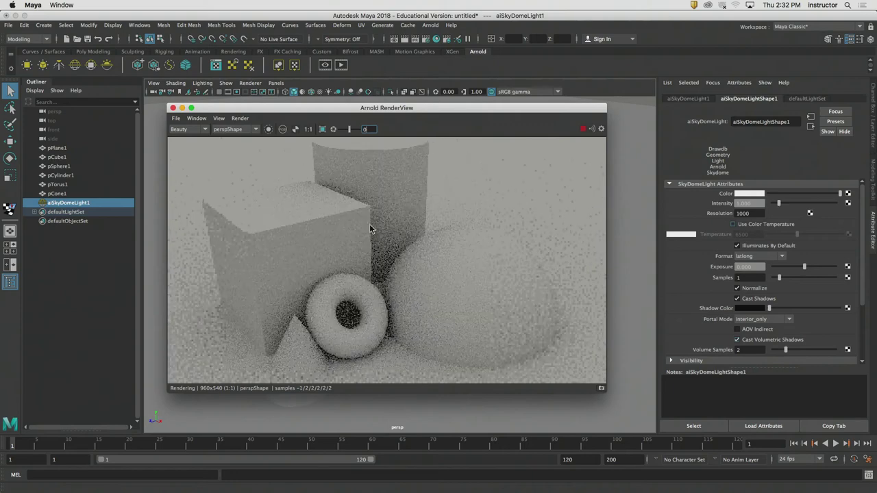
{"action": "left_click_drag", "start_coordinate": [604, 390], "coordinate": [656, 427]}
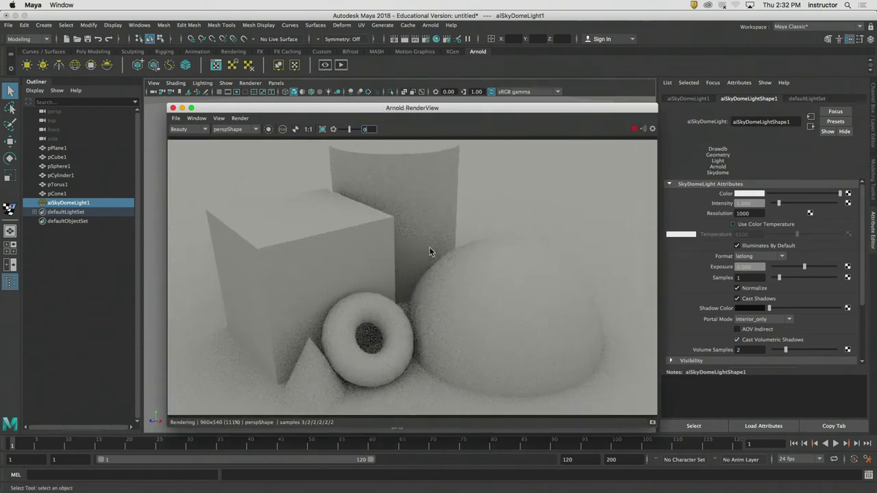
{"action": "left_click_drag", "start_coordinate": [402, 241], "coordinate": [422, 259], "text": "alt"}
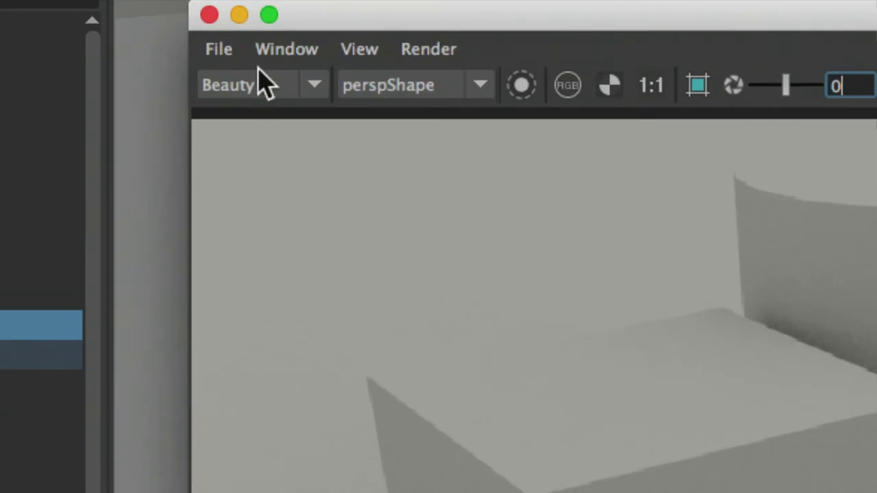
Step: Reposition the Arnold RenderView window and enlarge it until the render displays at 140%
{"action": "left_click", "coordinate": [217, 102]}
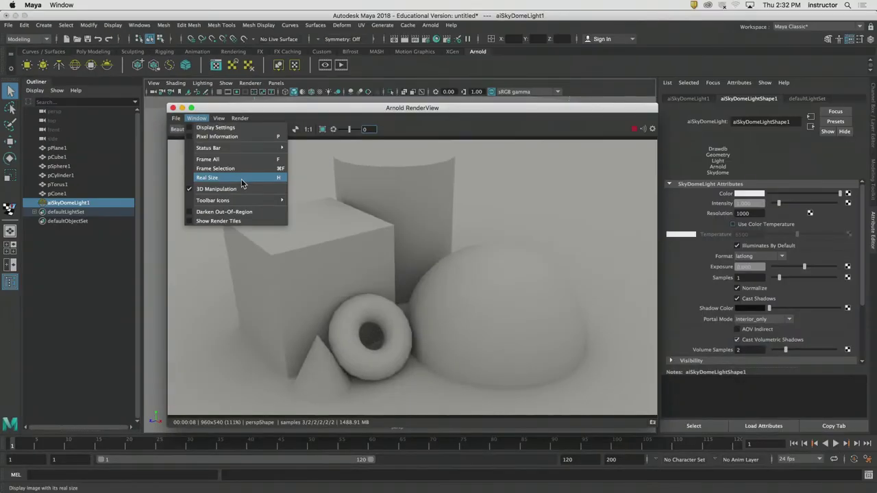
{"action": "left_click", "coordinate": [316, 235]}
{"action": "left_click_drag", "start_coordinate": [315, 110], "coordinate": [228, 52]}
{"action": "left_click_drag", "start_coordinate": [541, 363], "coordinate": [668, 445]}
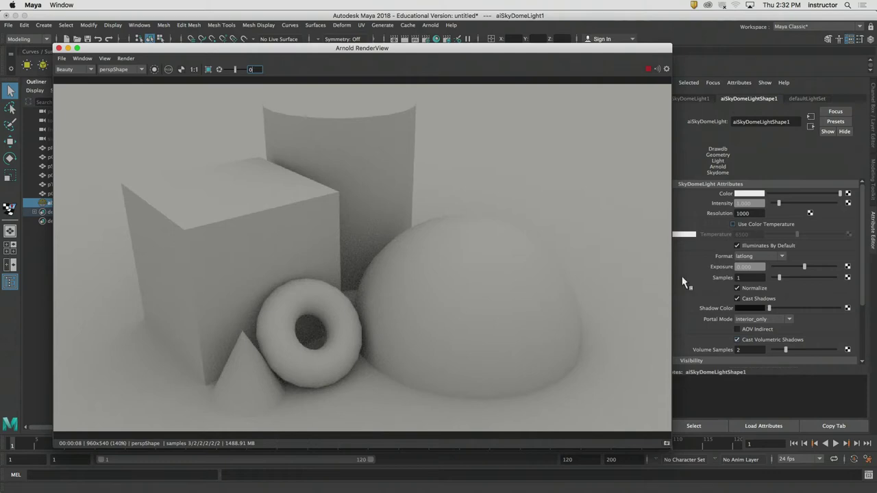
{"action": "left_click_drag", "start_coordinate": [493, 49], "coordinate": [488, 60]}
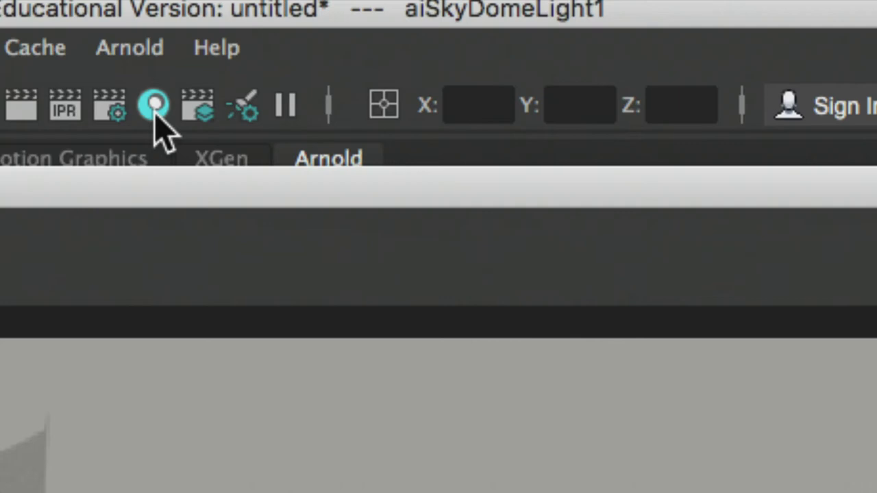
Step: Open Hypershade and reposition its window so the Arnold render stays partly in view
{"action": "left_click", "coordinate": [155, 108]}
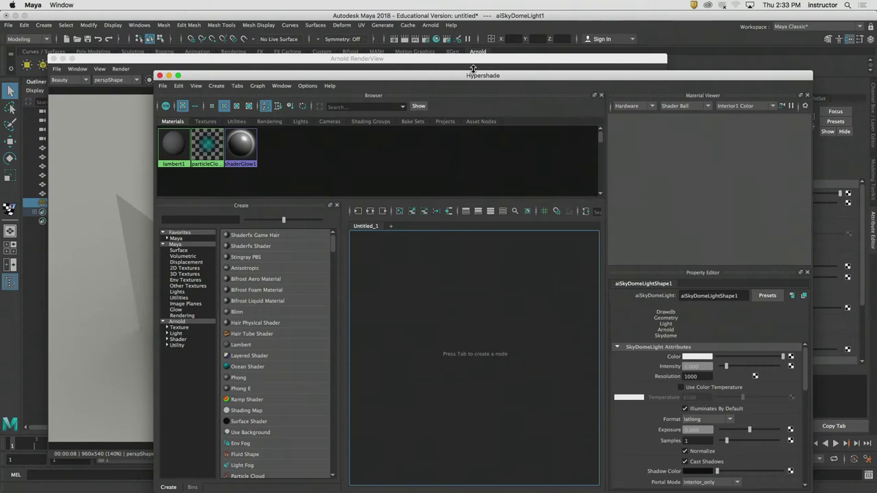
{"action": "left_click_drag", "start_coordinate": [424, 84], "coordinate": [632, 23]}
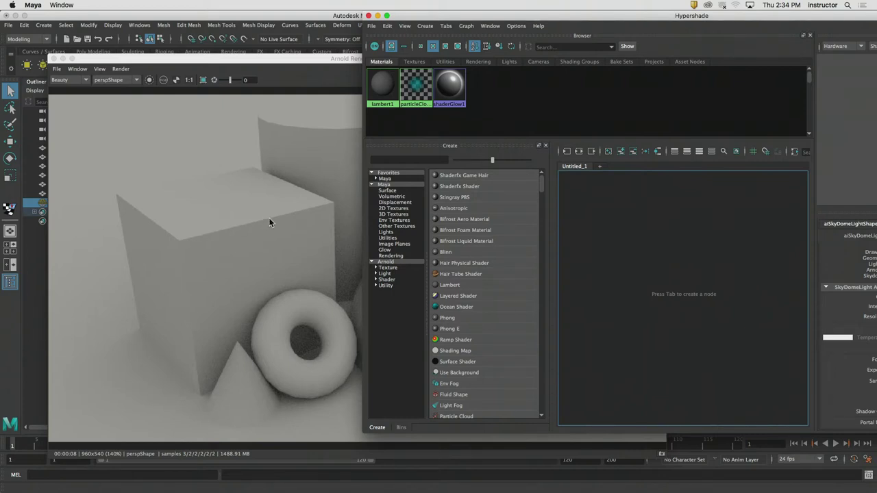
{"action": "left_click_drag", "start_coordinate": [547, 15], "coordinate": [474, 33]}
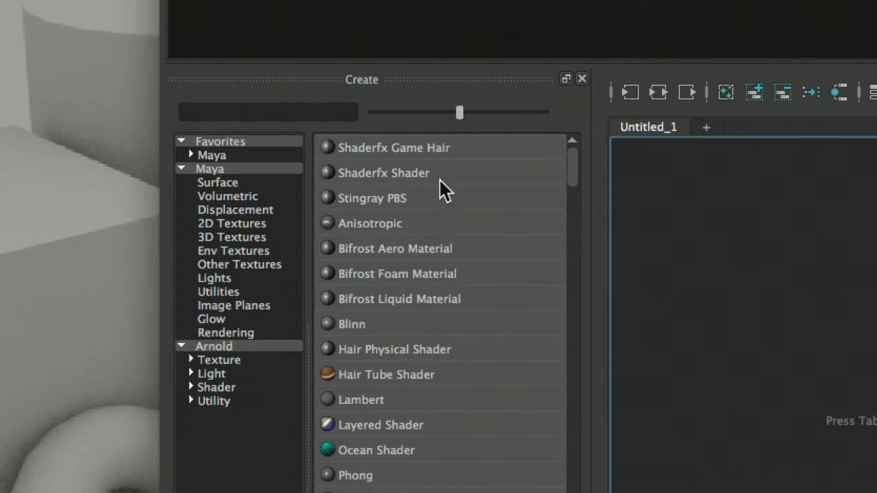
{"action": "left_click_drag", "start_coordinate": [450, 69], "coordinate": [260, 88]}
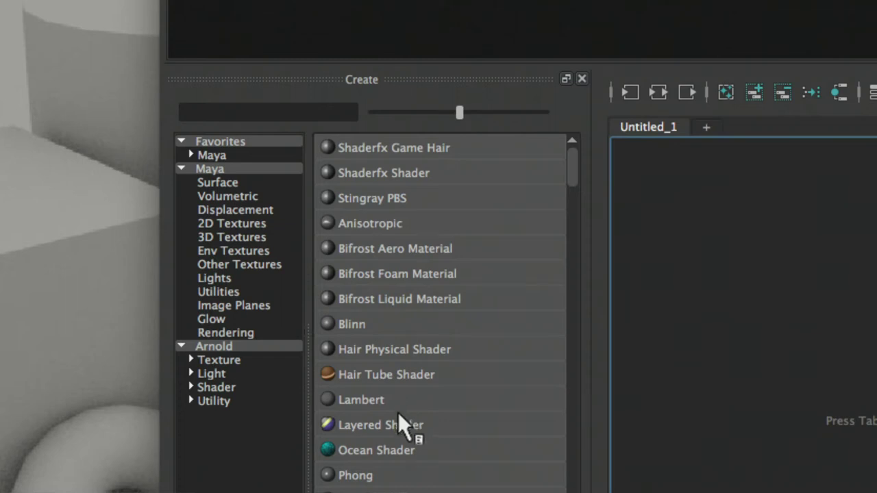
Step: Filter the Arnold shaders by "ais" and create an aiStandardSurface material
{"action": "left_click", "coordinate": [219, 112]}
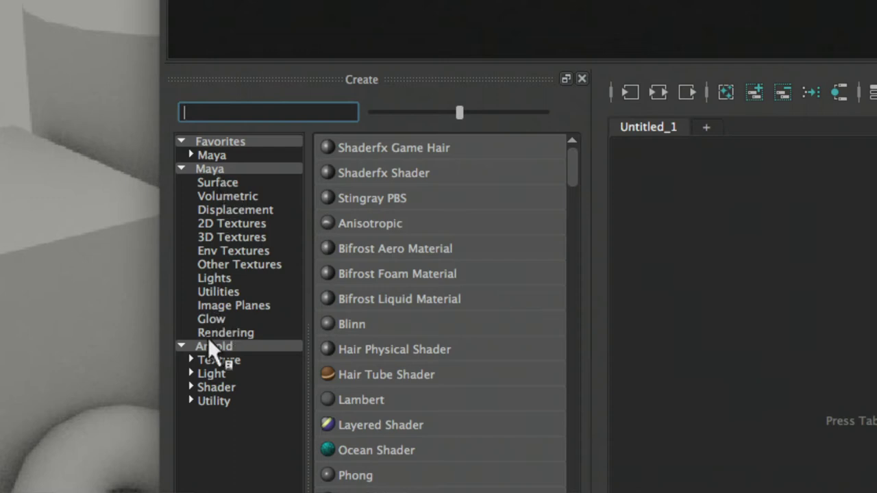
{"action": "left_click", "coordinate": [214, 387]}
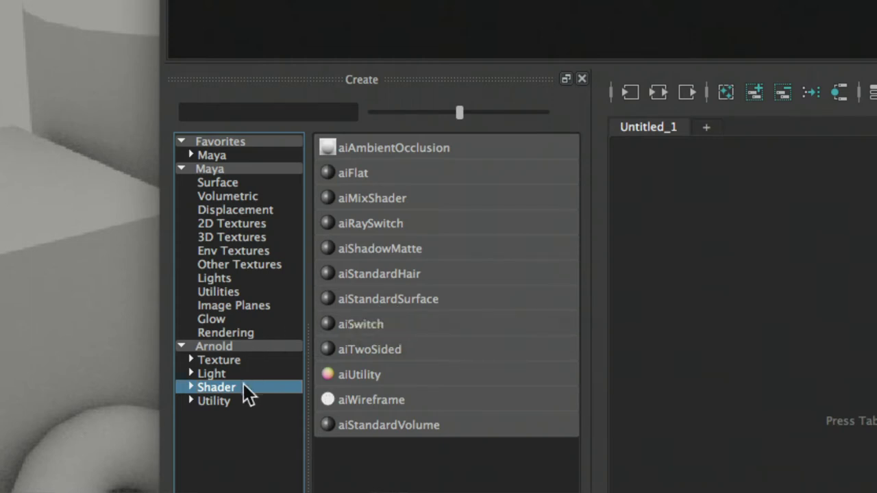
{"action": "left_click", "coordinate": [201, 113]}
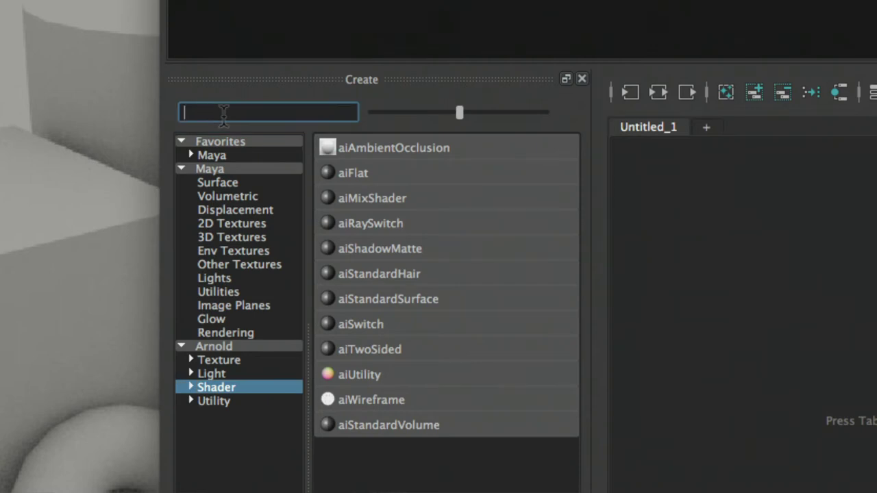
{"action": "type", "text": "ais"}
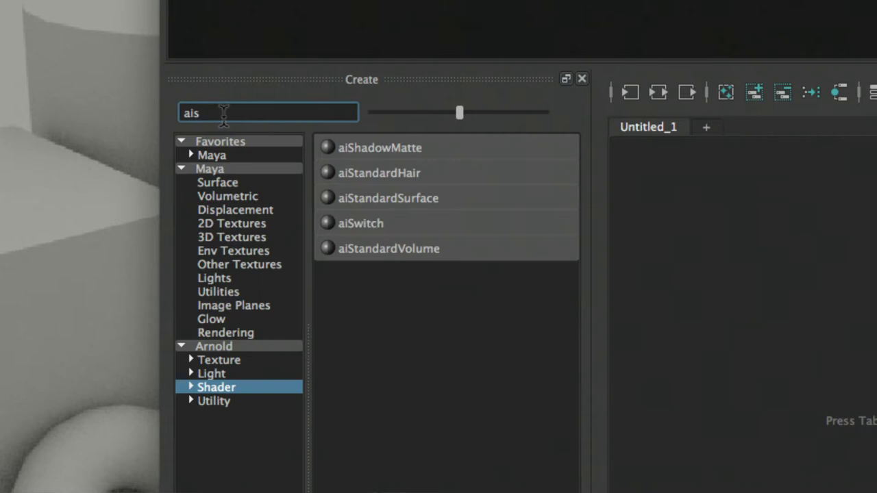
{"action": "left_click", "coordinate": [395, 204]}
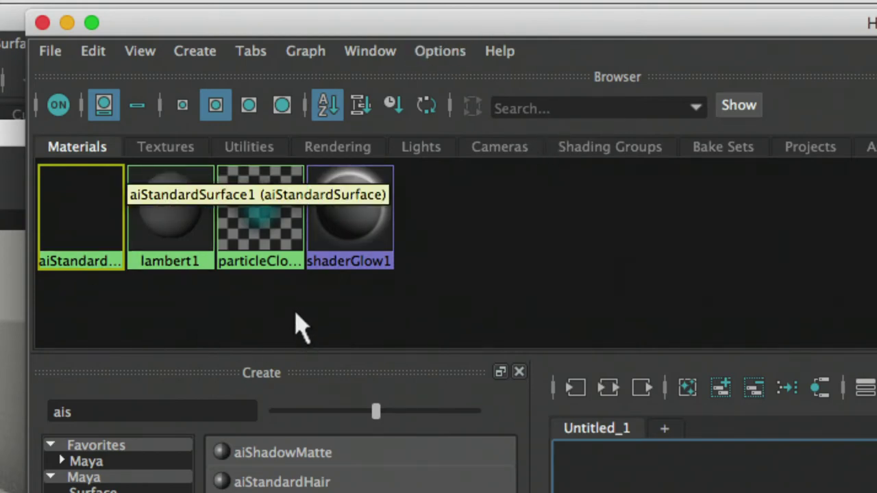
Step: Rename the new aiStandardSurface material to Red and set its base color to red
{"action": "middle_click_drag", "start_coordinate": [88, 234], "coordinate": [211, 309]}
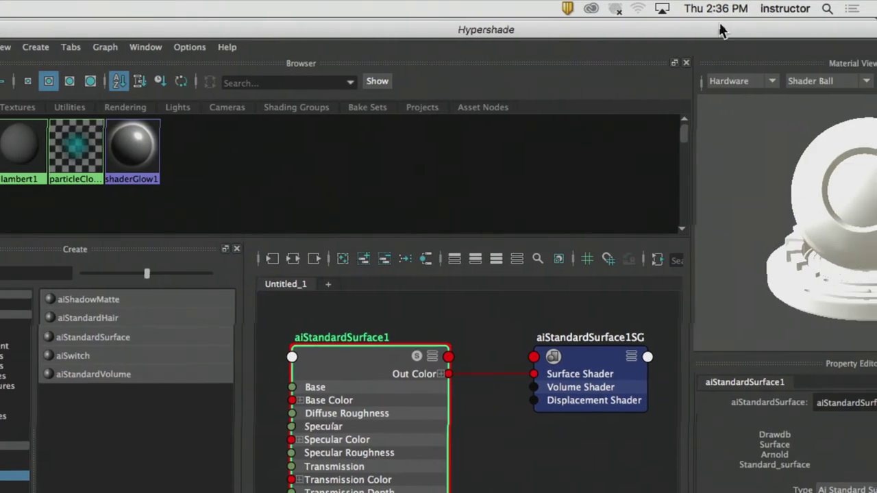
{"action": "left_click_drag", "start_coordinate": [703, 28], "coordinate": [384, 24]}
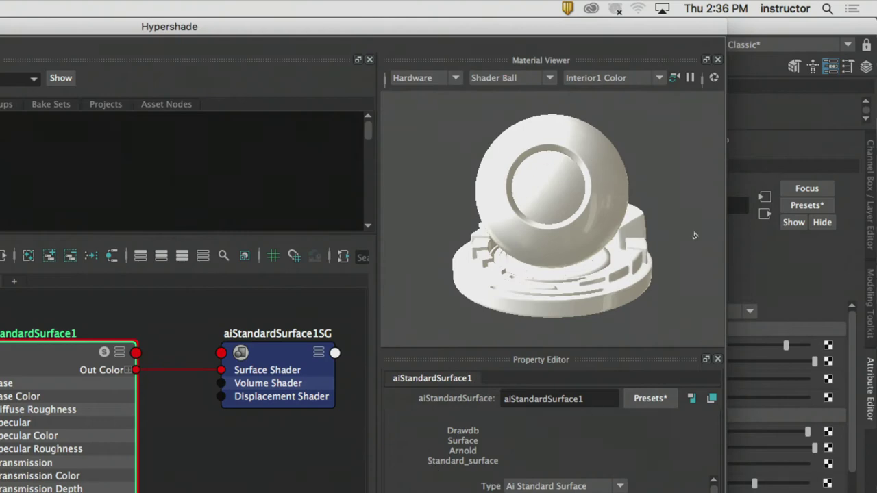
{"action": "double_click", "coordinate": [520, 399]}
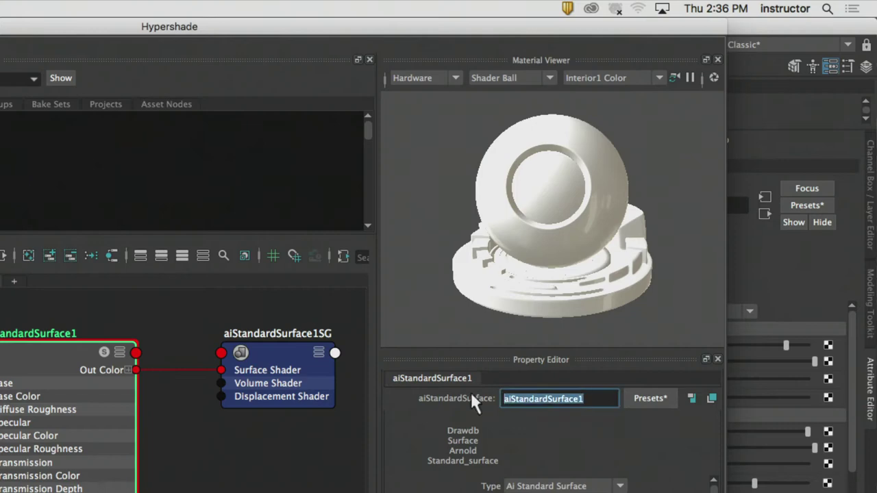
{"action": "type", "text": "Red"}
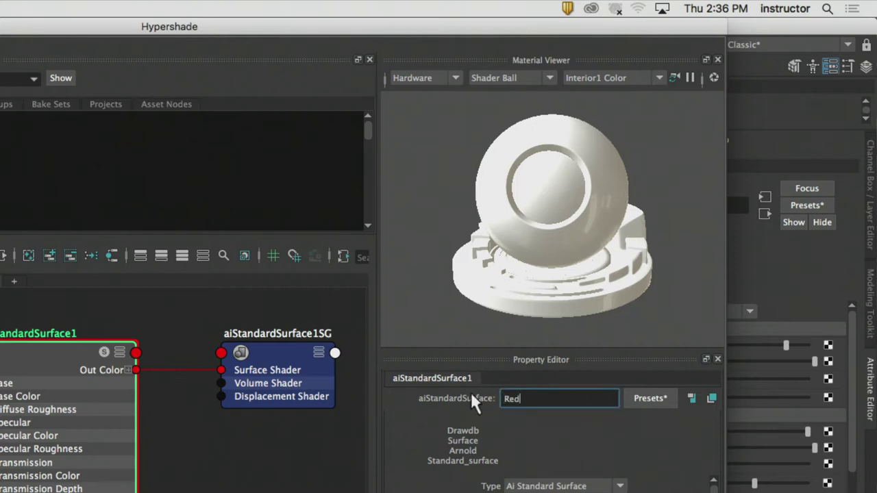
{"action": "key", "text": "Return"}
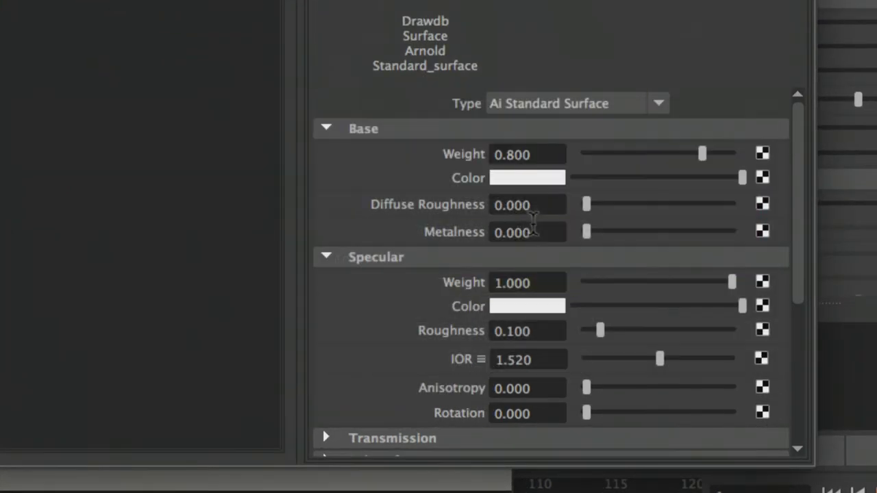
{"action": "left_click", "coordinate": [515, 180]}
{"action": "left_click", "coordinate": [429, 116]}
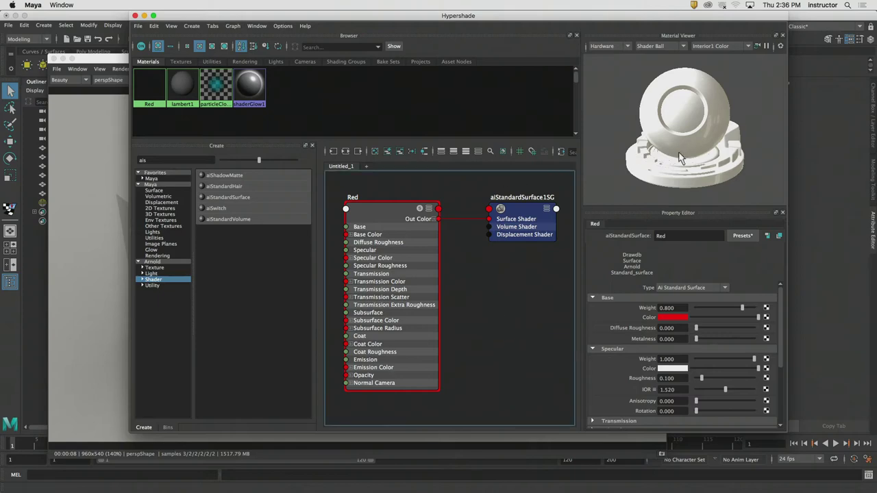
Step: Clear the Hypershade and Arnold RenderView windows away to expose the perspective viewport
{"action": "left_click_drag", "start_coordinate": [329, 20], "coordinate": [359, 111]}
{"action": "left_click", "coordinate": [168, 106]}
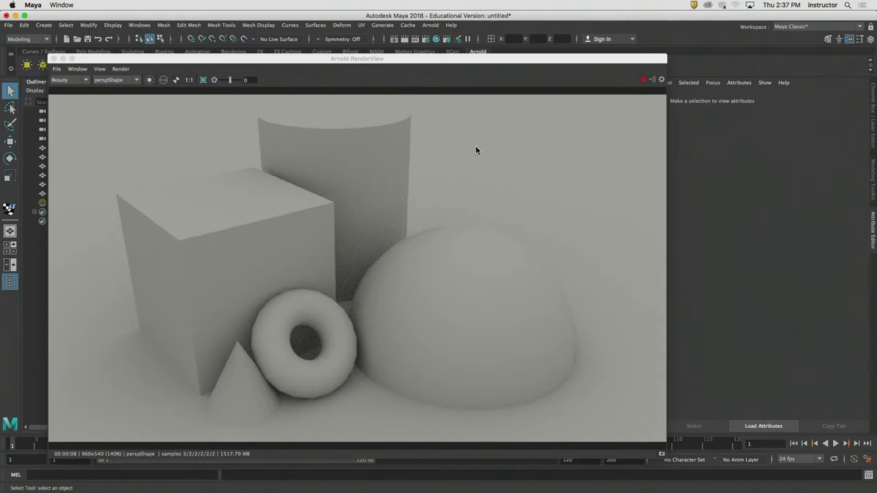
{"action": "left_click_drag", "start_coordinate": [180, 59], "coordinate": [432, 184]}
{"action": "left_click", "coordinate": [314, 184]}
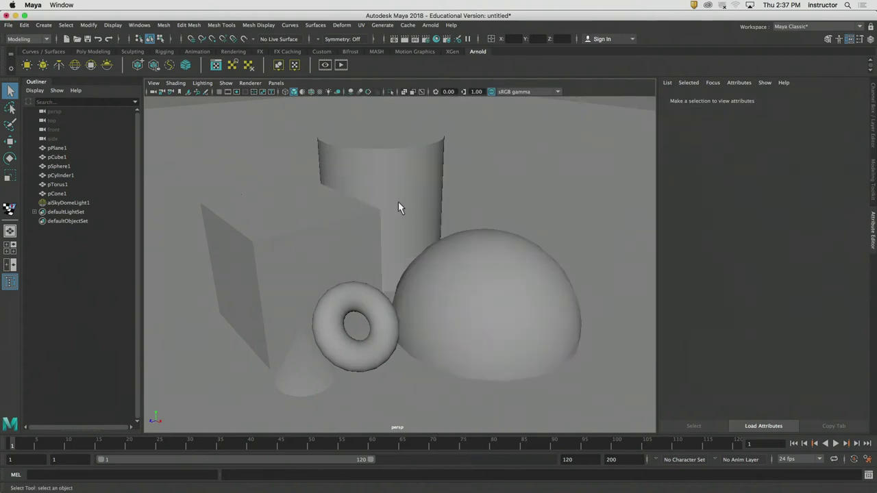
Step: Select the cube, cylinder, sphere and torus one after another in the viewport
{"action": "left_click", "coordinate": [304, 238]}
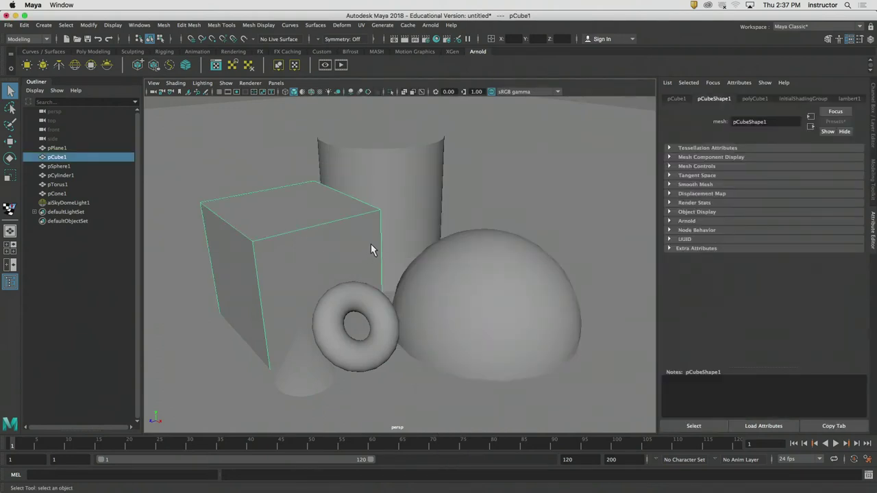
{"action": "left_click", "coordinate": [379, 180]}
{"action": "left_click", "coordinate": [466, 285]}
{"action": "left_click", "coordinate": [378, 322]}
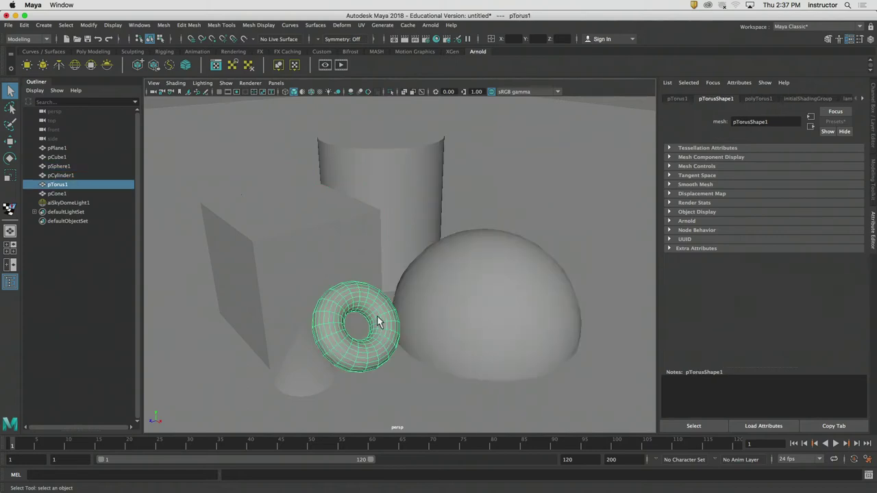
Step: Assign the existing Red material to the cube
{"action": "left_click", "coordinate": [323, 245]}
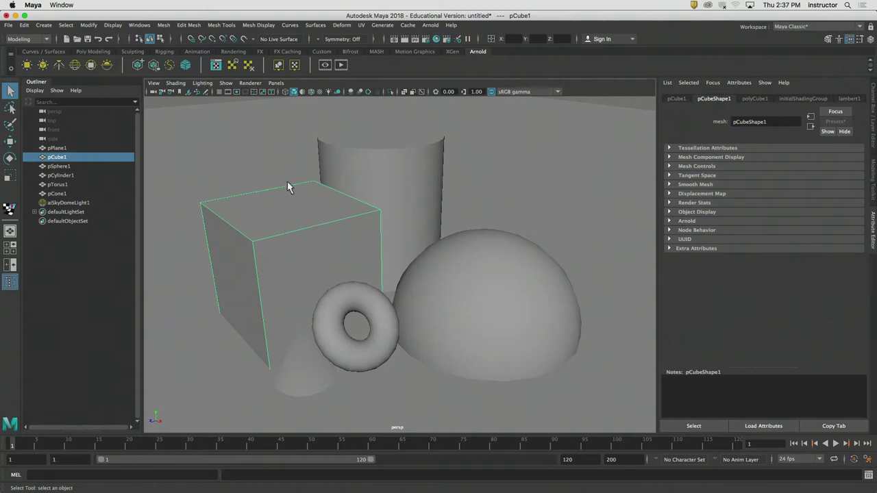
{"action": "right_click", "coordinate": [313, 198]}
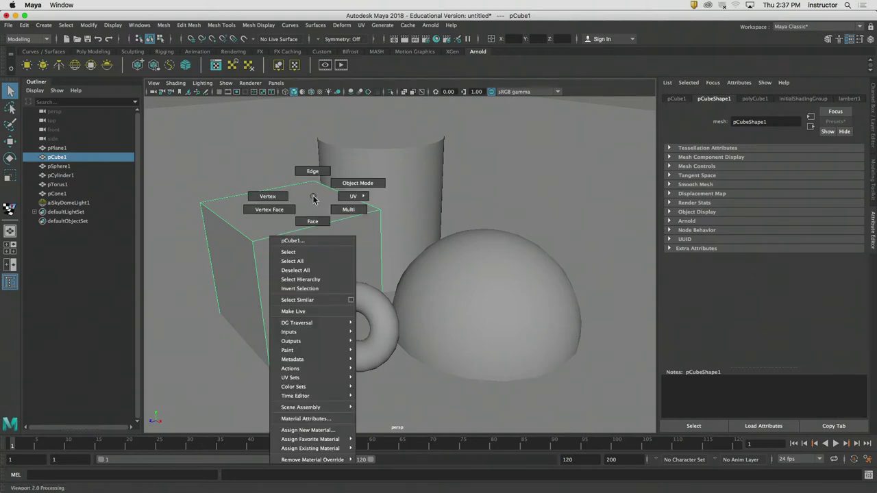
{"action": "mouse_move", "coordinate": [315, 459]}
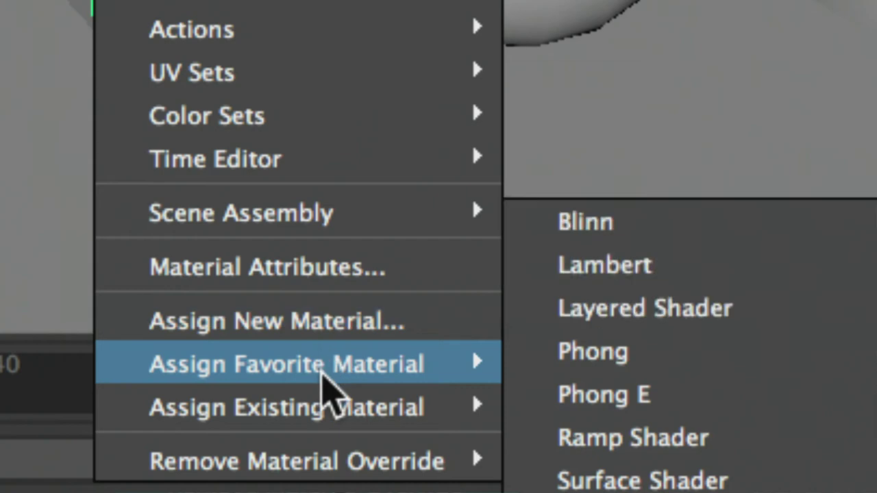
{"action": "mouse_move", "coordinate": [322, 396]}
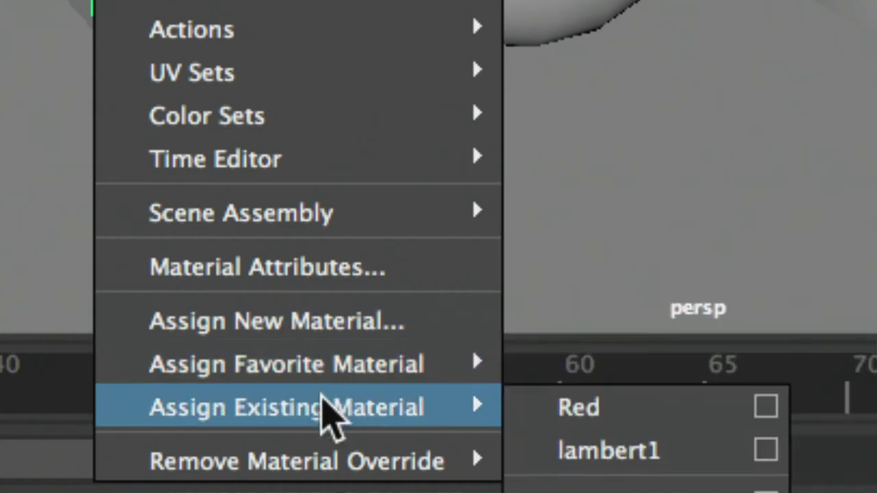
{"action": "left_click", "coordinate": [631, 404]}
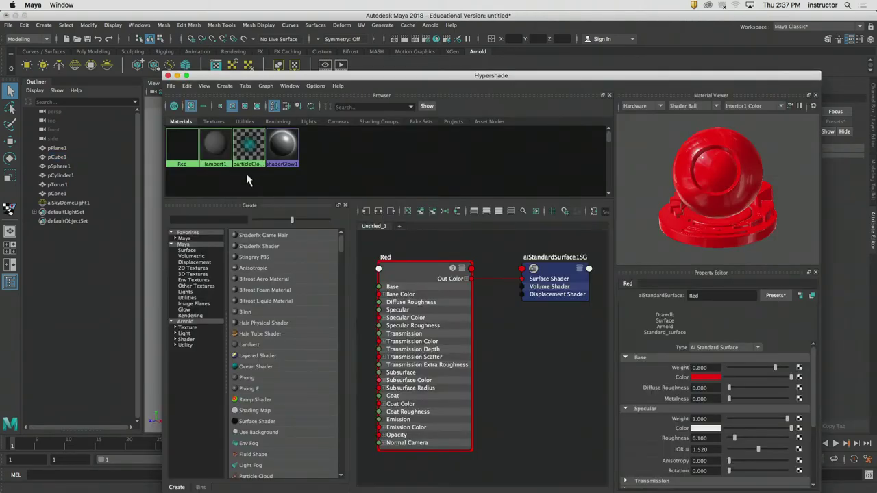
Step: Filter the Hypershade node list by "ais" and create a second aiStandardSurface material
{"action": "left_click", "coordinate": [182, 146]}
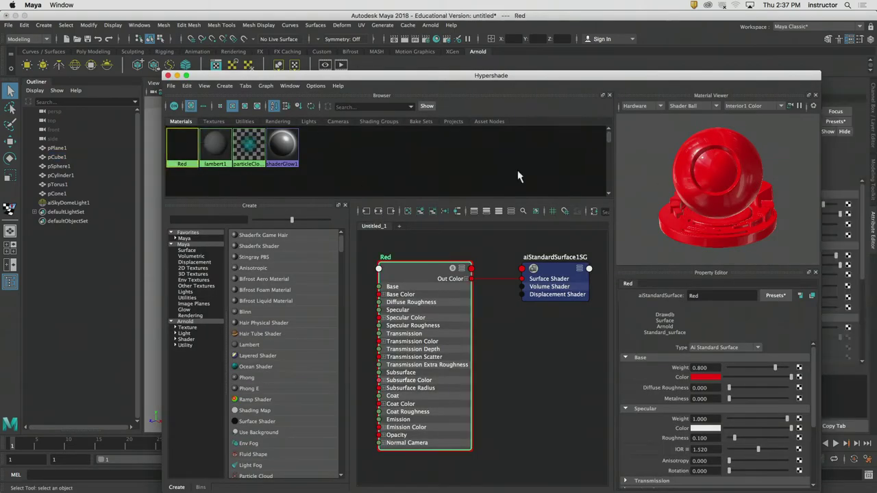
{"action": "left_click", "coordinate": [464, 190]}
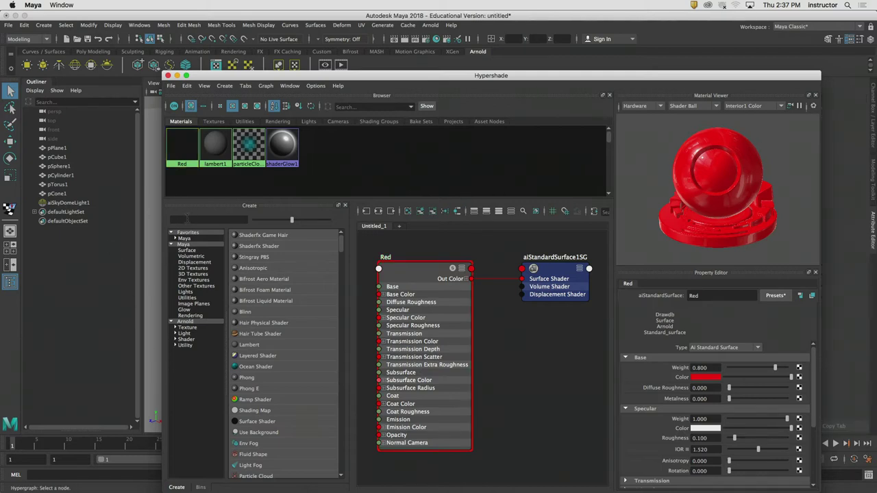
{"action": "left_click", "coordinate": [186, 218]}
{"action": "type", "text": "ais"}
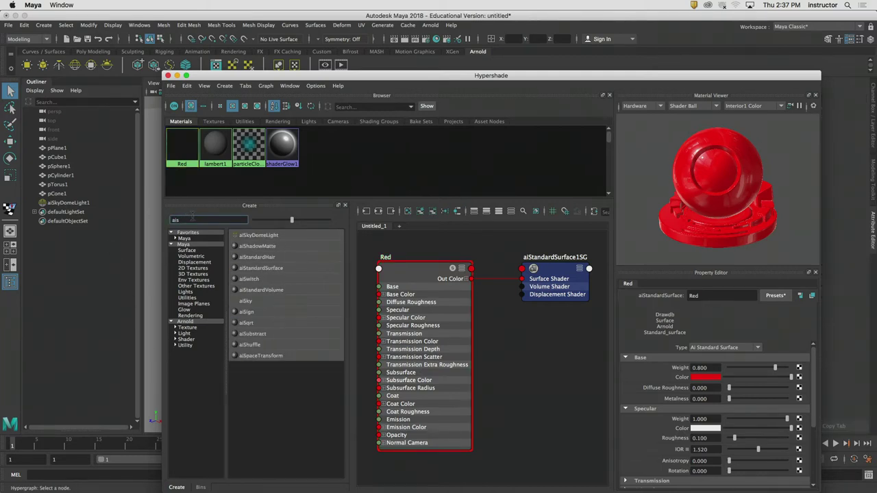
{"action": "left_click", "coordinate": [259, 268]}
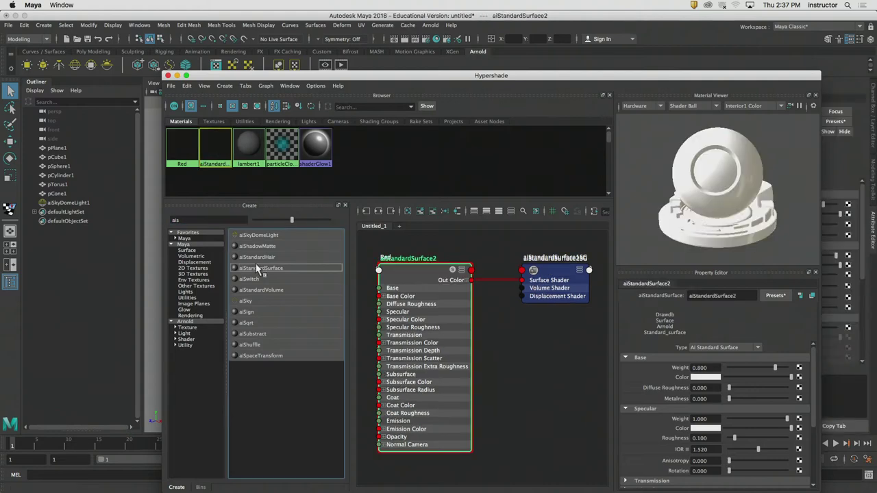
Step: Rename the second aiStandardSurface material to Green and set its base color to pure green
{"action": "double_click", "coordinate": [746, 296]}
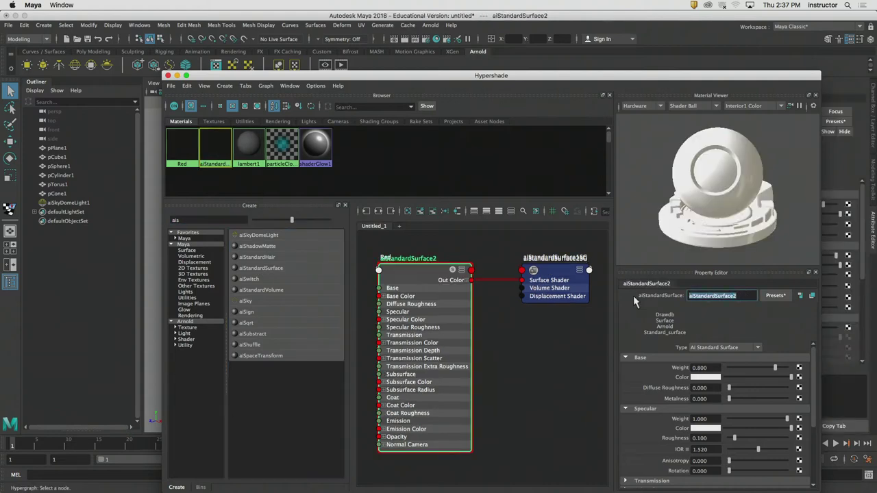
{"action": "type", "text": "Green"}
{"action": "key", "text": "Return"}
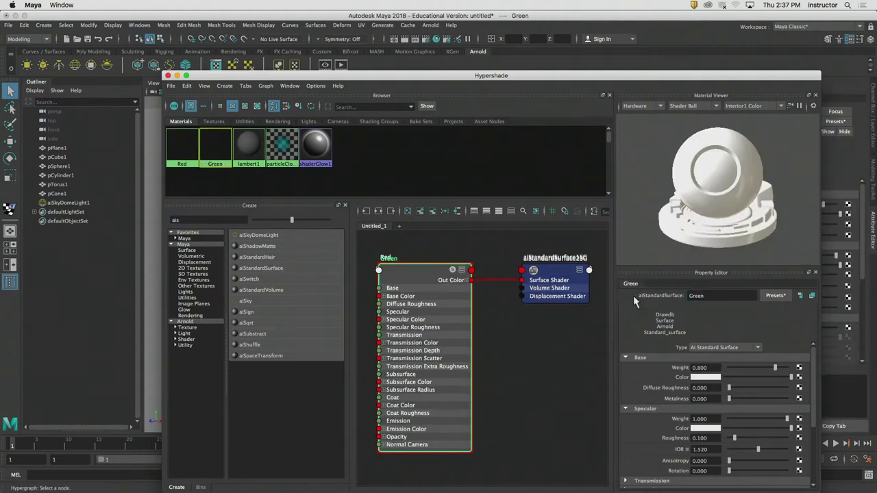
{"action": "left_click", "coordinate": [702, 378]}
{"action": "left_click", "coordinate": [692, 355]}
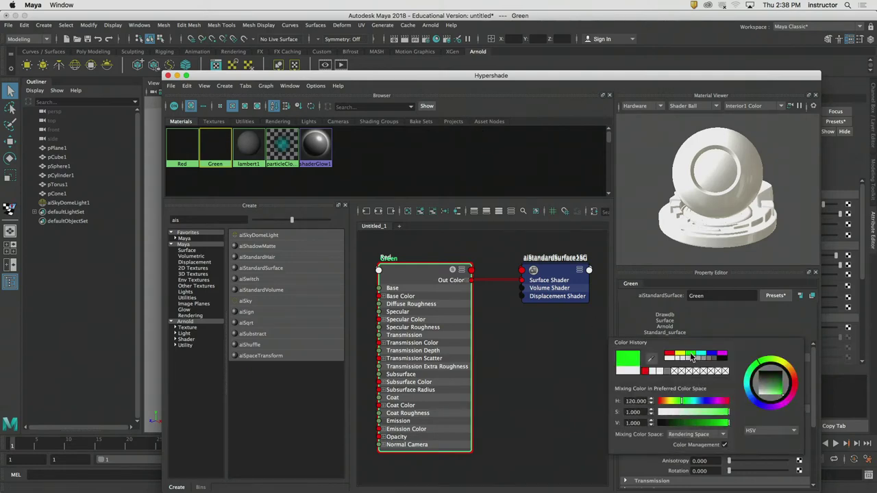
Step: Assign the Green material to the cylinder
{"action": "left_click_drag", "start_coordinate": [246, 76], "coordinate": [564, 76]}
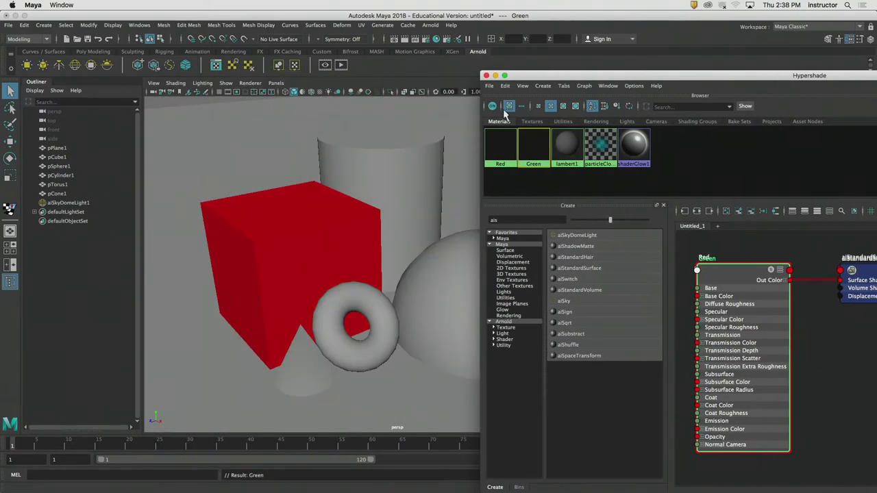
{"action": "middle_click_drag", "start_coordinate": [374, 170], "coordinate": [293, 195], "text": "alt"}
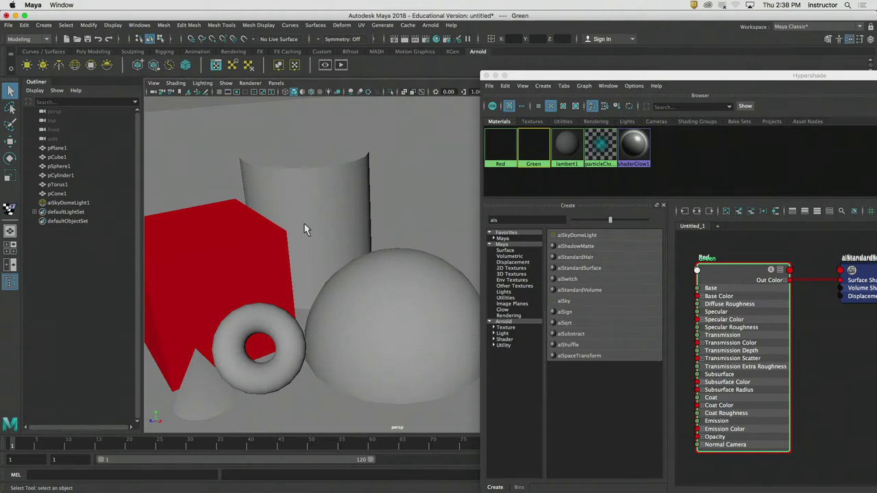
{"action": "left_click", "coordinate": [299, 342]}
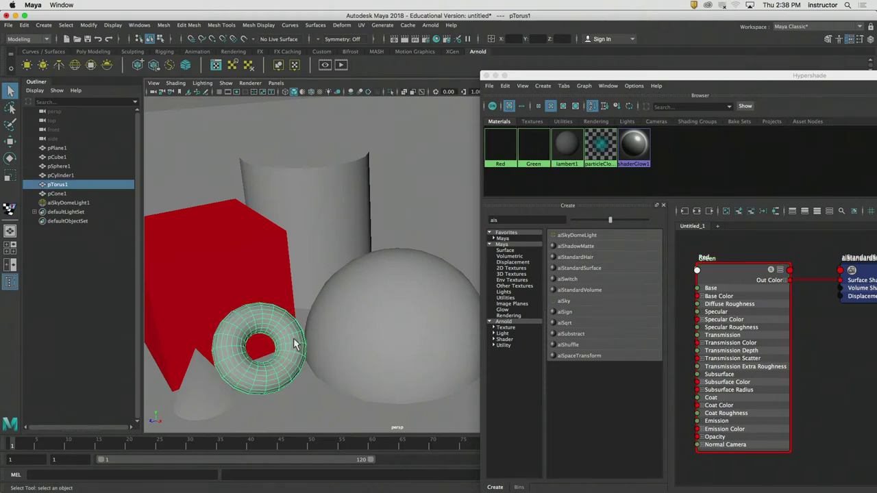
{"action": "right_click", "coordinate": [258, 386]}
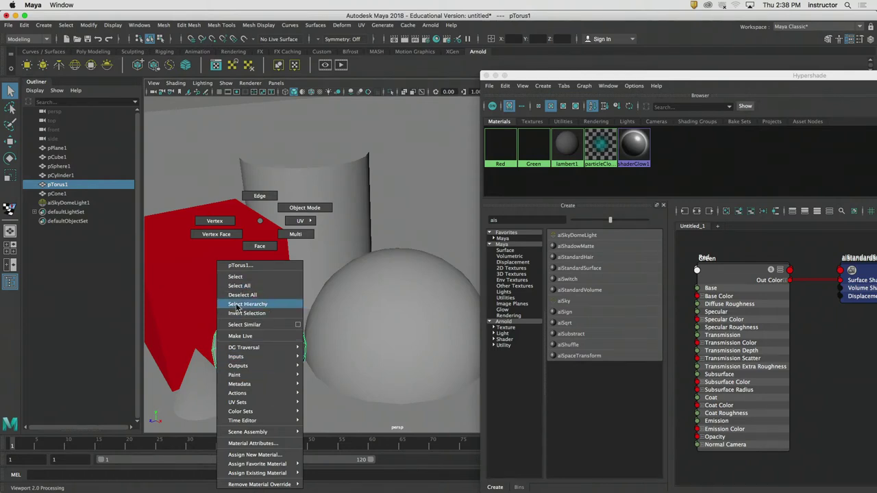
{"action": "left_click", "coordinate": [355, 299]}
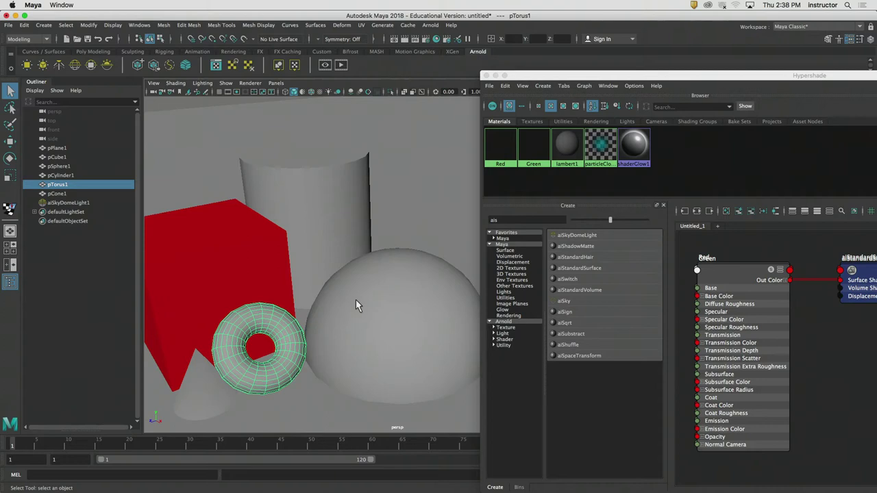
{"action": "left_click", "coordinate": [533, 150]}
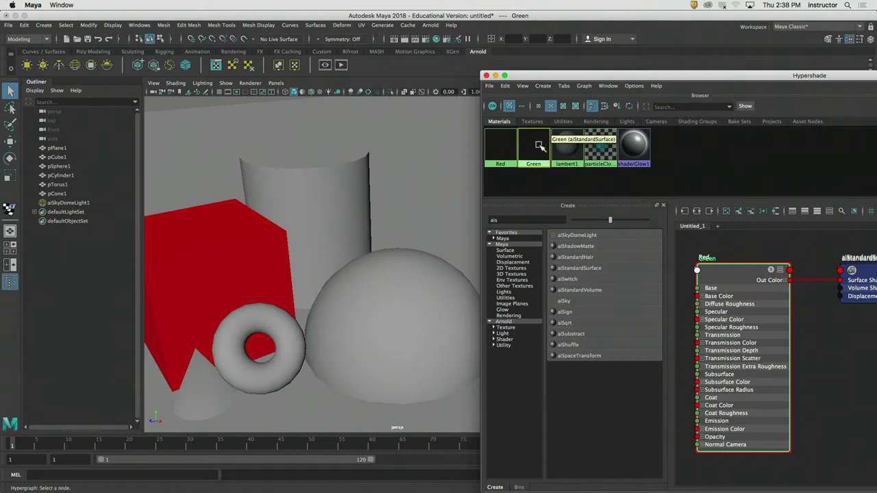
{"action": "middle_click_drag", "start_coordinate": [537, 150], "coordinate": [316, 186]}
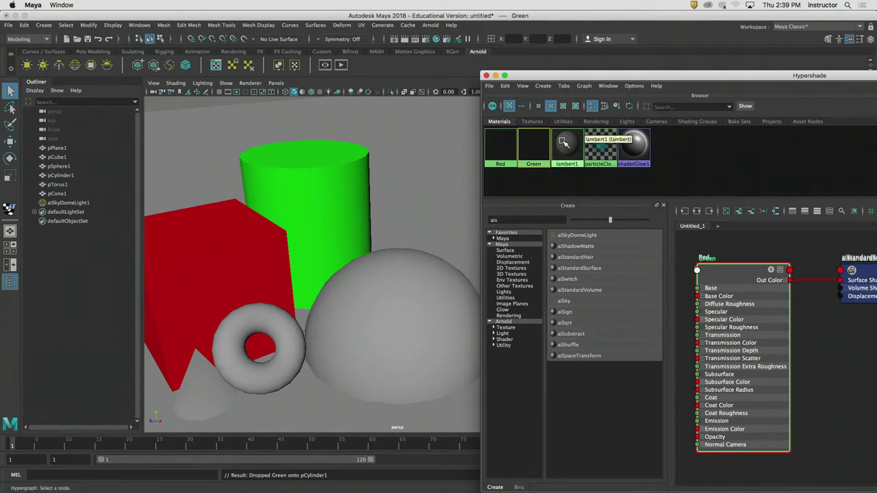
Step: Create a third aiStandardSurface material in Hypershade and rename it Blue
{"action": "left_click", "coordinate": [568, 269]}
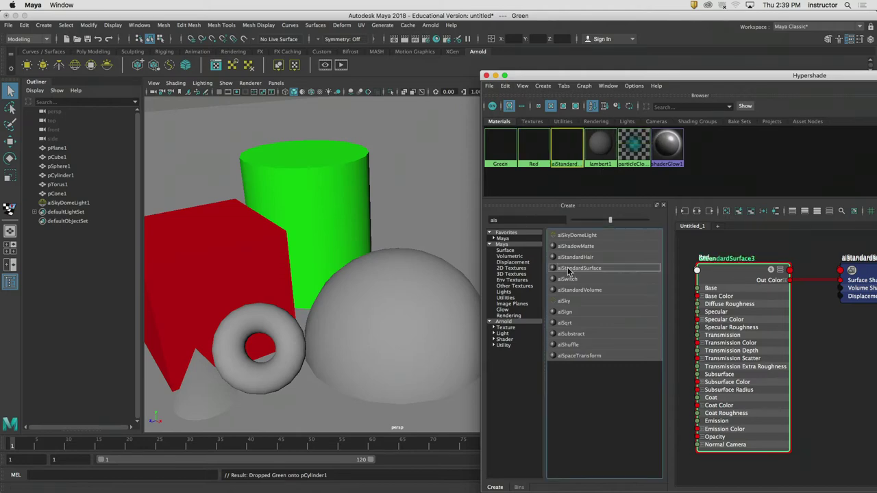
{"action": "left_click_drag", "start_coordinate": [728, 73], "coordinate": [370, 51]}
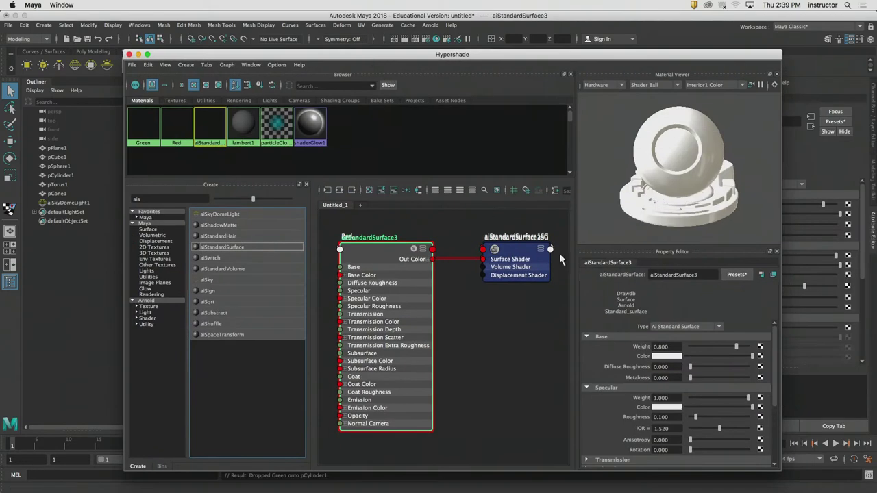
{"action": "double_click", "coordinate": [673, 274]}
{"action": "type", "text": "Blue"}
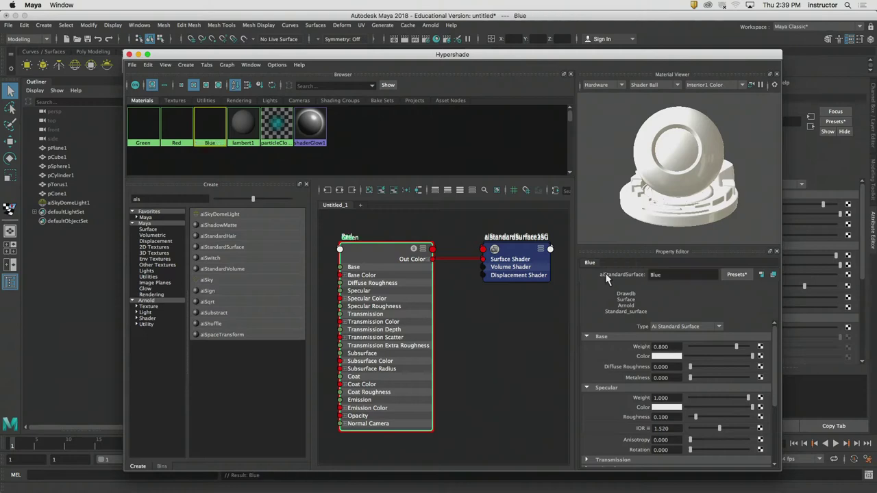
{"action": "key", "text": "Return"}
Step: Select the torus in the viewport and try to switch it to face selection mode
{"action": "left_click_drag", "start_coordinate": [359, 50], "coordinate": [690, 61]}
{"action": "left_click", "coordinate": [258, 226]}
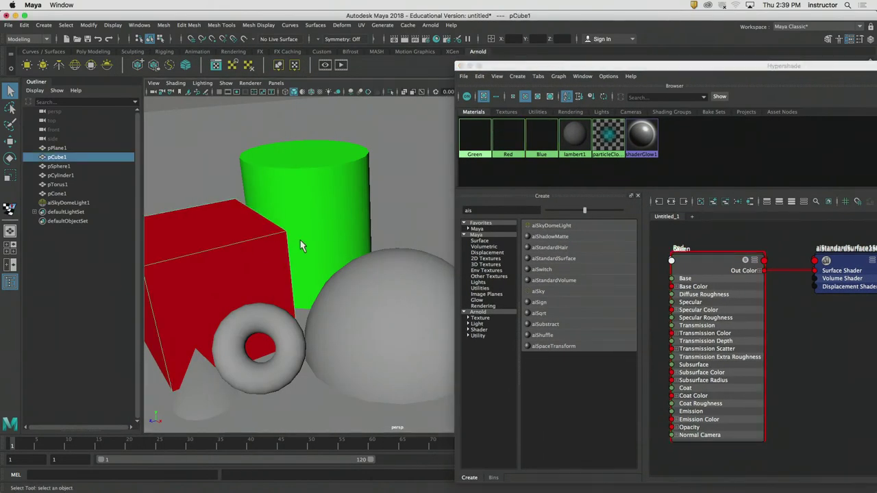
{"action": "left_click_drag", "start_coordinate": [301, 242], "coordinate": [308, 219], "text": "alt"}
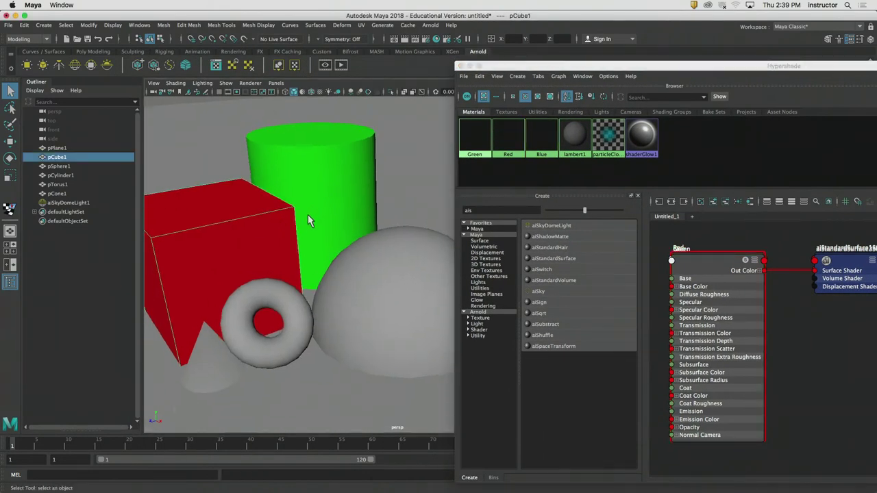
{"action": "left_click", "coordinate": [353, 192]}
{"action": "left_click", "coordinate": [396, 273]}
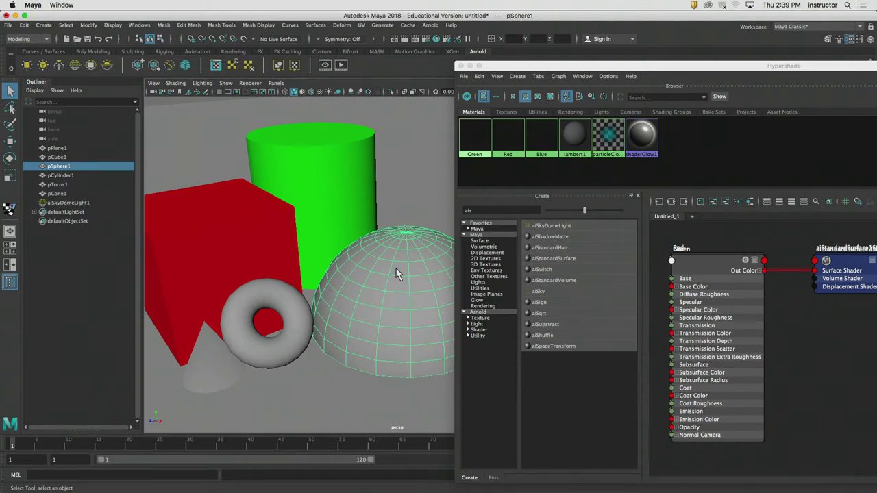
{"action": "left_click", "coordinate": [304, 303]}
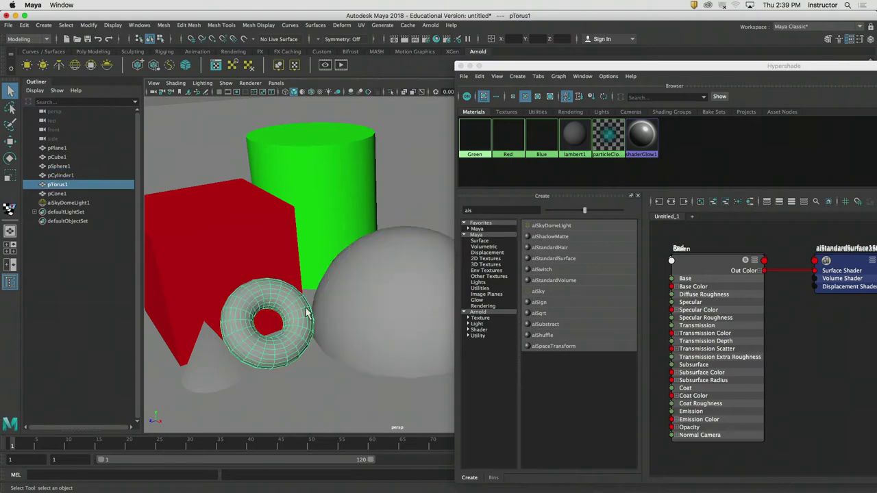
{"action": "key", "text": "F11"}
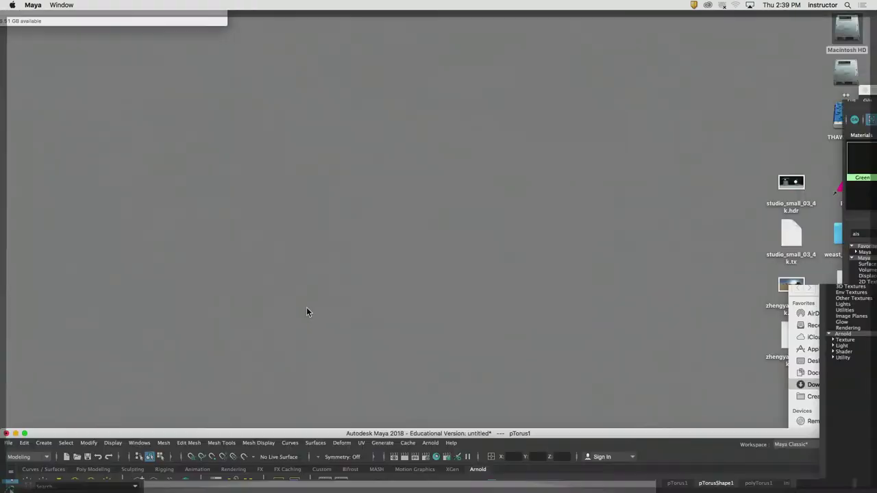
{"action": "key", "text": "F11"}
Step: Switch to System Preferences and disable the Show Desktop F11 shortcut under the Mission Control keyboard shortcuts, closing the preferences when done
{"action": "left_click_drag", "start_coordinate": [570, 58], "coordinate": [573, 95]}
{"action": "left_click", "coordinate": [13, 6]}
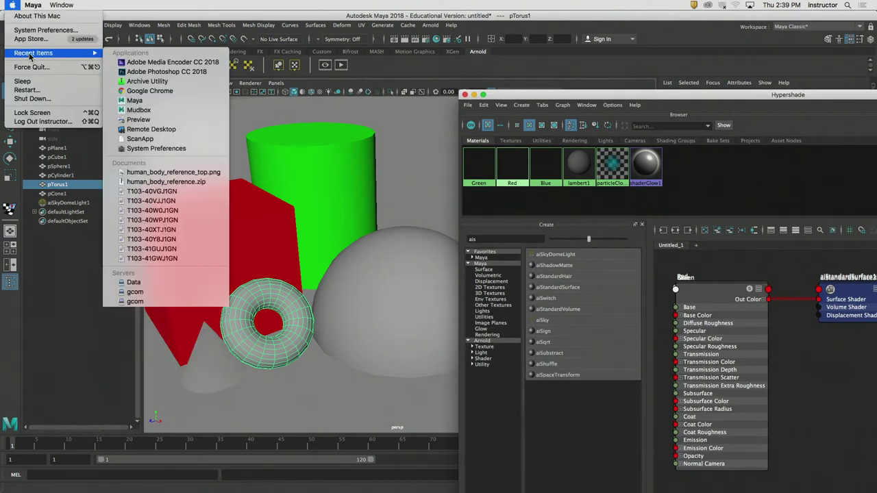
{"action": "left_click", "coordinate": [140, 106]}
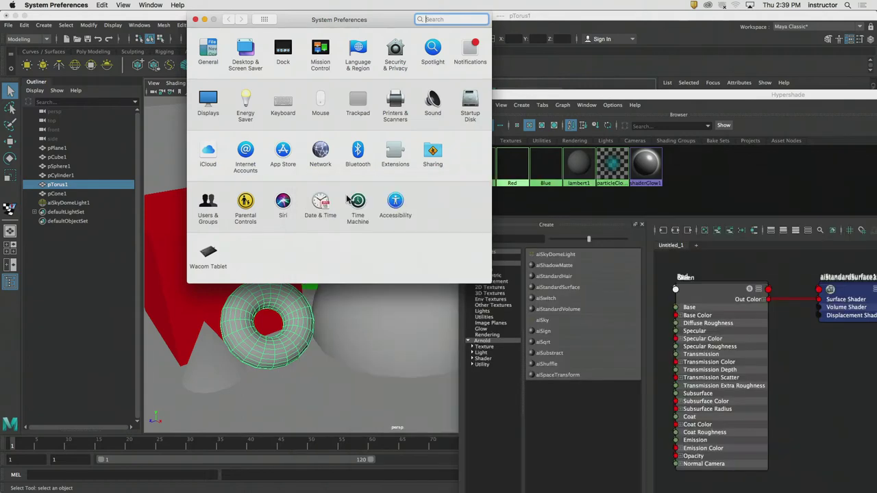
{"action": "left_click", "coordinate": [306, 184]}
{"action": "left_click", "coordinate": [283, 104]}
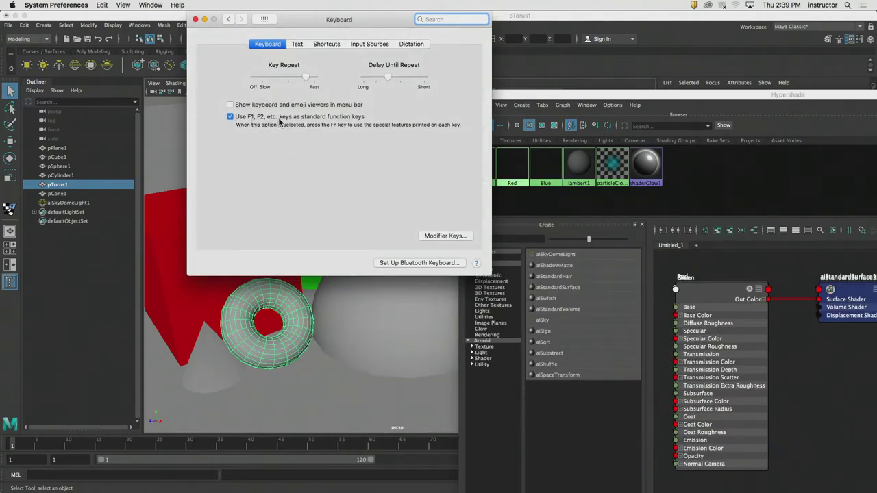
{"action": "left_click", "coordinate": [376, 45]}
{"action": "left_click", "coordinate": [329, 44]}
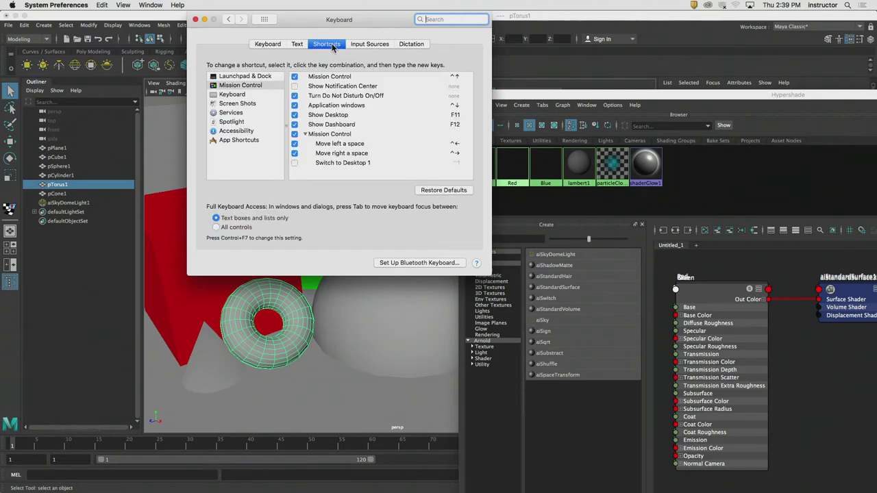
{"action": "left_click", "coordinate": [346, 115]}
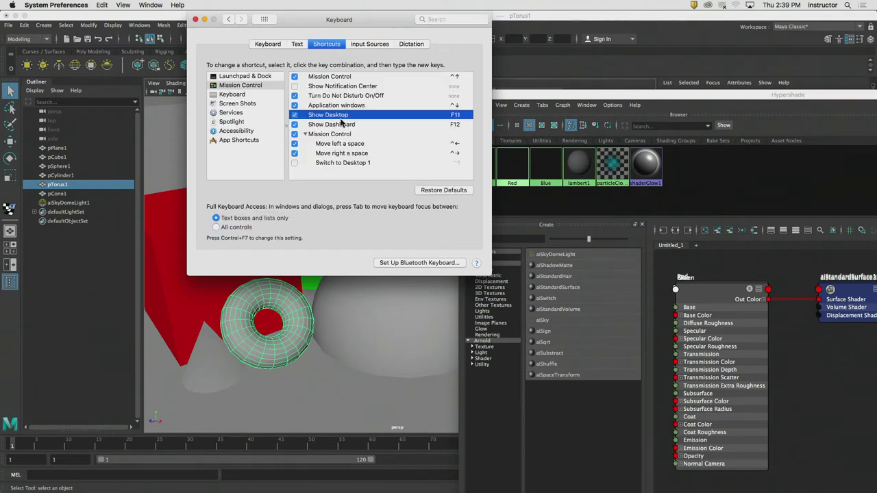
{"action": "left_click", "coordinate": [295, 115]}
{"action": "left_click", "coordinate": [195, 19]}
Step: Switch the torus to face selection mode in Maya
{"action": "left_click", "coordinate": [214, 64]}
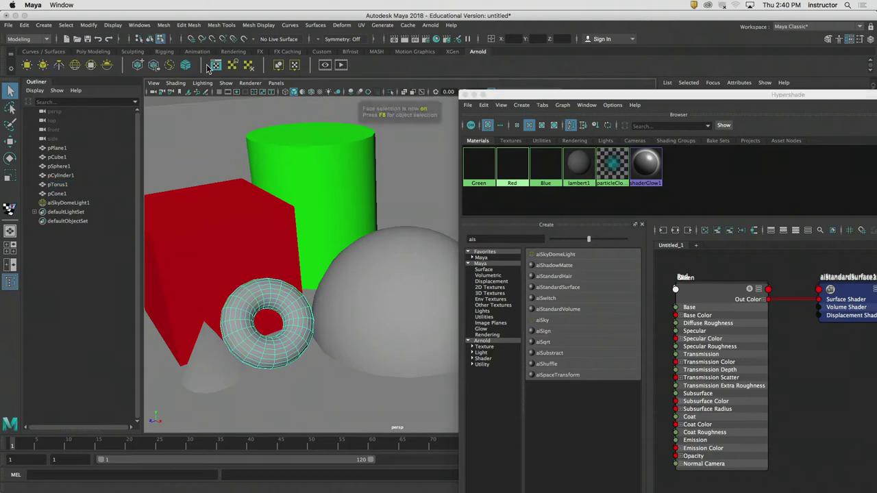
{"action": "left_click_drag", "start_coordinate": [562, 95], "coordinate": [571, 160]}
{"action": "left_click_drag", "start_coordinate": [311, 236], "coordinate": [311, 259], "text": "alt"}
{"action": "scroll", "coordinate": [312, 258], "scroll_direction": "up", "scroll_amount": 5}
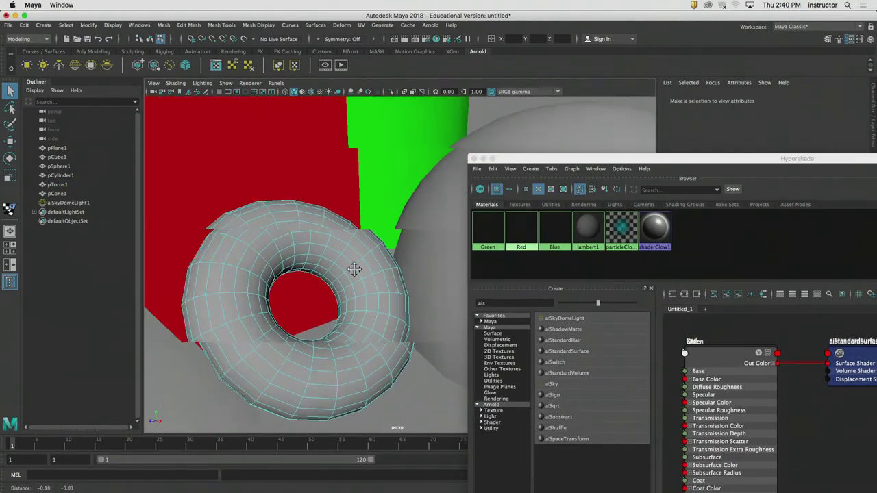
{"action": "left_click", "coordinate": [361, 245]}
{"action": "double_click", "coordinate": [358, 244], "text": "shift"}
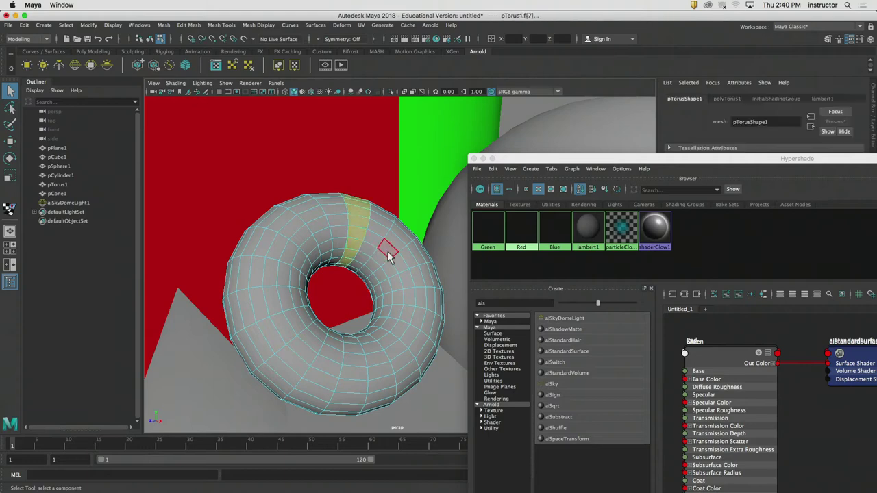
{"action": "left_click_drag", "start_coordinate": [363, 247], "coordinate": [372, 248], "text": "alt"}
{"action": "double_click", "coordinate": [374, 242], "text": "shift"}
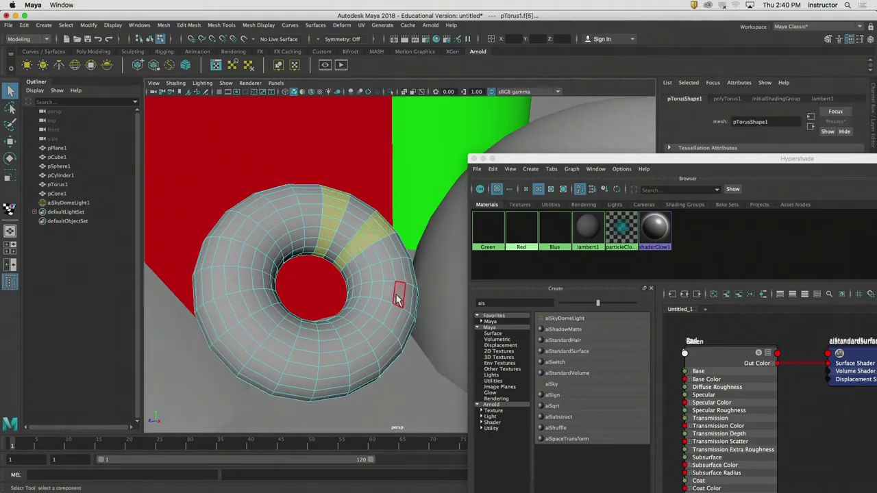
{"action": "left_click", "coordinate": [395, 271], "text": "shift"}
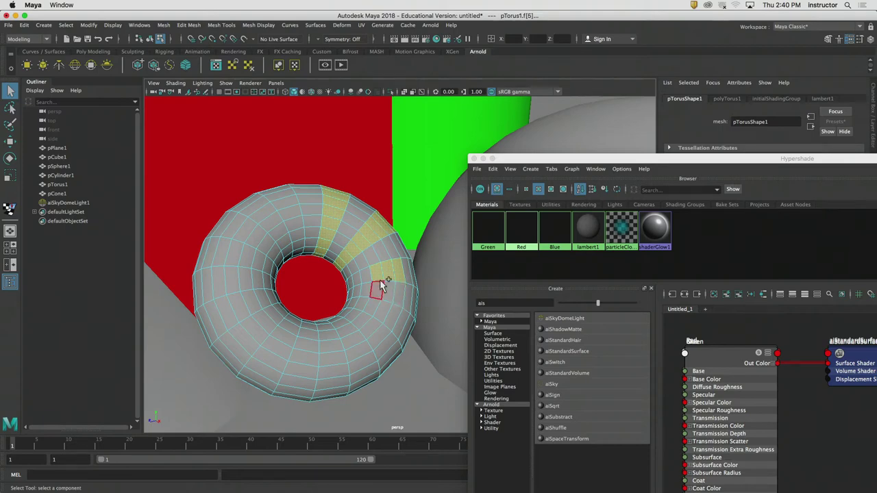
Step: Select every other face loop around the whole torus ring, making an alternating stripe pattern
{"action": "left_click", "coordinate": [378, 274]}
{"action": "double_click", "coordinate": [352, 262], "text": "shift"}
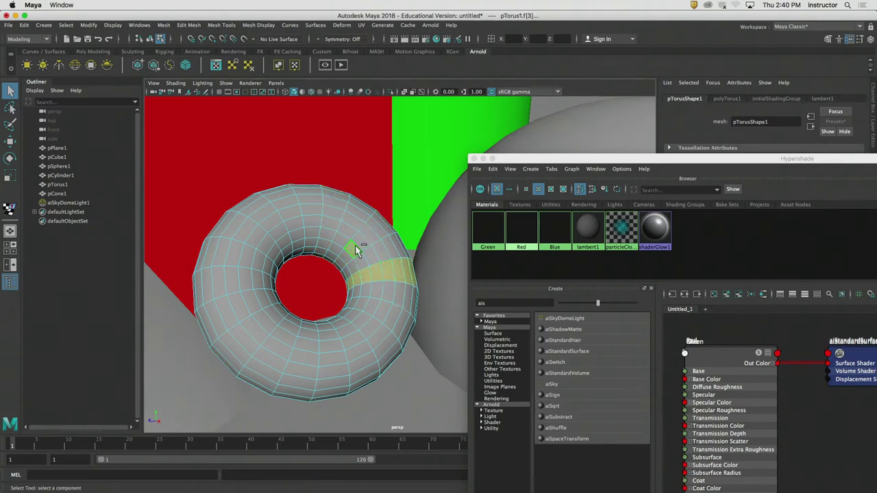
{"action": "double_click", "coordinate": [360, 247], "text": "shift"}
{"action": "double_click", "coordinate": [330, 223], "text": "shift"}
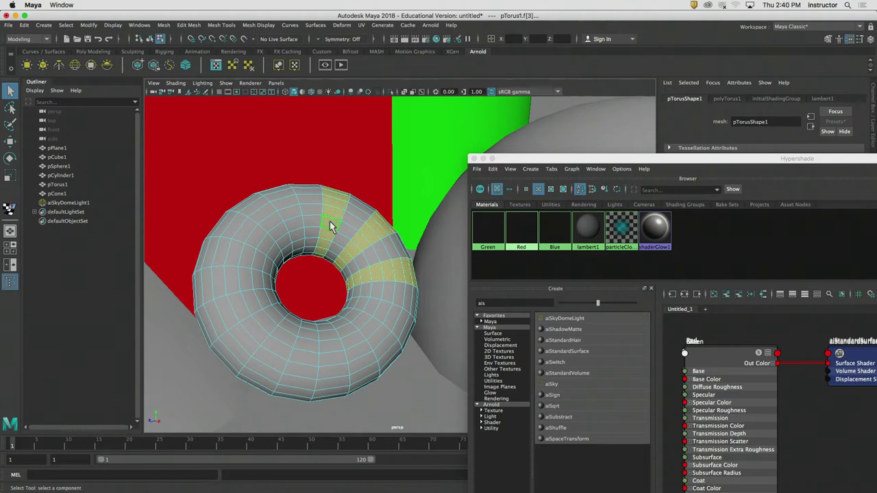
{"action": "double_click", "coordinate": [292, 227], "text": "shift"}
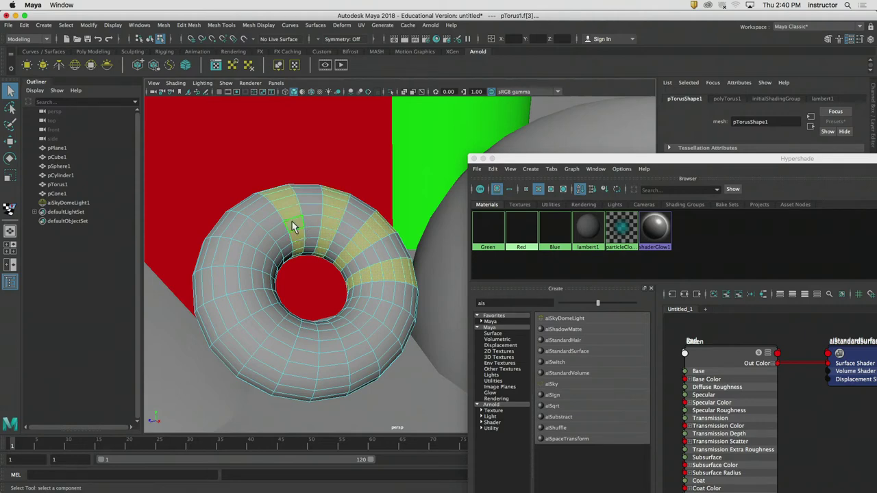
{"action": "double_click", "coordinate": [268, 248], "text": "shift"}
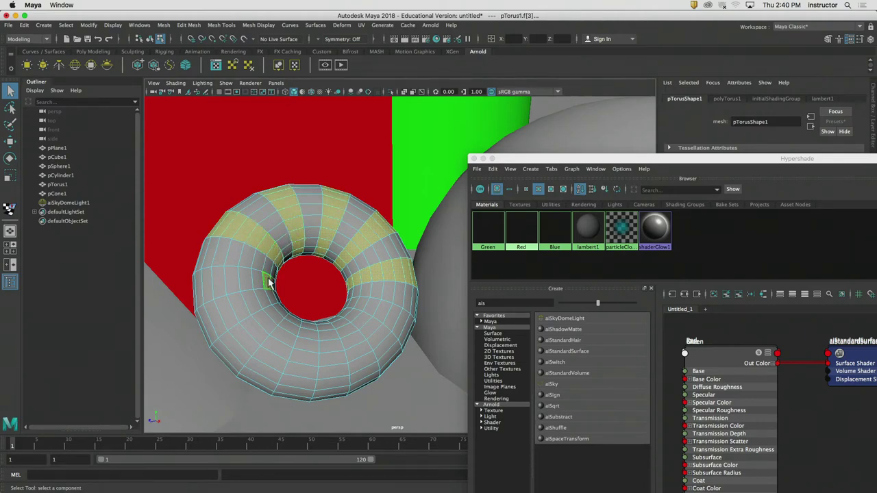
{"action": "double_click", "coordinate": [263, 279], "text": "shift"}
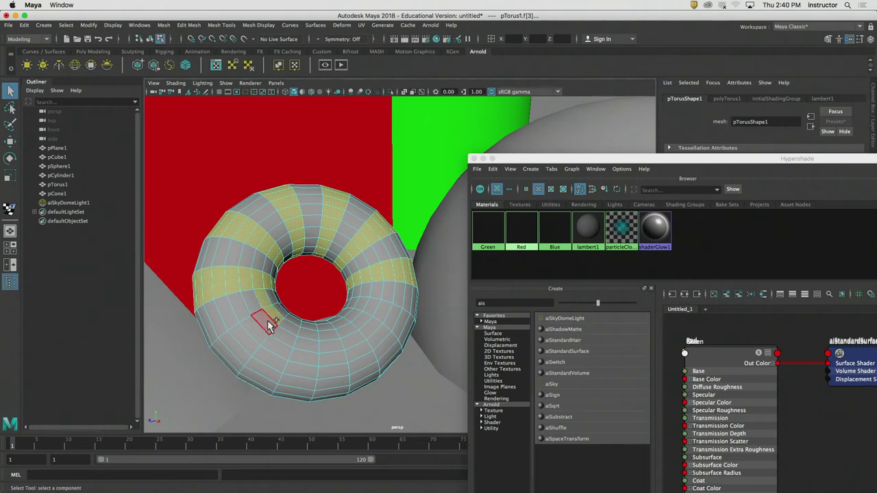
{"action": "double_click", "coordinate": [285, 333], "text": "shift"}
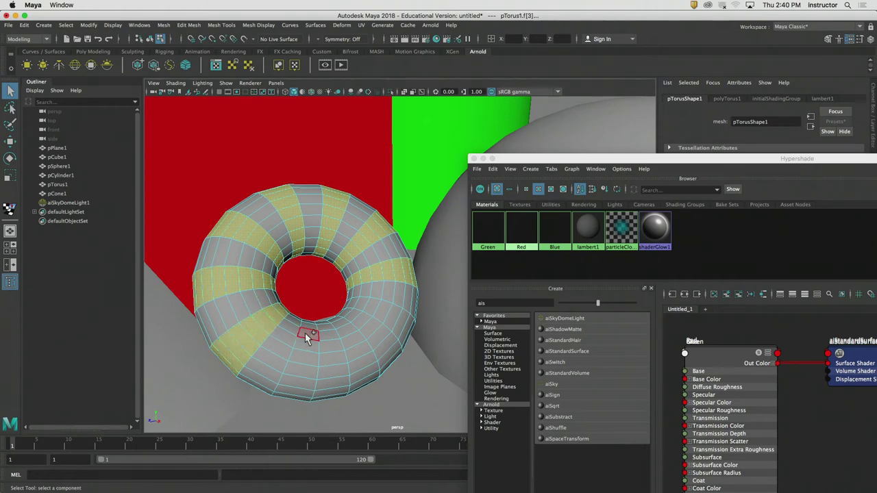
{"action": "double_click", "coordinate": [308, 343], "text": "shift"}
{"action": "double_click", "coordinate": [352, 339], "text": "shift"}
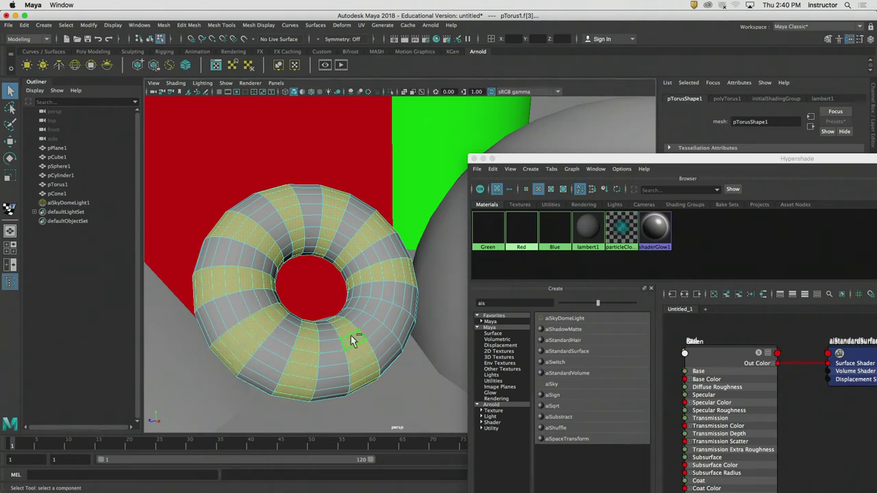
{"action": "double_click", "coordinate": [370, 312], "text": "shift"}
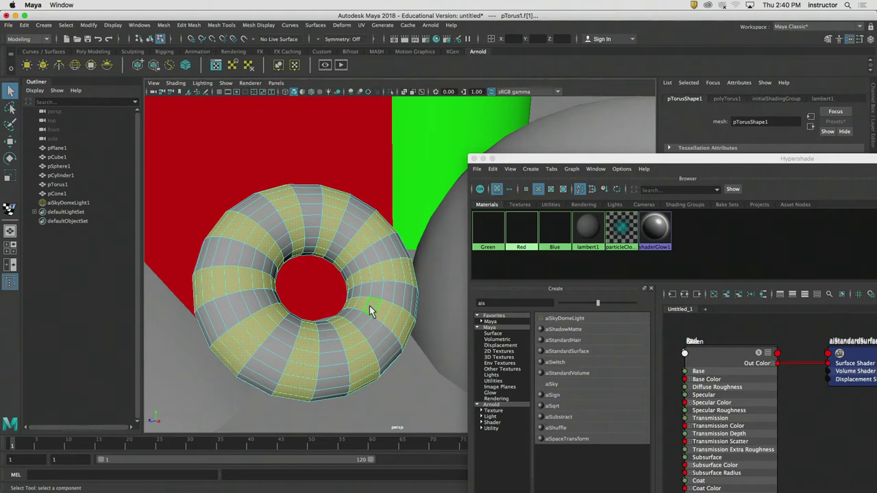
Step: Assign the Blue material to the selected face loops of the torus
{"action": "mouse_move", "coordinate": [551, 233]}
{"action": "left_mouse_down"}
{"action": "mouse_move", "coordinate": [548, 247]}
{"action": "mouse_move", "coordinate": [369, 270]}
{"action": "mouse_move", "coordinate": [378, 285]}
{"action": "left_mouse_up"}
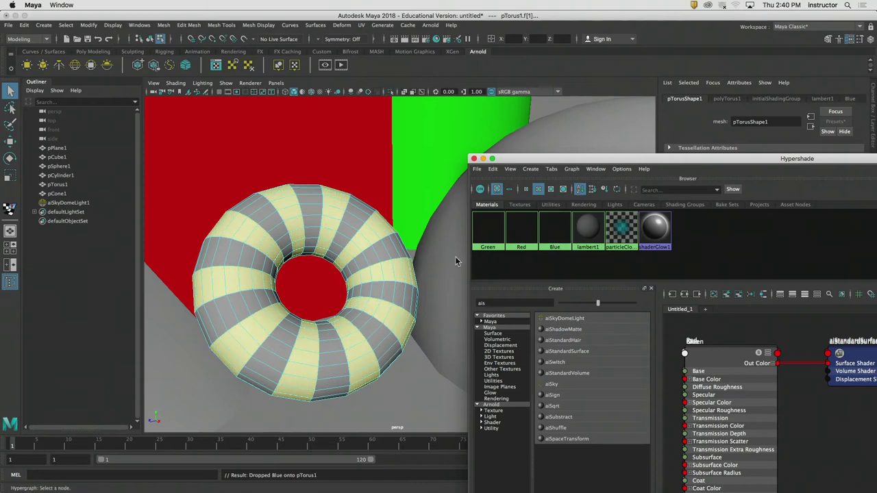
{"action": "left_click_drag", "start_coordinate": [646, 164], "coordinate": [336, 92]}
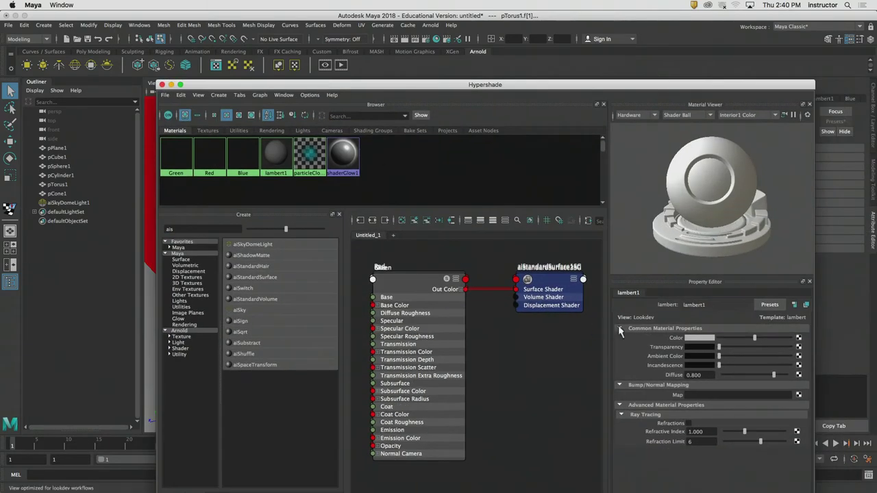
Step: Set the lambert1 material's color to pure blue (H 240, S 1, V 1) and uncover the torus in the viewport
{"action": "left_click", "coordinate": [688, 339]}
{"action": "left_click", "coordinate": [693, 316]}
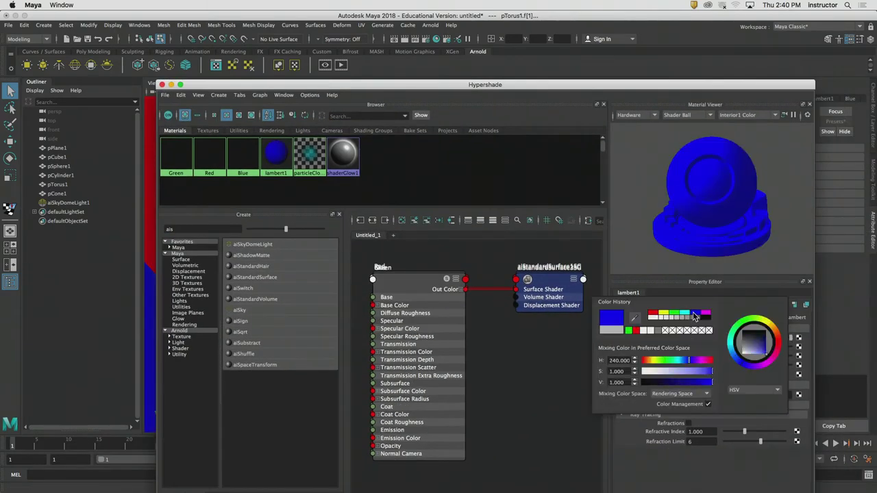
{"action": "left_click_drag", "start_coordinate": [326, 86], "coordinate": [560, 121]}
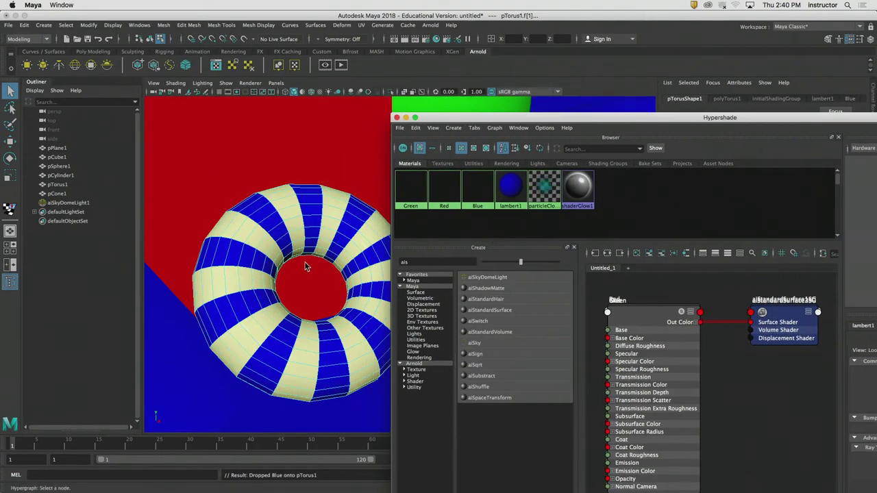
Step: Undo the single-face selections on the torus and the blue color change on lambert1
{"action": "left_click", "coordinate": [296, 366]}
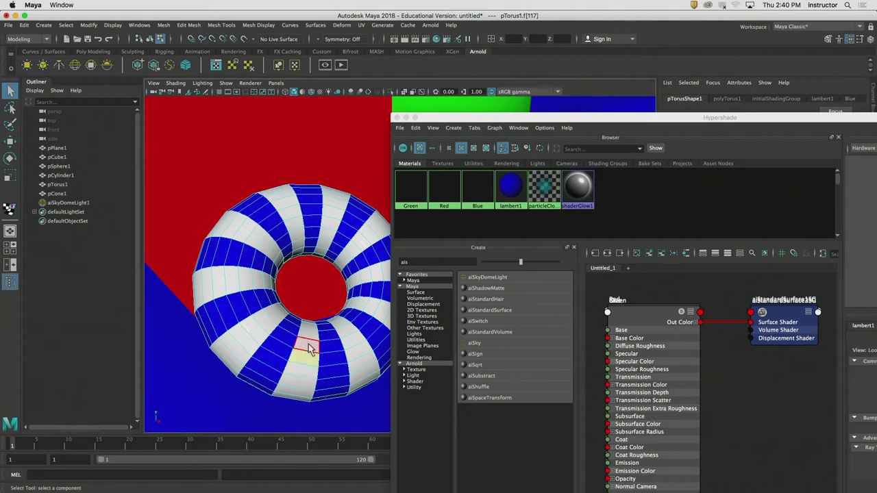
{"action": "left_click_drag", "start_coordinate": [312, 362], "coordinate": [324, 365], "text": "alt"}
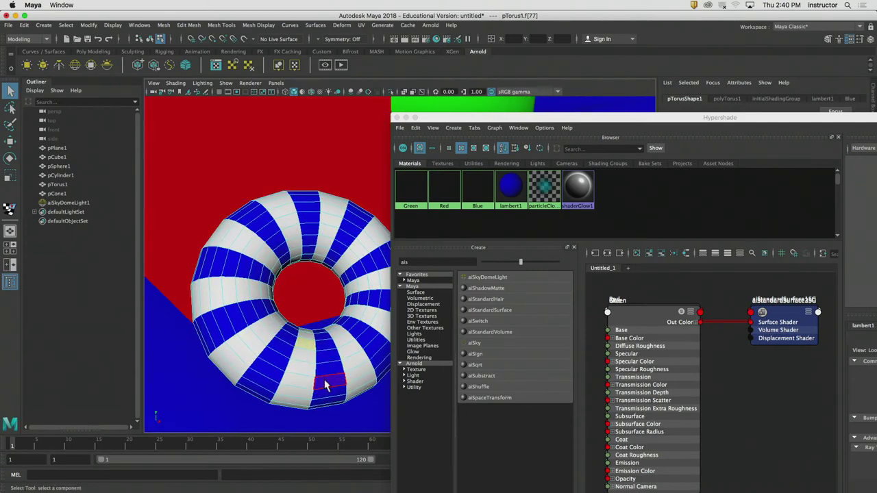
{"action": "key", "text": "z"}
{"action": "key", "text": "z"}
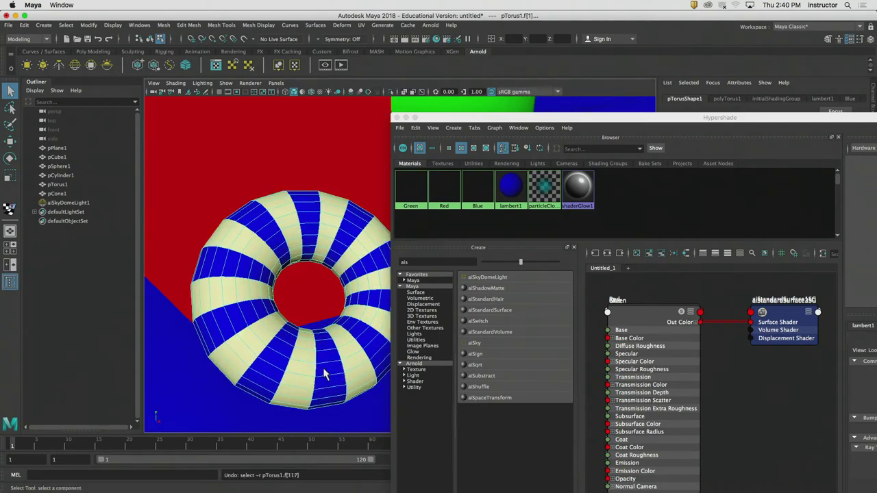
{"action": "left_click_drag", "start_coordinate": [317, 365], "coordinate": [293, 352], "text": "alt"}
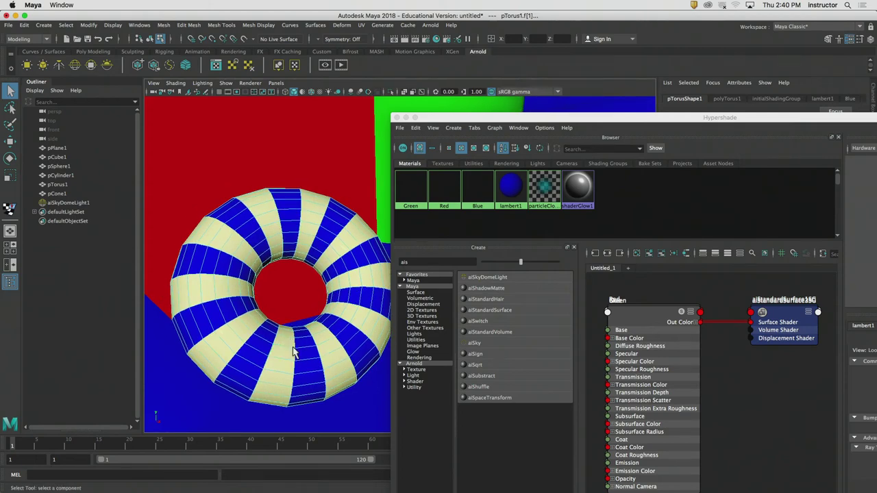
{"action": "left_click", "coordinate": [336, 270]}
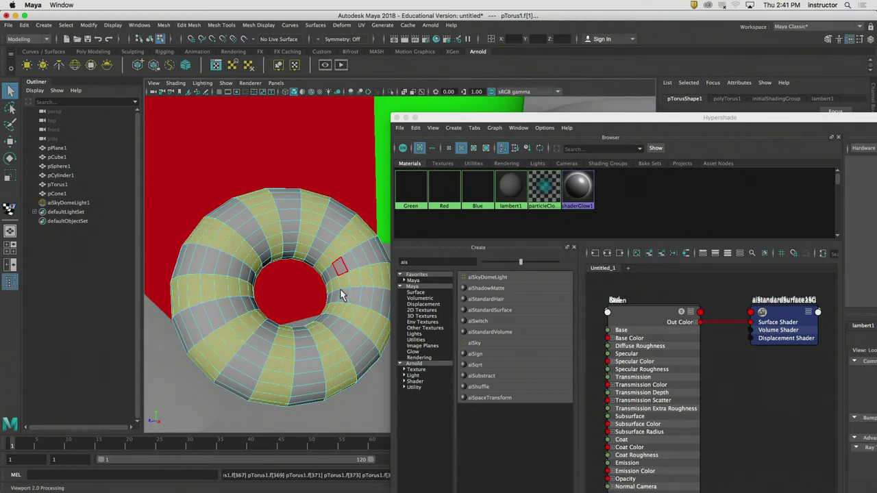
{"action": "left_click", "coordinate": [510, 228]}
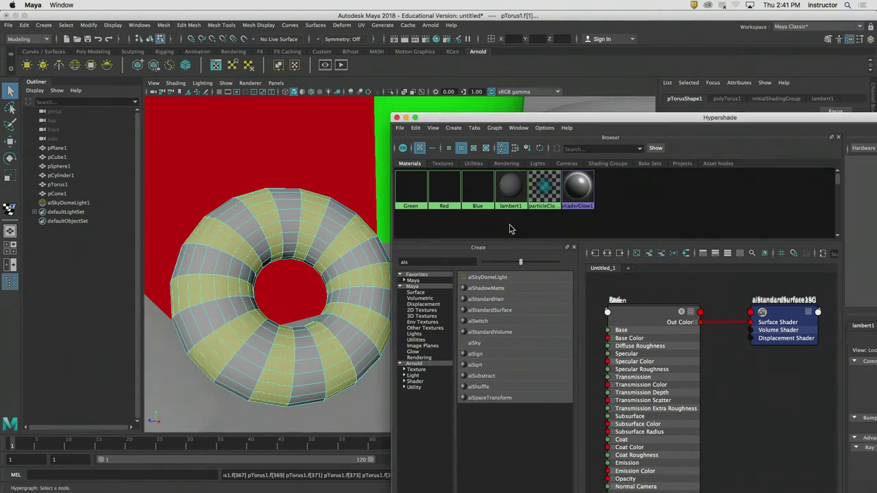
Step: Try the recent blue (H 240) as lambert1's color once more, and undo the change
{"action": "left_click_drag", "start_coordinate": [576, 118], "coordinate": [449, 96]}
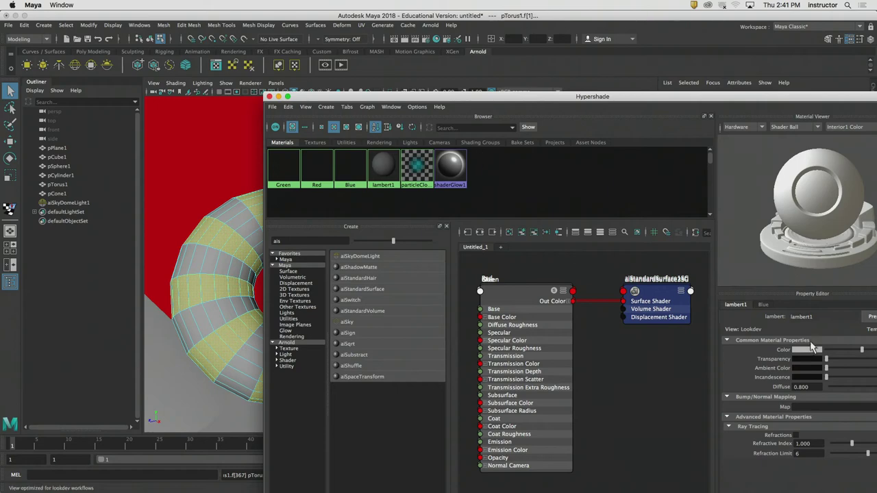
{"action": "left_click", "coordinate": [811, 352]}
{"action": "left_click", "coordinate": [720, 343]}
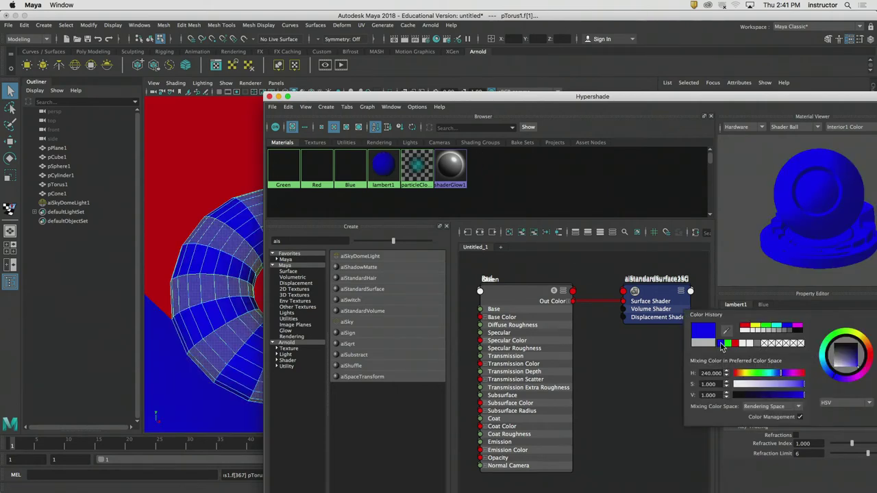
{"action": "key", "text": "ctrl+z"}
{"action": "key", "text": "ctrl+z"}
{"action": "key", "text": "ctrl+z"}
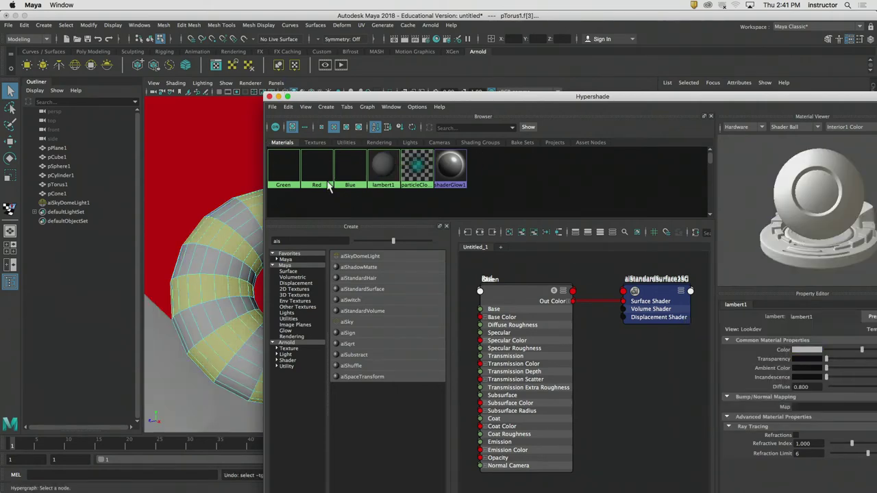
Step: Apply lambert1 to the selected torus faces, and set the Blue material's base color to blue (H 240, S 1, V 1)
{"action": "middle_click_drag", "start_coordinate": [386, 168], "coordinate": [244, 252]}
{"action": "left_click", "coordinate": [350, 168]}
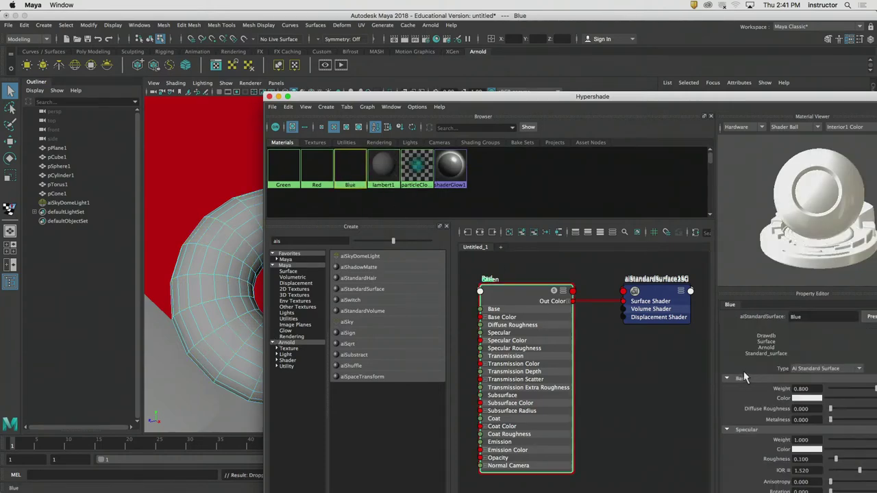
{"action": "left_click", "coordinate": [797, 399]}
{"action": "left_click", "coordinate": [721, 391]}
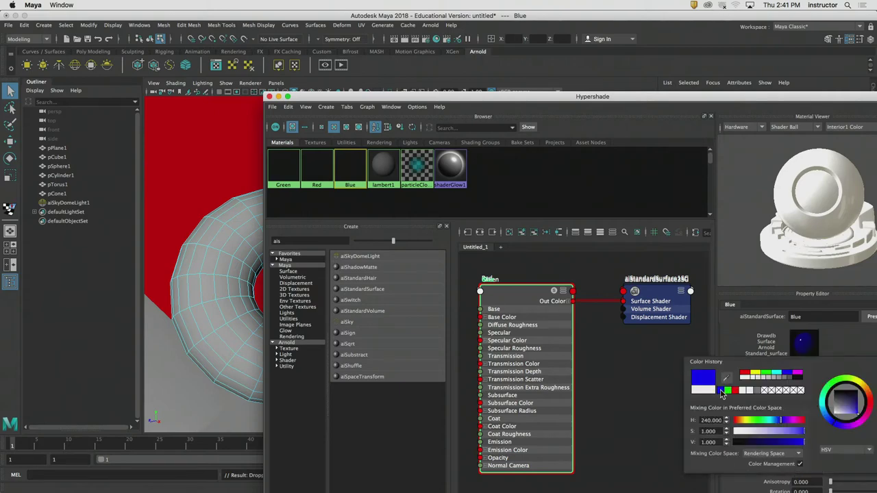
Step: Select every other face loop around the torus again to form alternating stripes, with the Hypershade moved clear of it
{"action": "left_click_drag", "start_coordinate": [270, 98], "coordinate": [466, 96]}
{"action": "left_click", "coordinate": [295, 227]}
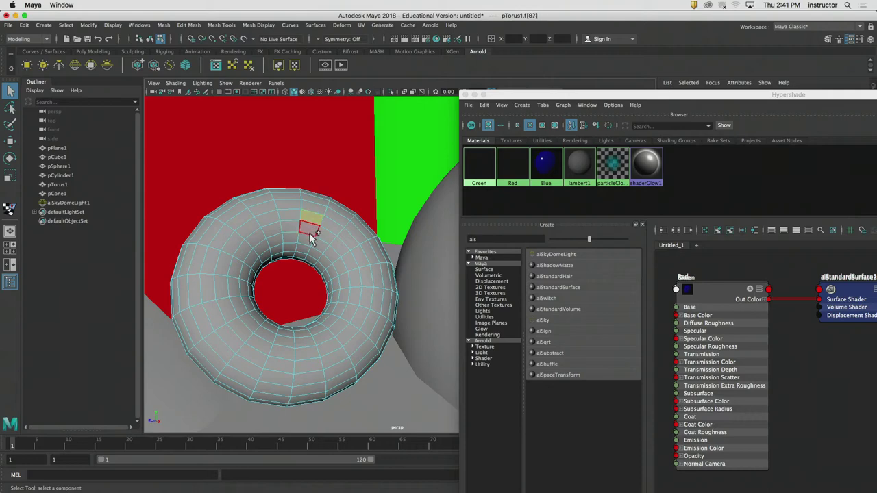
{"action": "double_click", "coordinate": [306, 229]}
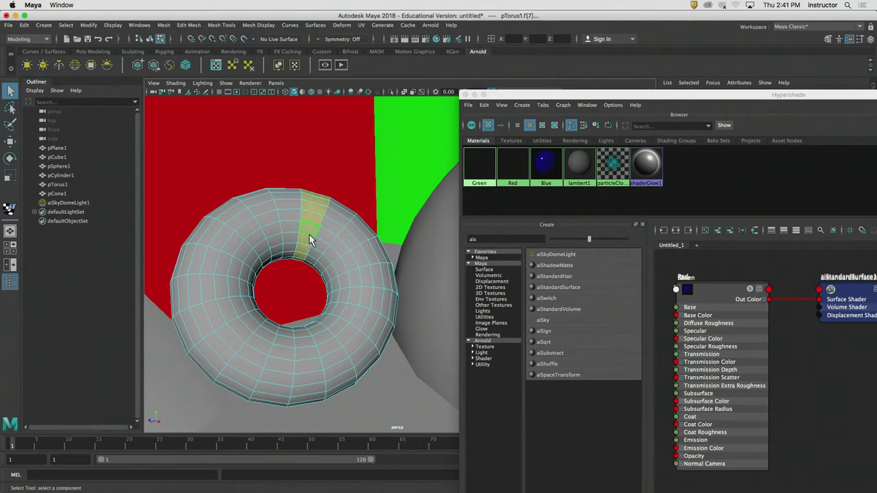
{"action": "double_click", "coordinate": [349, 240], "text": "shift"}
{"action": "double_click", "coordinate": [368, 295], "text": "shift"}
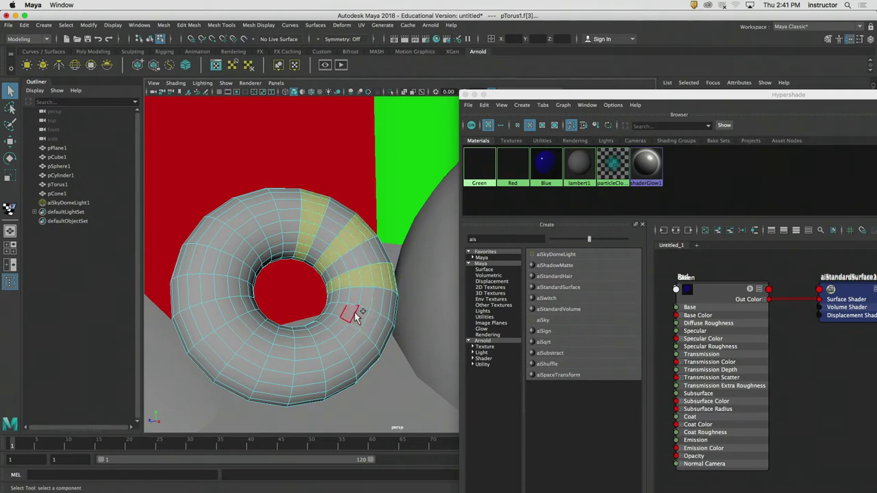
{"action": "double_click", "coordinate": [359, 337], "text": "shift"}
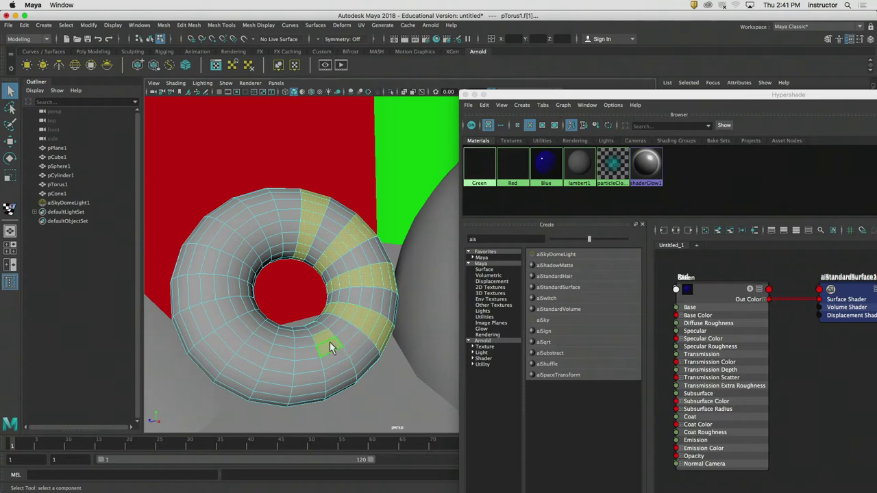
{"action": "double_click", "coordinate": [329, 342], "text": "shift"}
{"action": "double_click", "coordinate": [285, 354], "text": "shift"}
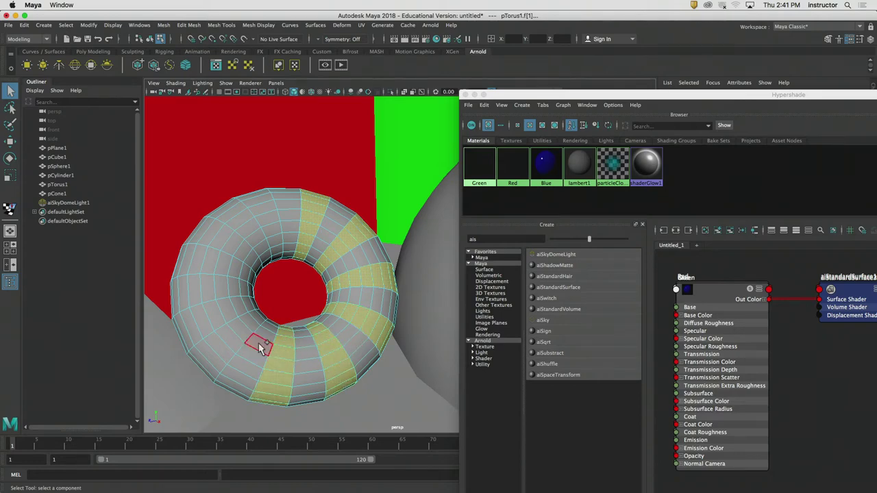
{"action": "double_click", "coordinate": [243, 333], "text": "shift"}
{"action": "left_click", "coordinate": [207, 289], "text": "shift"}
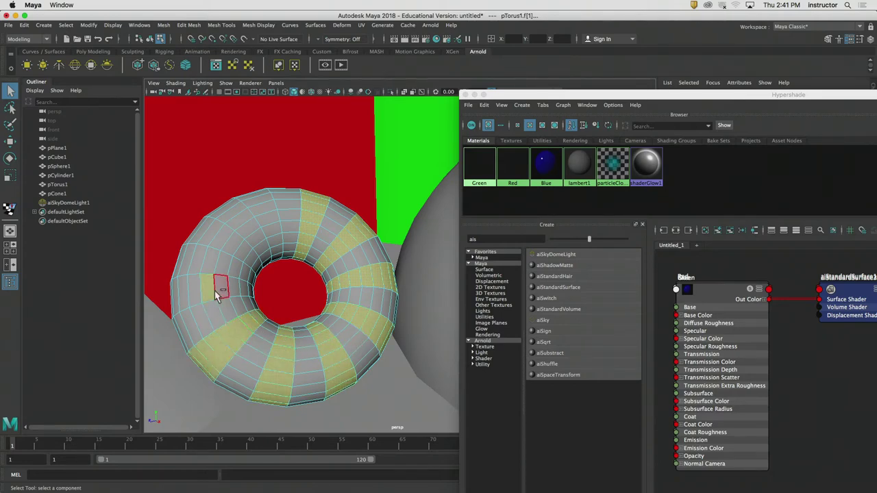
{"action": "double_click", "coordinate": [216, 291], "text": "shift"}
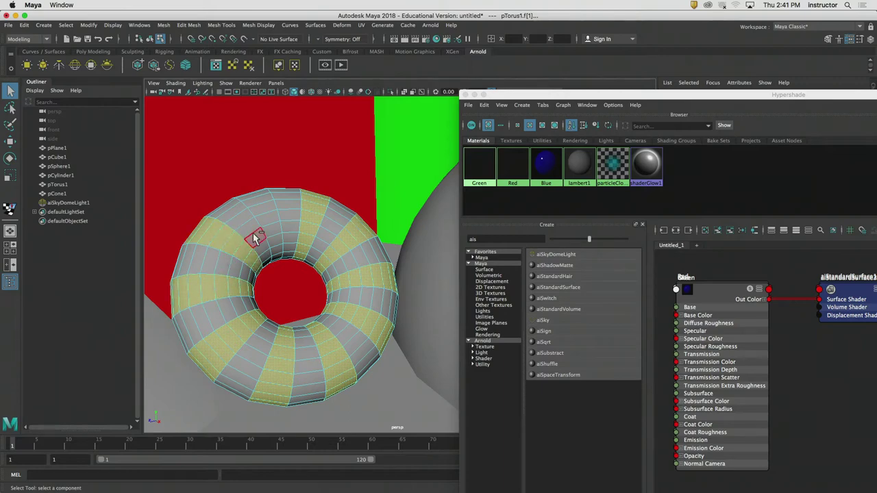
{"action": "left_click_drag", "start_coordinate": [269, 218], "coordinate": [305, 201], "text": "alt"}
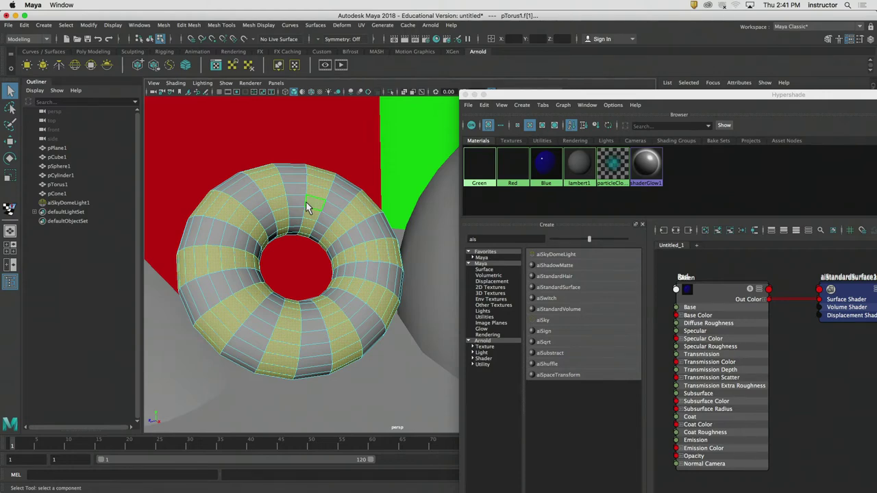
Step: Assign the Blue material to the selected torus face loops, restoring the selection if it is lost
{"action": "right_click_drag", "start_coordinate": [310, 181], "coordinate": [534, 200]}
{"action": "left_click", "coordinate": [548, 170]}
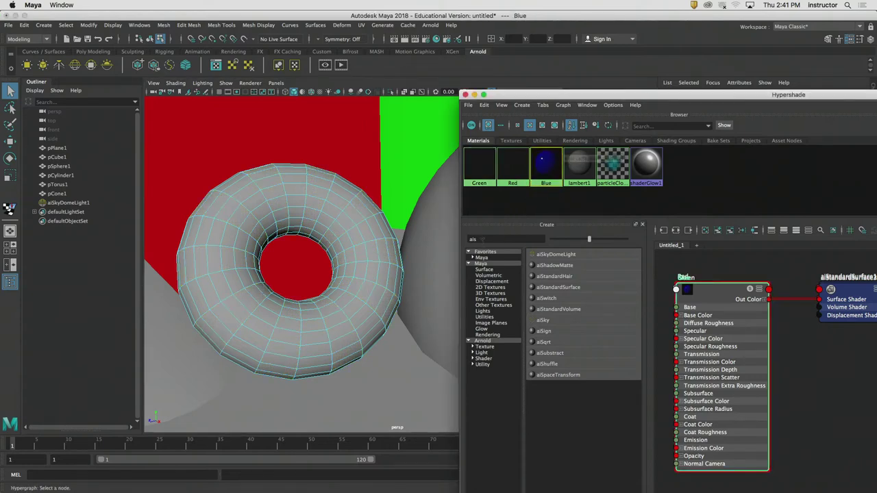
{"action": "key", "text": "z"}
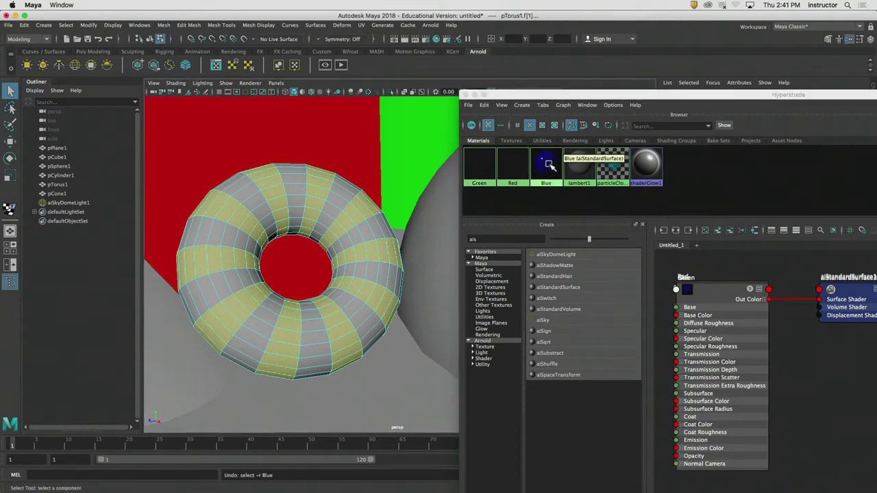
{"action": "right_click", "coordinate": [549, 168]}
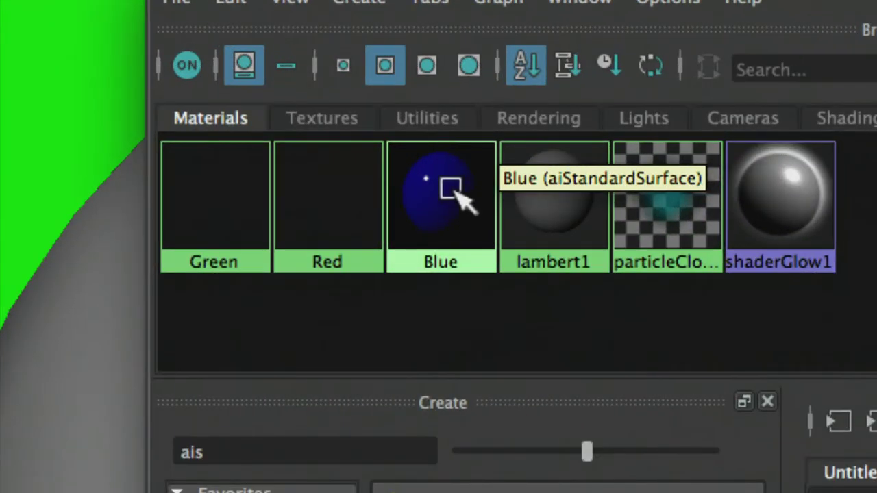
{"action": "right_click_drag", "start_coordinate": [453, 190], "coordinate": [422, 130]}
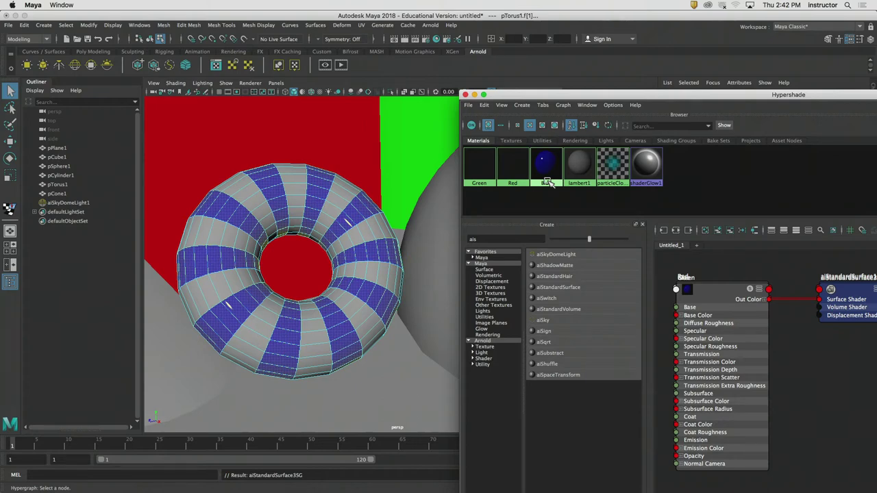
{"action": "left_click", "coordinate": [396, 192]}
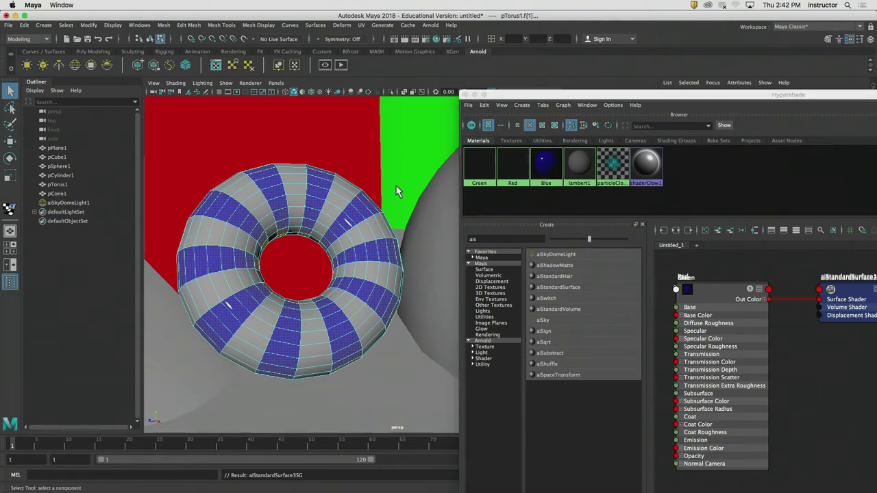
{"action": "scroll", "coordinate": [393, 206], "scroll_direction": "down", "scroll_amount": 5}
{"action": "left_click_drag", "start_coordinate": [392, 224], "coordinate": [369, 260], "text": "alt"}
Step: Set the Blue material's base color to yellow (H 60, S 1, V 1) and close the Hypershade
{"action": "left_click", "coordinate": [515, 167]}
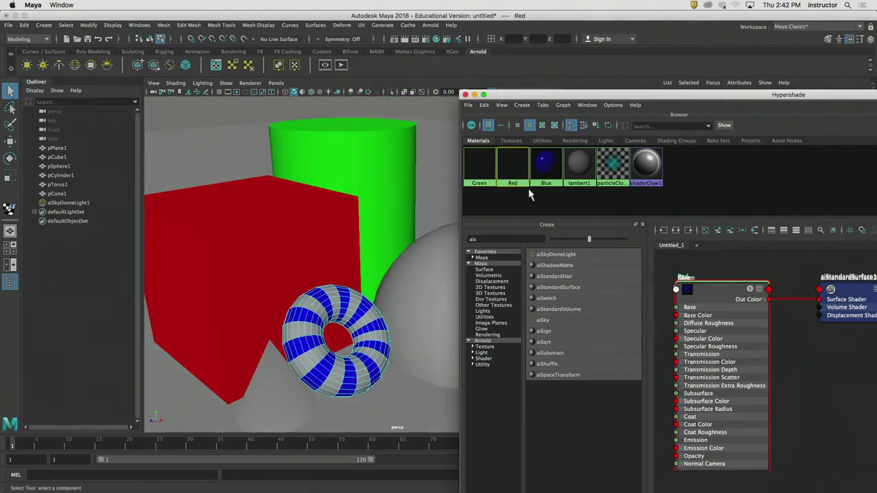
{"action": "left_click", "coordinate": [545, 168]}
{"action": "left_click_drag", "start_coordinate": [627, 99], "coordinate": [438, 72]}
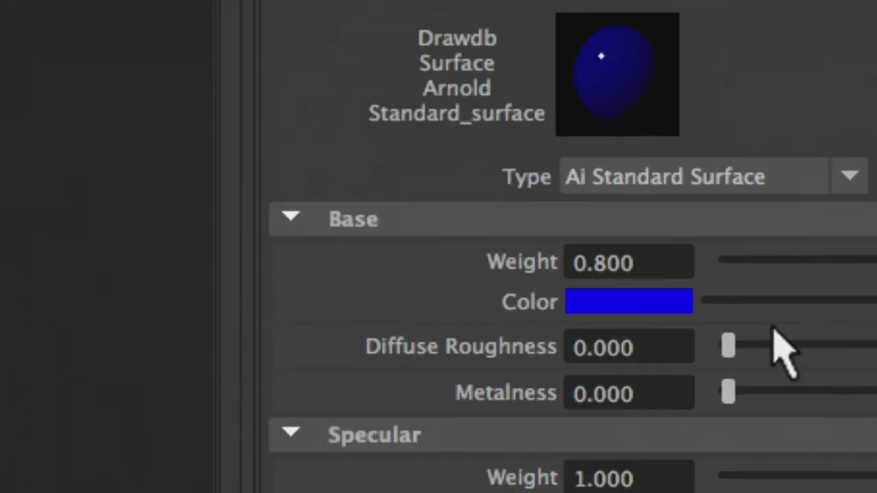
{"action": "left_click", "coordinate": [685, 305]}
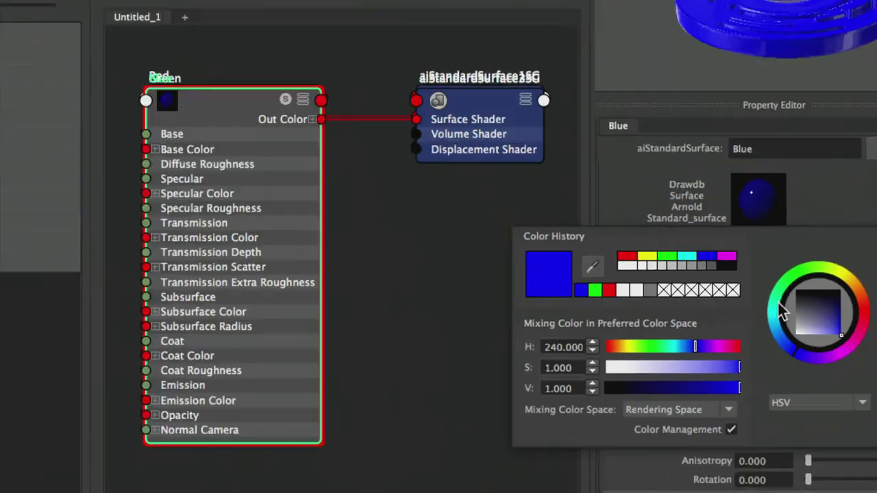
{"action": "left_click_drag", "start_coordinate": [444, 71], "coordinate": [532, 68]}
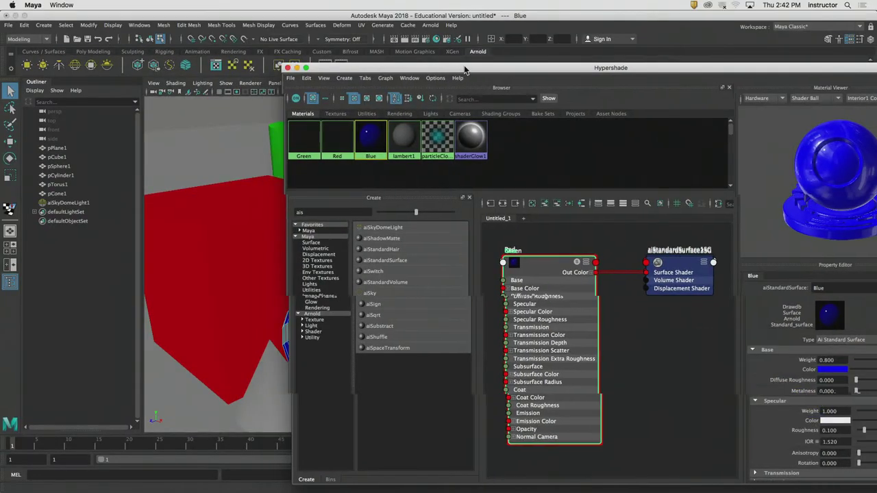
{"action": "left_click_drag", "start_coordinate": [250, 249], "coordinate": [164, 235], "text": "alt"}
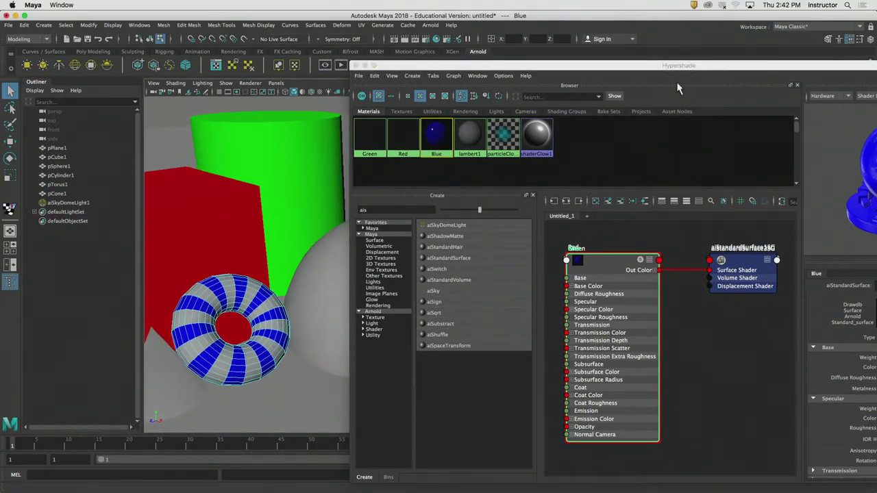
{"action": "left_click_drag", "start_coordinate": [664, 70], "coordinate": [611, 68]}
{"action": "left_click", "coordinate": [837, 368]}
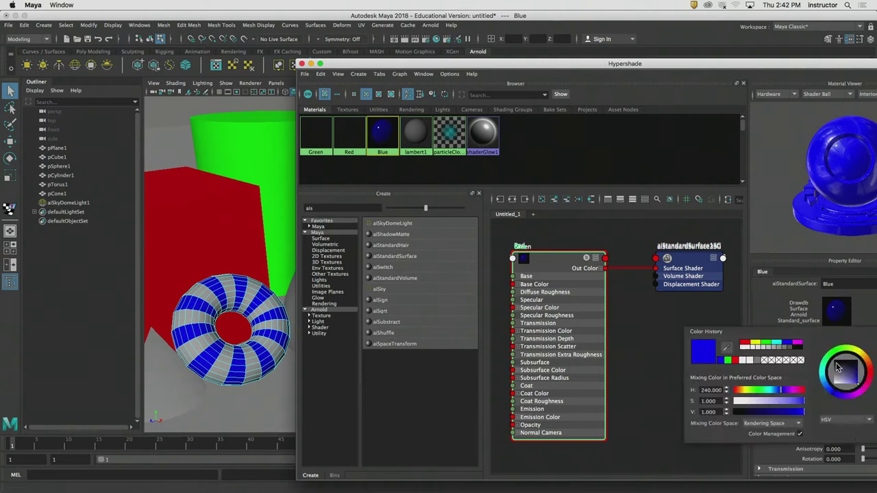
{"action": "left_click", "coordinate": [754, 342]}
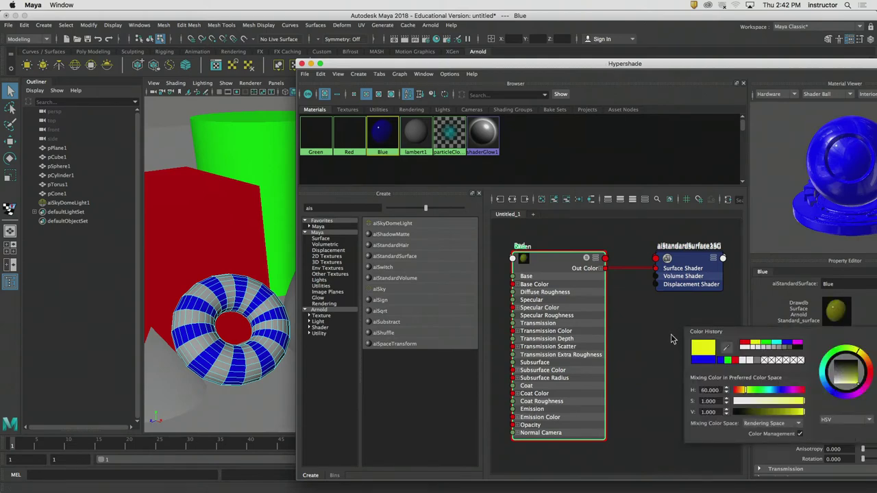
{"action": "left_click", "coordinate": [243, 365]}
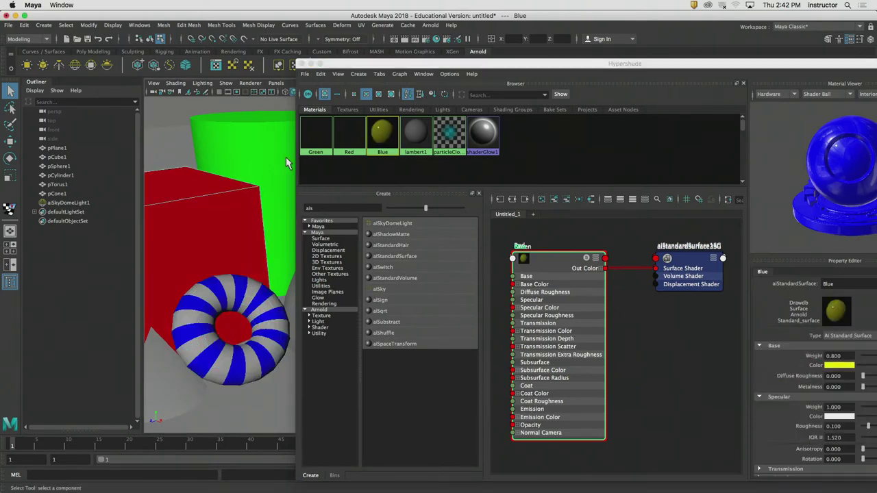
{"action": "left_click", "coordinate": [303, 63]}
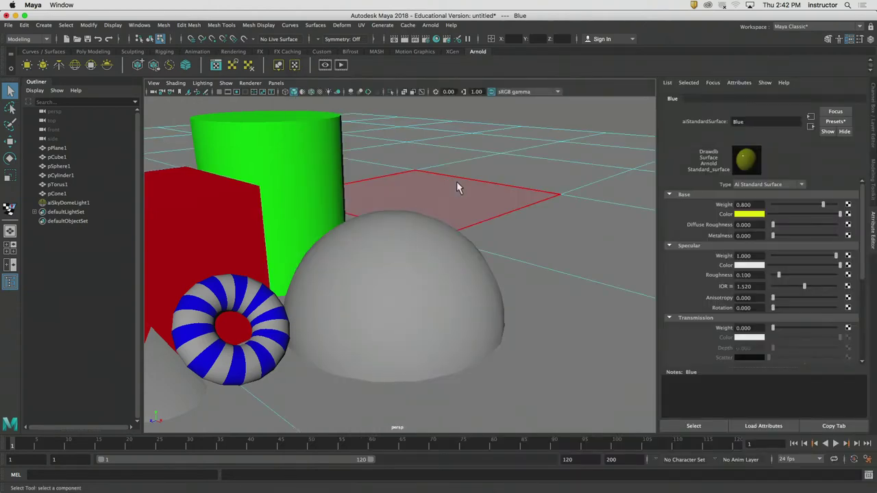
Step: Render the scene in the Arnold RenderView to check the torus stripes, and return to the modelling viewport
{"action": "left_click_drag", "start_coordinate": [457, 184], "coordinate": [479, 164], "text": "alt"}
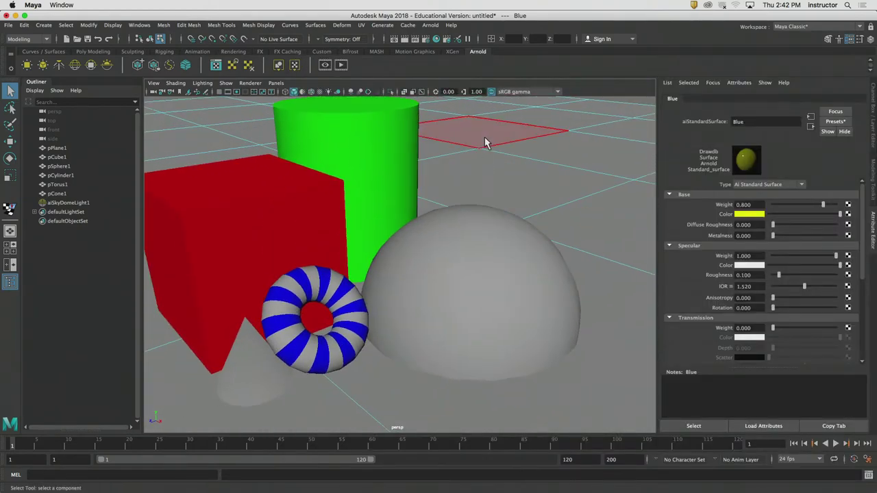
{"action": "left_click", "coordinate": [340, 65]}
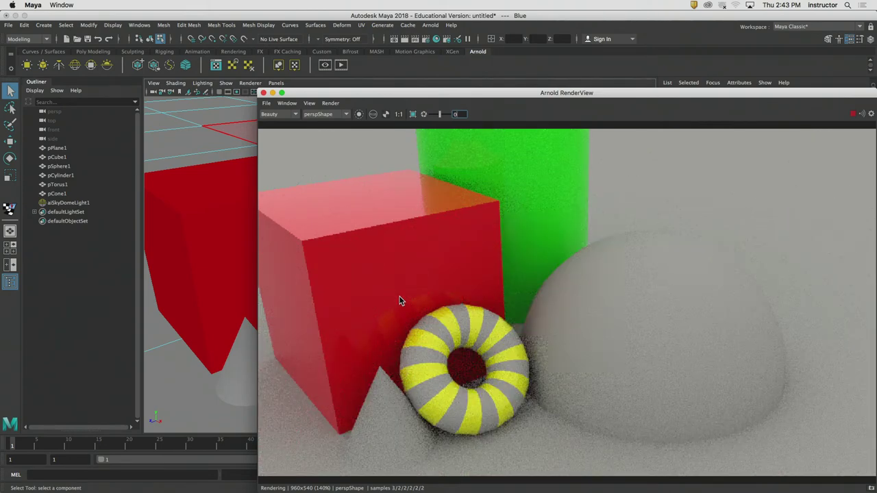
{"action": "left_click_drag", "start_coordinate": [498, 316], "coordinate": [509, 281], "text": "alt"}
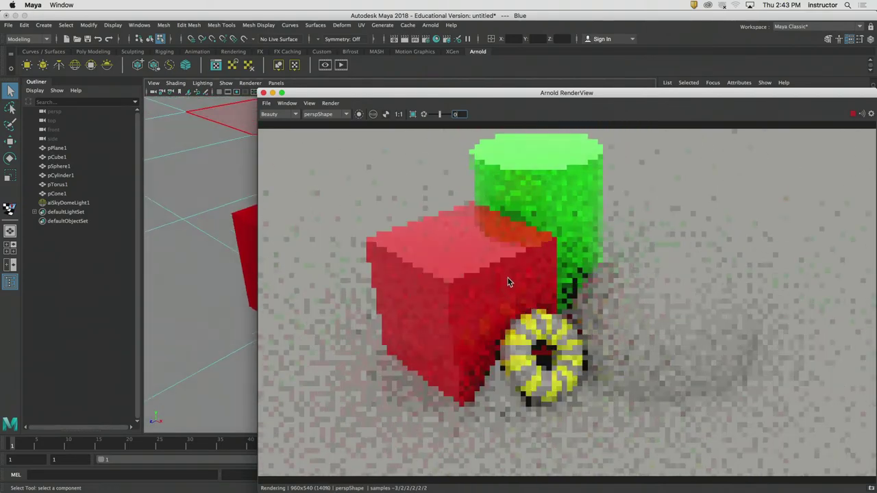
{"action": "left_click", "coordinate": [255, 151]}
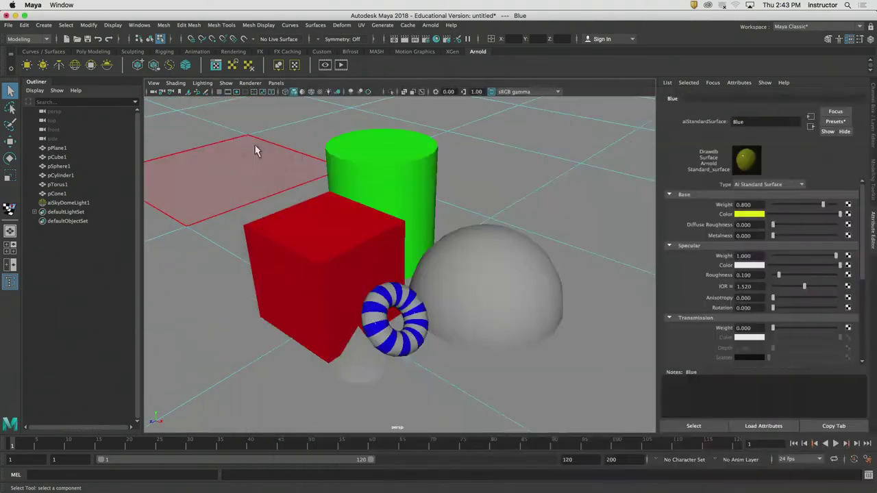
{"action": "left_click_drag", "start_coordinate": [255, 151], "coordinate": [374, 209], "text": "alt"}
{"action": "right_click_drag", "start_coordinate": [374, 209], "coordinate": [411, 240], "text": "alt"}
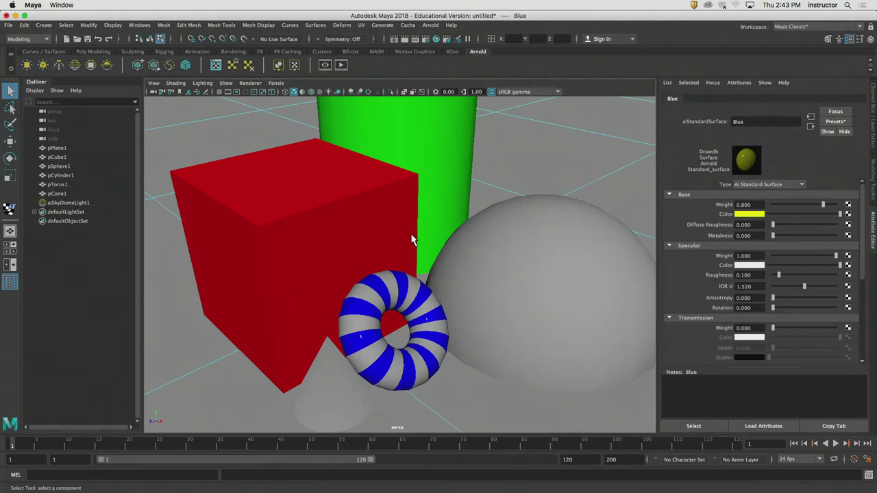
Step: Switch from component to object selection mode and select the striped torus as a whole object
{"action": "mouse_move", "coordinate": [644, 488]}
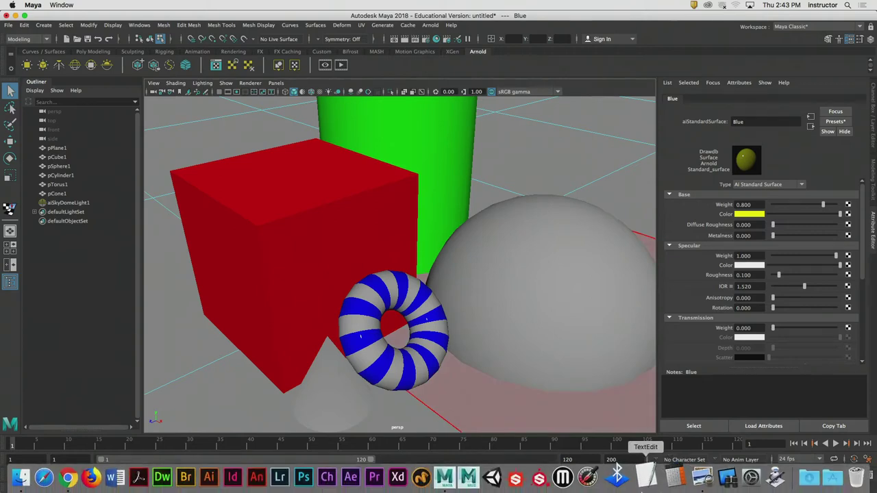
{"action": "left_click", "coordinate": [421, 293]}
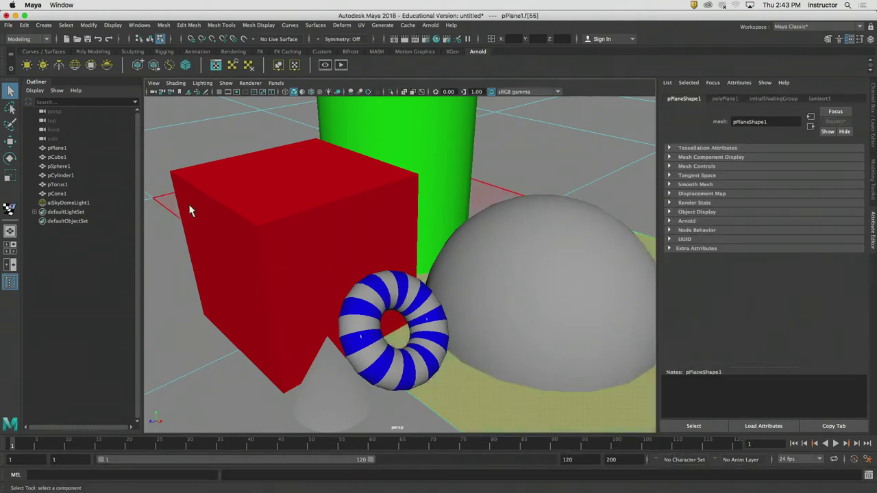
{"action": "key", "text": "F8"}
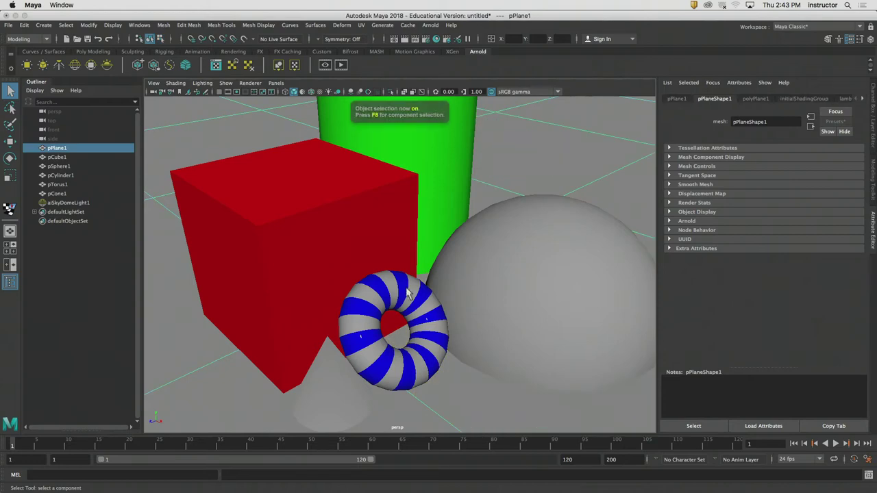
{"action": "left_click", "coordinate": [375, 316]}
{"action": "left_click", "coordinate": [560, 180]}
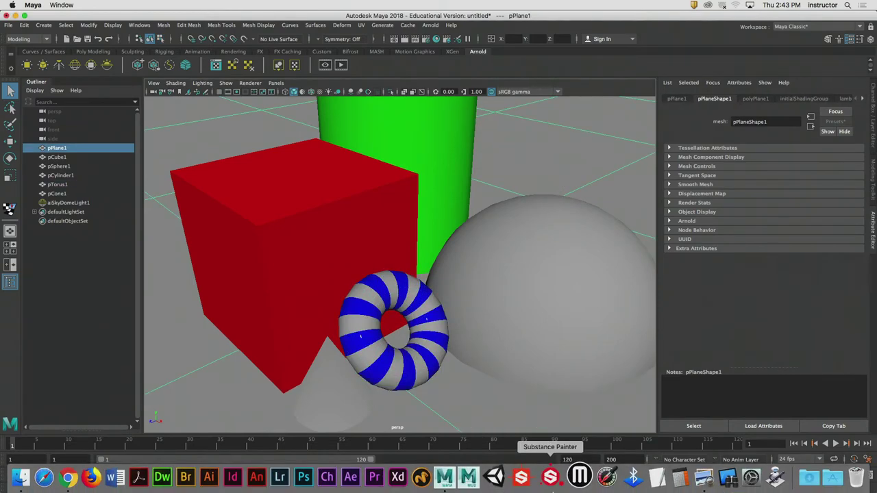
{"action": "left_click", "coordinate": [755, 100]}
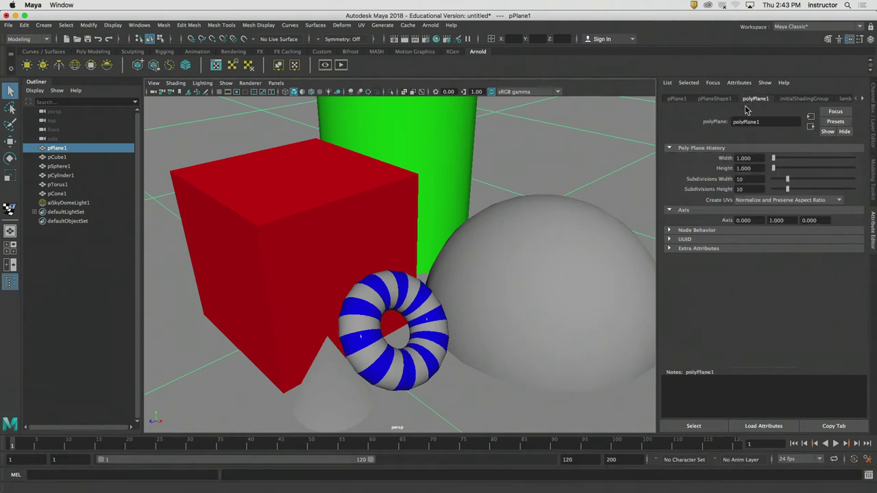
{"action": "left_click", "coordinate": [724, 100]}
{"action": "left_click", "coordinate": [395, 308]}
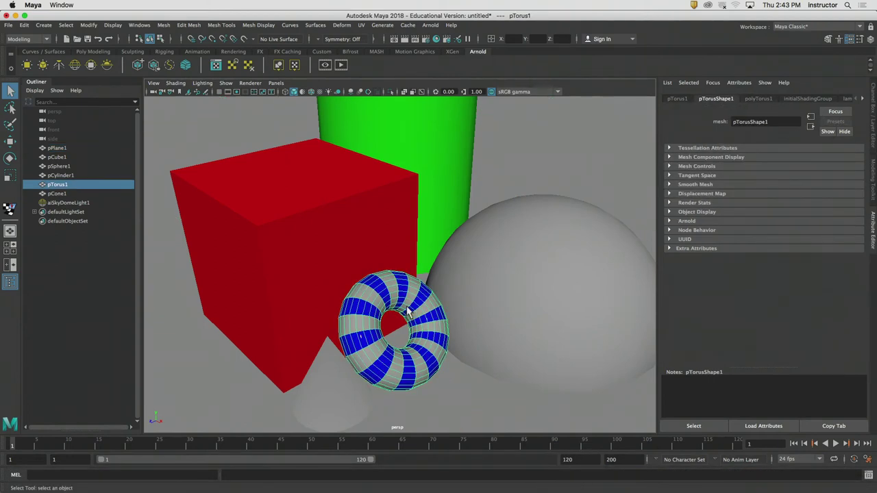
{"action": "left_click_drag", "start_coordinate": [411, 312], "coordinate": [402, 289], "text": "alt"}
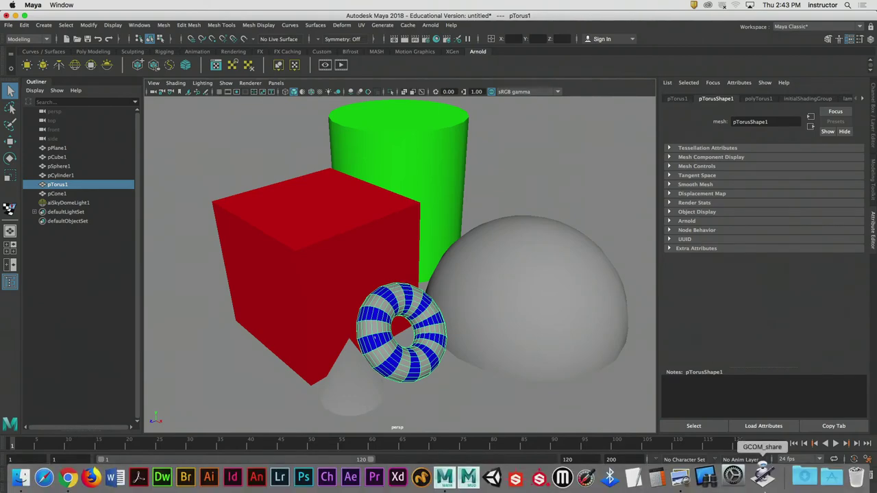
Step: Open the Hypershade and move its window clear of the torus and cube
{"action": "left_click", "coordinate": [446, 39]}
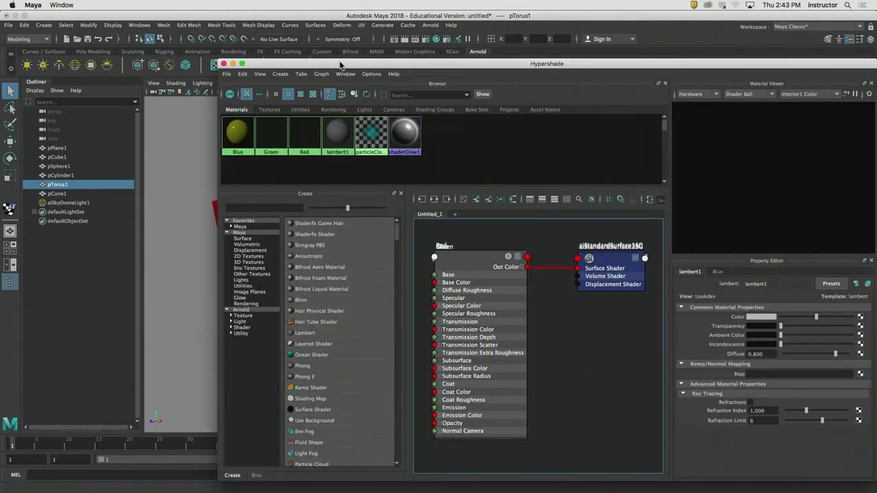
{"action": "left_click_drag", "start_coordinate": [341, 64], "coordinate": [611, 140]}
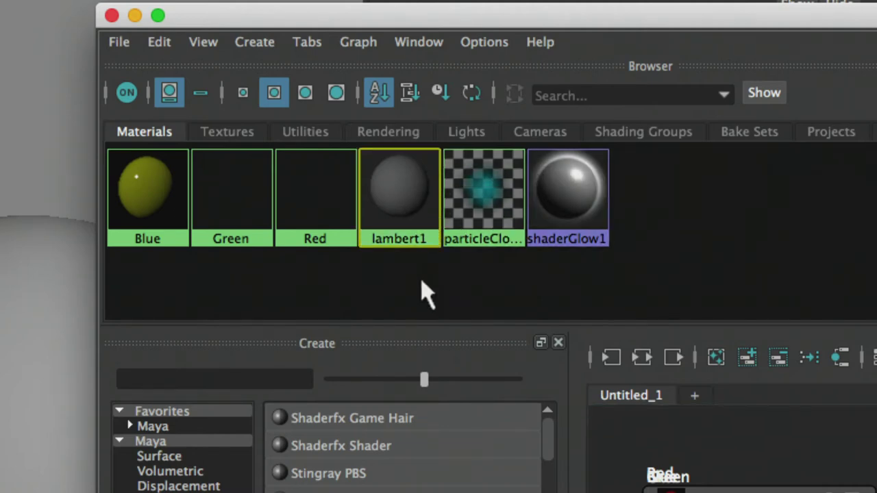
Step: Try to delete the default lambert1 material from the Hypershade
{"action": "middle_click_drag", "start_coordinate": [401, 209], "coordinate": [400, 226]}
{"action": "left_click", "coordinate": [162, 44]}
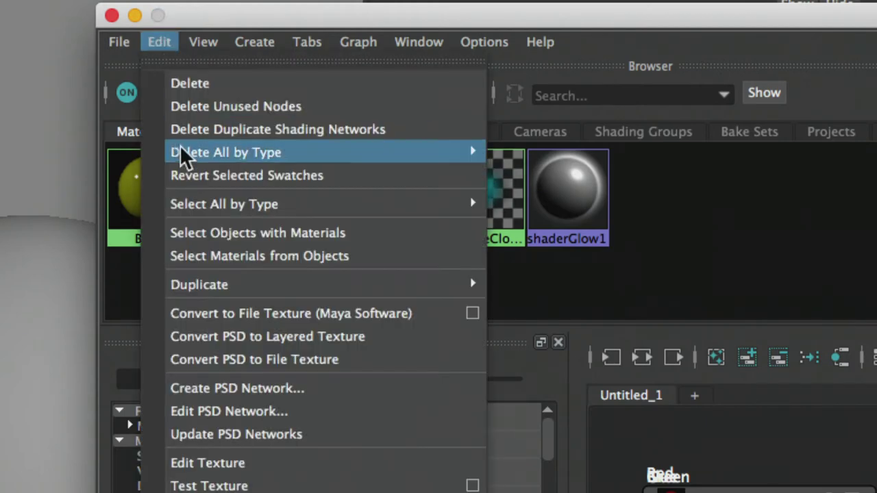
{"action": "left_click", "coordinate": [199, 83]}
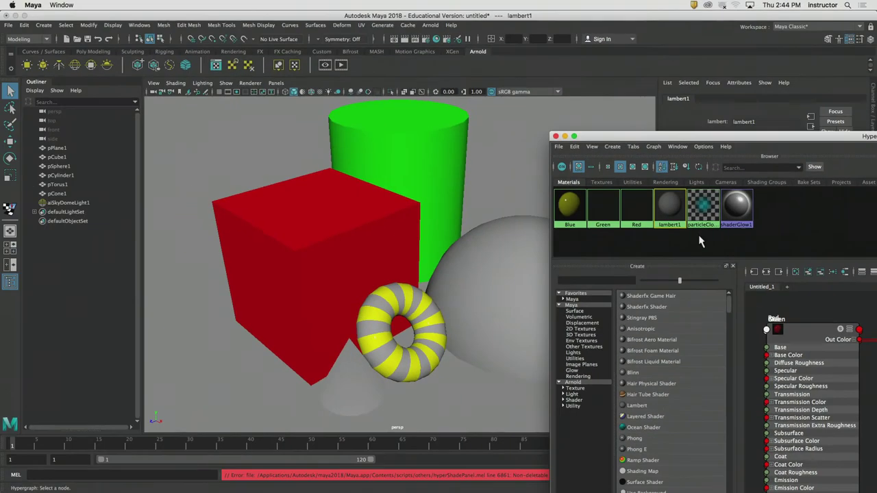
{"action": "left_click_drag", "start_coordinate": [627, 140], "coordinate": [656, 134]}
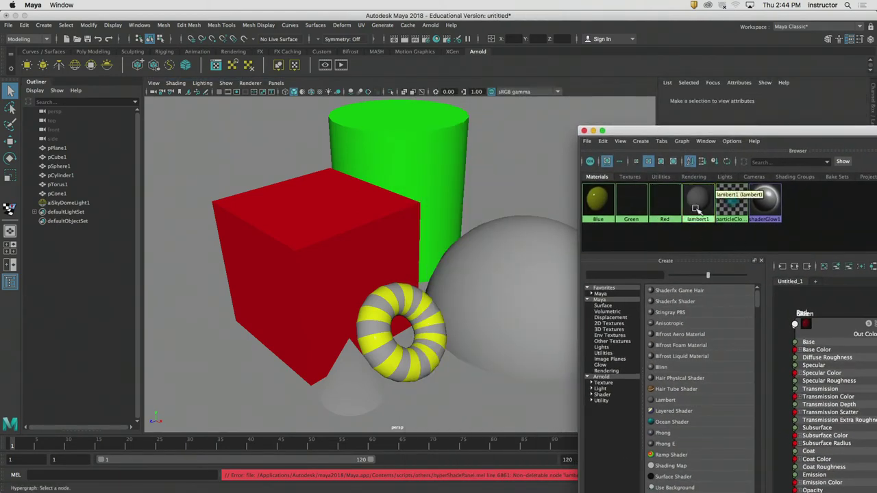
{"action": "key", "text": "Delete"}
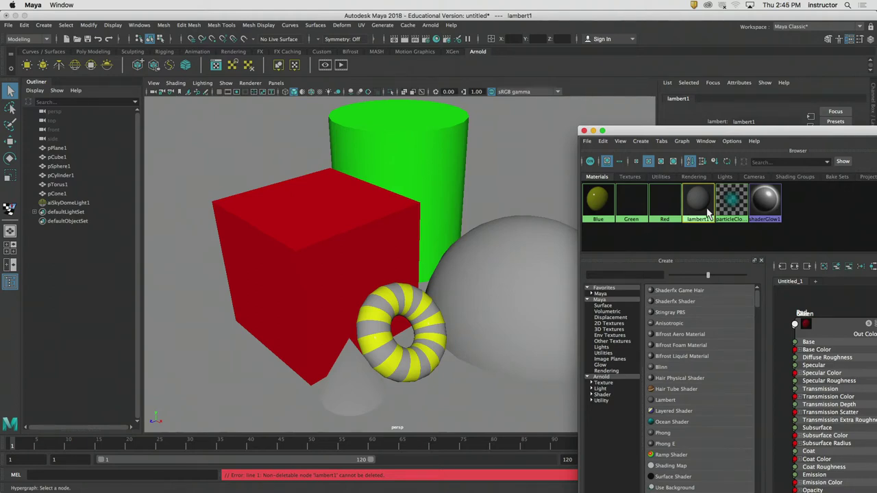
Step: Filter the Hypershade's node list by "ais" and create a new aiStandardSurface material
{"action": "scroll", "coordinate": [499, 239], "scroll_direction": "down", "scroll_amount": 1}
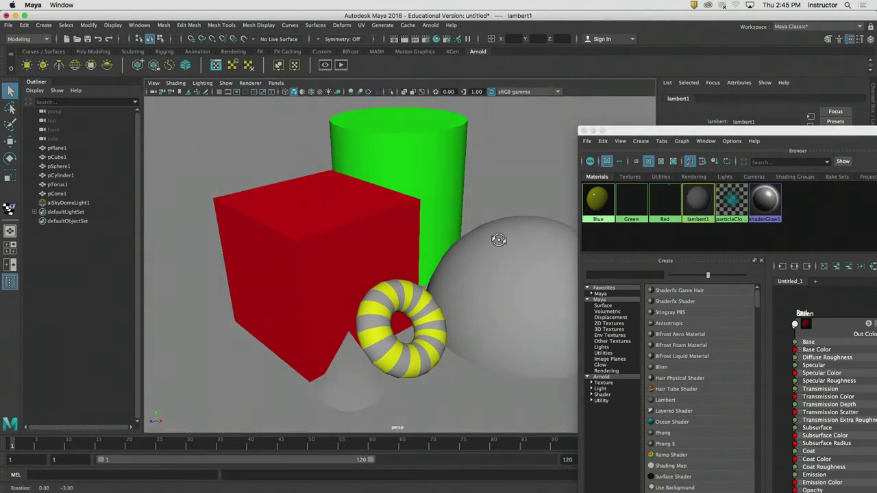
{"action": "left_click", "coordinate": [630, 235]}
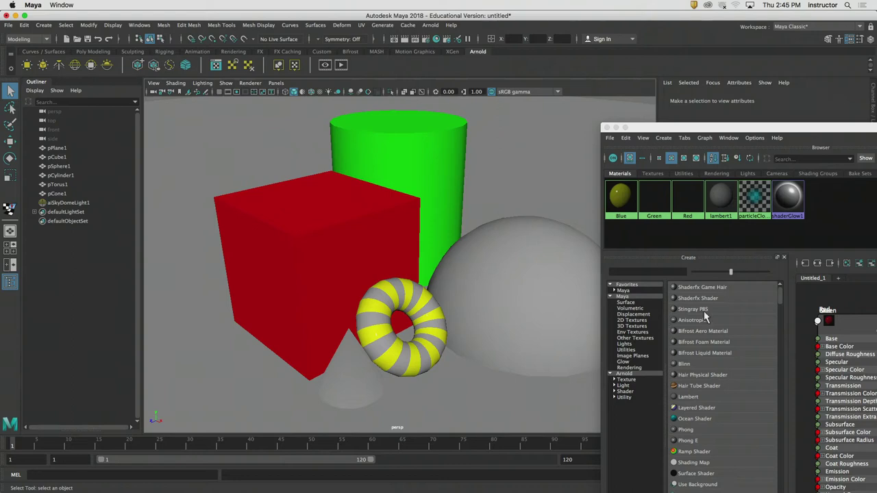
{"action": "left_click", "coordinate": [633, 272]}
{"action": "type", "text": "asi"}
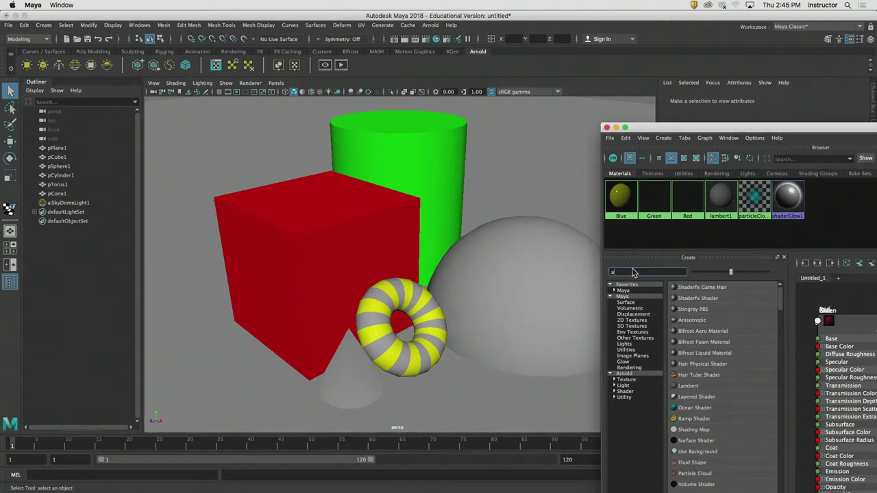
{"action": "key", "text": "BackSpace"}
{"action": "key", "text": "BackSpace"}
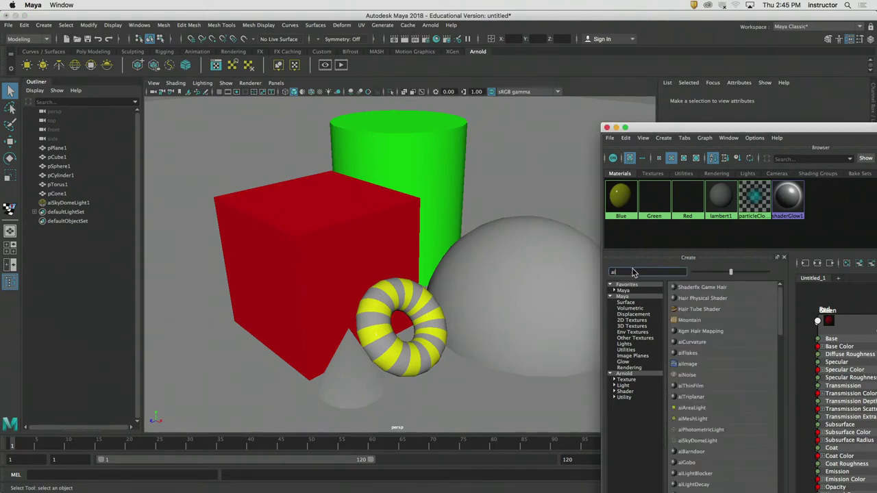
{"action": "type", "text": "ls"}
{"action": "left_click", "coordinate": [688, 320]}
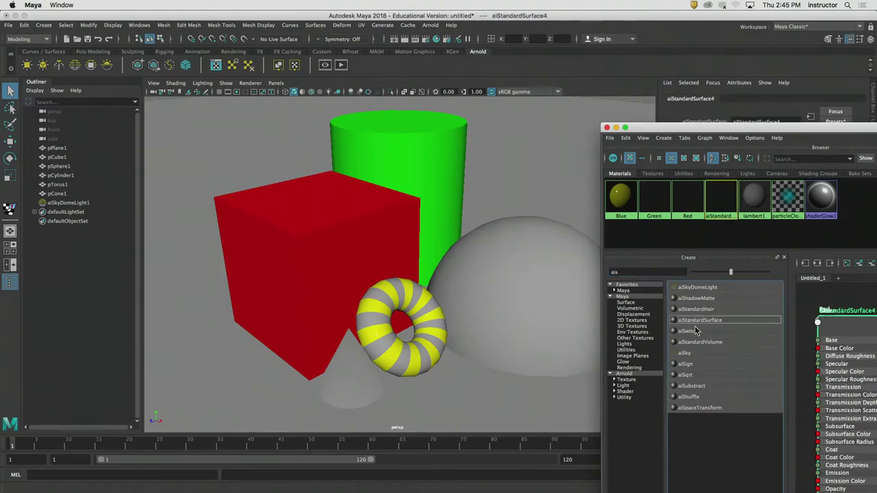
{"action": "left_click_drag", "start_coordinate": [727, 130], "coordinate": [372, 100]}
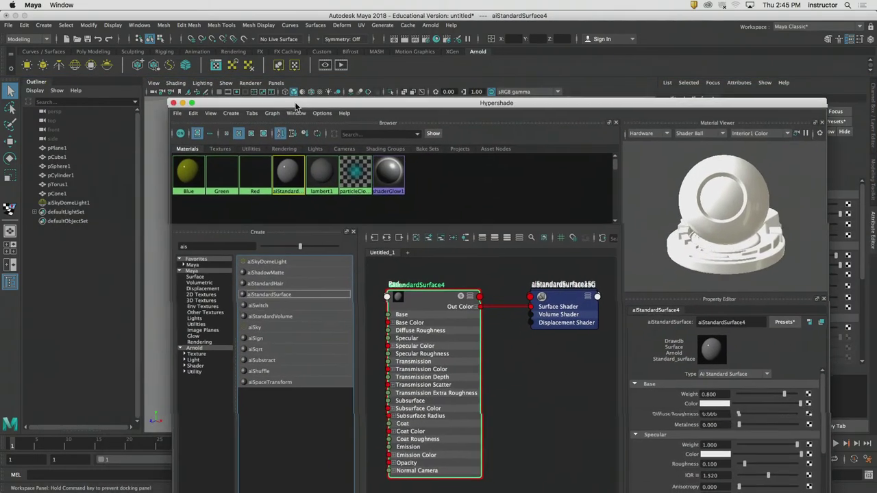
{"action": "left_click", "coordinate": [726, 320]}
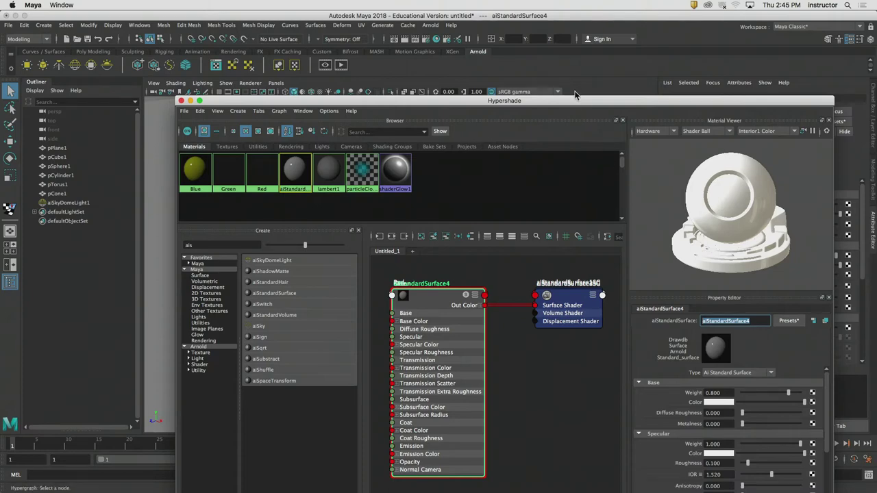
{"action": "left_click_drag", "start_coordinate": [575, 101], "coordinate": [576, 59]}
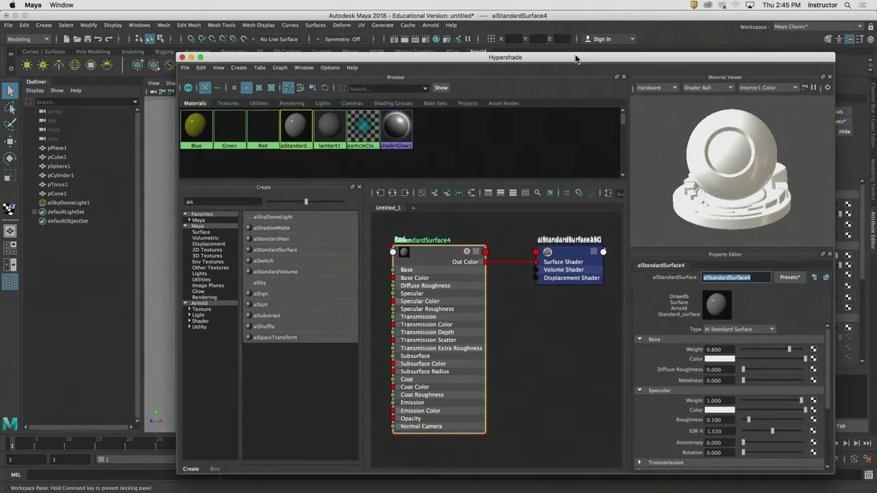
{"action": "left_click_drag", "start_coordinate": [394, 61], "coordinate": [437, 183]}
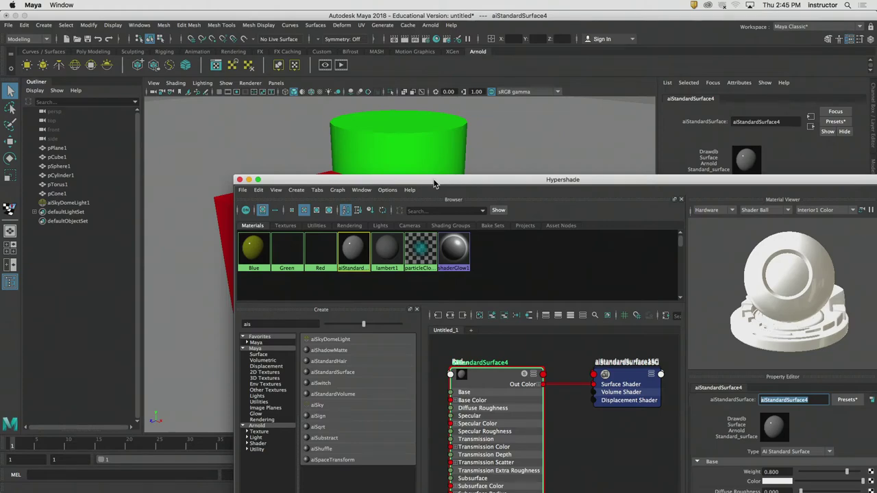
{"action": "left_click_drag", "start_coordinate": [434, 184], "coordinate": [745, 71]}
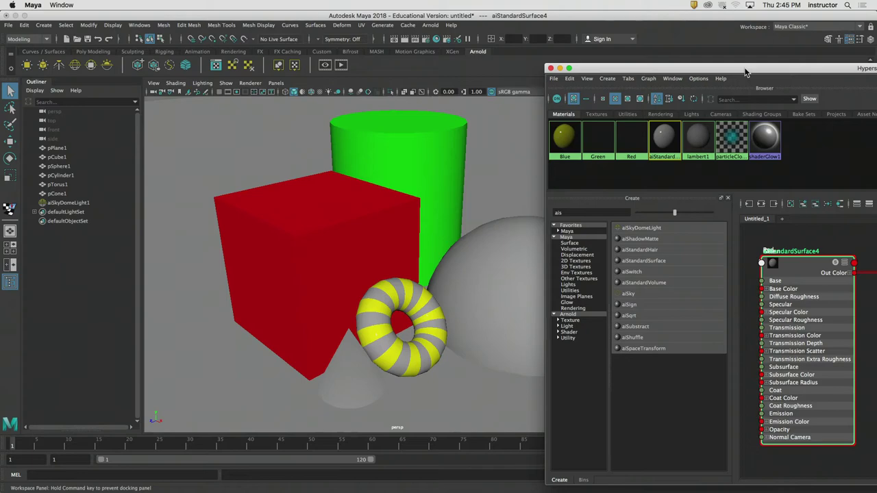
{"action": "left_click_drag", "start_coordinate": [745, 71], "coordinate": [750, 90]}
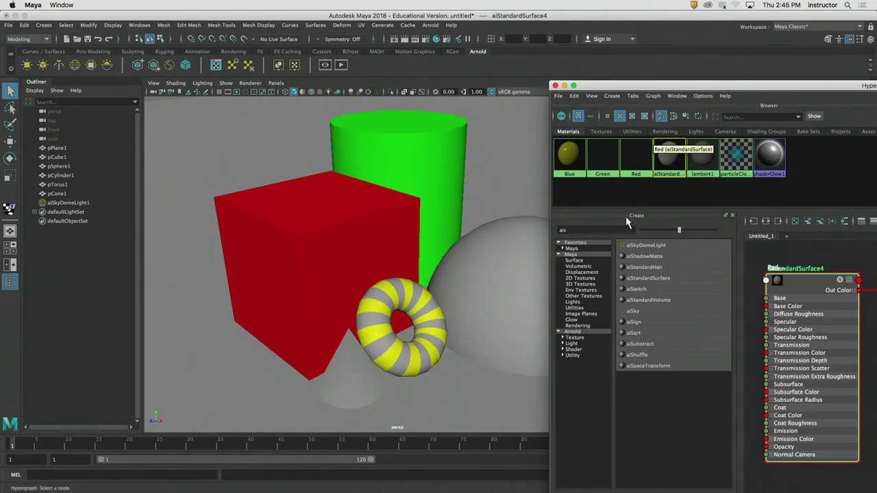
Step: Rename the yellow material used on the torus stripes from Blue to Yellow
{"action": "left_click", "coordinate": [572, 174]}
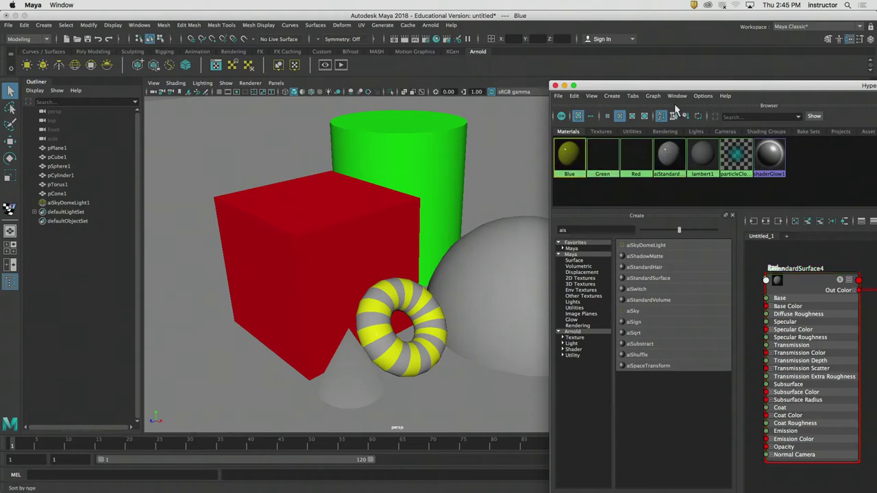
{"action": "left_click_drag", "start_coordinate": [683, 87], "coordinate": [499, 69]}
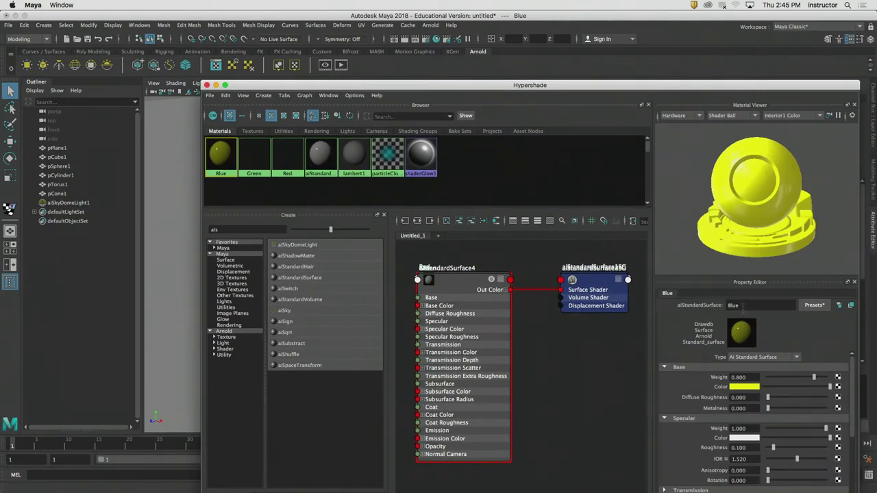
{"action": "double_click", "coordinate": [734, 305]}
{"action": "type", "text": "Ye;;p"}
{"action": "key", "text": "BackSpace"}
{"action": "key", "text": "BackSpace"}
{"action": "key", "text": "BackSpace"}
{"action": "type", "text": "llow"}
{"action": "key", "text": "Return"}
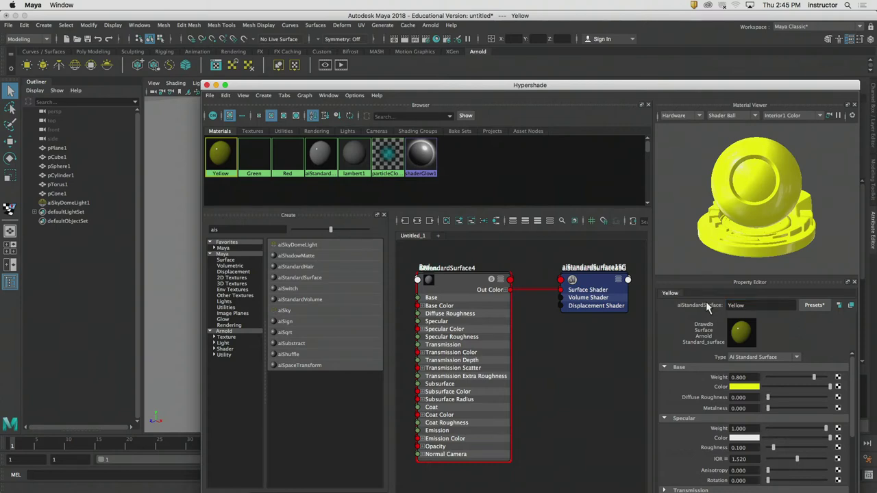
Step: Rename the newly created white aiStandardSurface material as Blue
{"action": "left_click", "coordinate": [452, 269]}
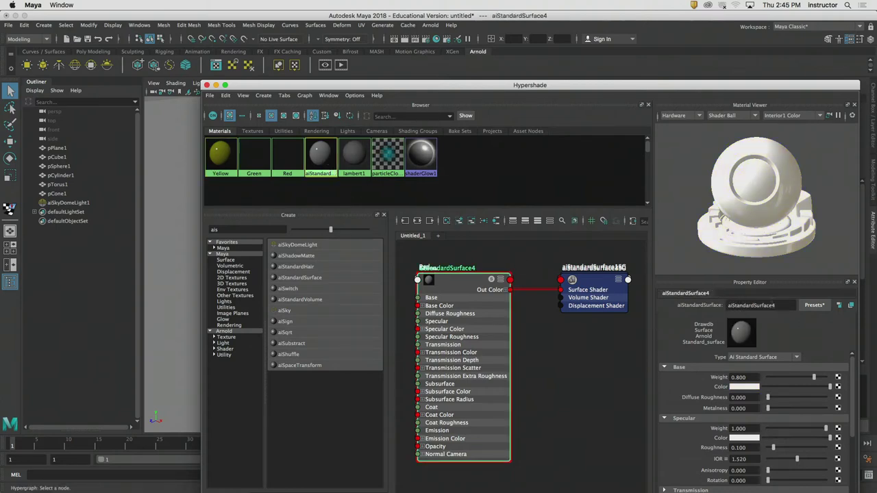
{"action": "double_click", "coordinate": [783, 305]}
{"action": "type", "text": "Blue"}
{"action": "key", "text": "Return"}
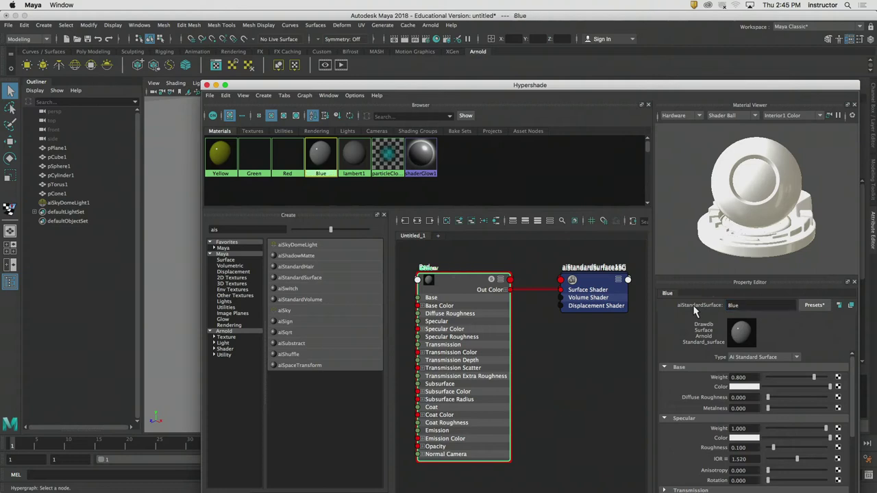
Step: Set the Blue material's base color to blue and assign the material to the sphere
{"action": "left_click", "coordinate": [751, 387]}
{"action": "left_click", "coordinate": [732, 387]}
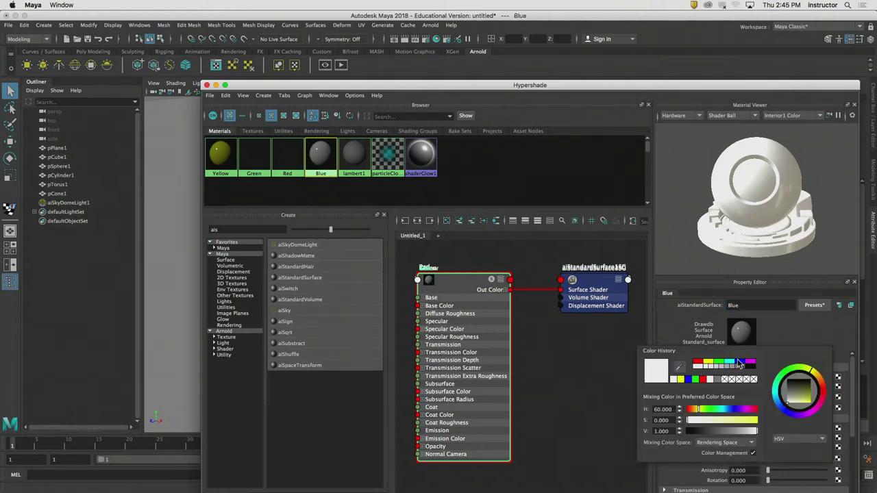
{"action": "left_click", "coordinate": [739, 362]}
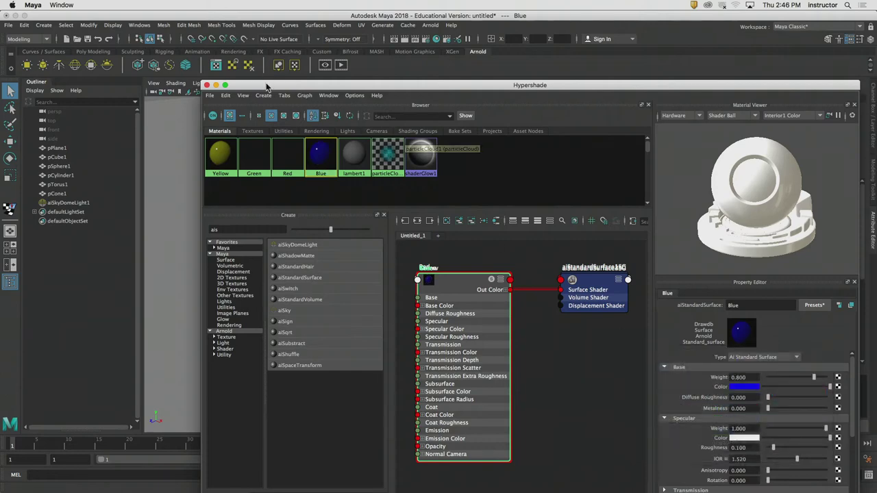
{"action": "left_click_drag", "start_coordinate": [270, 90], "coordinate": [613, 92]}
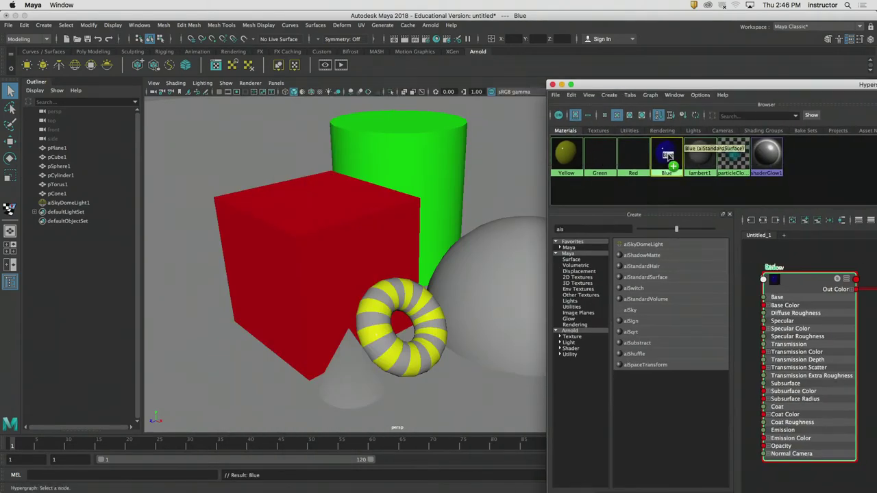
{"action": "middle_click_drag", "start_coordinate": [664, 157], "coordinate": [510, 277]}
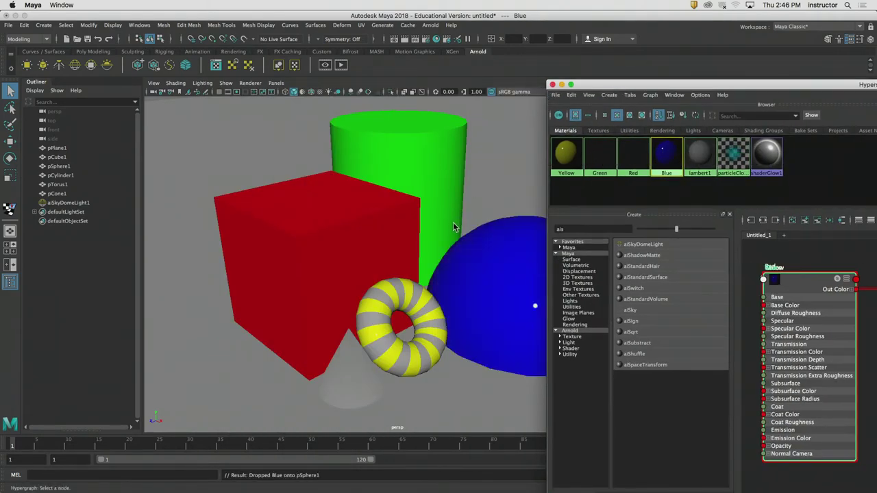
{"action": "middle_click_drag", "start_coordinate": [453, 222], "coordinate": [413, 216], "text": "alt"}
Step: Create another aiStandardSurface material and name it Purple
{"action": "left_click", "coordinate": [673, 277]}
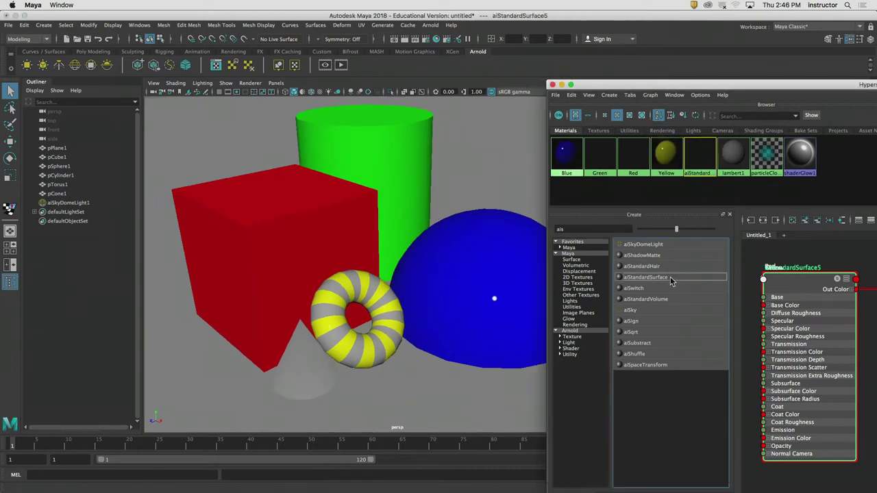
{"action": "left_click_drag", "start_coordinate": [770, 87], "coordinate": [495, 89]}
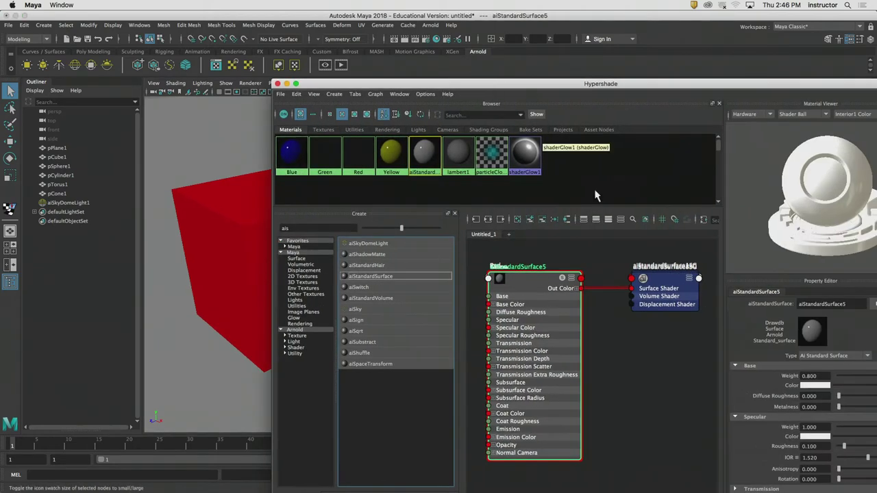
{"action": "type", "text": "Pur"}
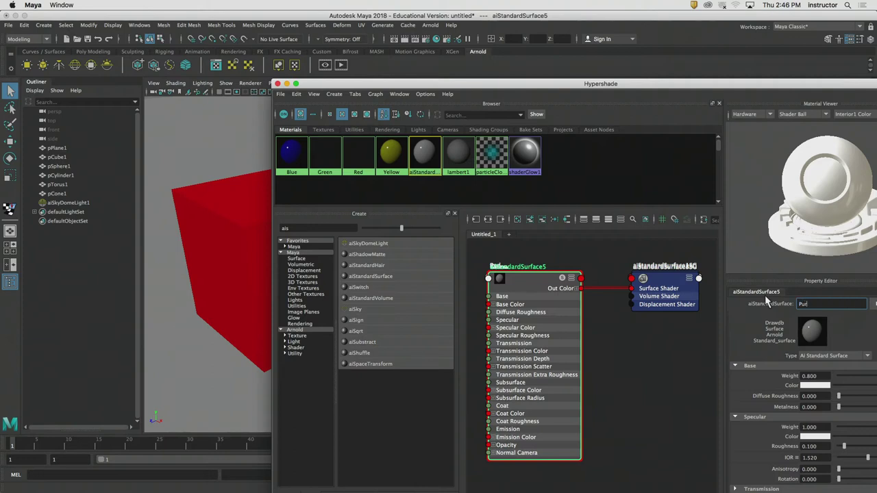
{"action": "type", "text": "ple"}
{"action": "key", "text": "Return"}
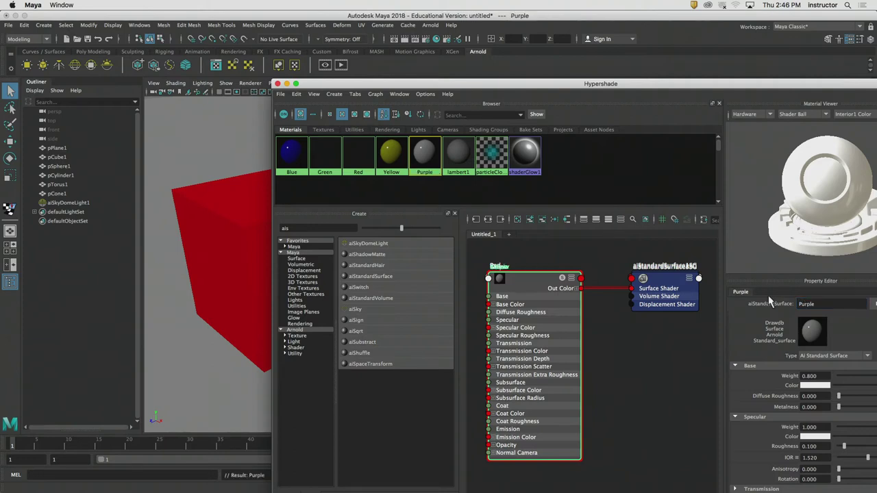
Step: Set the Purple material's base color to magenta, assign it to the cone, and close the Hypershade
{"action": "left_click", "coordinate": [809, 387]}
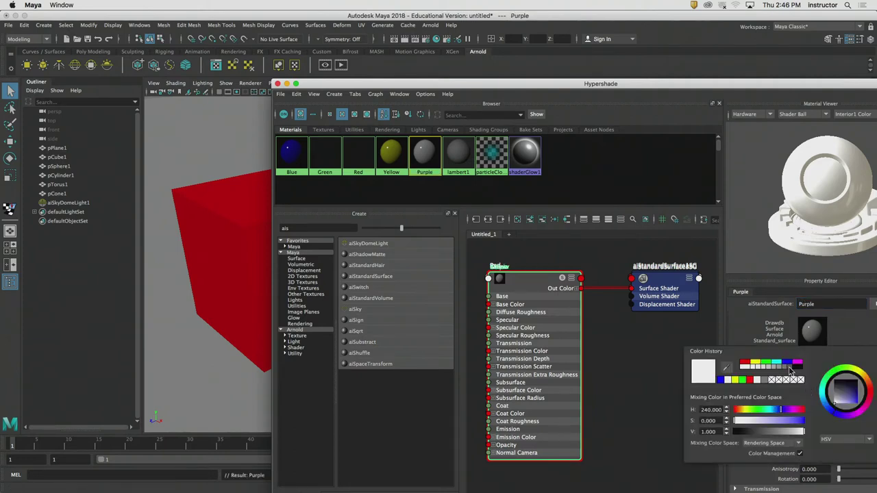
{"action": "left_click", "coordinate": [797, 362]}
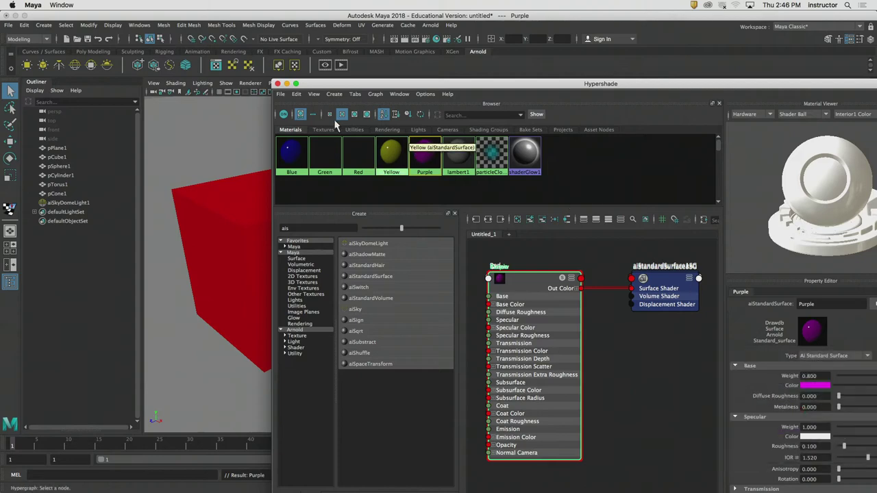
{"action": "left_click_drag", "start_coordinate": [314, 84], "coordinate": [482, 86]}
{"action": "middle_click_drag", "start_coordinate": [598, 156], "coordinate": [302, 370]}
{"action": "left_click", "coordinate": [450, 86]}
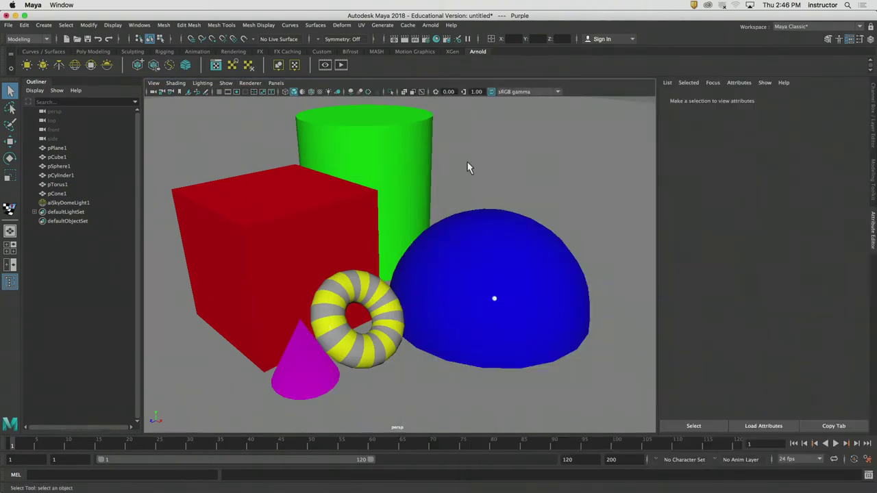
Step: Render the perspective view in the Arnold RenderView, examine the colored primitives from an adjusted angle, and close the render window
{"action": "scroll", "coordinate": [473, 177], "scroll_direction": "up", "scroll_amount": 3}
{"action": "left_click_drag", "start_coordinate": [486, 178], "coordinate": [466, 204], "text": "alt"}
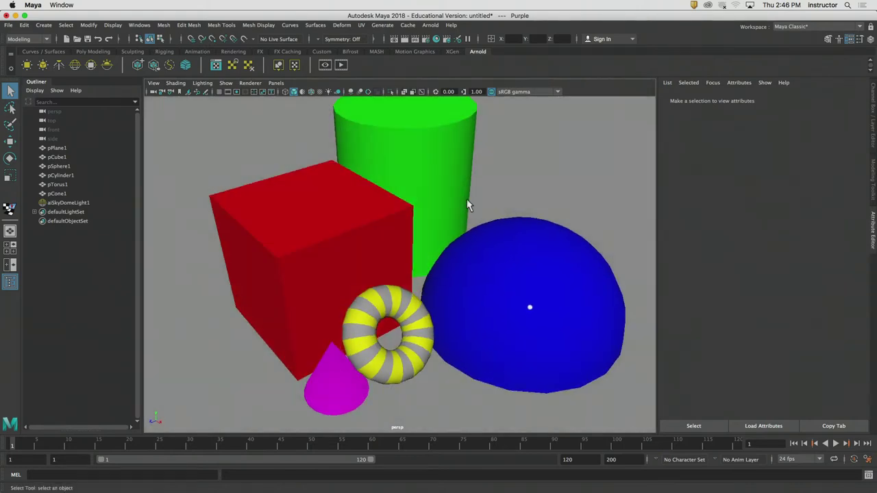
{"action": "right_click_drag", "start_coordinate": [366, 129], "coordinate": [406, 182], "text": "alt"}
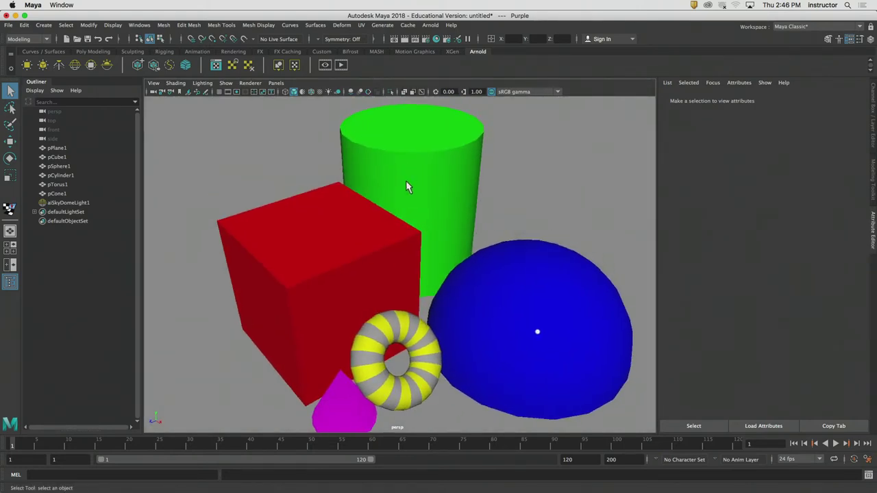
{"action": "left_click", "coordinate": [341, 64]}
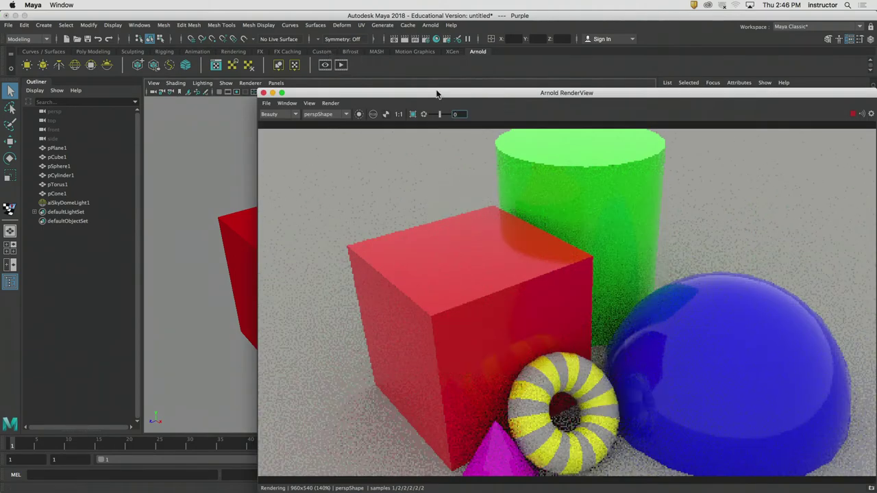
{"action": "left_click_drag", "start_coordinate": [430, 92], "coordinate": [448, 120]}
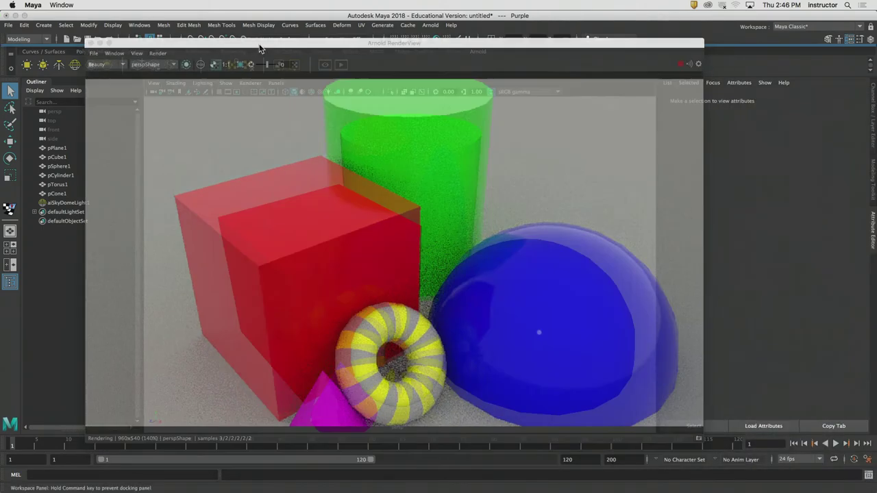
{"action": "left_click_drag", "start_coordinate": [355, 202], "coordinate": [387, 210], "text": "alt"}
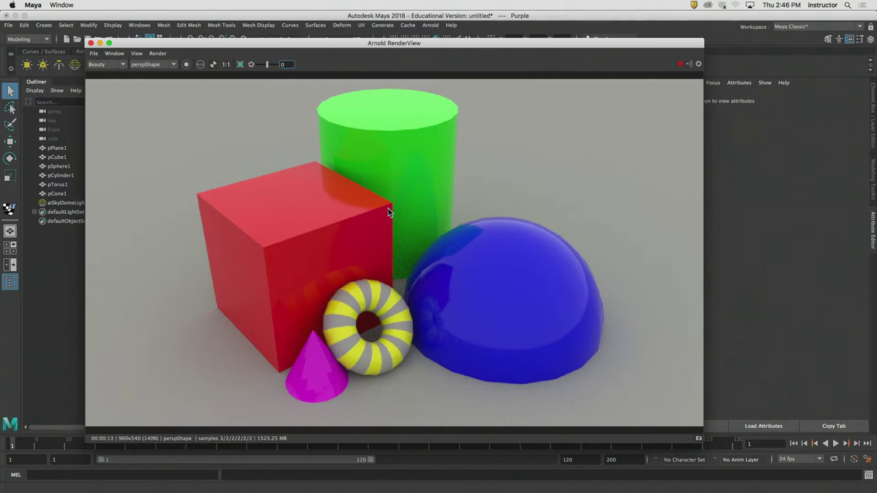
{"action": "left_click", "coordinate": [91, 42]}
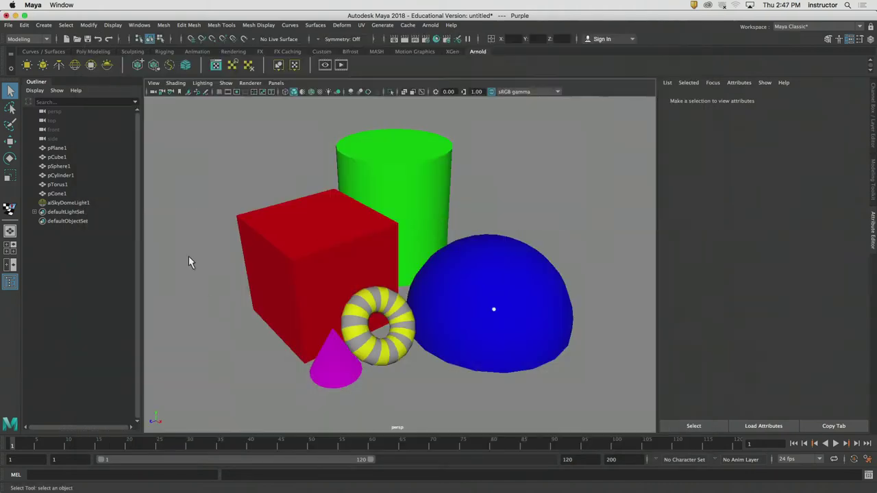
Step: Switch the torus to face selection and select yellow stripes on its upper part
{"action": "scroll", "coordinate": [433, 326], "scroll_direction": "up", "scroll_amount": 8}
{"action": "middle_click_drag", "start_coordinate": [372, 361], "coordinate": [387, 229], "text": "alt"}
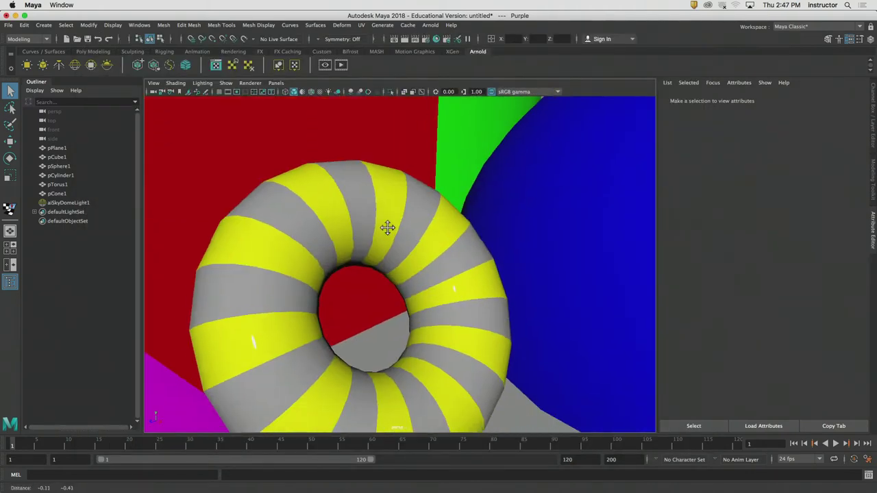
{"action": "left_click", "coordinate": [267, 265]}
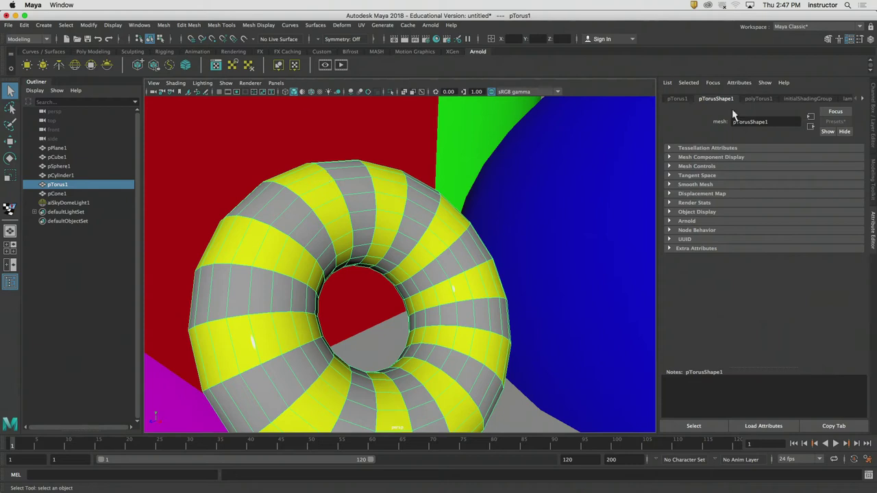
{"action": "key", "text": "F11"}
{"action": "left_click", "coordinate": [244, 245]}
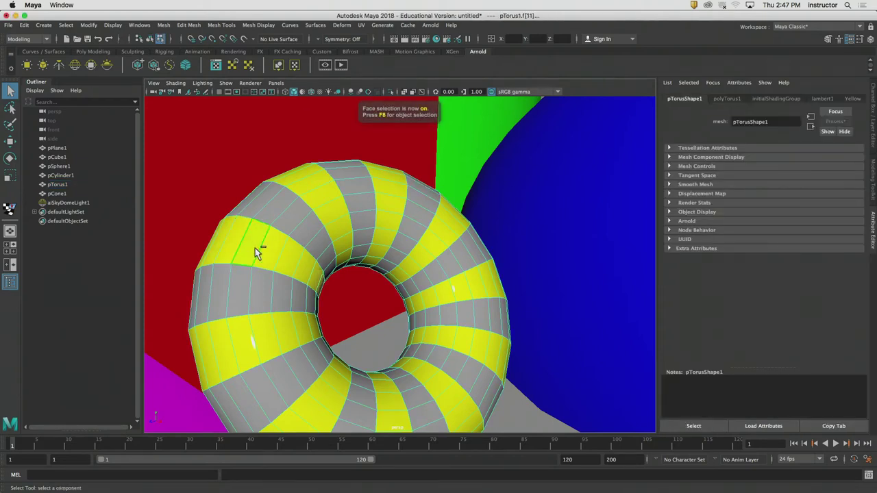
{"action": "left_click", "coordinate": [392, 200]}
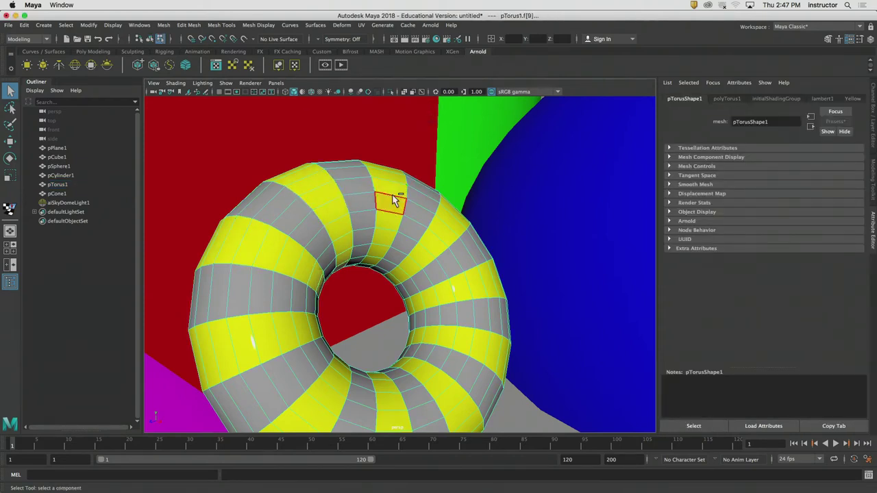
{"action": "middle_click_drag", "start_coordinate": [397, 201], "coordinate": [411, 210], "text": "alt"}
{"action": "right_click", "coordinate": [411, 200]}
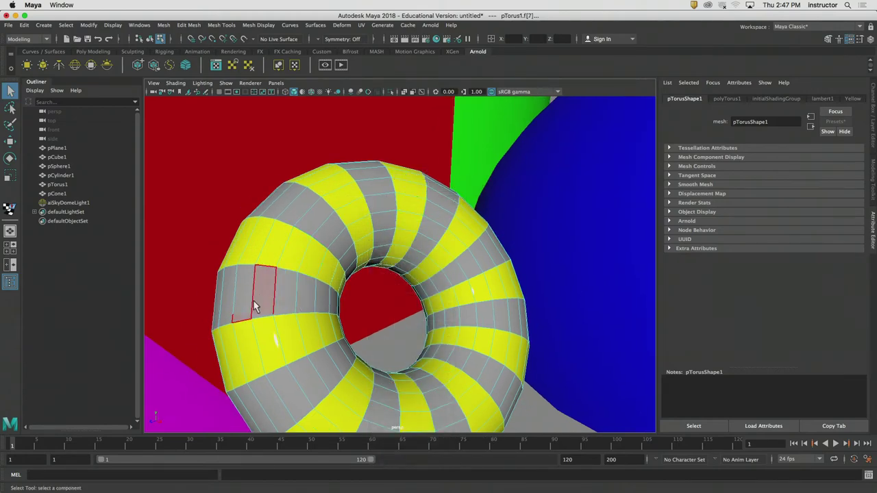
Step: Select and frame a single gray face on the torus, then select the whole band of gray faces around it
{"action": "left_click", "coordinate": [272, 314]}
{"action": "key", "text": "f"}
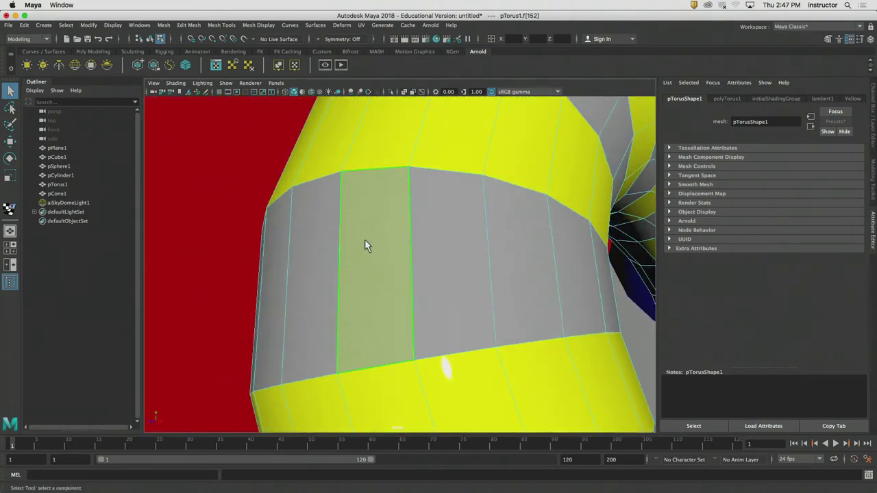
{"action": "double_click", "coordinate": [454, 283]}
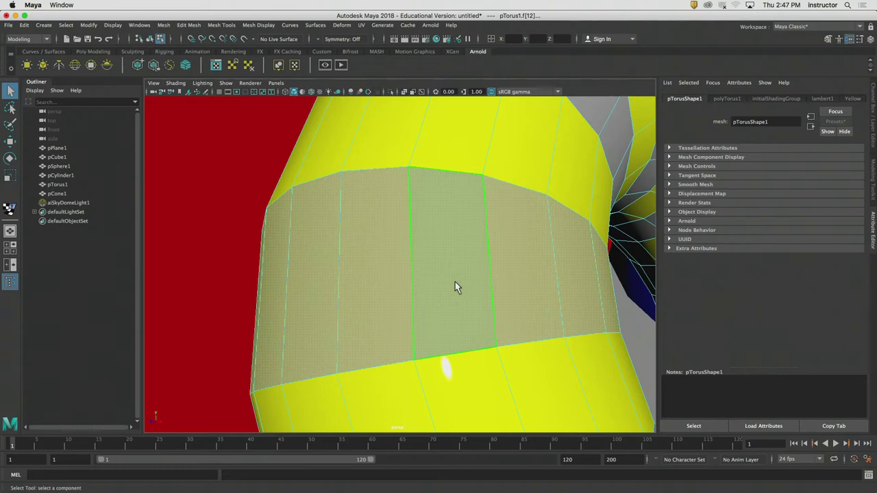
Step: Select three consecutive yellow stripes on the upper part of the torus and assign the Purple material to those faces
{"action": "left_click_drag", "start_coordinate": [454, 281], "coordinate": [397, 244], "text": "alt"}
{"action": "left_click", "coordinate": [362, 215]}
{"action": "left_click", "coordinate": [430, 155]}
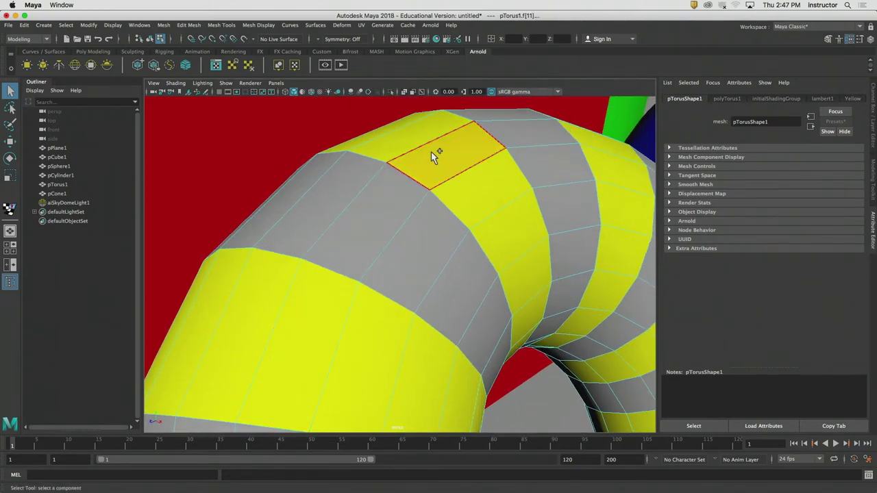
{"action": "left_click", "coordinate": [481, 199]}
{"action": "left_click_drag", "start_coordinate": [480, 197], "coordinate": [410, 293], "text": "alt"}
{"action": "left_click", "coordinate": [471, 249]}
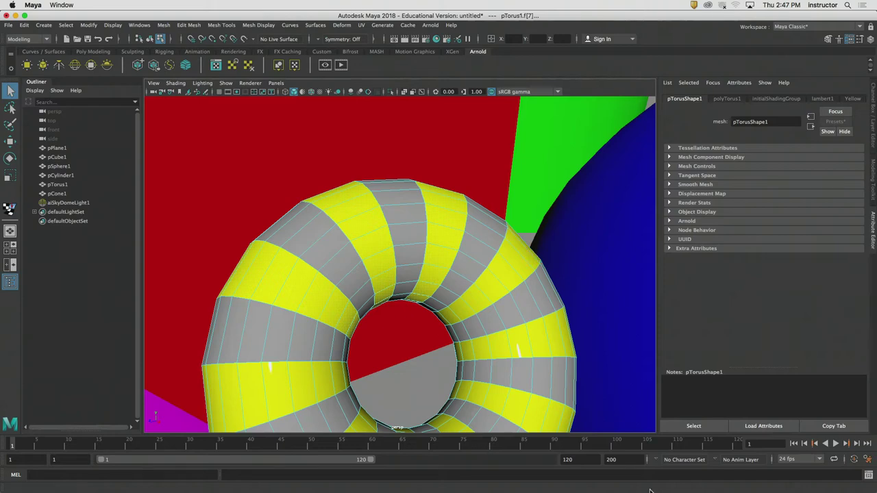
{"action": "mouse_move", "coordinate": [643, 478]}
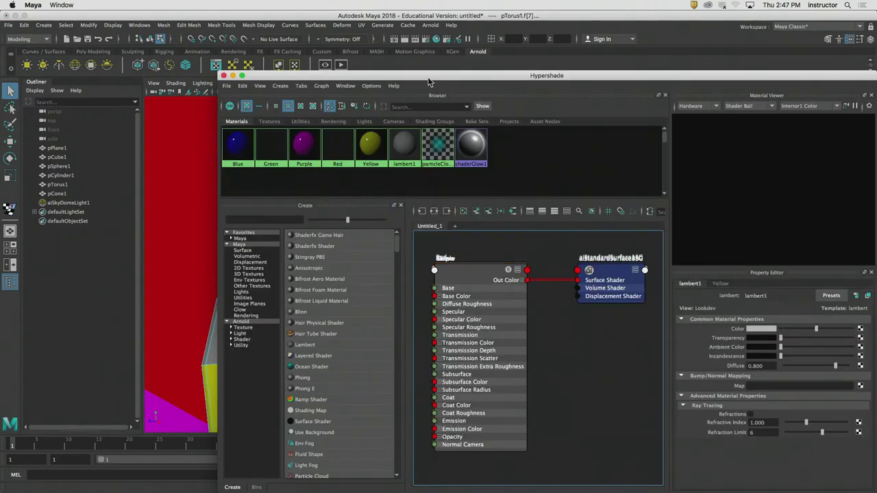
{"action": "left_click_drag", "start_coordinate": [420, 91], "coordinate": [733, 91]}
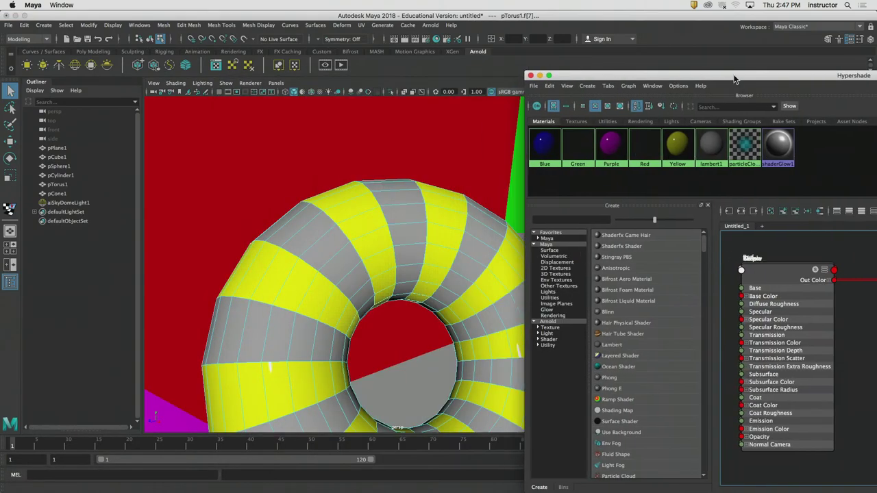
{"action": "right_click", "coordinate": [612, 158]}
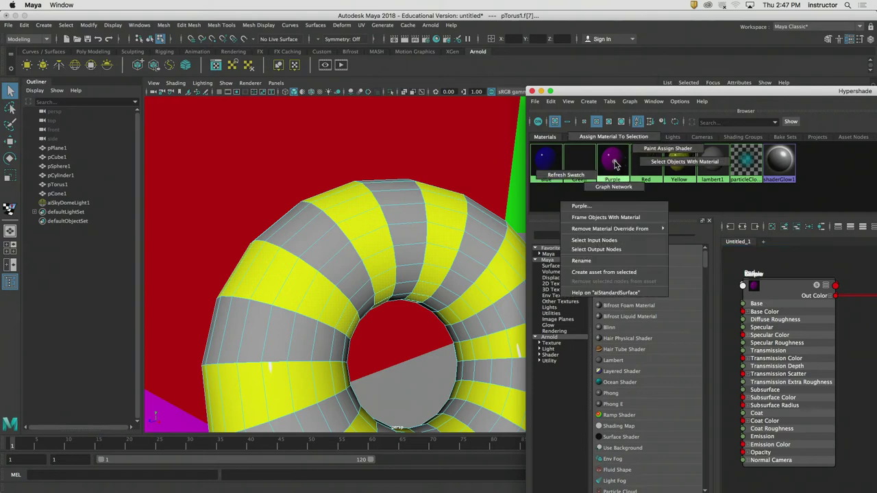
{"action": "left_click", "coordinate": [609, 136]}
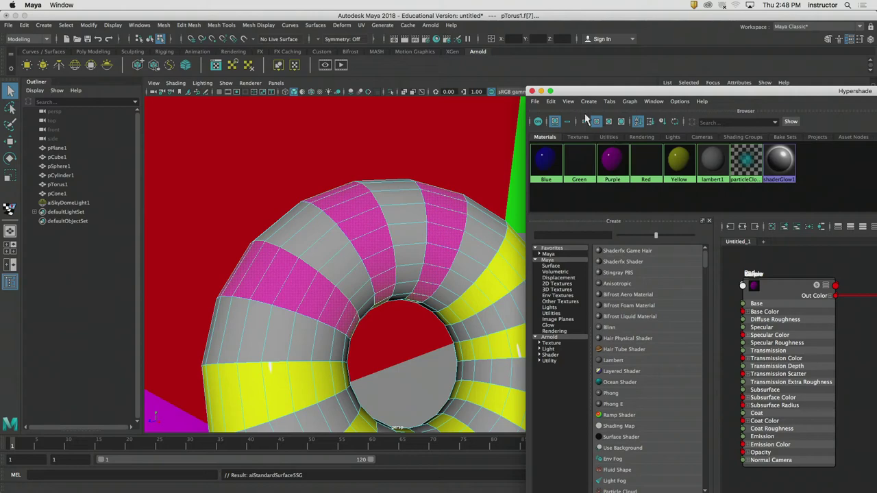
Step: Close Hypershade and render the scene in Arnold RenderView, framed so that all the coloured objects are in view
{"action": "left_click", "coordinate": [531, 91]}
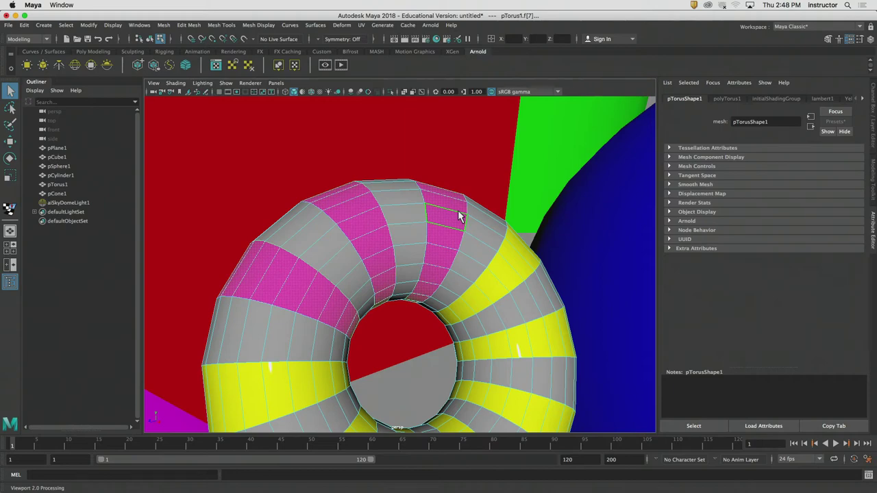
{"action": "left_click_drag", "start_coordinate": [468, 242], "coordinate": [439, 186], "text": "alt"}
{"action": "left_click", "coordinate": [428, 185]}
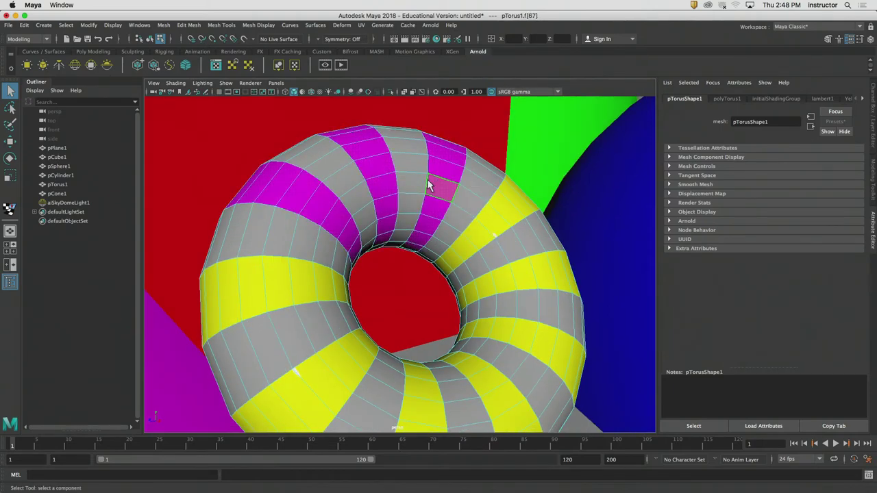
{"action": "left_click", "coordinate": [340, 64]}
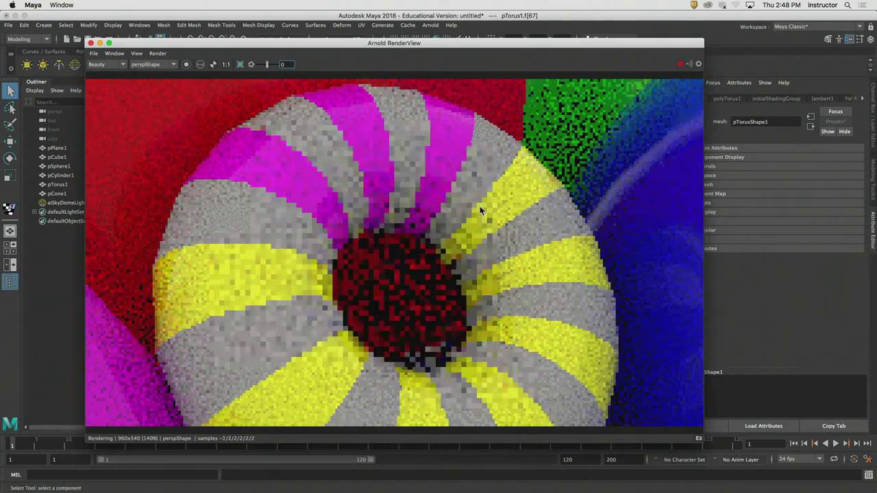
{"action": "right_click_drag", "start_coordinate": [480, 211], "coordinate": [411, 223], "text": "alt"}
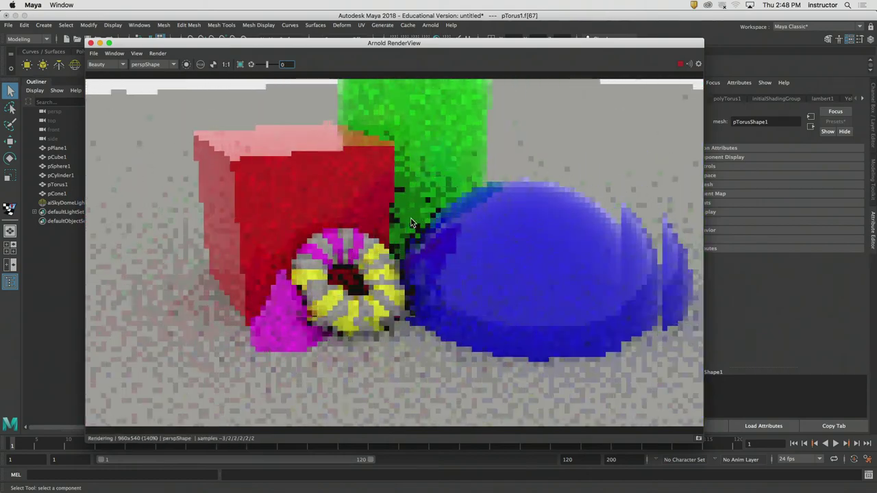
{"action": "left_click_drag", "start_coordinate": [411, 222], "coordinate": [377, 269], "text": "alt"}
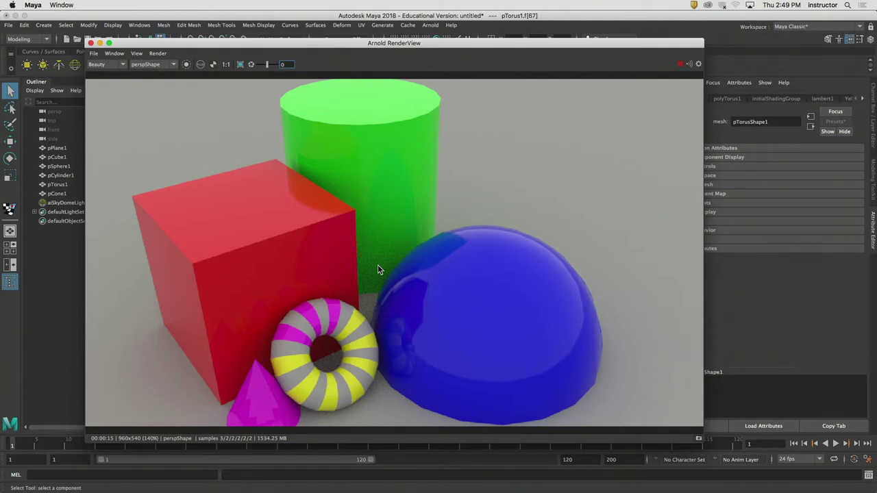
Step: Pick the sphere, cube and cylinder in the rendered image to compare the nodes listed for each object
{"action": "left_click", "coordinate": [492, 300]}
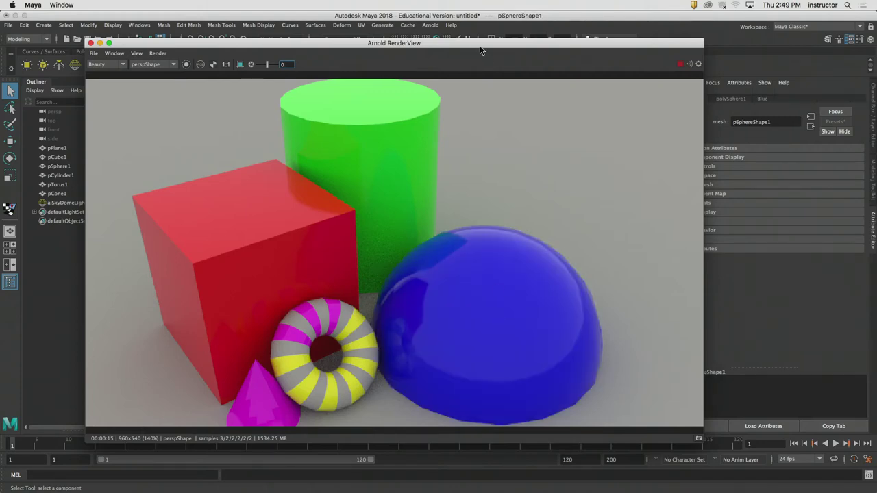
{"action": "left_click_drag", "start_coordinate": [479, 44], "coordinate": [437, 50]}
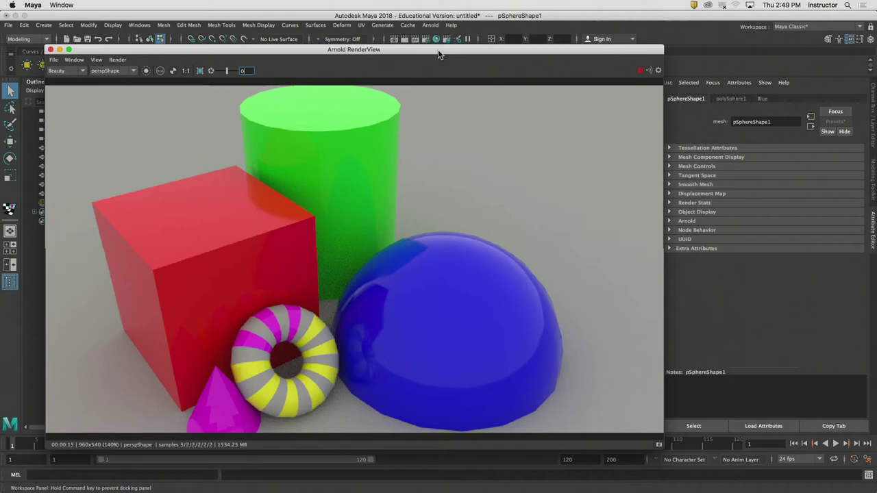
{"action": "left_click", "coordinate": [313, 158]}
{"action": "left_click", "coordinate": [242, 250]}
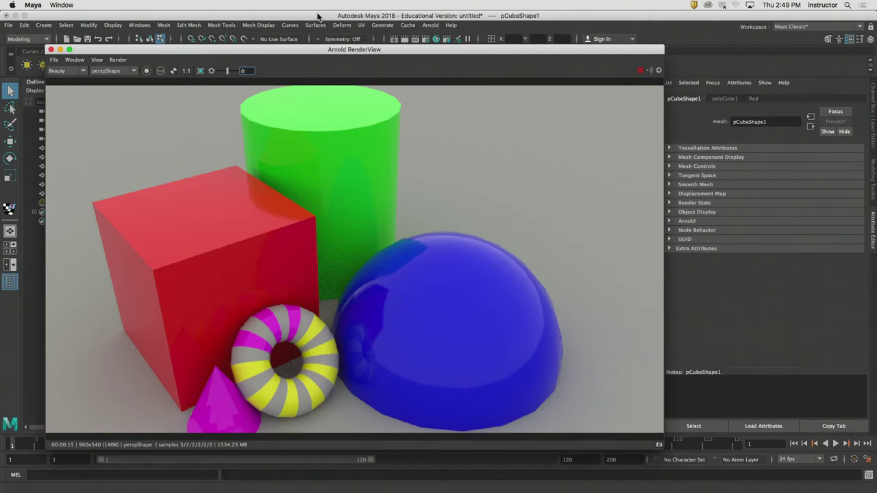
{"action": "left_click", "coordinate": [468, 287]}
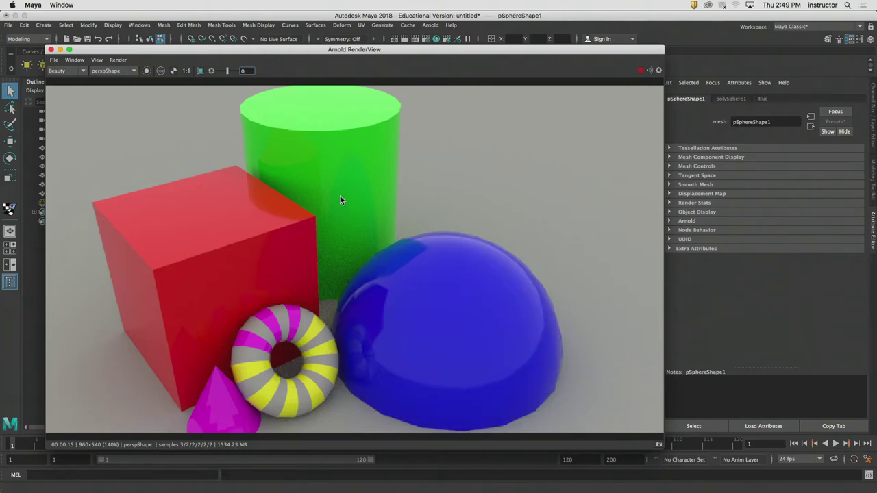
{"action": "left_click", "coordinate": [225, 242]}
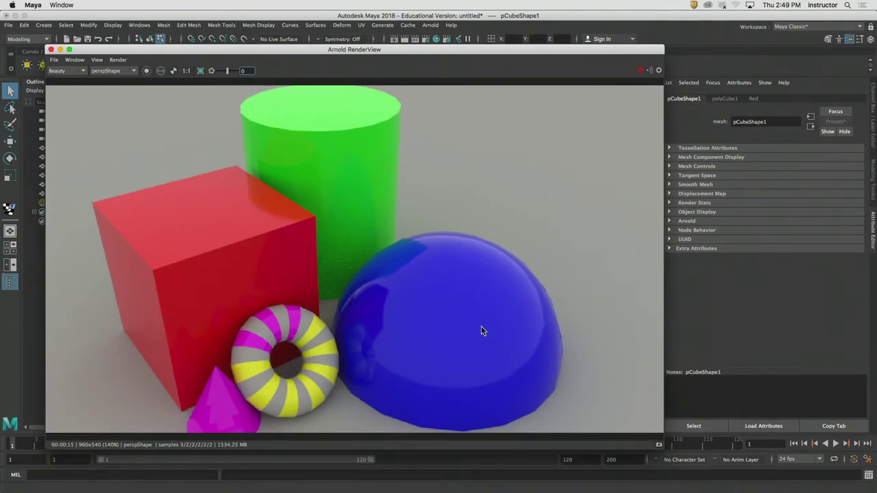
{"action": "left_click", "coordinate": [477, 327]}
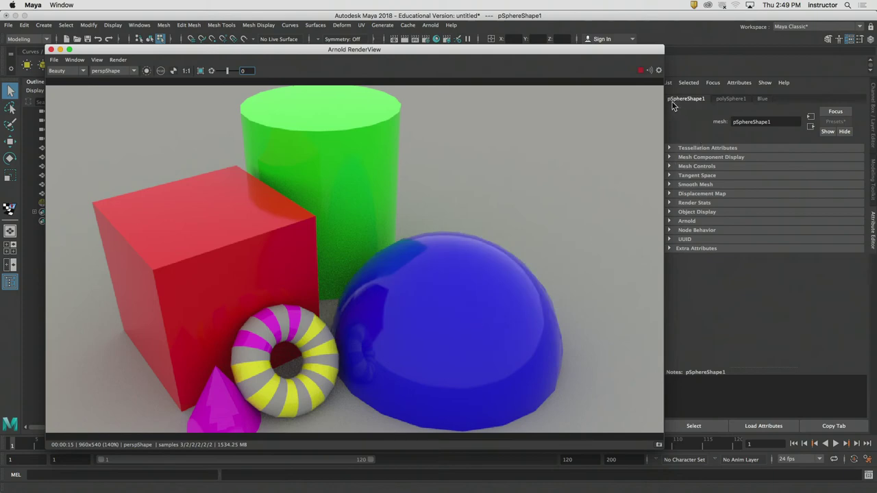
{"action": "left_click", "coordinate": [361, 175]}
{"action": "left_click", "coordinate": [247, 243]}
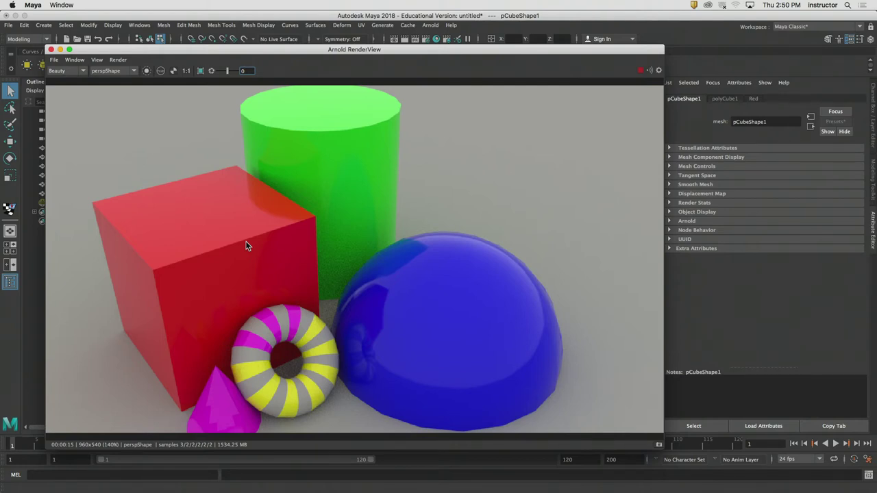
Step: Select the sphere in the render and show the attributes of its Blue material beside the render window
{"action": "left_click", "coordinate": [509, 315]}
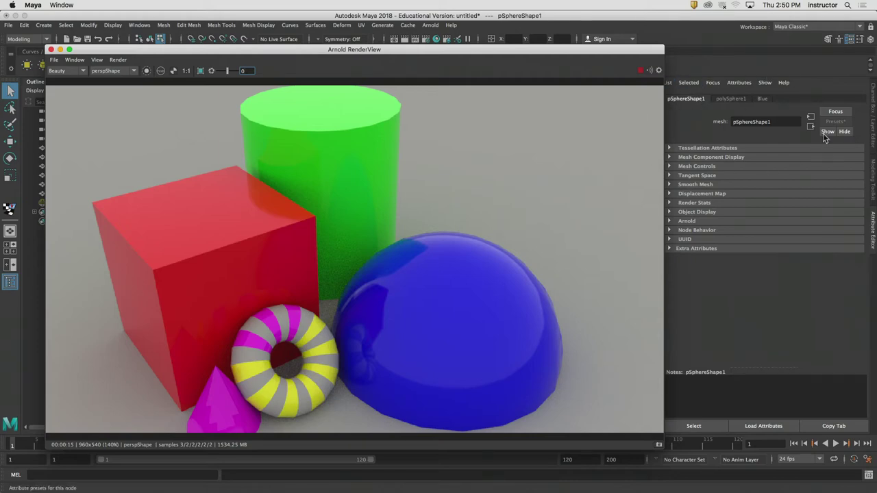
{"action": "left_click_drag", "start_coordinate": [581, 50], "coordinate": [545, 64]}
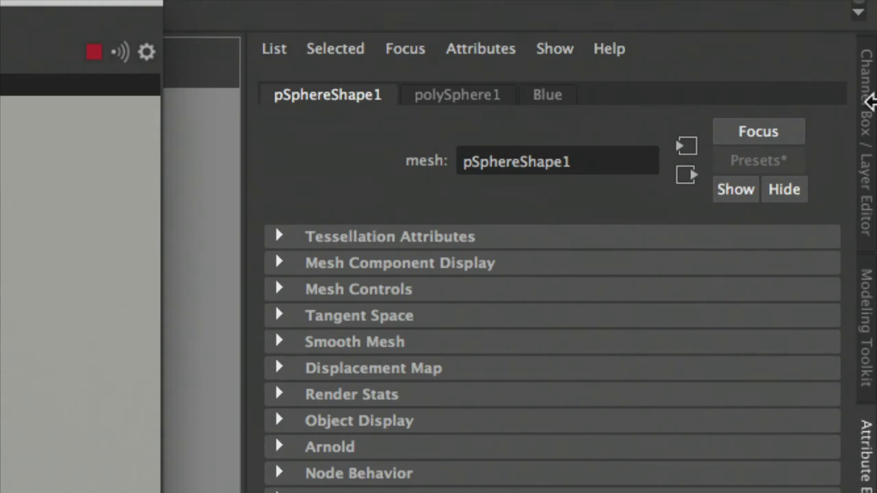
{"action": "left_click", "coordinate": [551, 96]}
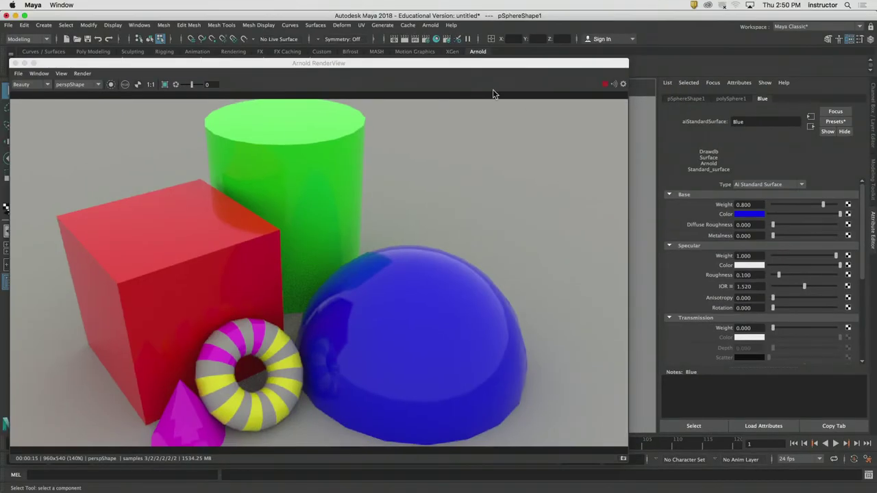
Step: Open Hypershade and examine the Blue material's base and specular properties there
{"action": "left_click", "coordinate": [436, 38]}
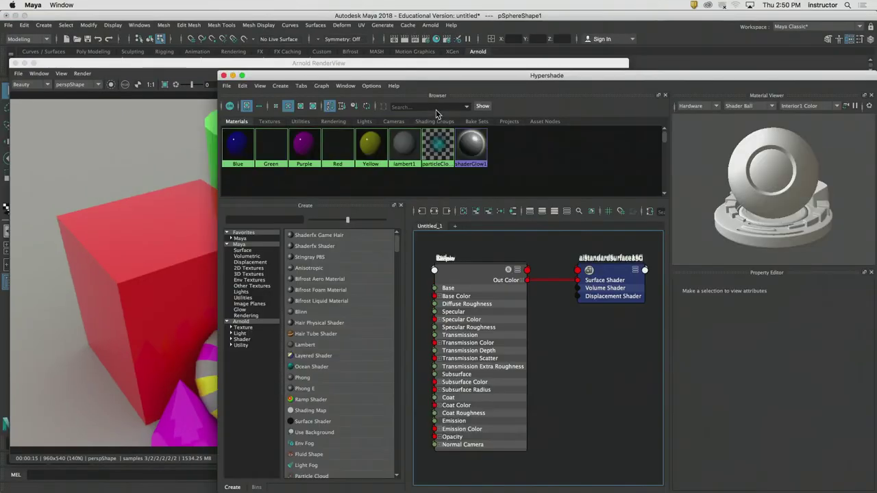
{"action": "left_click", "coordinate": [479, 271]}
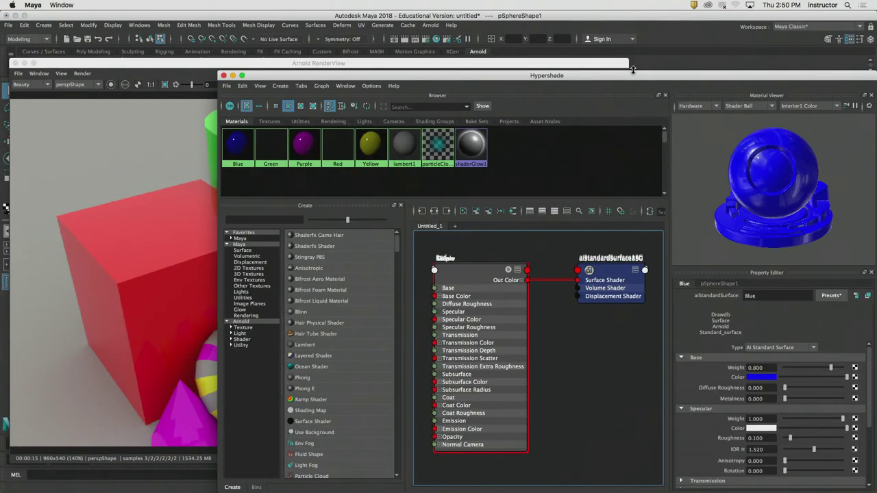
{"action": "left_click_drag", "start_coordinate": [548, 75], "coordinate": [343, 20]}
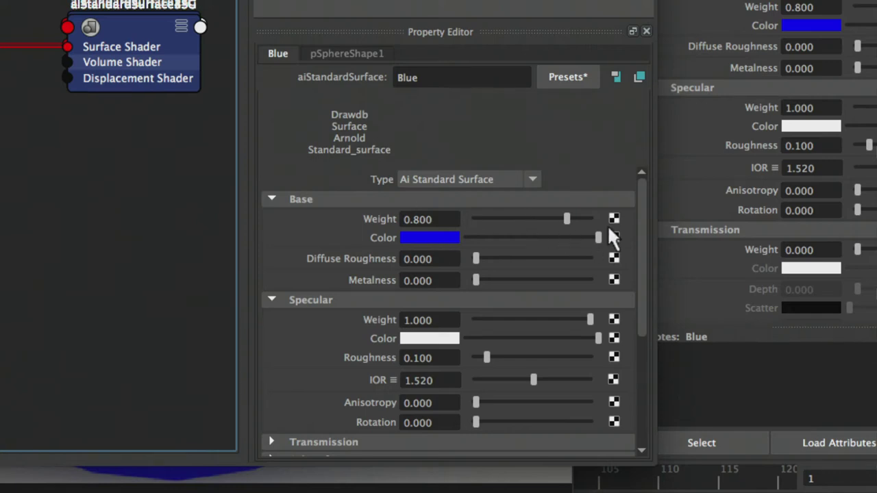
{"action": "mouse_move", "coordinate": [638, 210]}
{"action": "left_mouse_down"}
{"action": "mouse_move", "coordinate": [646, 319]}
{"action": "mouse_move", "coordinate": [638, 205]}
{"action": "left_mouse_up"}
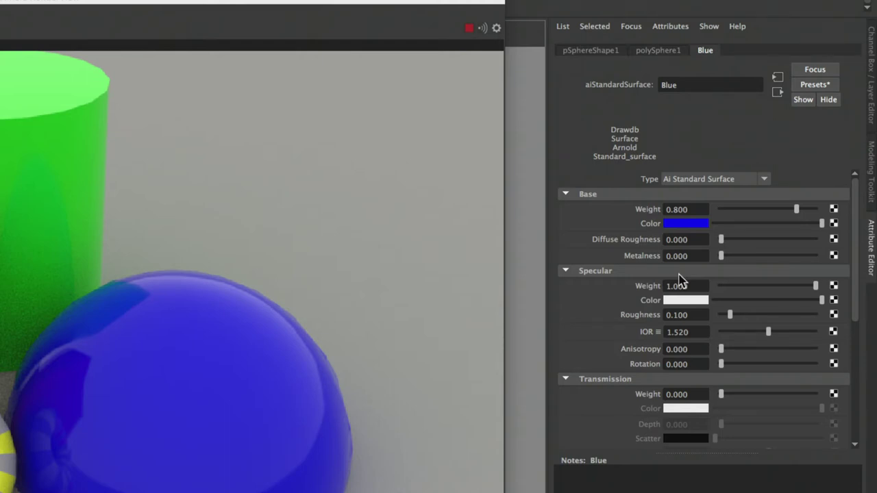
Step: Try a base weight of 0 on the Blue material with the sphere in view, and restore it to 0.8
{"action": "left_click_drag", "start_coordinate": [337, 286], "coordinate": [316, 263], "text": "alt"}
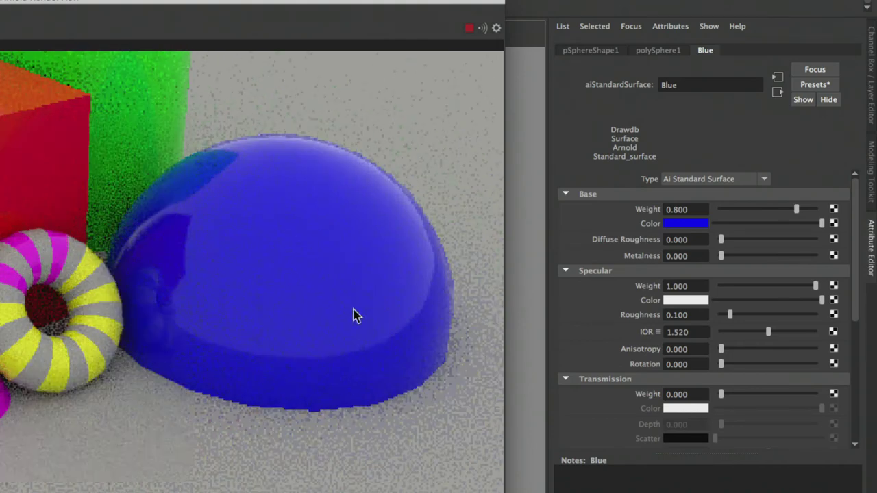
{"action": "left_click_drag", "start_coordinate": [794, 210], "coordinate": [713, 214]}
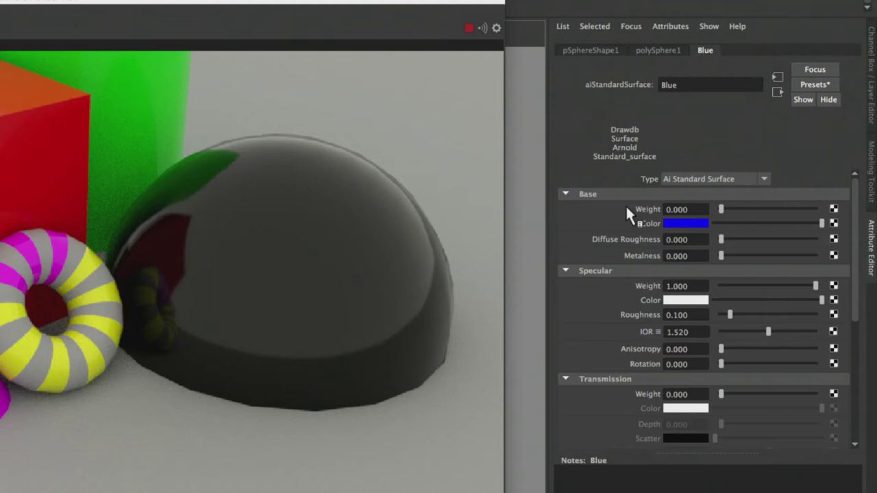
{"action": "left_click", "coordinate": [692, 209]}
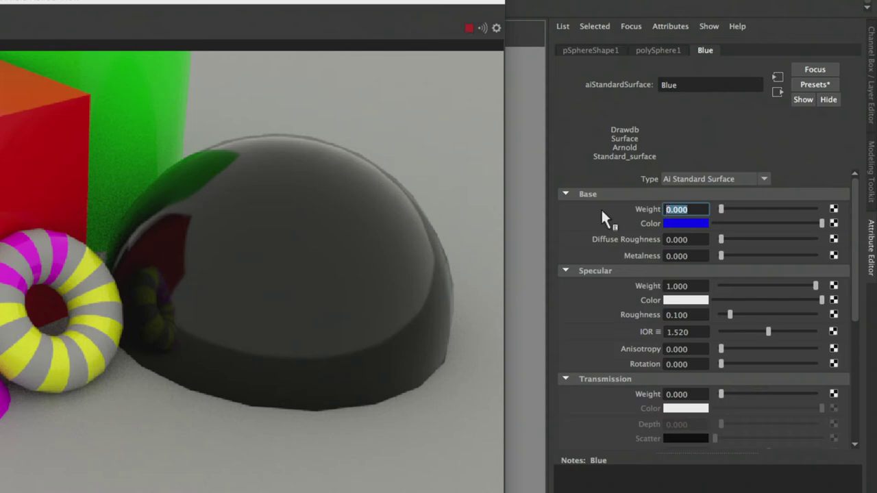
{"action": "key", "text": "BackSpace"}
{"action": "type", "text": ".8"}
{"action": "key", "text": "Return"}
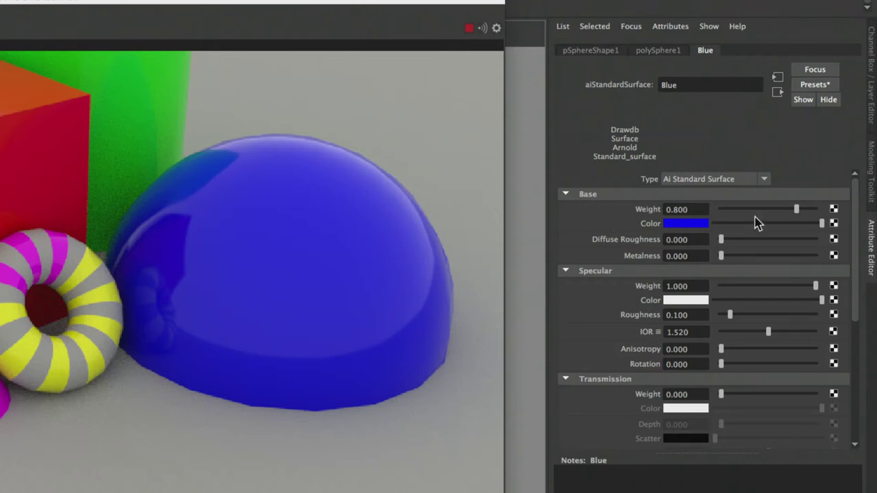
Step: Try the Blue material's base weight at full and at about 0.79, and raise its metalness to 1
{"action": "left_click_drag", "start_coordinate": [796, 209], "coordinate": [819, 214]}
{"action": "left_click_drag", "start_coordinate": [815, 209], "coordinate": [798, 215]}
{"action": "left_click_drag", "start_coordinate": [722, 259], "coordinate": [827, 266]}
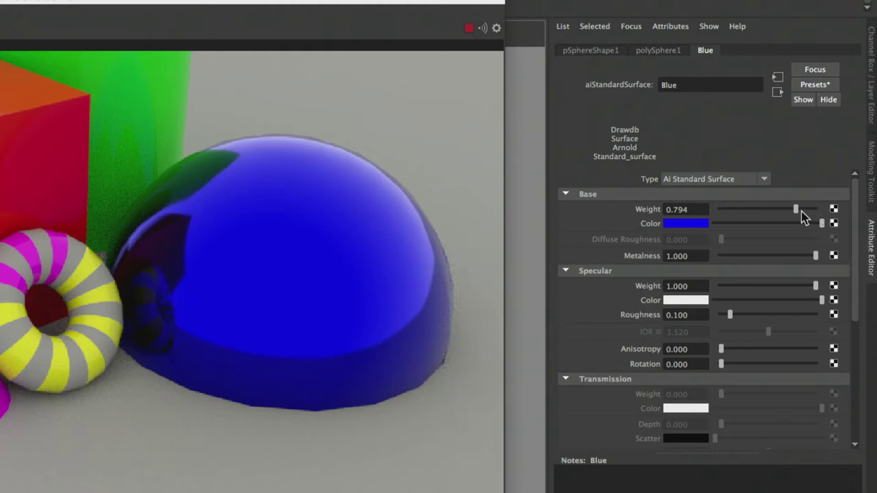
Step: Test a base weight of 0 on the fully metallic Blue material, and set the weight back to 0.8
{"action": "left_click_drag", "start_coordinate": [796, 211], "coordinate": [695, 209]}
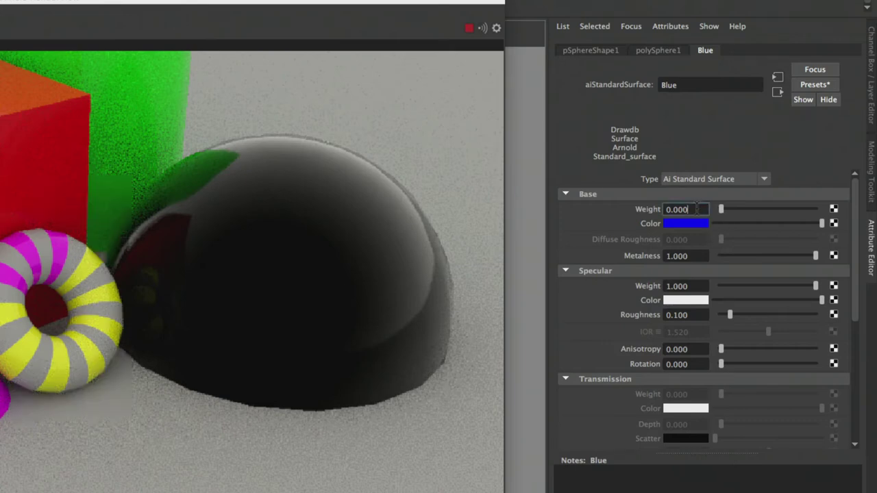
{"action": "double_click", "coordinate": [668, 211]}
{"action": "type", "text": "0.8"}
{"action": "key", "text": "Return"}
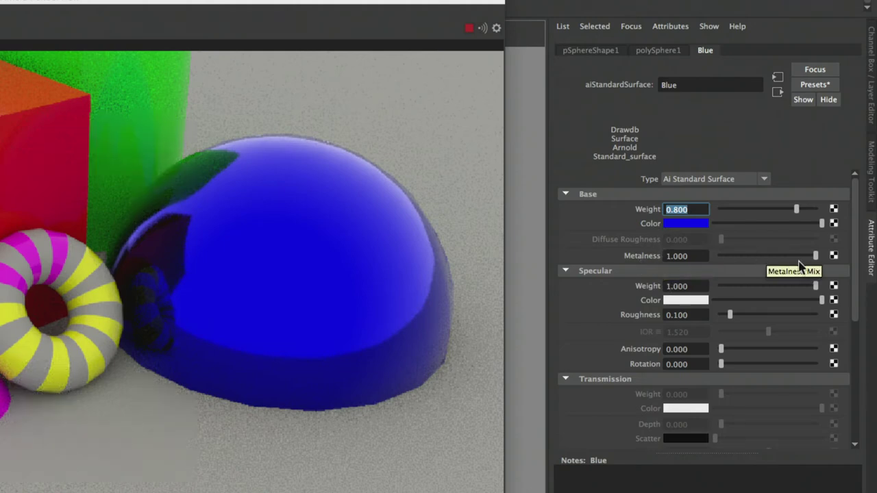
Step: Compare the Blue material's metalness at 0 and 1, and leave it at 0
{"action": "left_click_drag", "start_coordinate": [815, 256], "coordinate": [649, 261]}
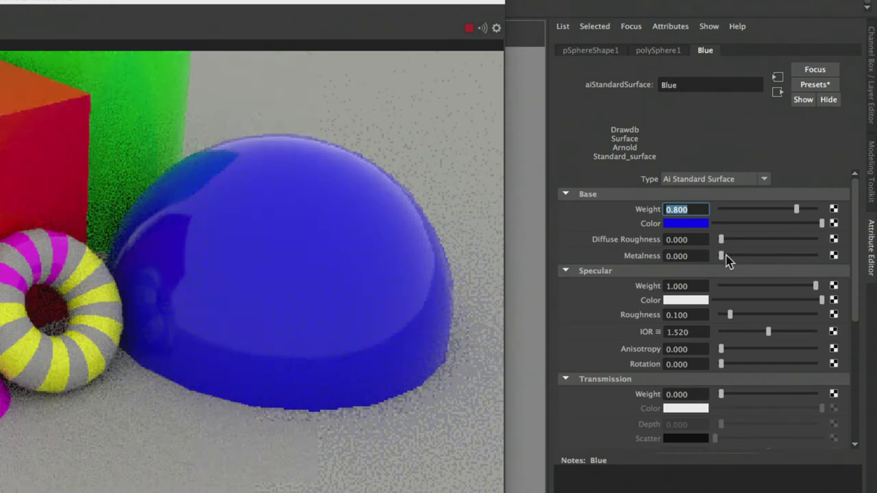
{"action": "left_click_drag", "start_coordinate": [723, 258], "coordinate": [830, 260]}
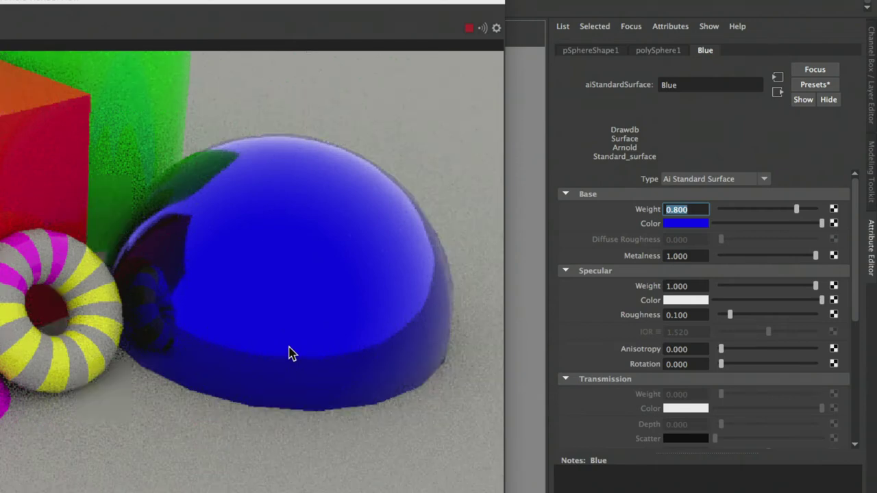
{"action": "left_click_drag", "start_coordinate": [815, 255], "coordinate": [716, 259]}
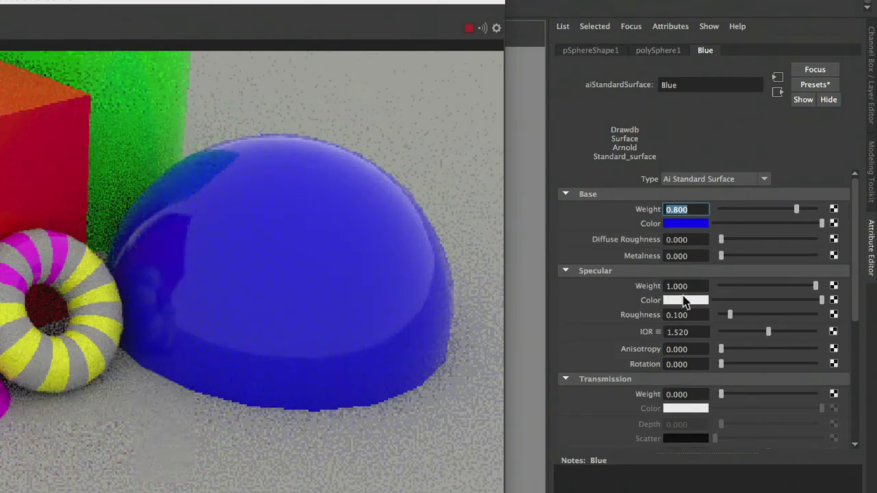
Step: Try lowering the Blue material's specular weight to about 0.02, and undo the change
{"action": "scroll", "coordinate": [859, 301], "scroll_direction": "down", "scroll_amount": 3}
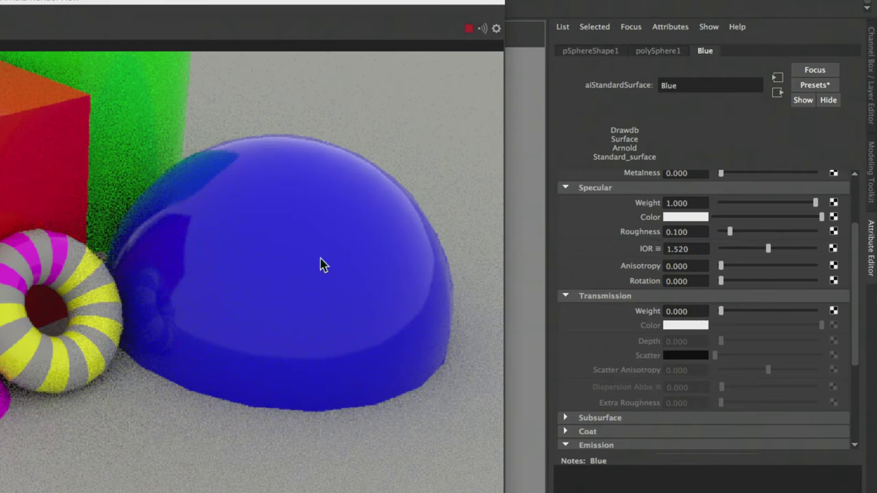
{"action": "left_click_drag", "start_coordinate": [775, 204], "coordinate": [724, 206]}
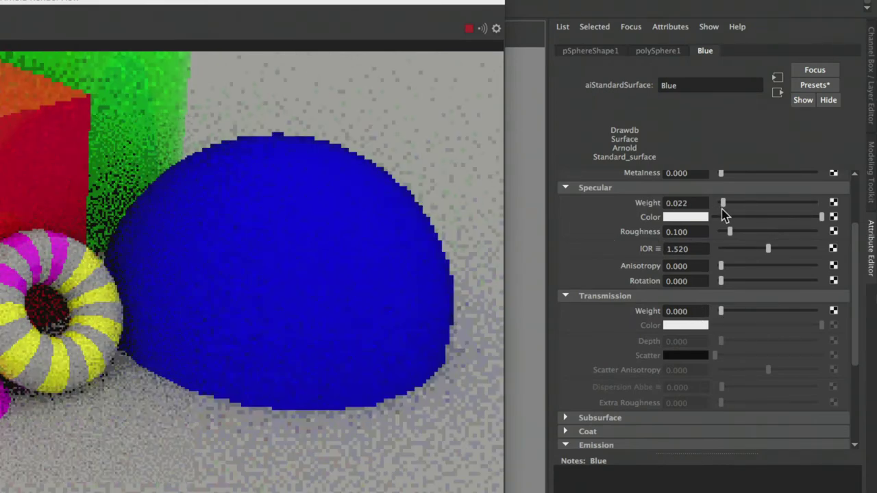
{"action": "key", "text": "ctrl+z"}
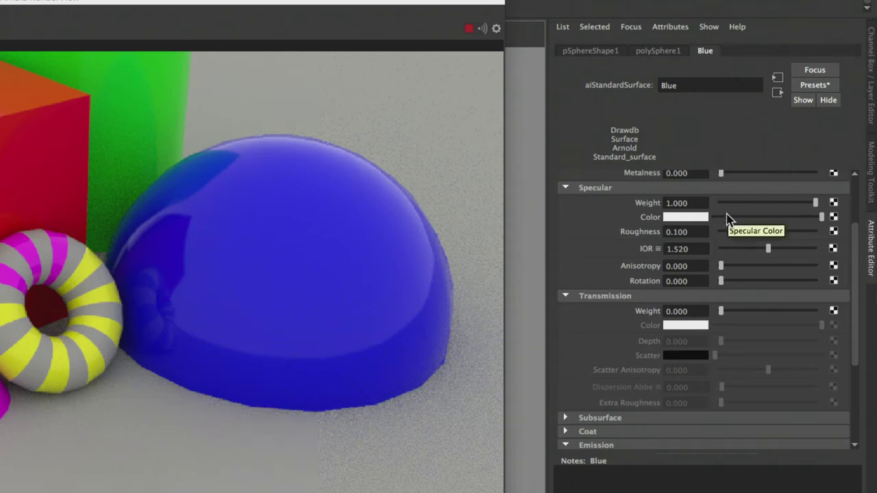
Step: Try red as the Blue material's specular colour, and restore the previous white
{"action": "left_click", "coordinate": [685, 218]}
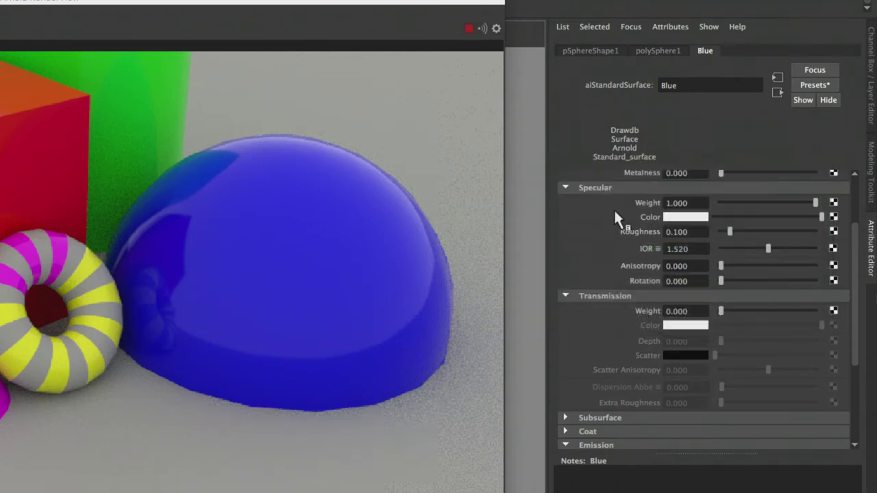
{"action": "left_click", "coordinate": [683, 219]}
{"action": "left_click", "coordinate": [645, 206]}
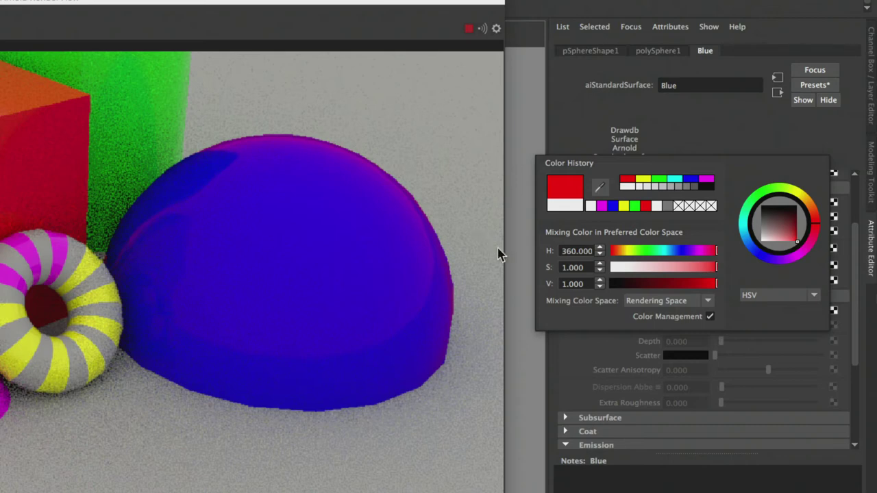
{"action": "left_click", "coordinate": [571, 205]}
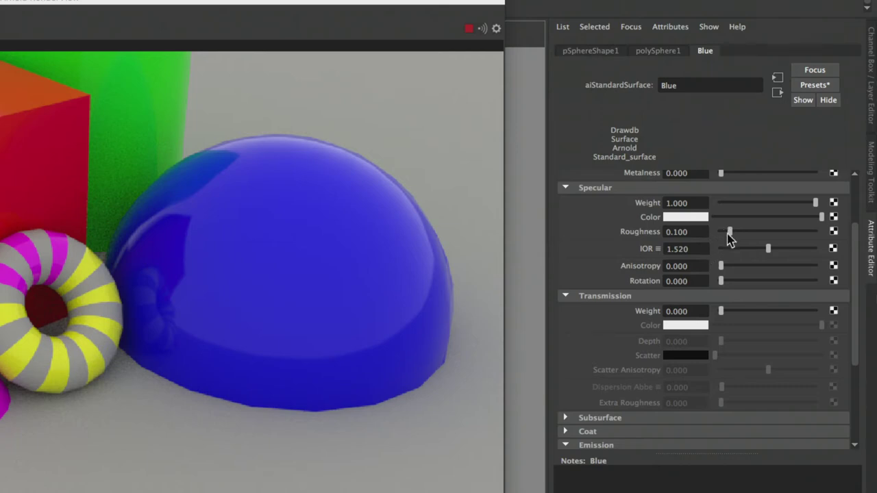
Step: Compare the Blue material's specular roughness at about 0.18, 0.29 and 0.09, and leave it at 0
{"action": "left_click_drag", "start_coordinate": [729, 231], "coordinate": [716, 231]}
{"action": "left_click_drag", "start_coordinate": [722, 231], "coordinate": [737, 235]}
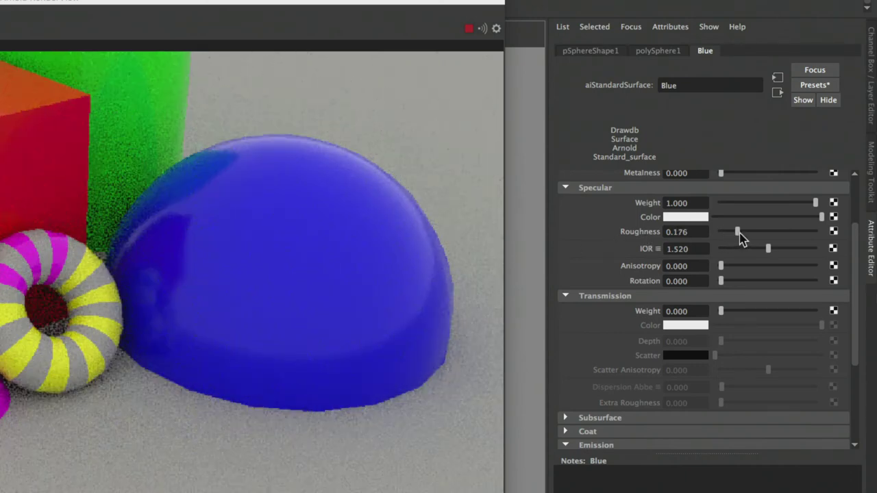
{"action": "left_click_drag", "start_coordinate": [738, 237], "coordinate": [748, 241]}
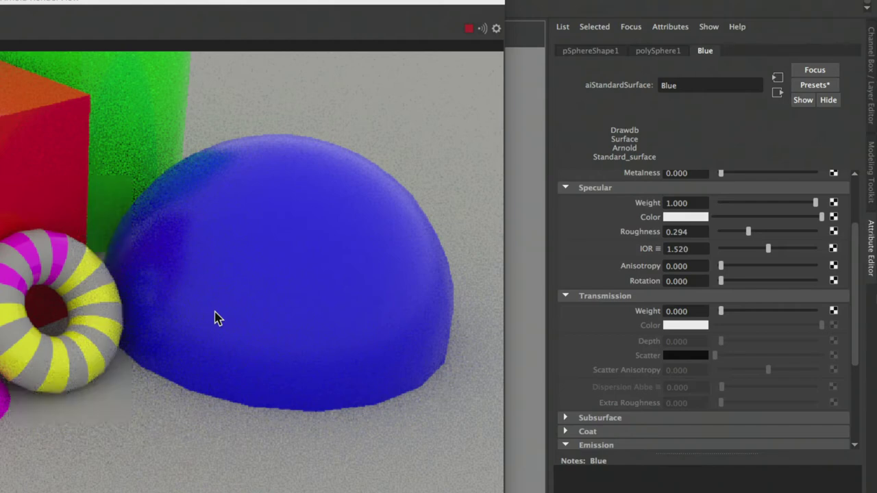
{"action": "left_click_drag", "start_coordinate": [748, 232], "coordinate": [730, 238]}
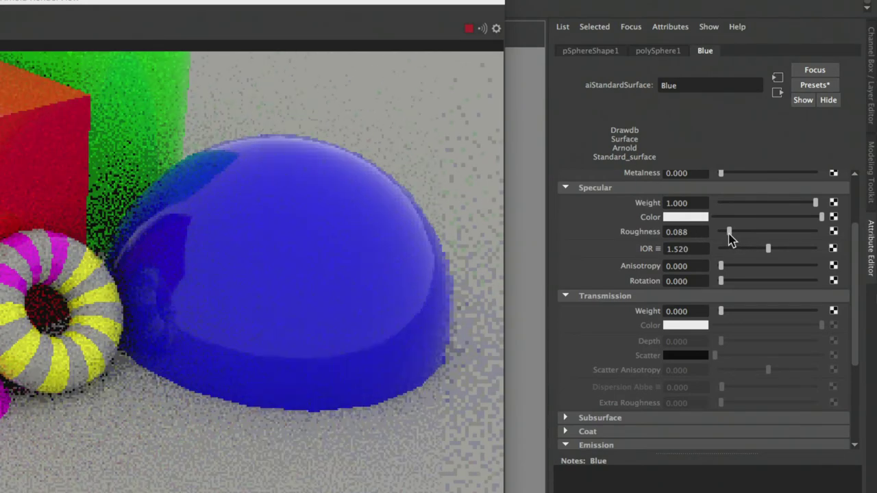
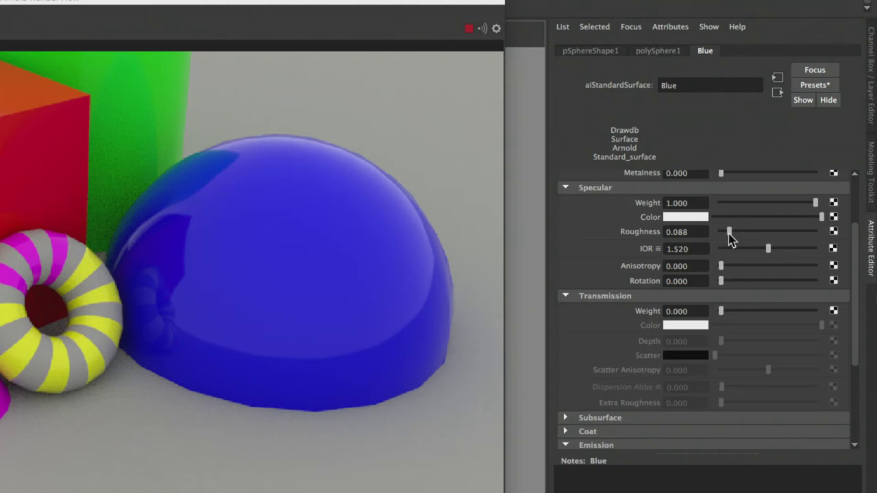
{"action": "left_click_drag", "start_coordinate": [730, 232], "coordinate": [675, 238]}
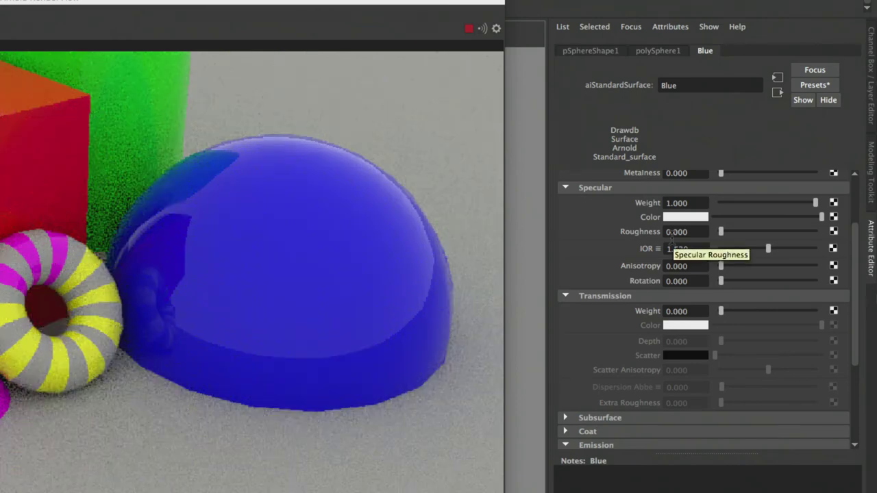
Step: Set the Blue material's metalness to 1, test specular roughness at about 0.52 and 0.78, and return the roughness to 0
{"action": "scroll", "coordinate": [767, 254], "scroll_direction": "up", "scroll_amount": 3}
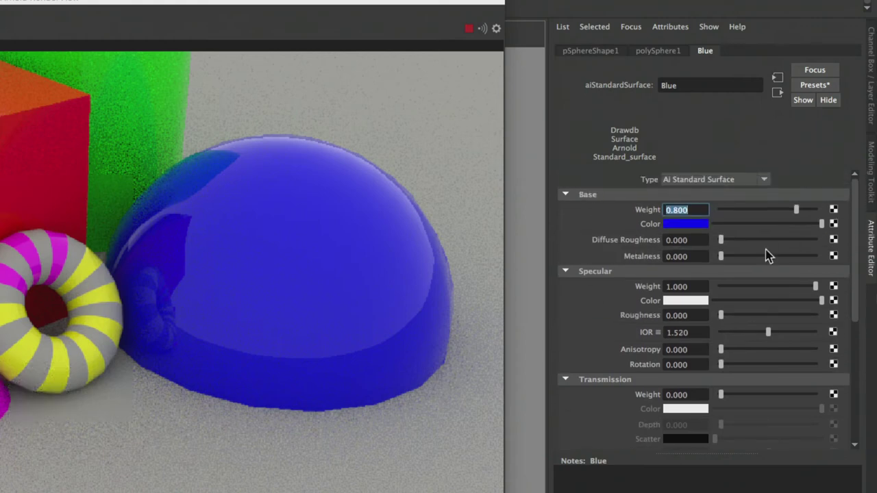
{"action": "left_click_drag", "start_coordinate": [720, 255], "coordinate": [861, 273]}
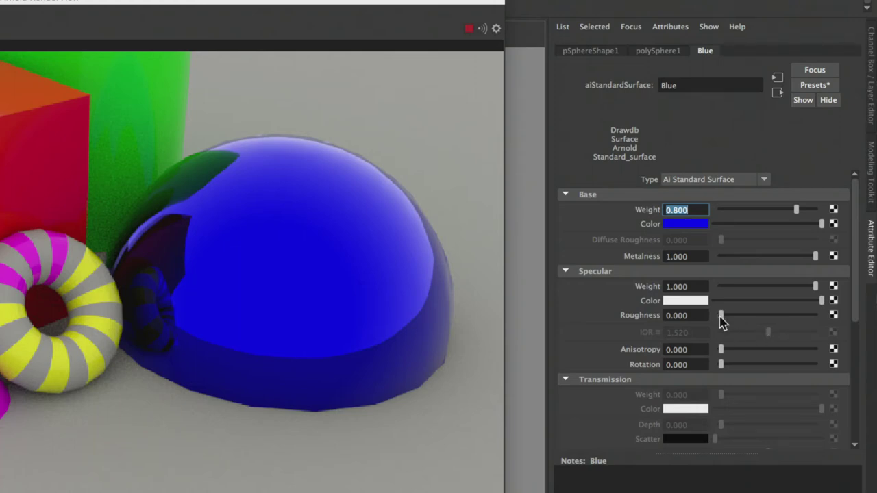
{"action": "left_click_drag", "start_coordinate": [720, 318], "coordinate": [770, 323]}
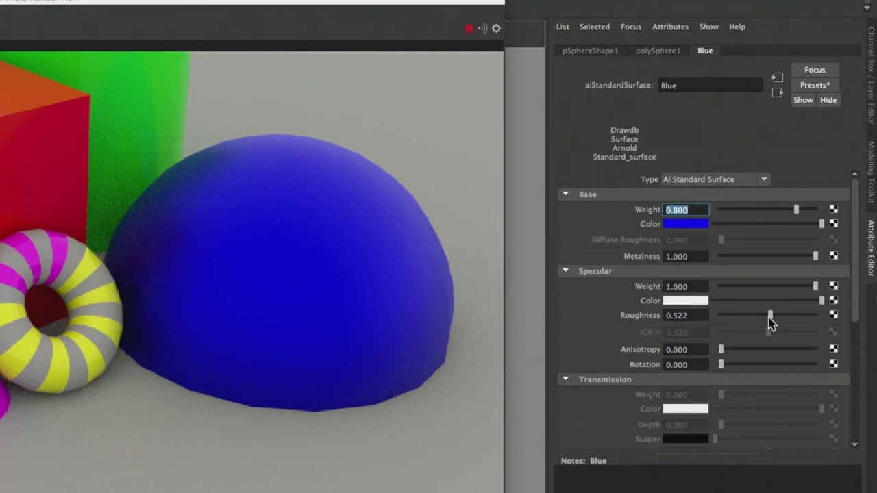
{"action": "left_click_drag", "start_coordinate": [763, 319], "coordinate": [793, 322]}
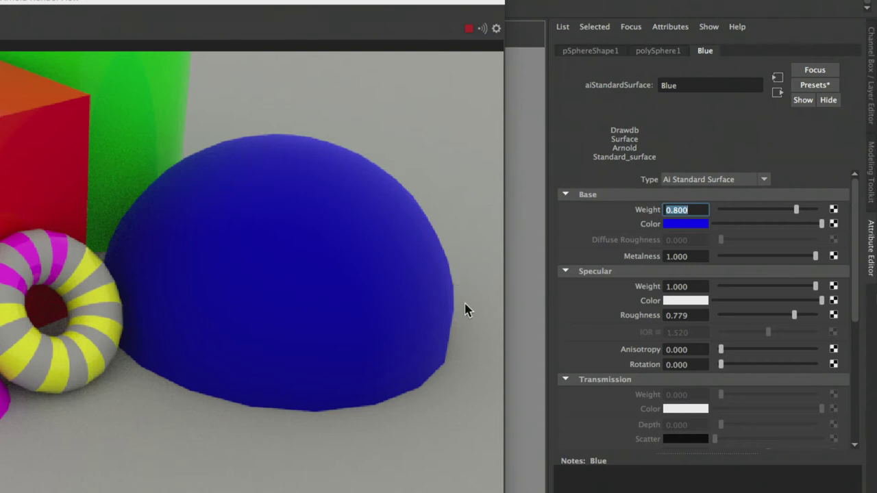
{"action": "left_click_drag", "start_coordinate": [794, 315], "coordinate": [715, 315]}
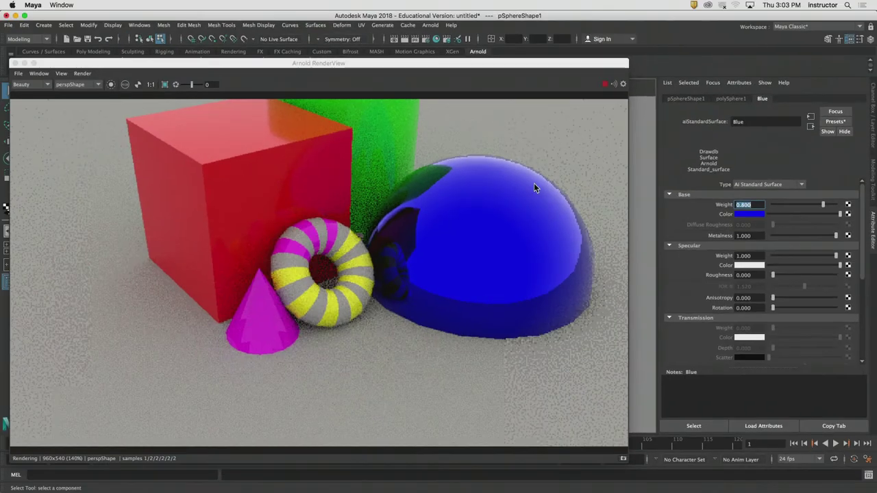
Step: Move the render window aside and add an Arnold area light to the scene
{"action": "left_click_drag", "start_coordinate": [477, 66], "coordinate": [493, 68]}
{"action": "left_click_drag", "start_coordinate": [504, 188], "coordinate": [439, 270], "text": "alt"}
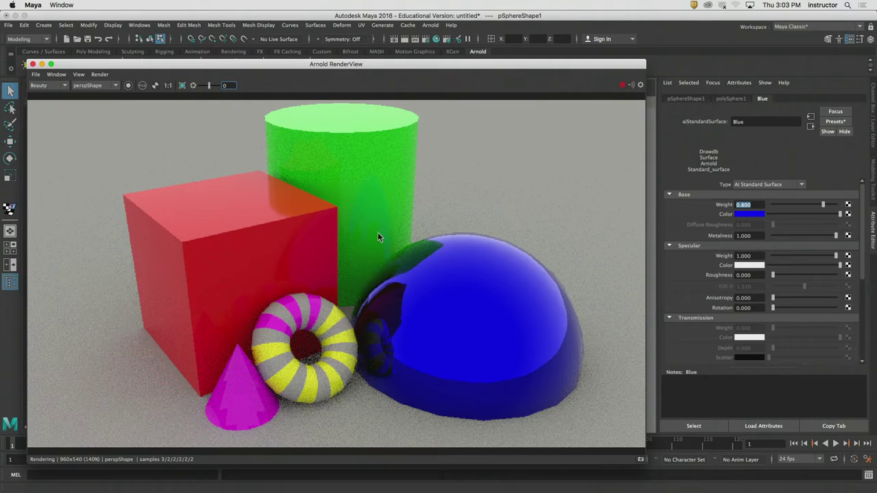
{"action": "left_click_drag", "start_coordinate": [99, 66], "coordinate": [311, 151]}
{"action": "left_click", "coordinate": [26, 66]}
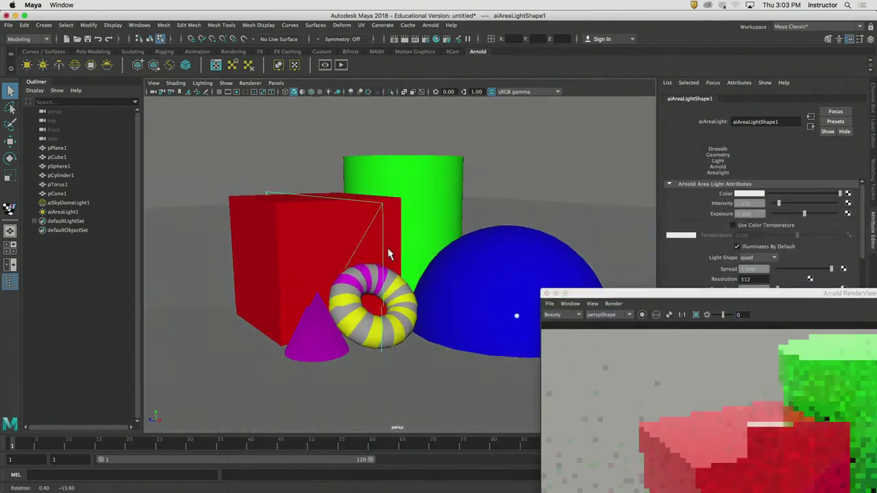
{"action": "left_click_drag", "start_coordinate": [387, 254], "coordinate": [385, 252], "text": "alt"}
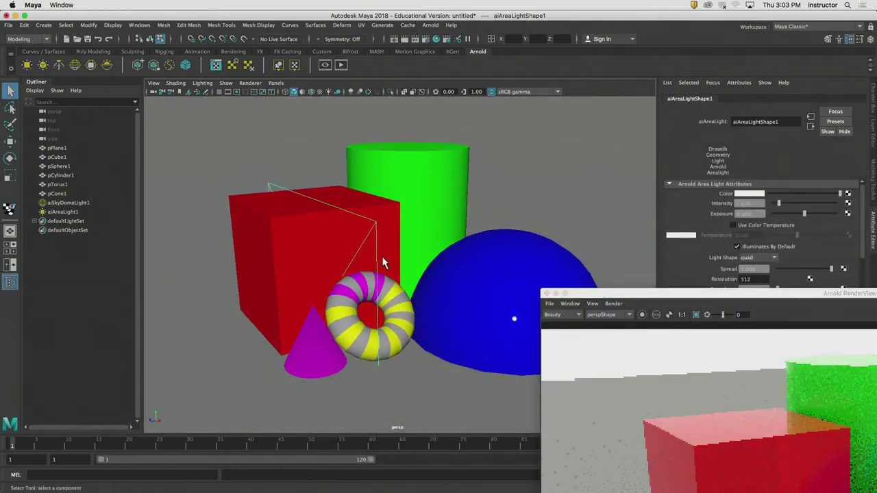
Step: Move and rotate the area light beside the group of objects so that it shines toward the blue sphere
{"action": "key", "text": "t"}
{"action": "key", "text": "w"}
{"action": "left_click_drag", "start_coordinate": [313, 250], "coordinate": [331, 375], "text": "alt"}
{"action": "key", "text": "e"}
{"action": "key", "text": "w"}
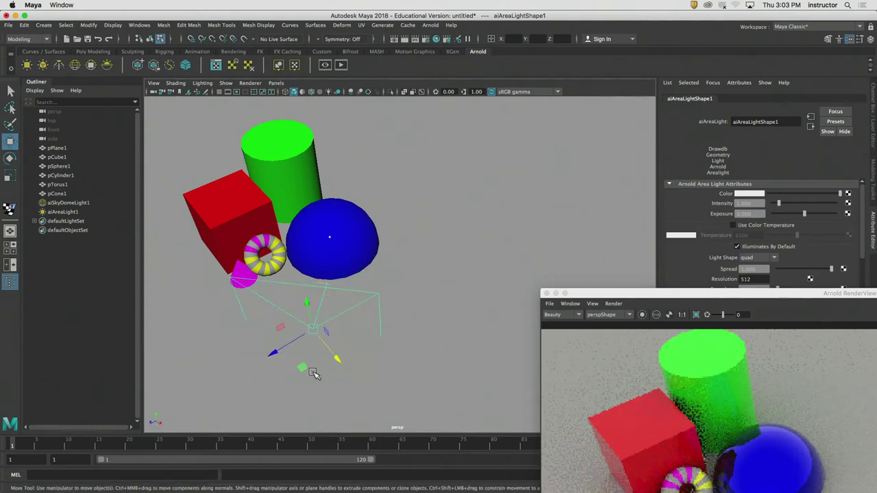
{"action": "left_click_drag", "start_coordinate": [312, 346], "coordinate": [266, 207]}
{"action": "key", "text": "e"}
{"action": "key", "text": "w"}
{"action": "left_click_drag", "start_coordinate": [363, 212], "coordinate": [472, 236], "text": "alt"}
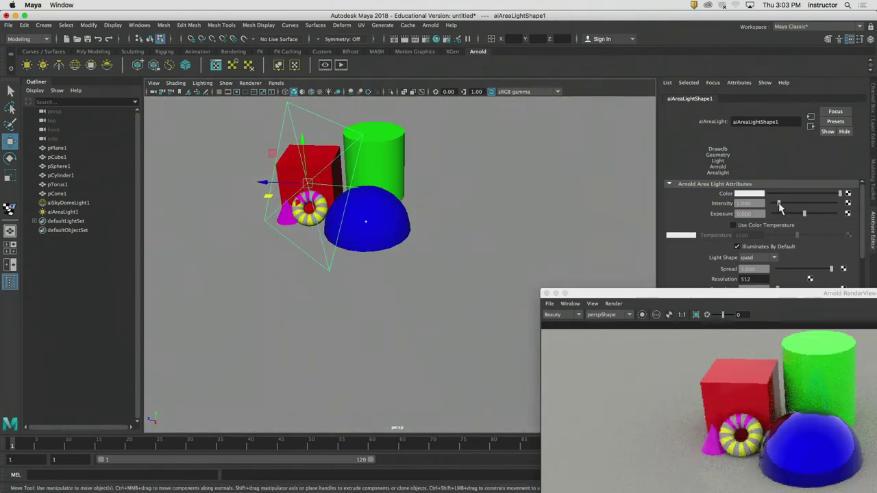
Step: Set the area light's intensity to 10 and frame the objects closely in the render
{"action": "left_click_drag", "start_coordinate": [779, 203], "coordinate": [837, 203]}
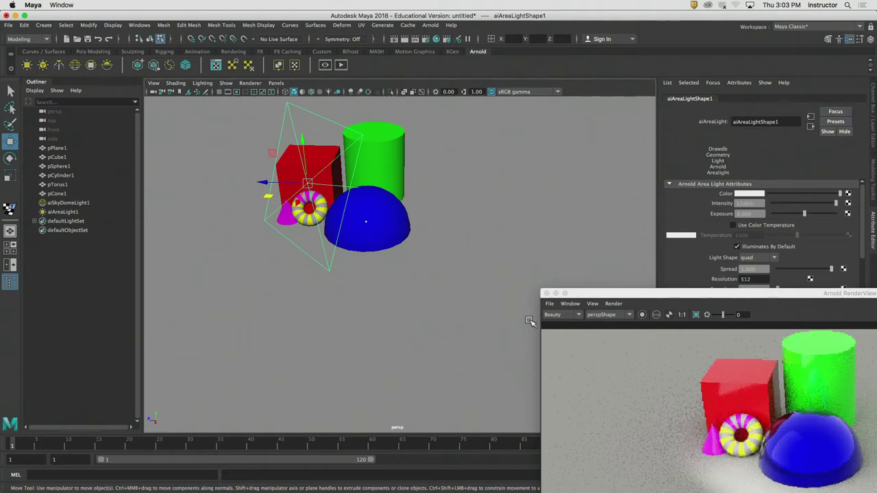
{"action": "double_click", "coordinate": [615, 295]}
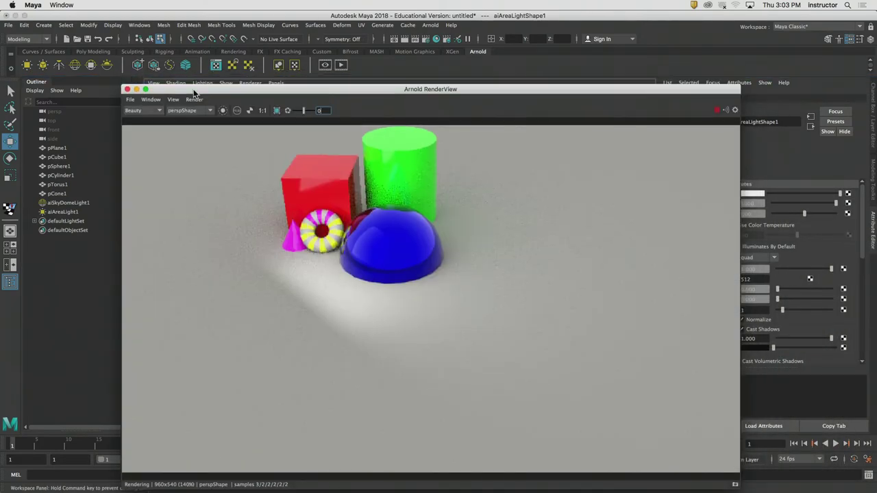
{"action": "scroll", "coordinate": [456, 272], "scroll_direction": "up", "scroll_amount": 5}
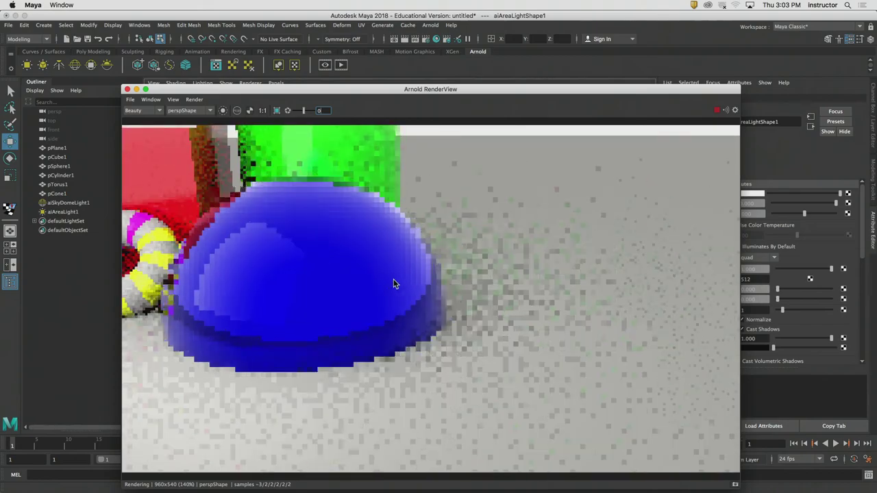
{"action": "left_click_drag", "start_coordinate": [393, 282], "coordinate": [444, 332], "text": "alt"}
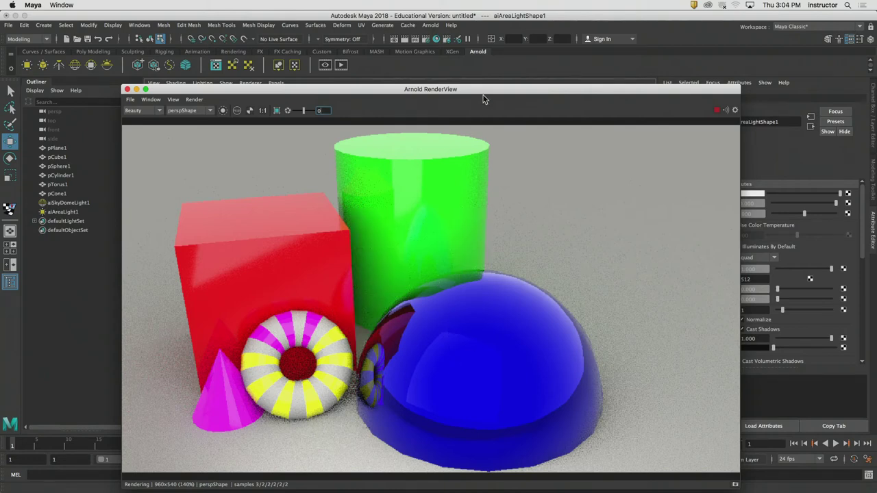
{"action": "left_click_drag", "start_coordinate": [505, 91], "coordinate": [352, 132]}
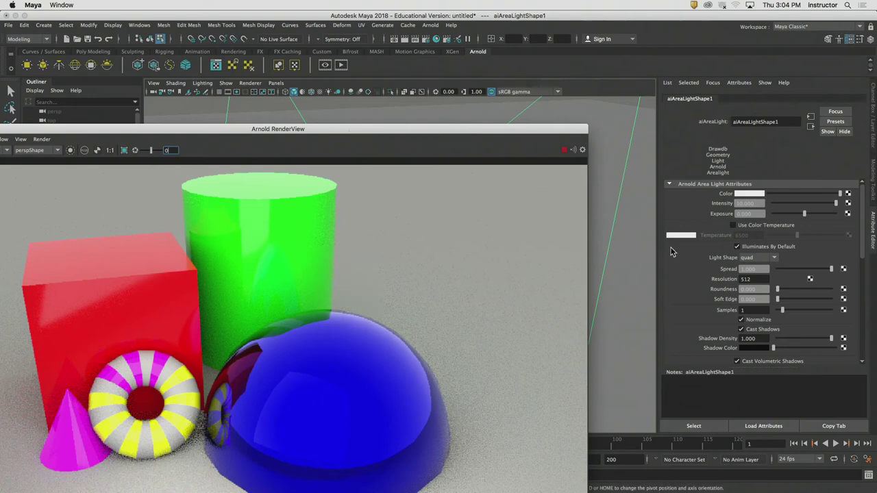
Step: Select the blue sphere, set its material's metalness to 0, and place the render window beside the material attributes
{"action": "left_click", "coordinate": [364, 393]}
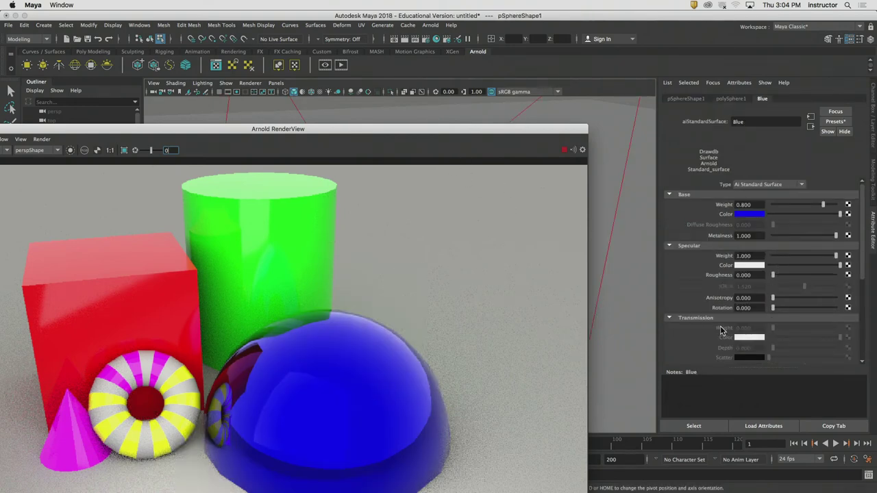
{"action": "left_click_drag", "start_coordinate": [817, 237], "coordinate": [734, 238]}
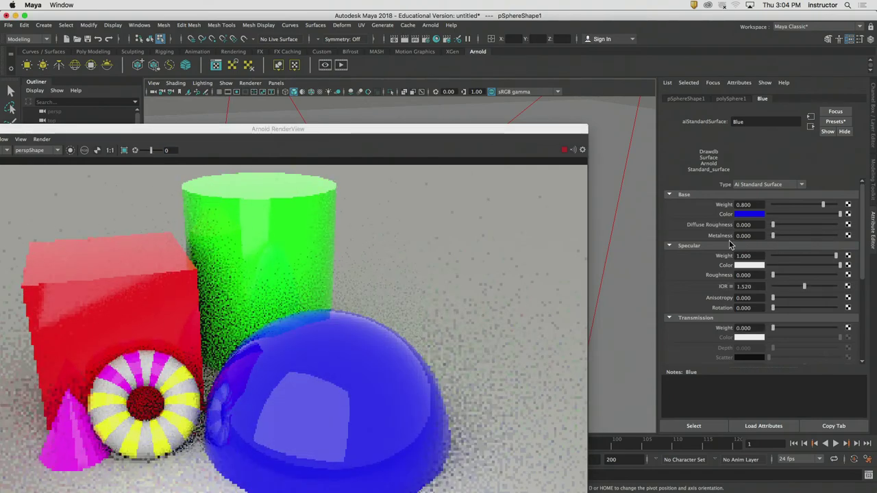
{"action": "left_click_drag", "start_coordinate": [370, 135], "coordinate": [559, 87]}
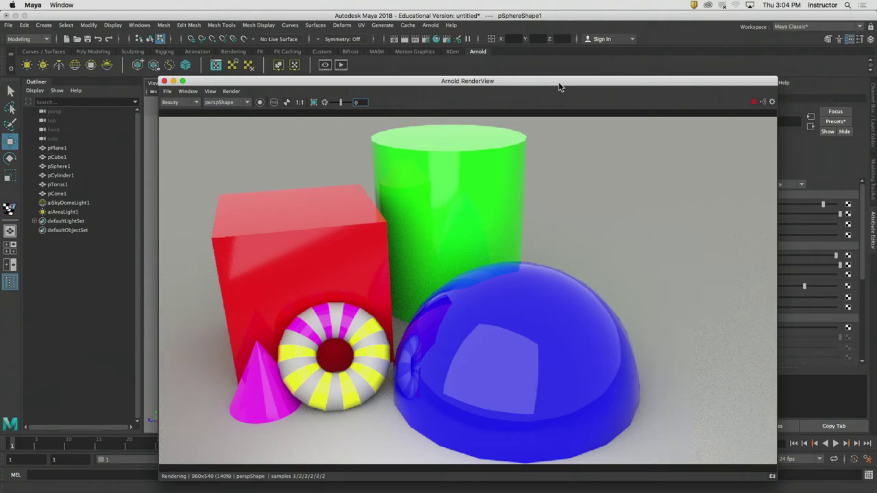
{"action": "left_click_drag", "start_coordinate": [559, 87], "coordinate": [430, 57]}
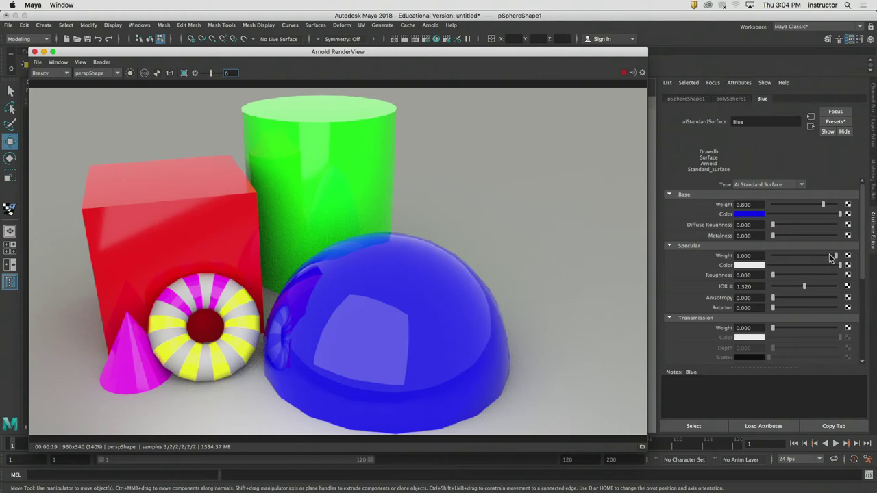
Step: Compare the Blue material's specular weight at about 0.19, 0.45 and 0.1, and return it to 1
{"action": "left_click_drag", "start_coordinate": [830, 257], "coordinate": [785, 259]}
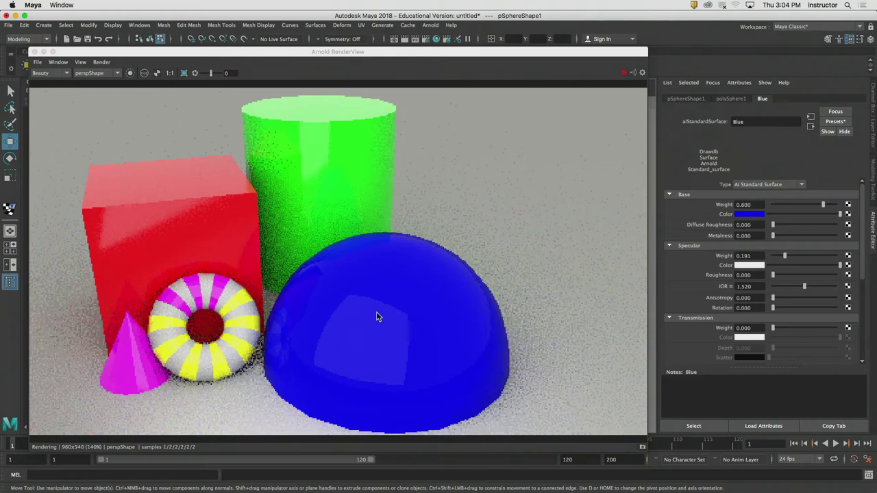
{"action": "left_click_drag", "start_coordinate": [785, 256], "coordinate": [846, 263]}
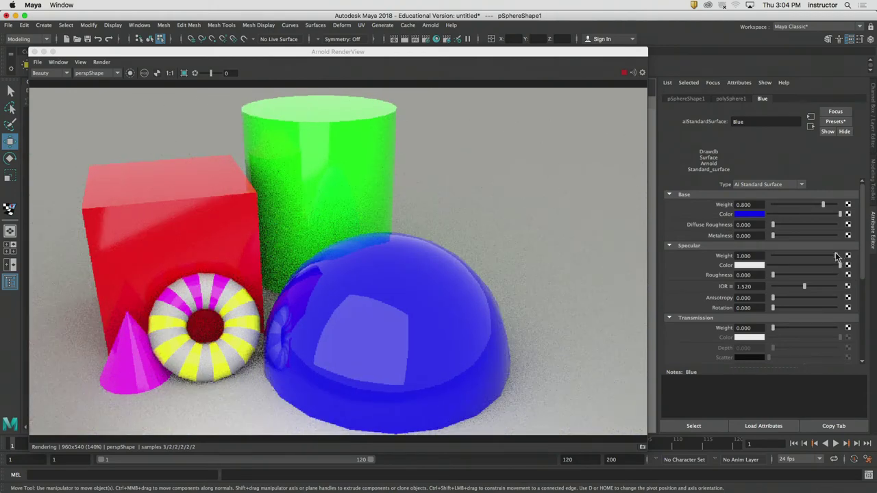
{"action": "left_click_drag", "start_coordinate": [835, 257], "coordinate": [799, 257]}
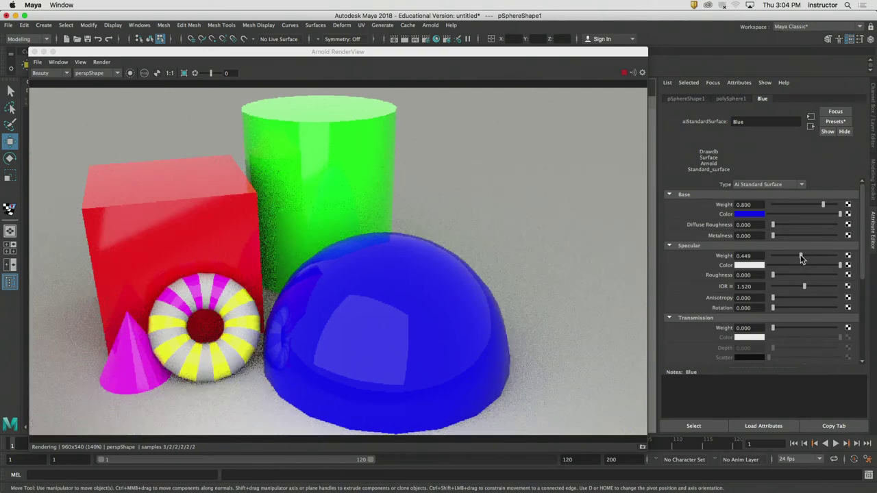
{"action": "left_click_drag", "start_coordinate": [801, 258], "coordinate": [776, 261]}
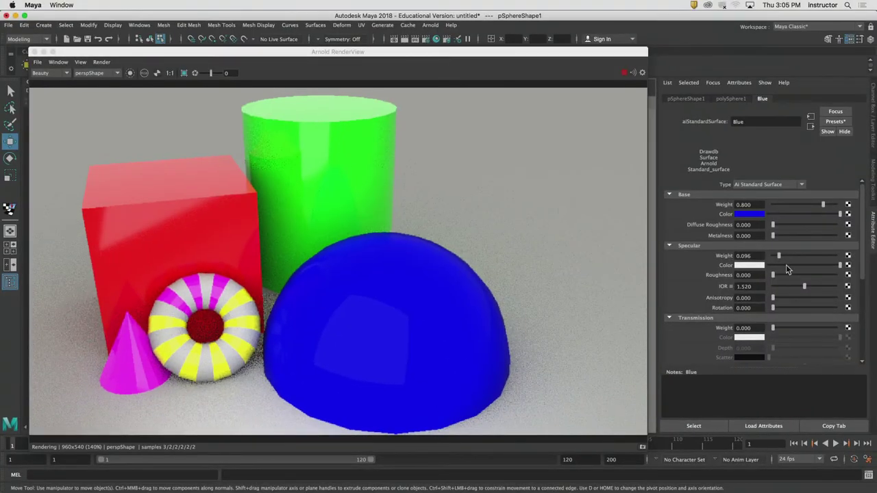
{"action": "left_click_drag", "start_coordinate": [778, 255], "coordinate": [868, 265]}
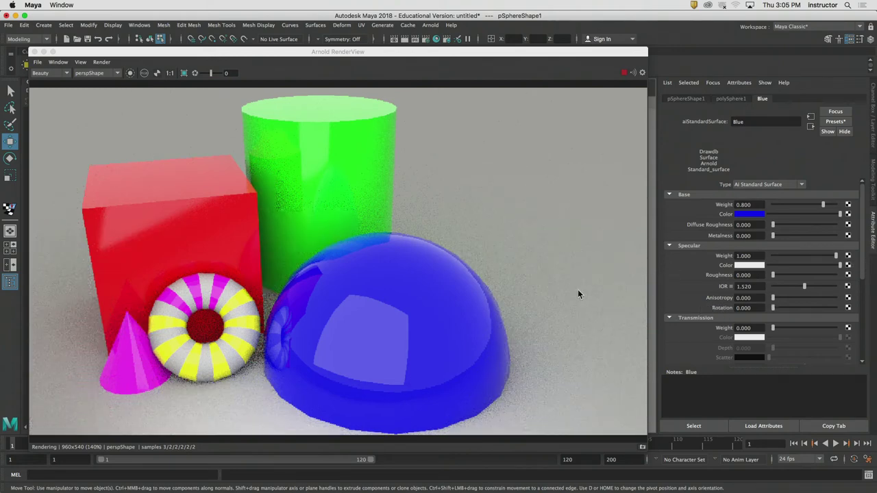
Step: Select the purple cone and set its material's transmission weight to 1
{"action": "left_click_drag", "start_coordinate": [364, 299], "coordinate": [261, 368], "text": "alt"}
{"action": "left_click", "coordinate": [260, 367]}
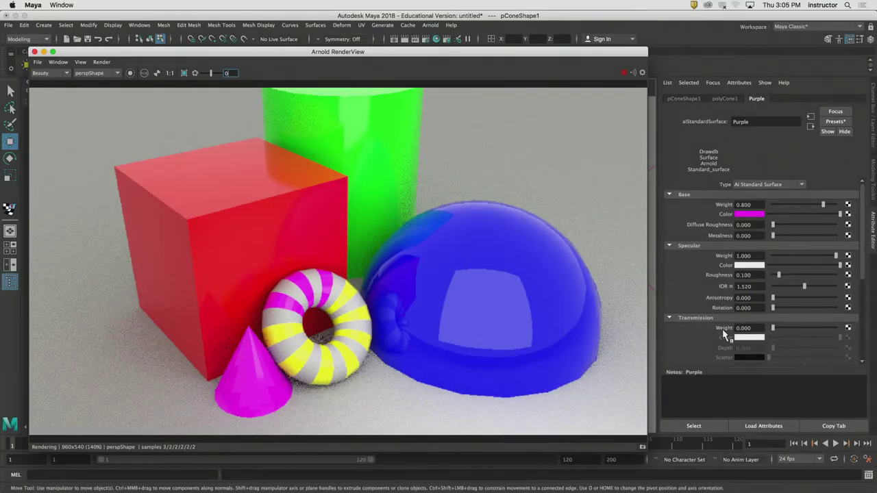
{"action": "left_click_drag", "start_coordinate": [772, 336], "coordinate": [869, 336]}
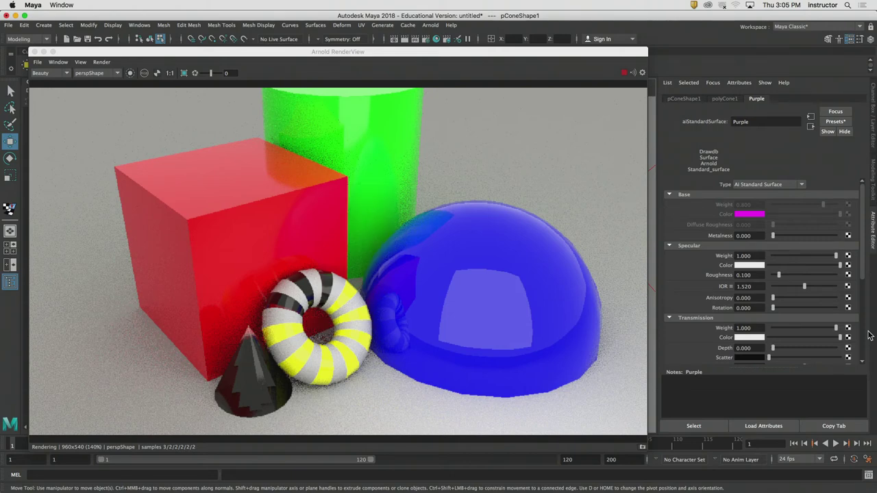
Step: Inspect the transmissive cone and torus stripes up close, and set the Purple material's transmission depth to about 72.8
{"action": "left_click_drag", "start_coordinate": [328, 288], "coordinate": [319, 341], "text": "alt"}
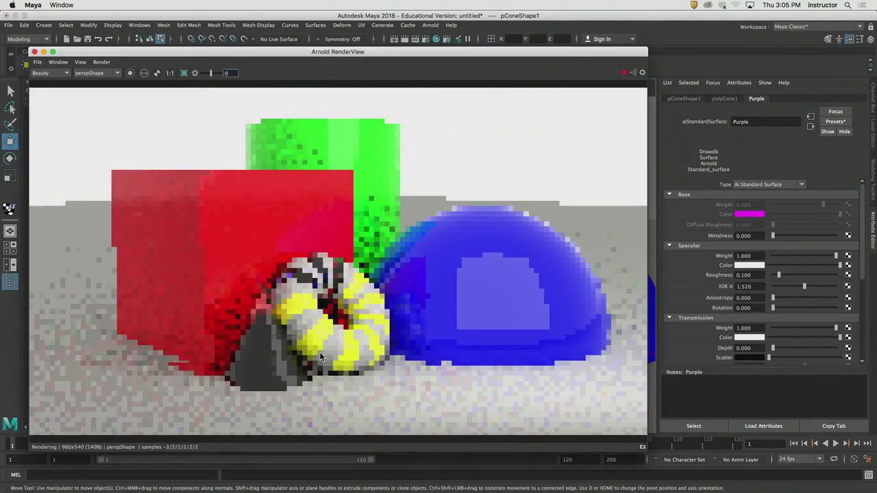
{"action": "right_click_drag", "start_coordinate": [319, 340], "coordinate": [328, 232], "text": "alt"}
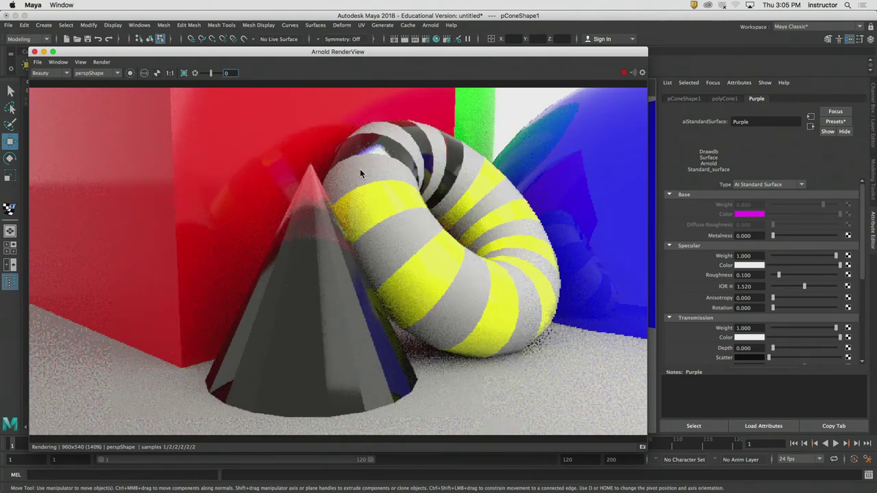
{"action": "mouse_move", "coordinate": [360, 169]}
{"action": "left_mouse_down", "text": "alt"}
{"action": "mouse_move", "coordinate": [411, 177]}
{"action": "mouse_move", "coordinate": [365, 180]}
{"action": "left_mouse_up", "text": "alt"}
{"action": "right_click_drag", "start_coordinate": [365, 180], "coordinate": [382, 269], "text": "alt"}
{"action": "left_click_drag", "start_coordinate": [382, 269], "coordinate": [439, 274], "text": "alt"}
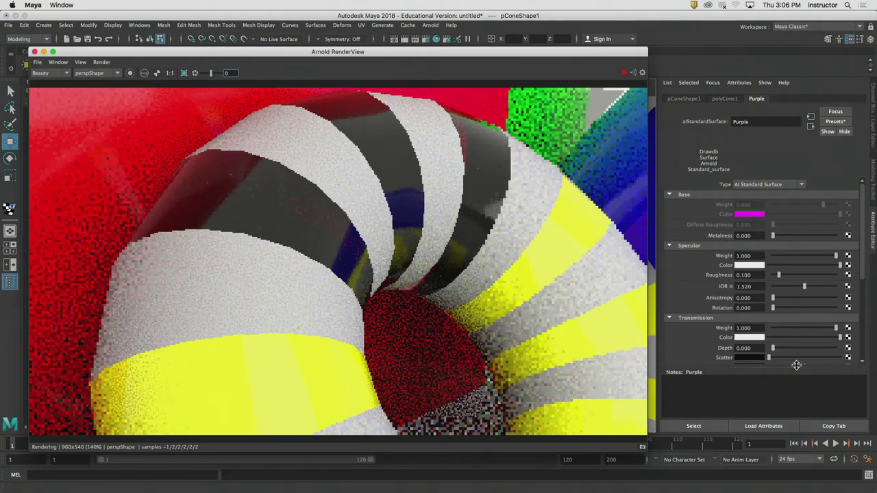
{"action": "left_click_drag", "start_coordinate": [773, 348], "coordinate": [818, 348]}
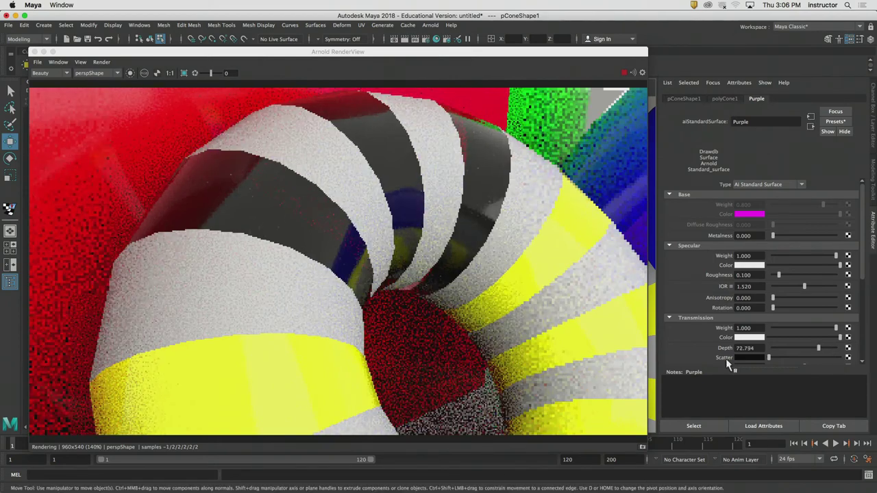
Step: Return the Purple material's transmission depth to 0, check the render from another angle, and collapse the transmission attributes
{"action": "left_click_drag", "start_coordinate": [816, 352], "coordinate": [772, 349]}
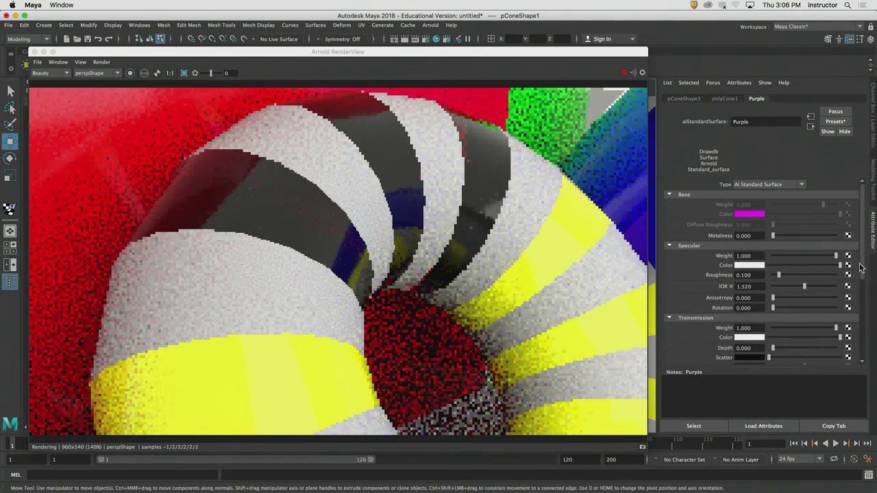
{"action": "scroll", "coordinate": [864, 288], "scroll_direction": "down", "scroll_amount": 2}
{"action": "scroll", "coordinate": [864, 288], "scroll_direction": "down", "scroll_amount": 2}
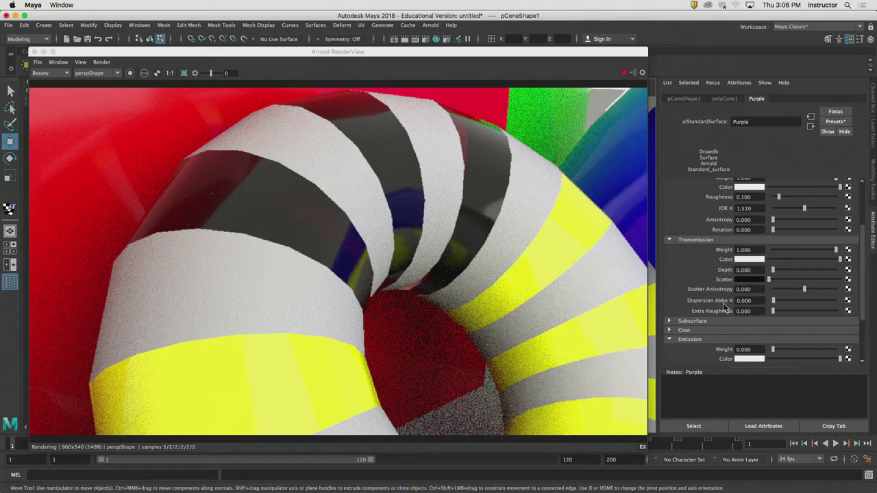
{"action": "left_click_drag", "start_coordinate": [442, 305], "coordinate": [450, 282], "text": "alt"}
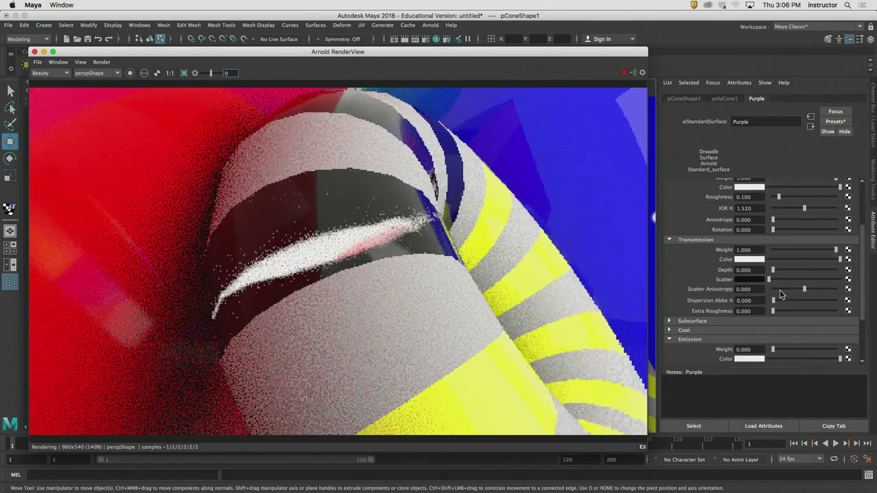
{"action": "left_click", "coordinate": [692, 240]}
{"action": "left_click_drag", "start_coordinate": [363, 267], "coordinate": [301, 320], "text": "alt"}
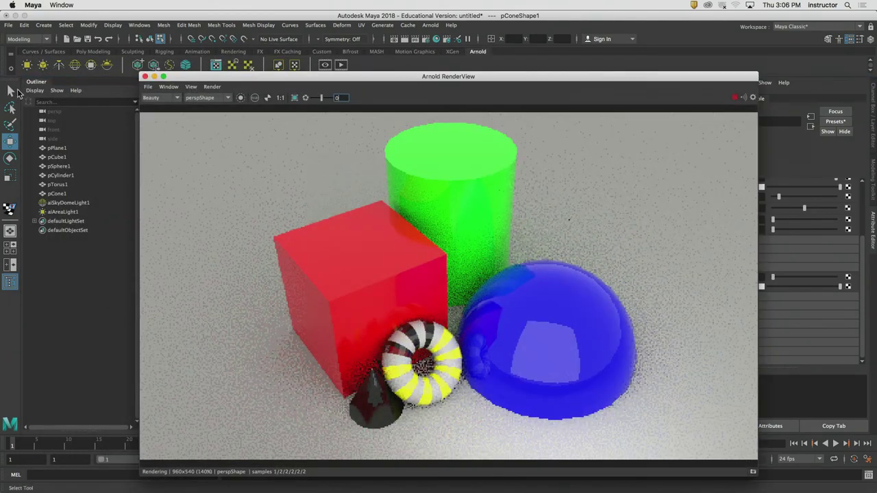
Step: Delete the sky dome light and the area light from the scene, and move the render window beside the material attributes
{"action": "left_click", "coordinate": [71, 202]}
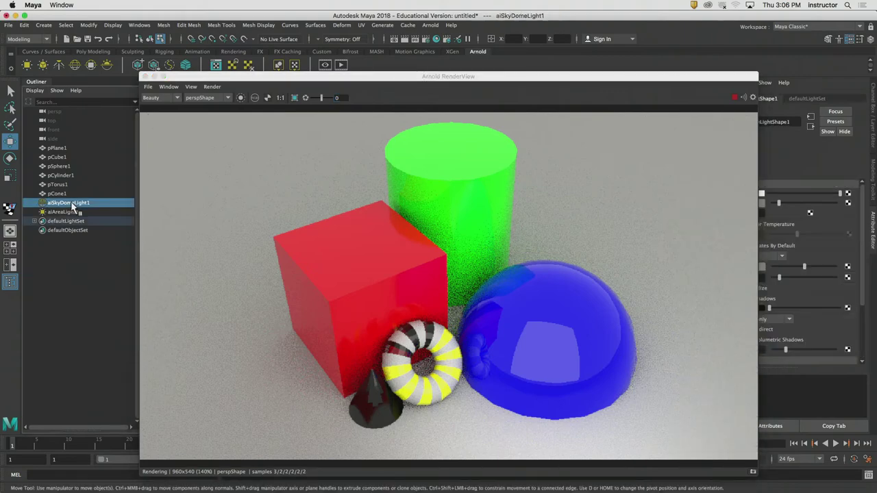
{"action": "key", "text": "Delete"}
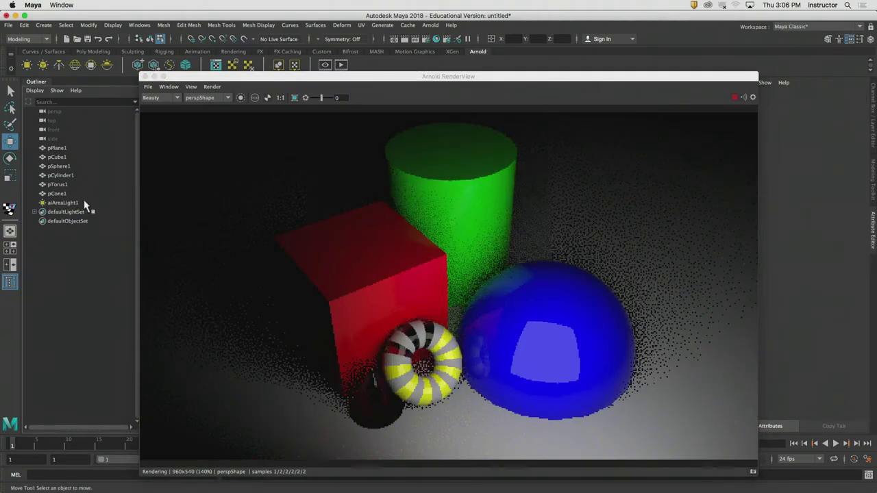
{"action": "left_click", "coordinate": [105, 204]}
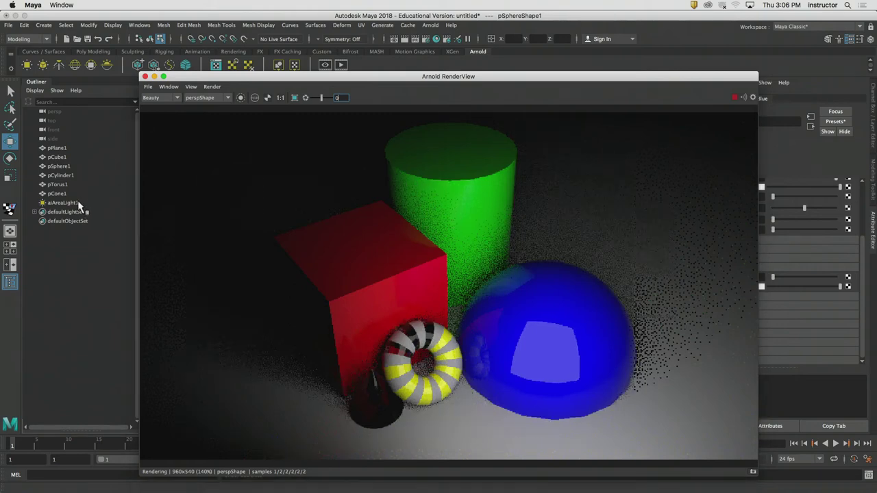
{"action": "key", "text": "Delete"}
{"action": "left_click_drag", "start_coordinate": [482, 82], "coordinate": [343, 66]}
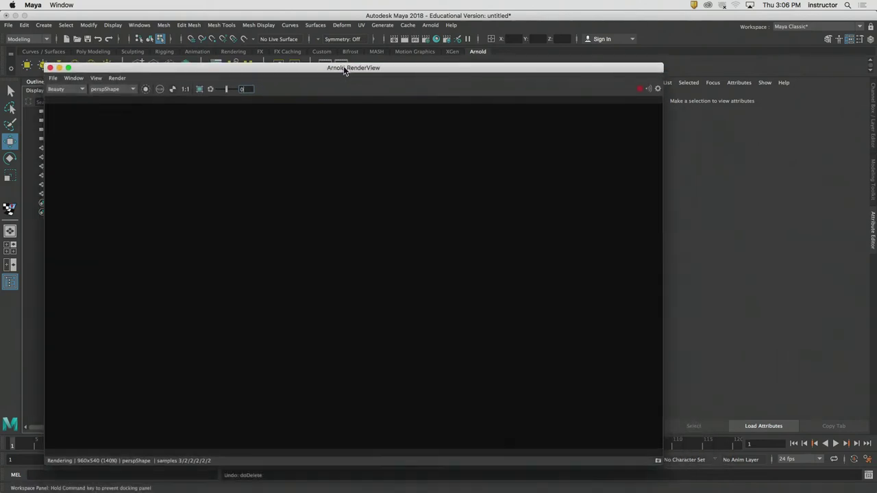
Step: Select the Blue material in the Hypershade to load its attributes, close the Hypershade, and keep the render window alongside them
{"action": "left_click", "coordinate": [446, 39]}
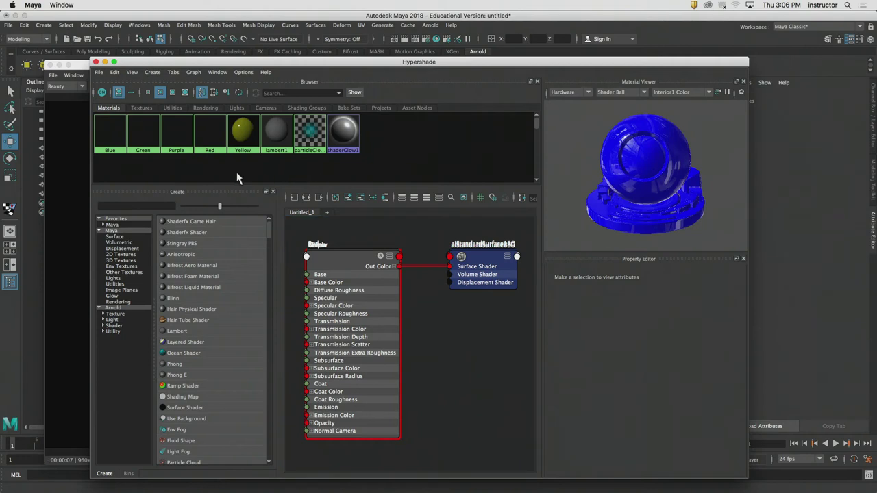
{"action": "left_click_drag", "start_coordinate": [171, 152], "coordinate": [94, 122]}
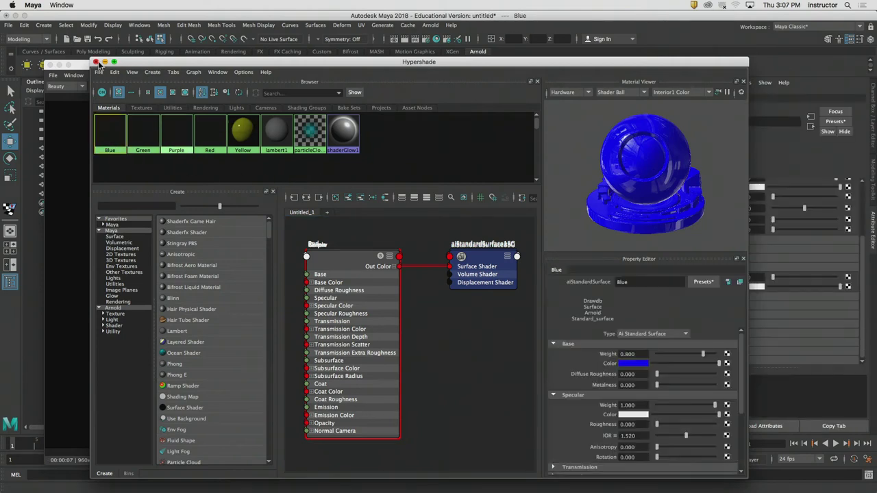
{"action": "left_click", "coordinate": [96, 61]}
{"action": "left_click_drag", "start_coordinate": [552, 66], "coordinate": [540, 68]}
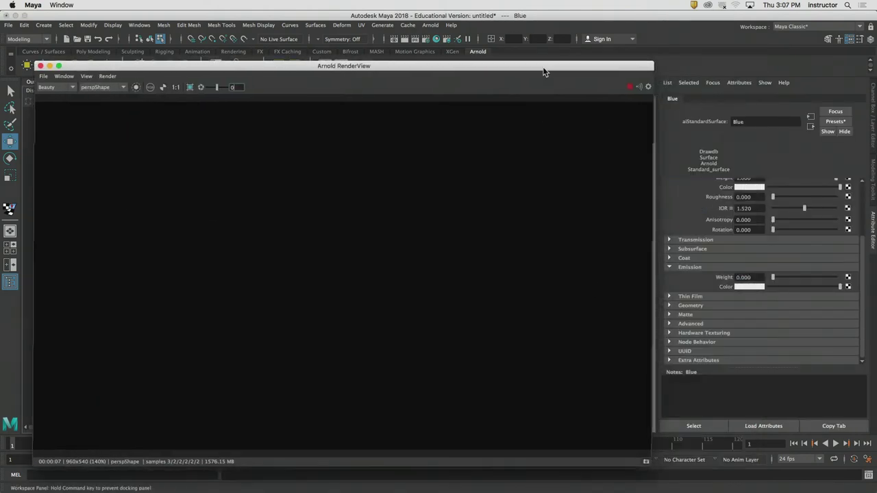
Step: Examine the Blue material's subsurface attributes and collapse them again
{"action": "left_click", "coordinate": [861, 326]}
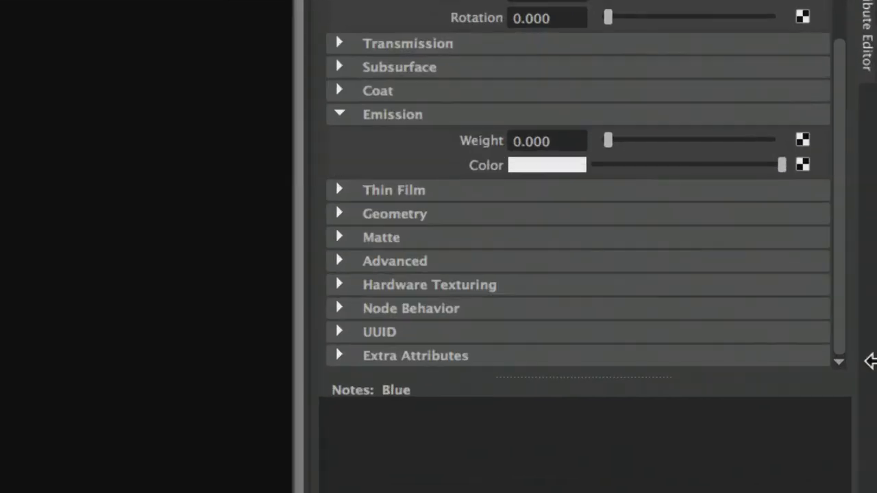
{"action": "left_click", "coordinate": [404, 68]}
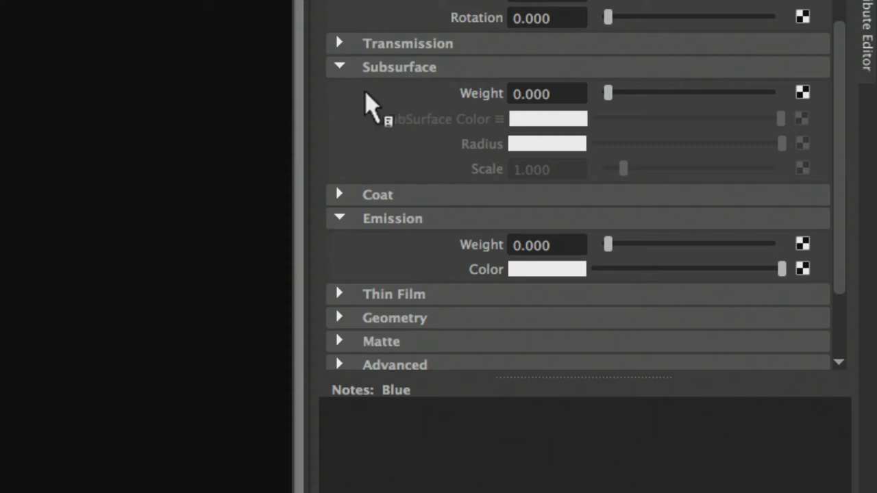
{"action": "left_click", "coordinate": [338, 67]}
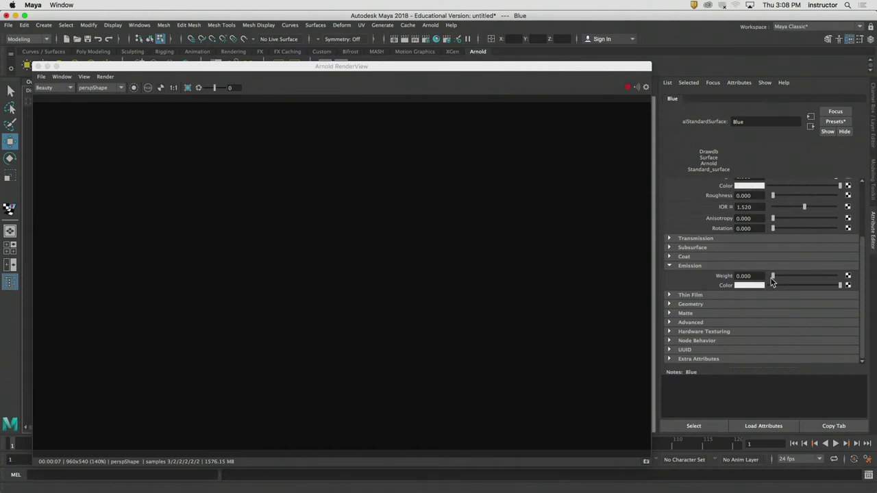
Step: Set the Blue material's emission weight to 1 and its emission color to pure blue
{"action": "left_click_drag", "start_coordinate": [773, 276], "coordinate": [871, 285]}
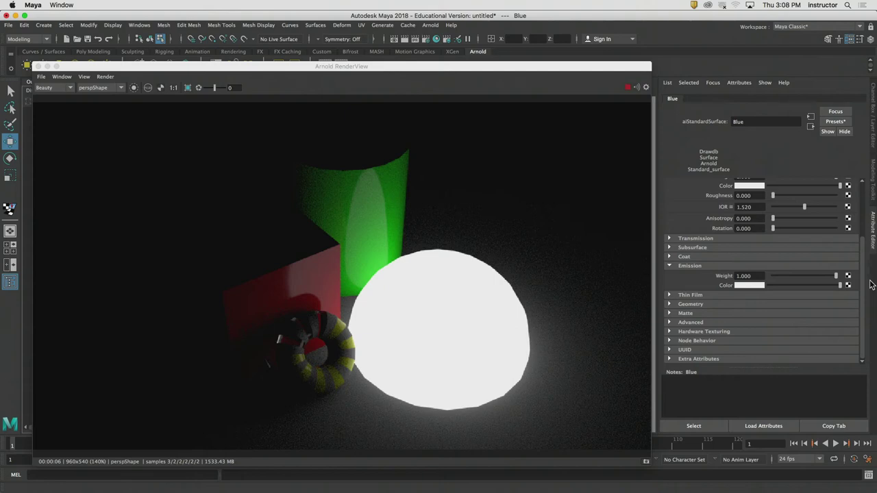
{"action": "left_click", "coordinate": [748, 285]}
{"action": "left_click", "coordinate": [702, 281]}
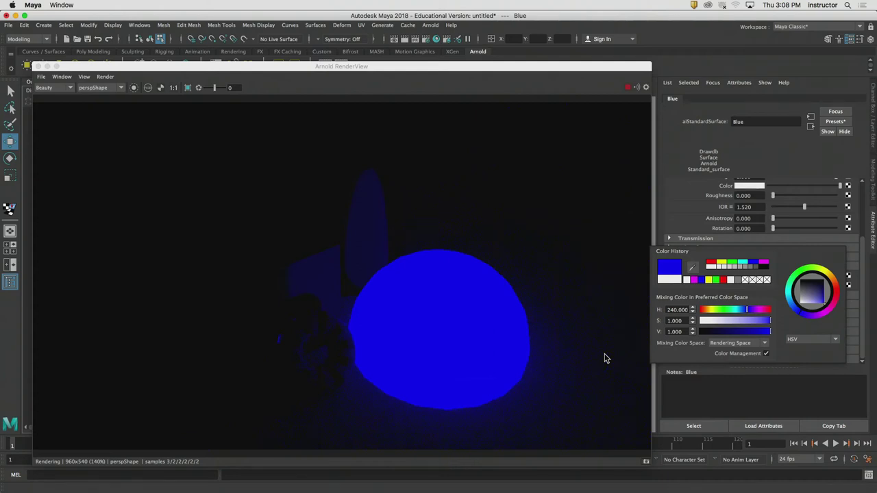
{"action": "left_click", "coordinate": [601, 340]}
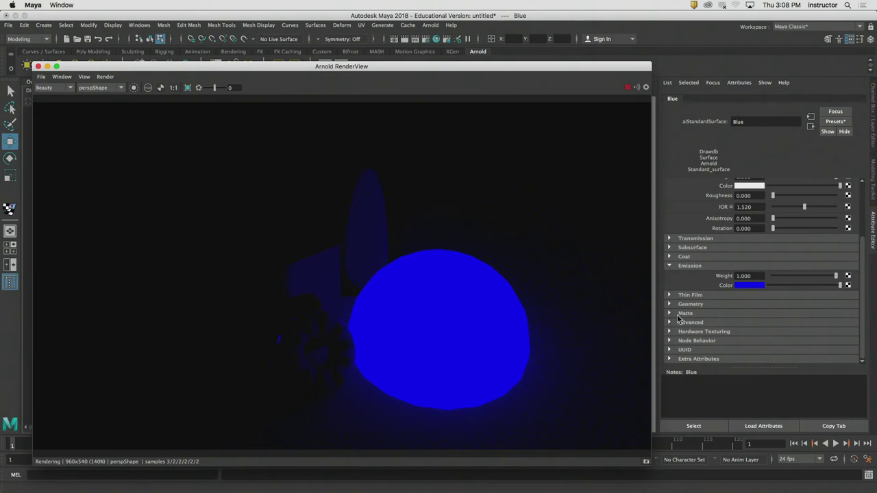
Step: Return the Blue material's emission weight to 0 and add a new Arnold sky dome light to the scene
{"action": "left_click_drag", "start_coordinate": [798, 278], "coordinate": [758, 280]}
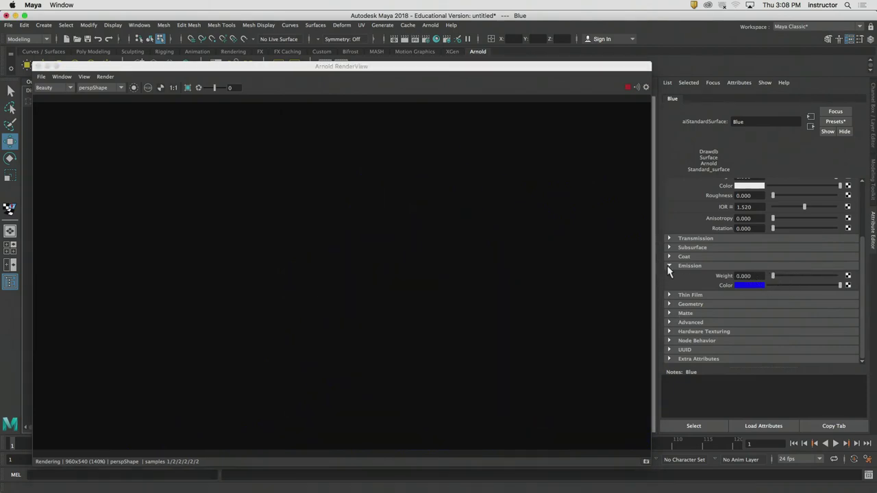
{"action": "left_click_drag", "start_coordinate": [174, 65], "coordinate": [277, 135]}
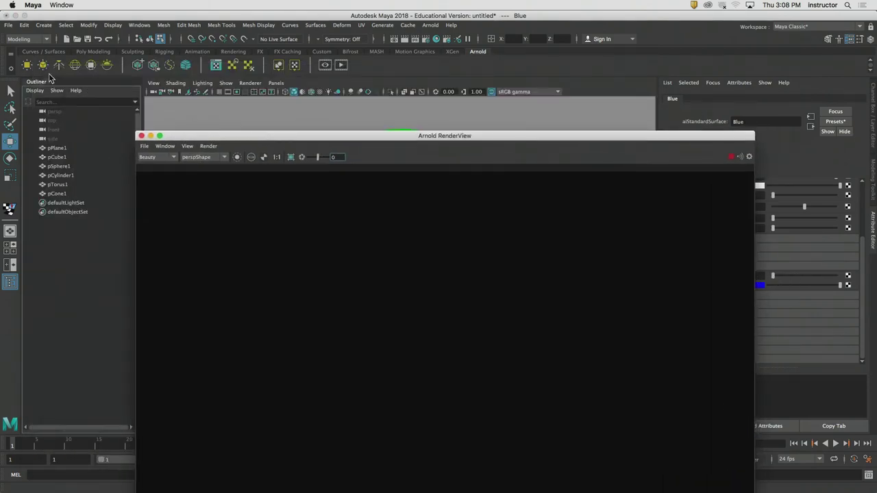
{"action": "left_click", "coordinate": [67, 64]}
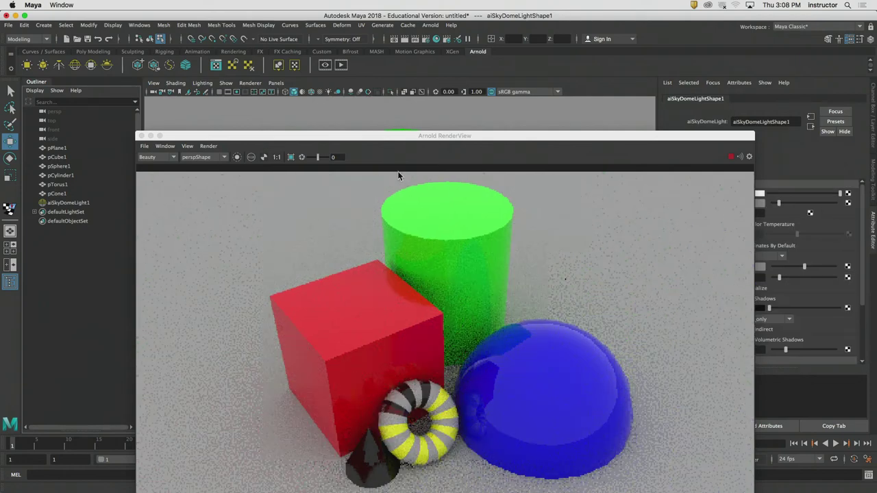
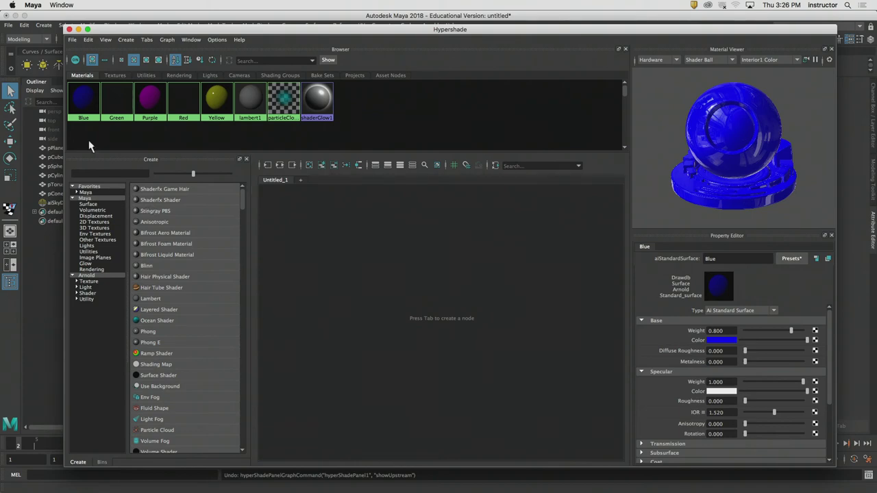
Step: Close the Hypershade, hide Maya, and close the open Finder windows to clear the desktop
{"action": "left_click", "coordinate": [69, 30]}
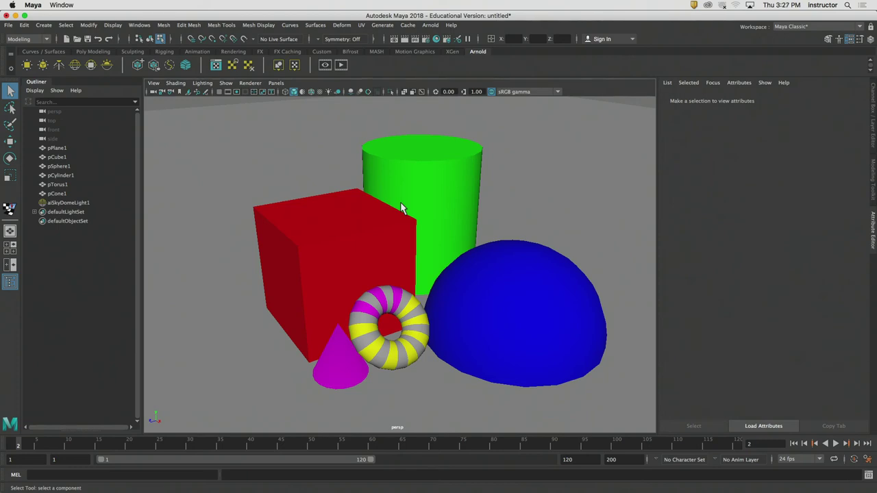
{"action": "left_click", "coordinate": [33, 5]}
{"action": "left_click", "coordinate": [38, 60]}
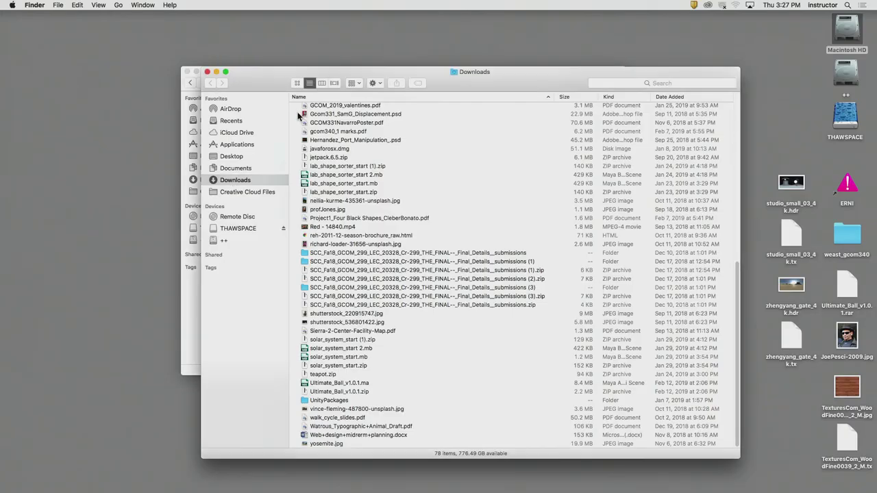
{"action": "left_click", "coordinate": [207, 71]}
{"action": "left_click", "coordinate": [202, 70]}
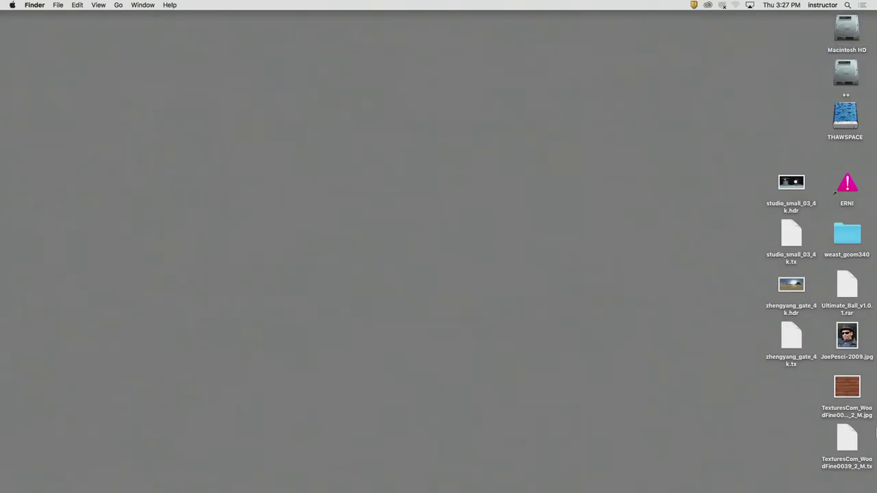
Step: Move TexturesCom_WoodFine0039_2_M.jpg to an empty desktop area, view the wood texture in Preview, and close it
{"action": "left_click_drag", "start_coordinate": [847, 387], "coordinate": [400, 131]}
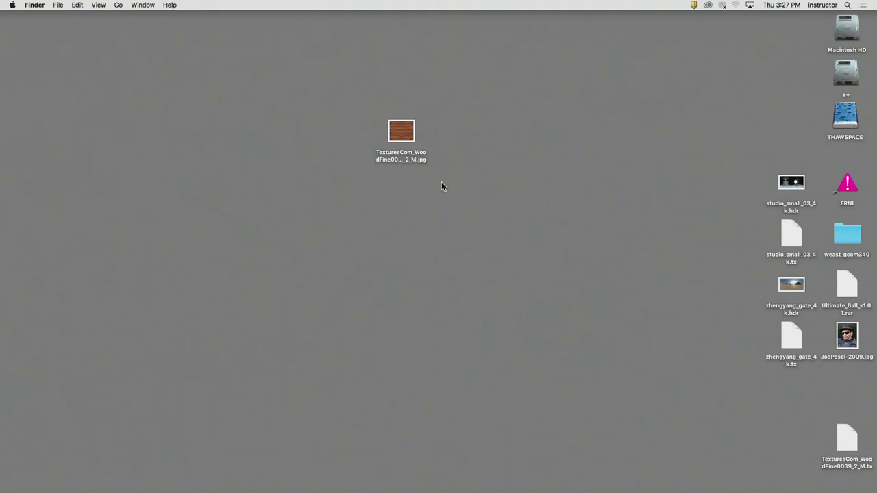
{"action": "double_click", "coordinate": [406, 127]}
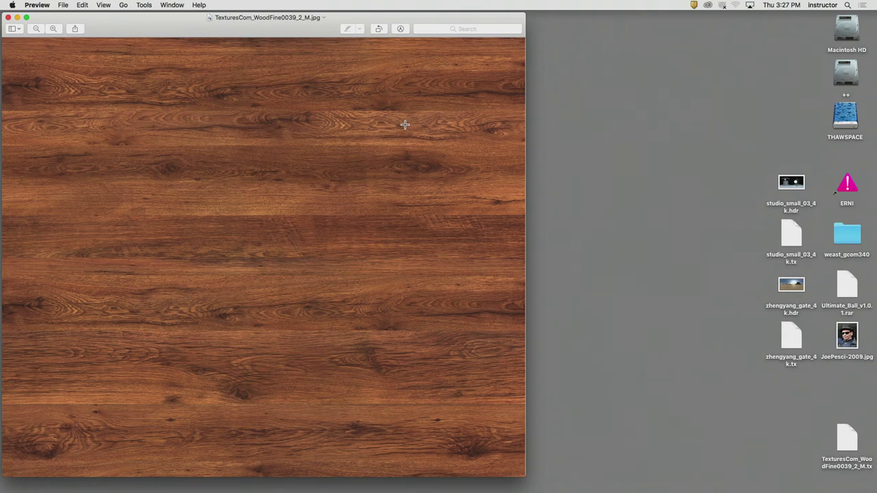
{"action": "left_click_drag", "start_coordinate": [200, 19], "coordinate": [222, 29]}
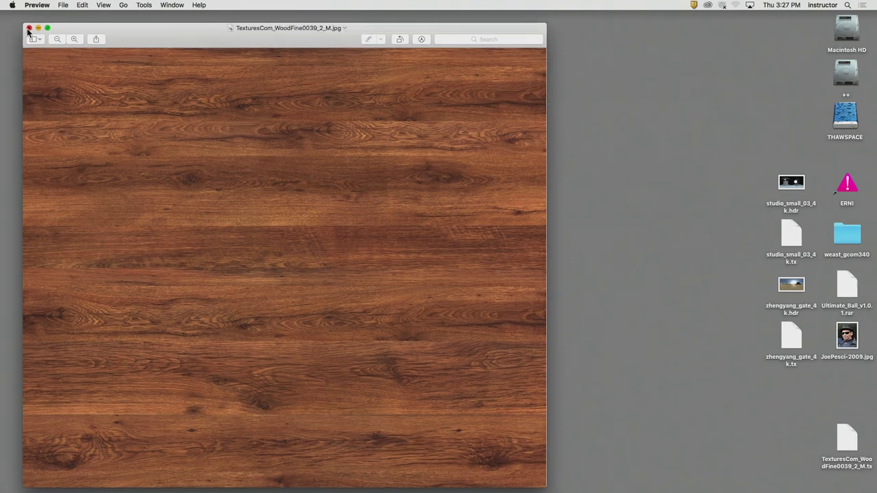
{"action": "left_click", "coordinate": [29, 29]}
Step: Switch to Chrome and look through the photo texture categories on the textures.com home page
{"action": "mouse_move", "coordinate": [177, 487]}
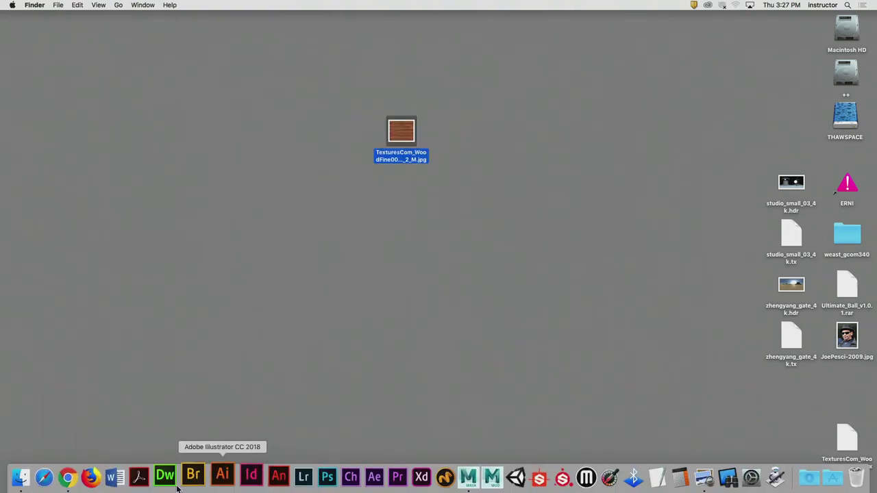
{"action": "left_click", "coordinate": [67, 477]}
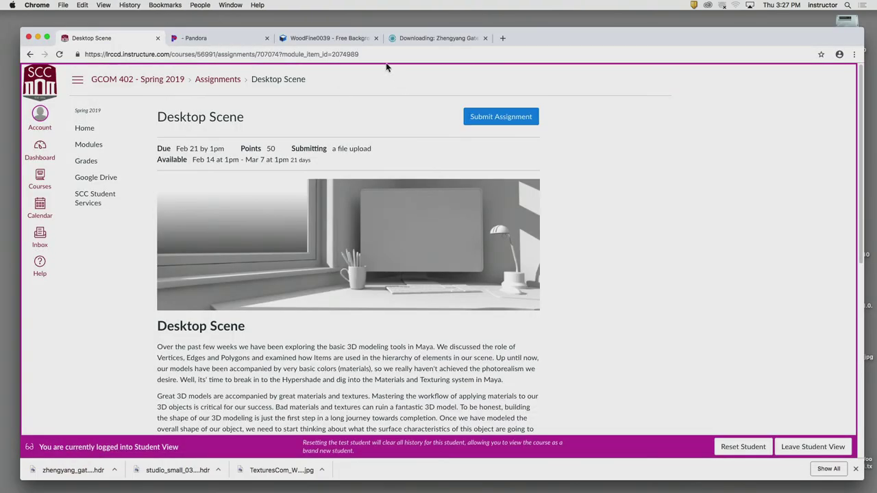
{"action": "left_click", "coordinate": [322, 38]}
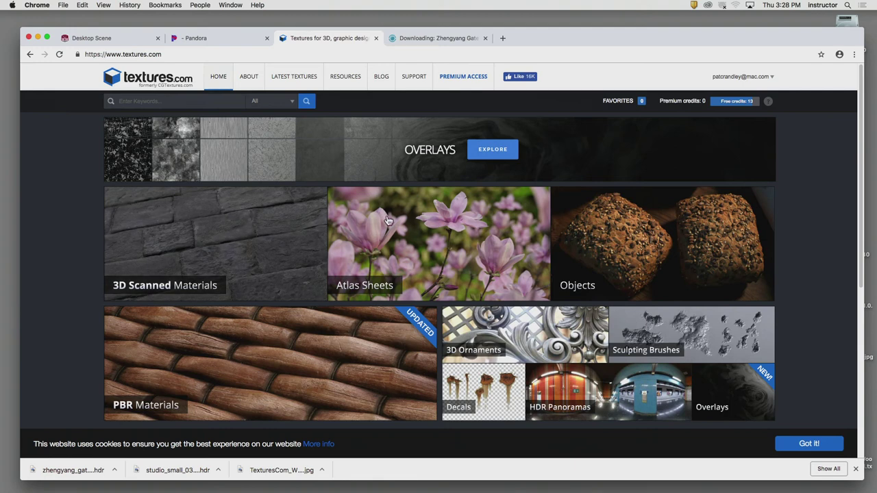
{"action": "left_click_drag", "start_coordinate": [861, 193], "coordinate": [843, 317]}
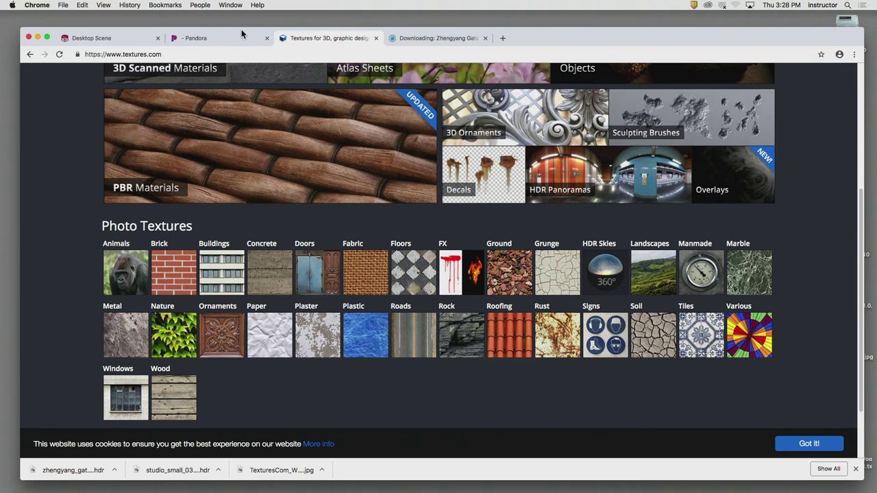
Step: Open the instructor's personal website in a new browser tab and show its Portfolio page
{"action": "left_click", "coordinate": [502, 38]}
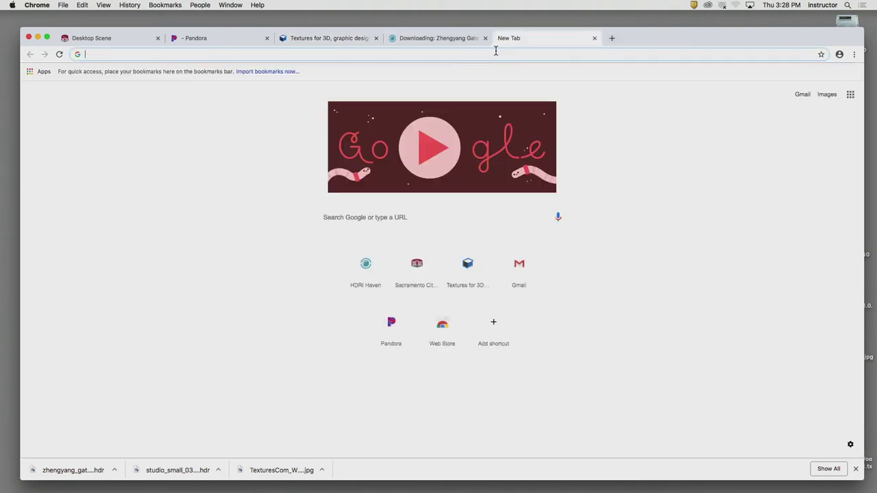
{"action": "type", "text": "patcran"}
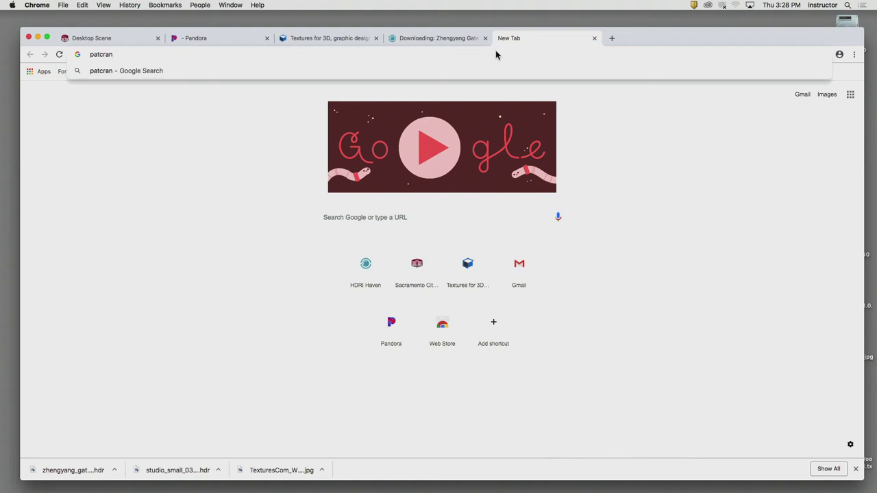
{"action": "type", "text": "dley.com"}
{"action": "key", "text": "Return"}
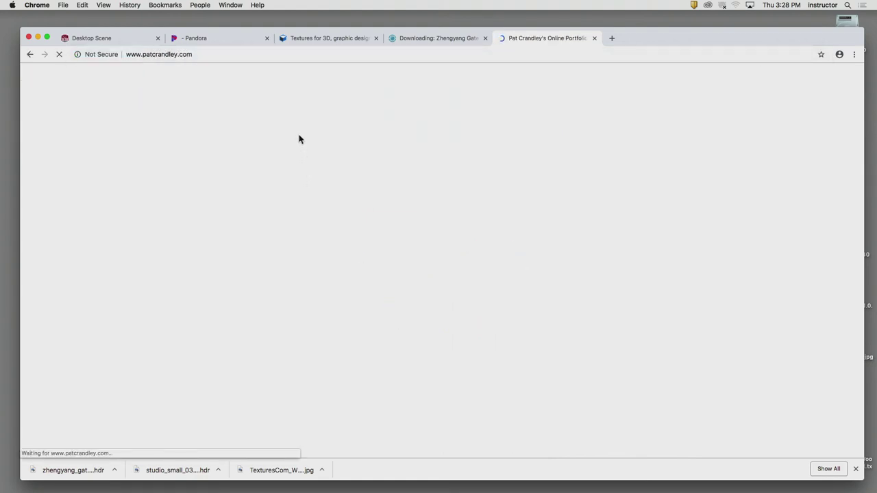
{"action": "left_click", "coordinate": [305, 89]}
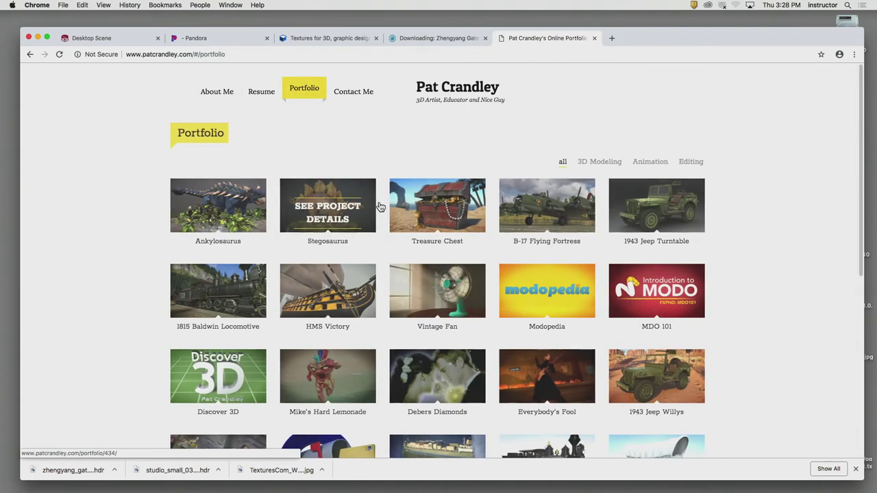
Step: Open the Treasure Chest project from the portfolio and watch its breakdown video full screen on YouTube
{"action": "left_click", "coordinate": [404, 209]}
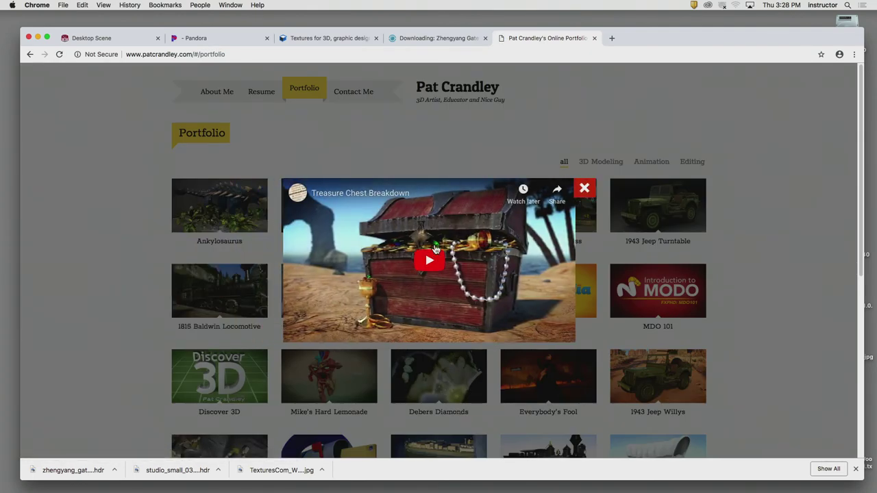
{"action": "left_click", "coordinate": [435, 250]}
{"action": "left_click", "coordinate": [538, 333]}
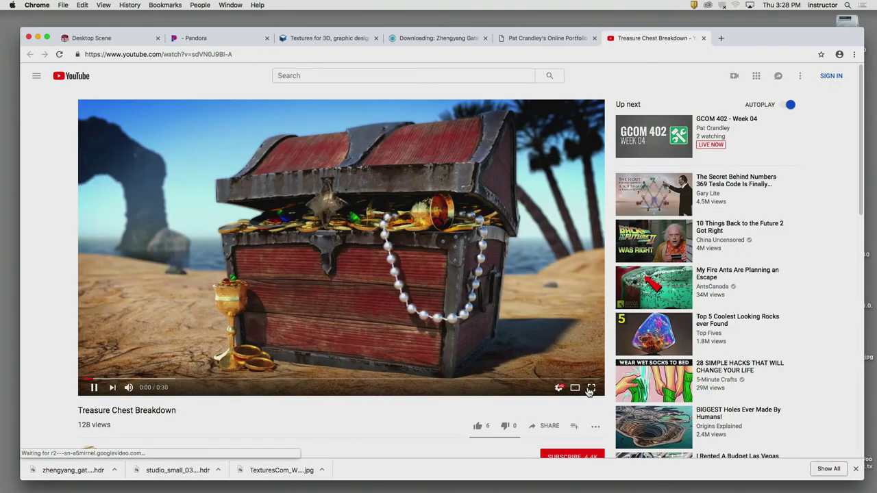
{"action": "left_click", "coordinate": [589, 387]}
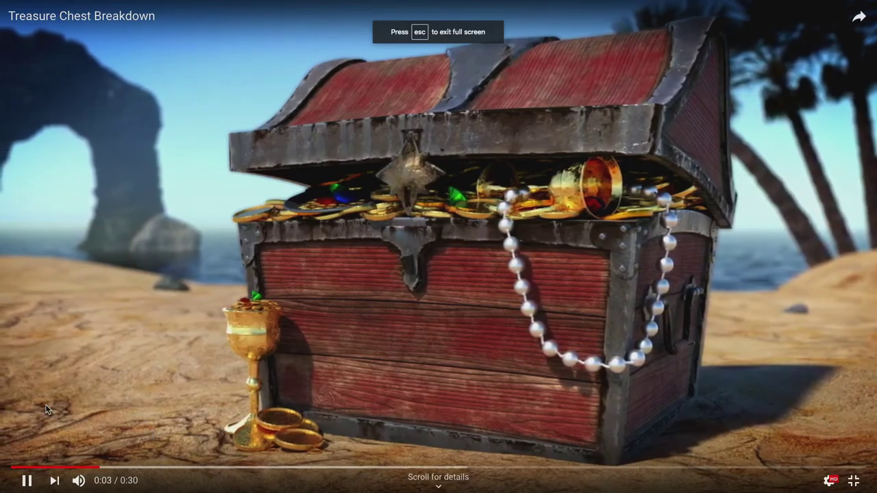
{"action": "left_click", "coordinate": [25, 480]}
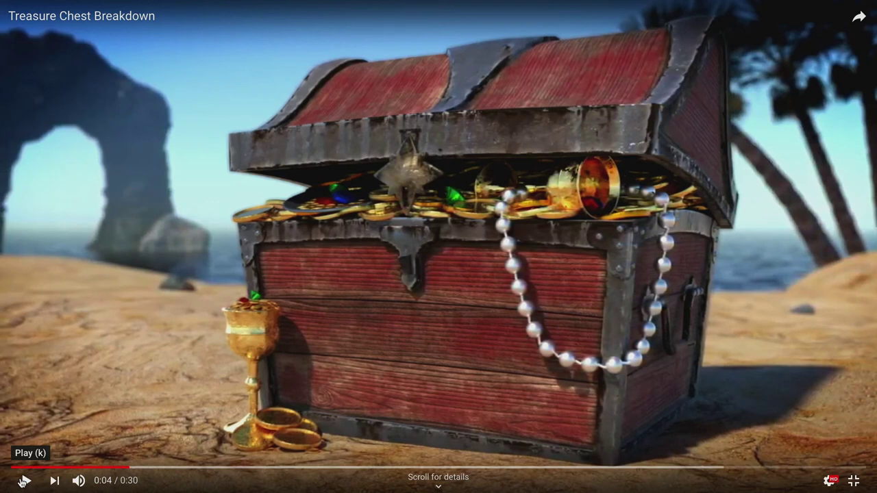
{"action": "left_click", "coordinate": [24, 481]}
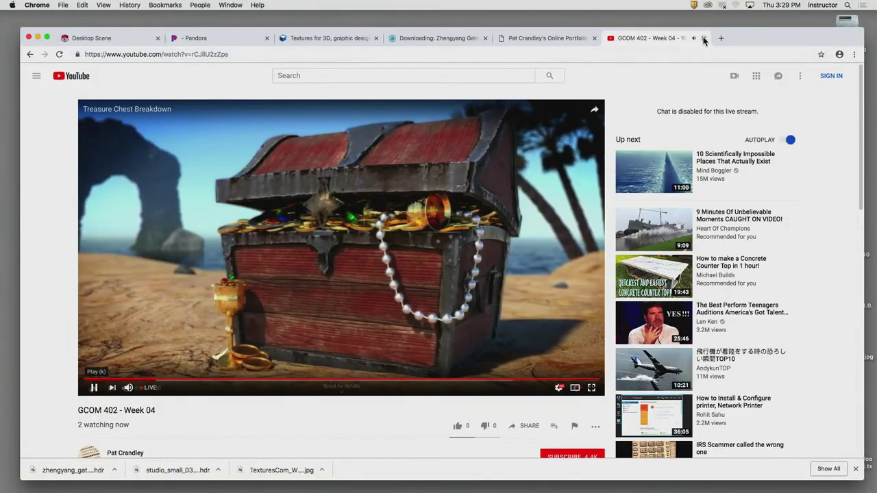
Step: Close the video and portfolio tabs and look through the material and photo texture categories on the textures.com home page
{"action": "left_click", "coordinate": [703, 38]}
{"action": "left_click", "coordinate": [593, 39]}
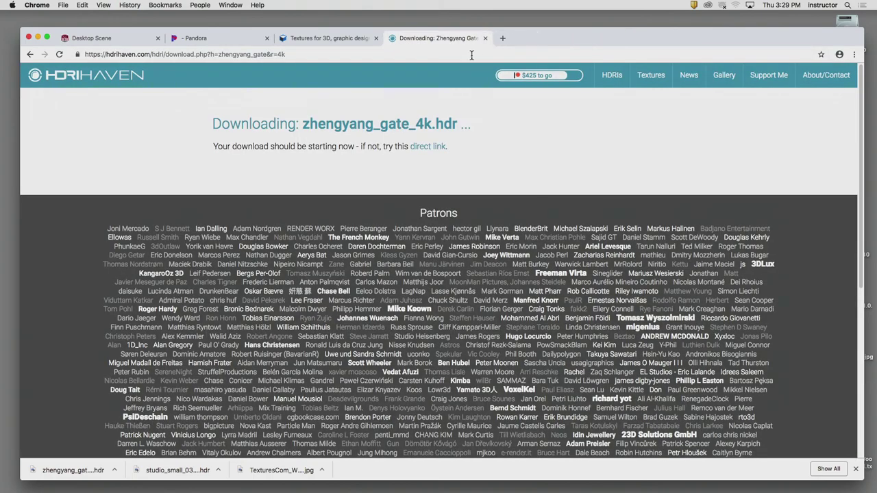
{"action": "left_click", "coordinate": [339, 39]}
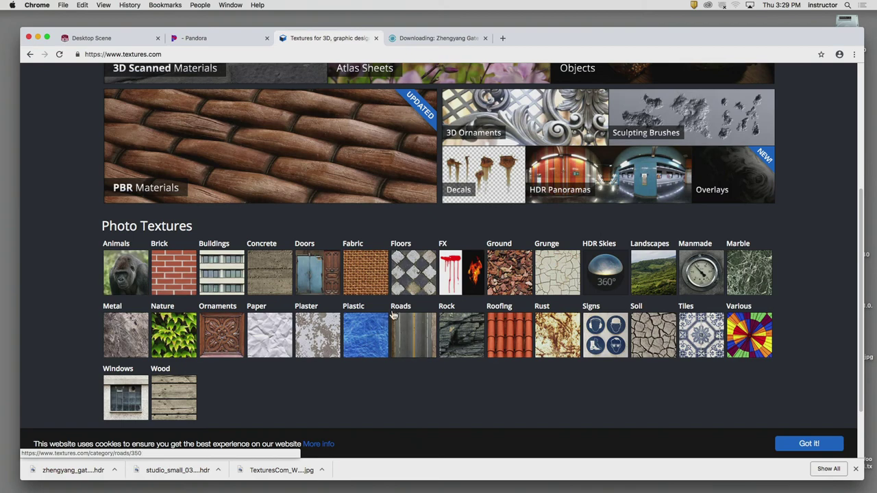
{"action": "scroll", "coordinate": [355, 304], "scroll_direction": "up", "scroll_amount": 4}
{"action": "scroll", "coordinate": [355, 304], "scroll_direction": "up", "scroll_amount": 2}
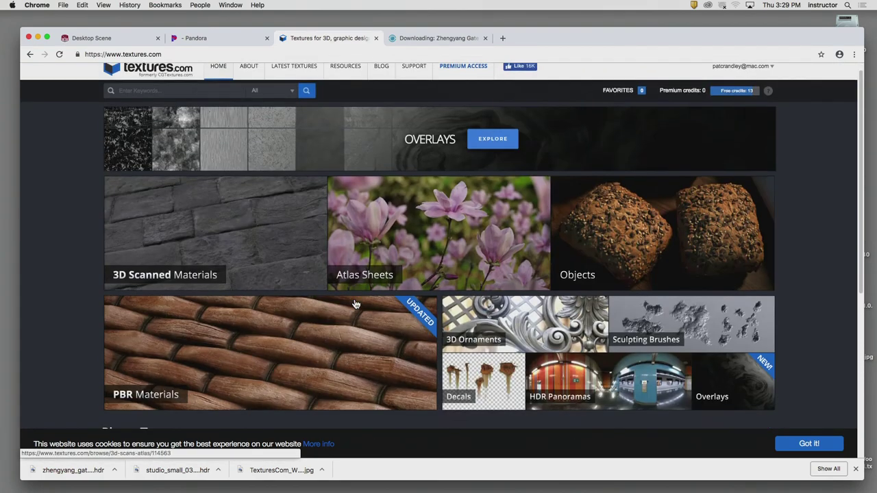
{"action": "scroll", "coordinate": [355, 304], "scroll_direction": "down", "scroll_amount": 7}
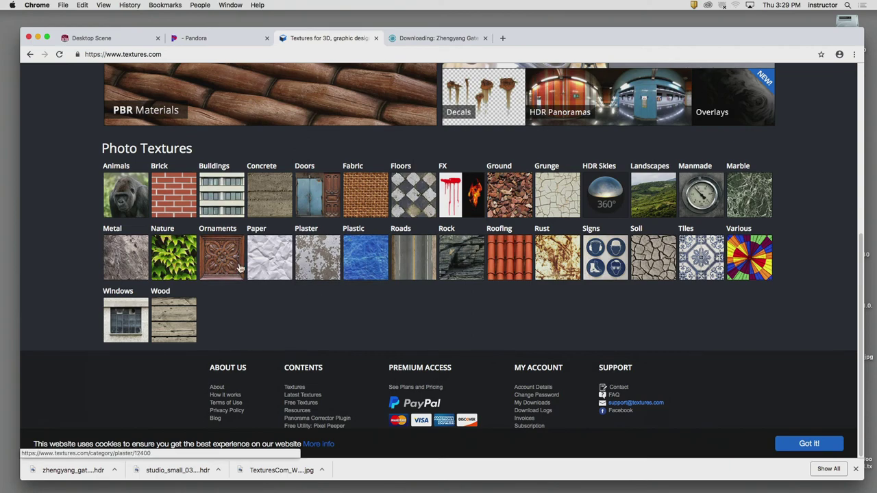
{"action": "scroll", "coordinate": [349, 241], "scroll_direction": "up", "scroll_amount": 9}
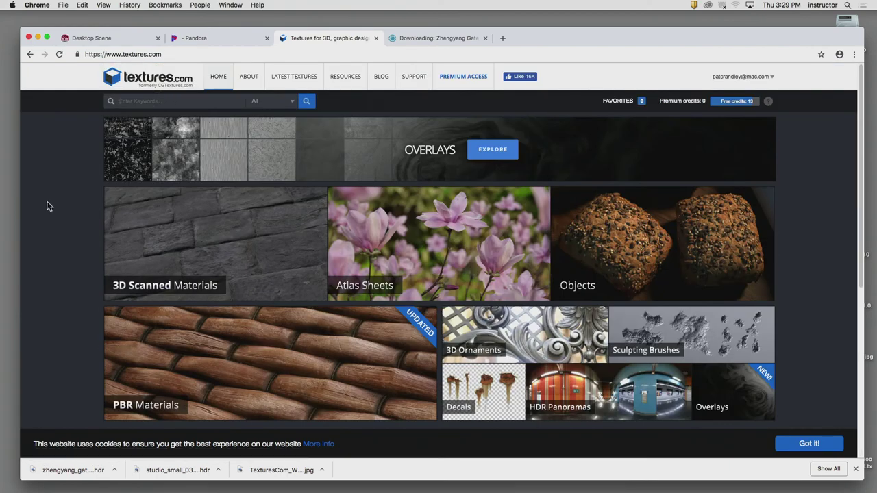
{"action": "scroll", "coordinate": [61, 245], "scroll_direction": "down", "scroll_amount": 5}
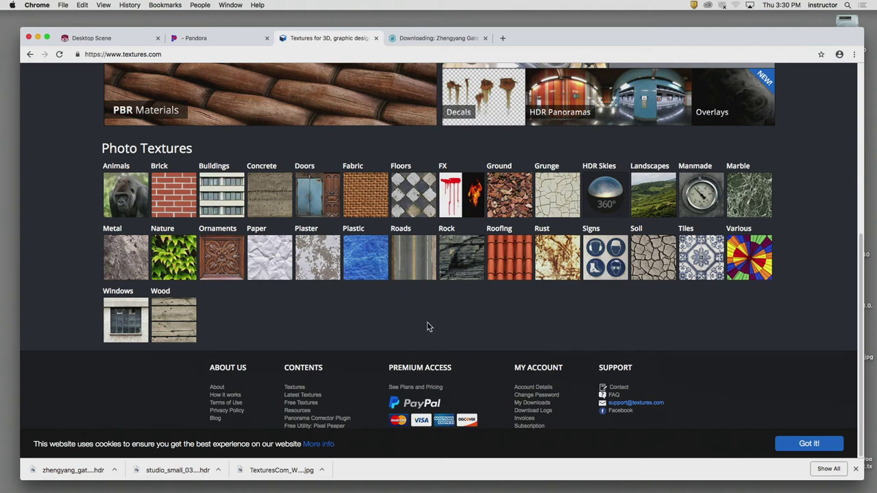
Step: Open the Floors category on textures.com and look through its subcategories
{"action": "left_click", "coordinate": [419, 219]}
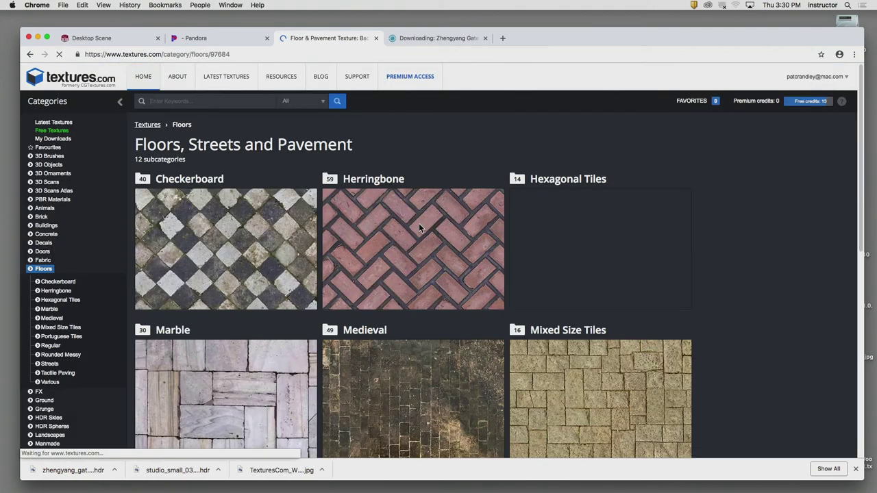
{"action": "scroll", "coordinate": [706, 264], "scroll_direction": "down", "scroll_amount": 6}
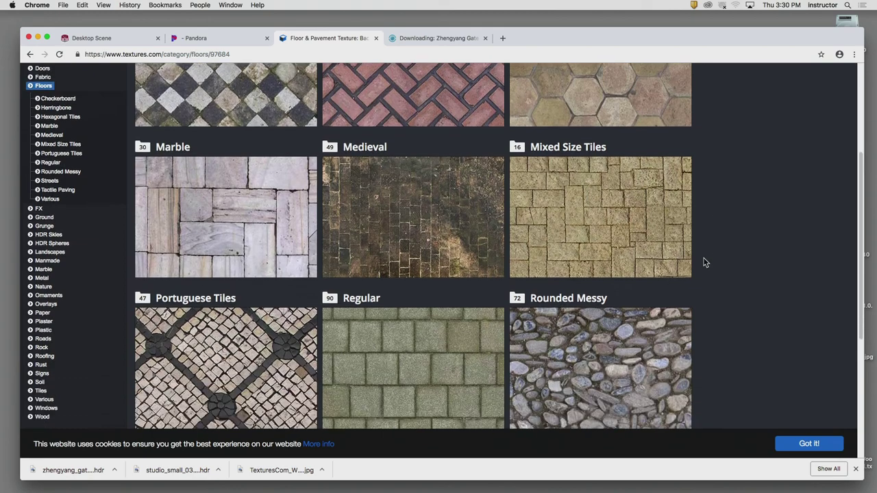
{"action": "scroll", "coordinate": [706, 262], "scroll_direction": "down", "scroll_amount": 1}
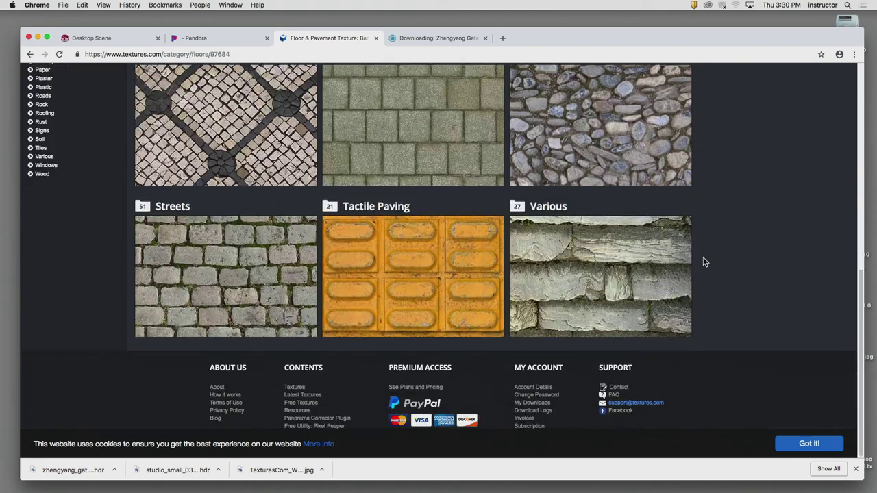
{"action": "scroll", "coordinate": [703, 262], "scroll_direction": "up", "scroll_amount": 3}
Step: Switch to Maya and connect a File texture to the base color of the plane's Ground material
{"action": "left_click", "coordinate": [615, 245]}
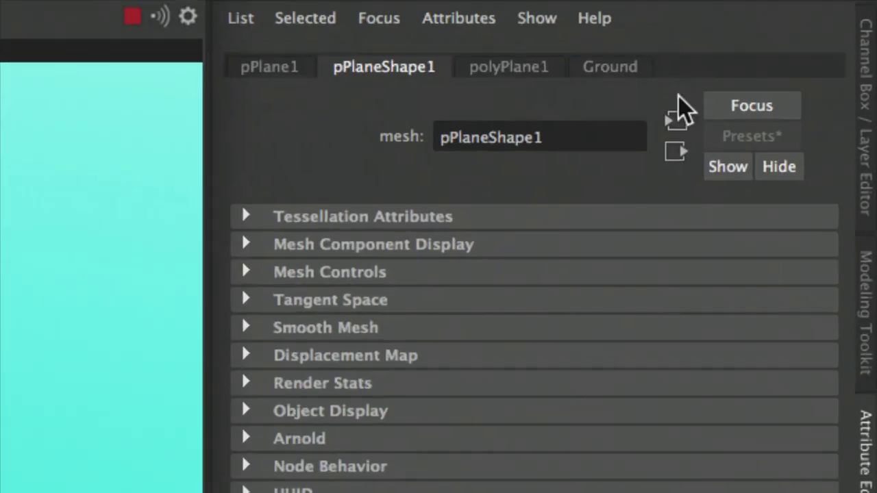
{"action": "left_click", "coordinate": [607, 72]}
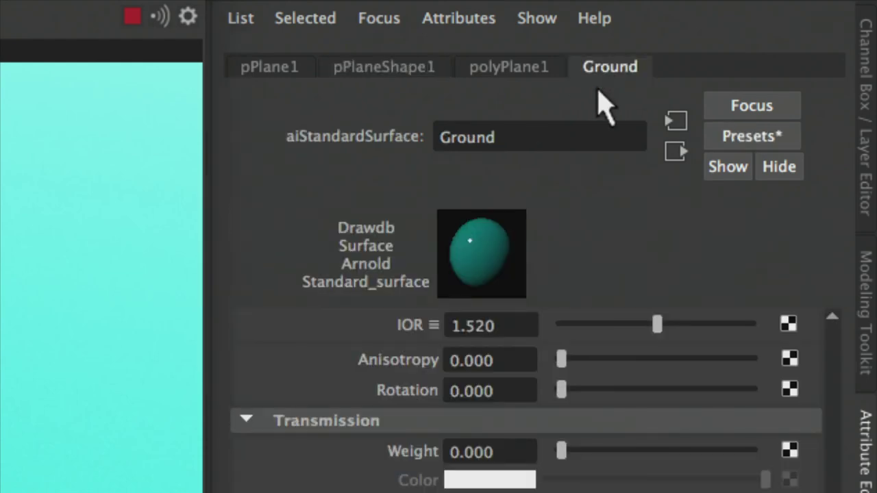
{"action": "scroll", "coordinate": [753, 420], "scroll_direction": "up", "scroll_amount": 10}
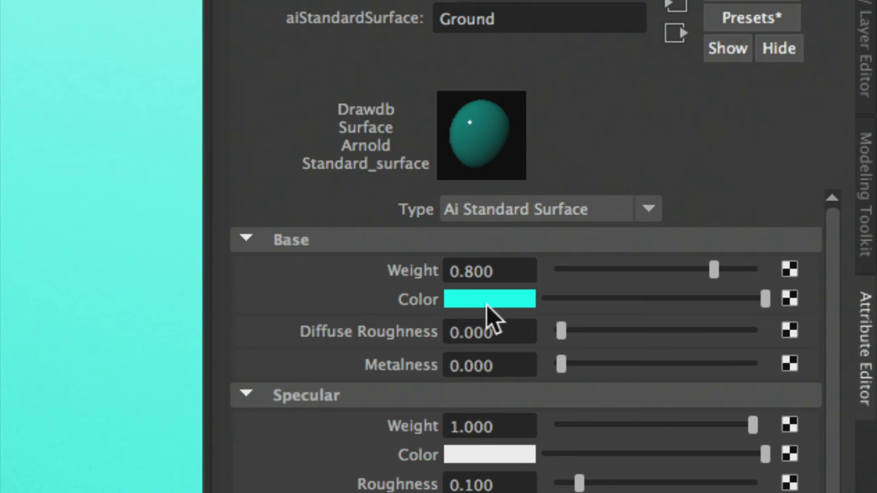
{"action": "left_click", "coordinate": [789, 299]}
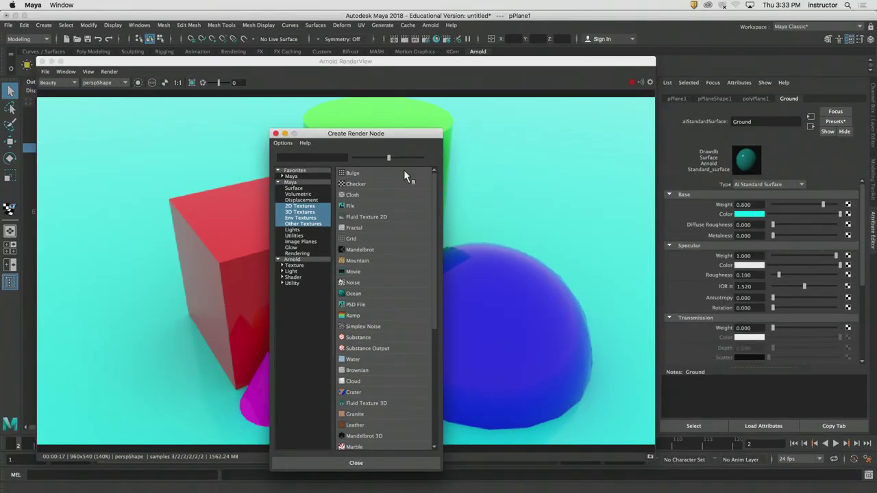
{"action": "left_click_drag", "start_coordinate": [355, 133], "coordinate": [389, 107]}
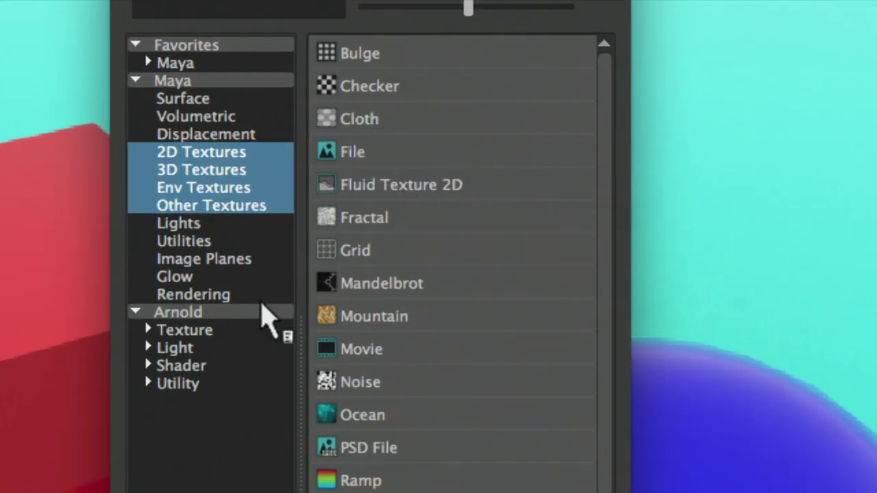
{"action": "left_click_drag", "start_coordinate": [226, 152], "coordinate": [269, 288]}
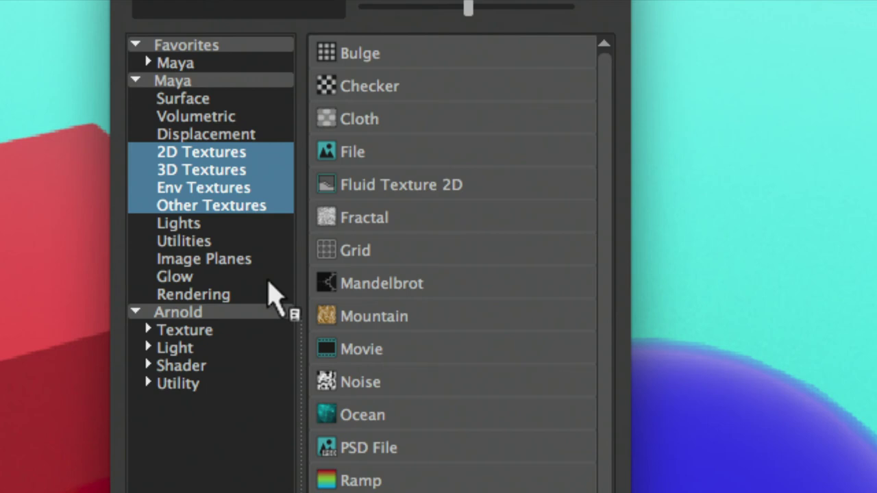
{"action": "left_click_drag", "start_coordinate": [267, 282], "coordinate": [344, 165]}
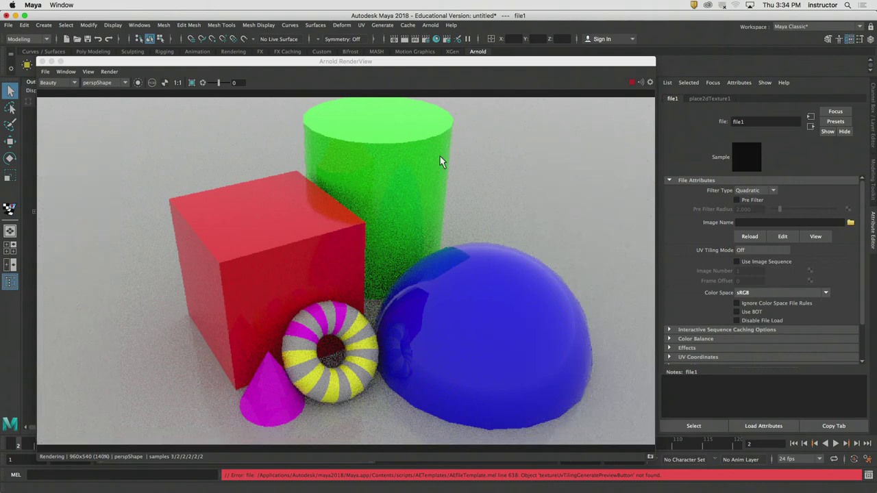
Step: Close the Arnold RenderView, view the Ground material's node network in the Hypershade, and close the Hypershade
{"action": "left_click_drag", "start_coordinate": [317, 61], "coordinate": [317, 65]}
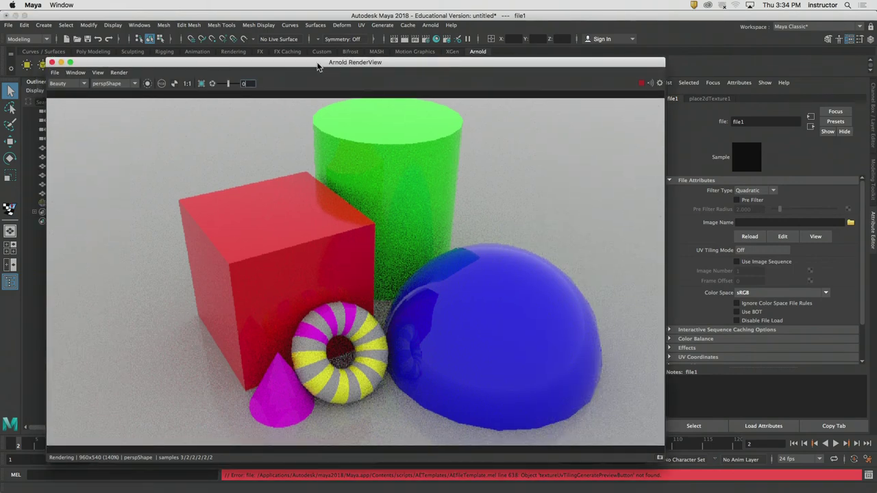
{"action": "left_click", "coordinate": [52, 62]}
{"action": "left_click", "coordinate": [435, 39]}
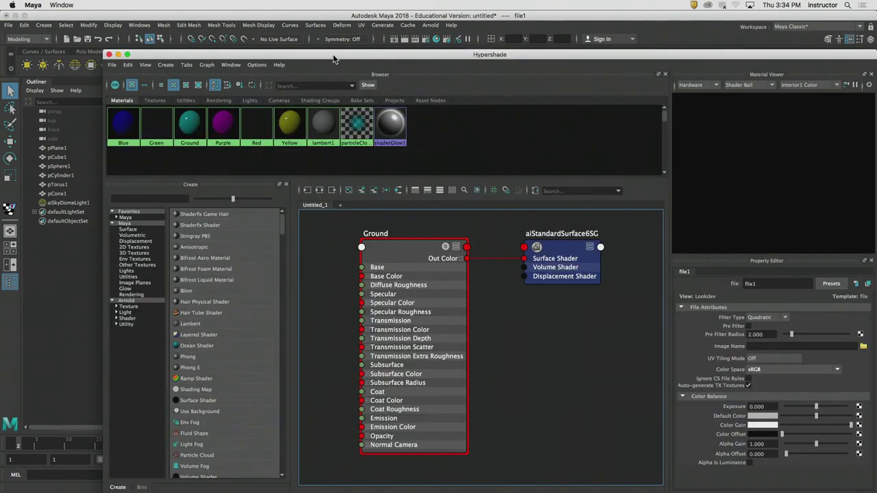
{"action": "left_click_drag", "start_coordinate": [397, 55], "coordinate": [315, 36]}
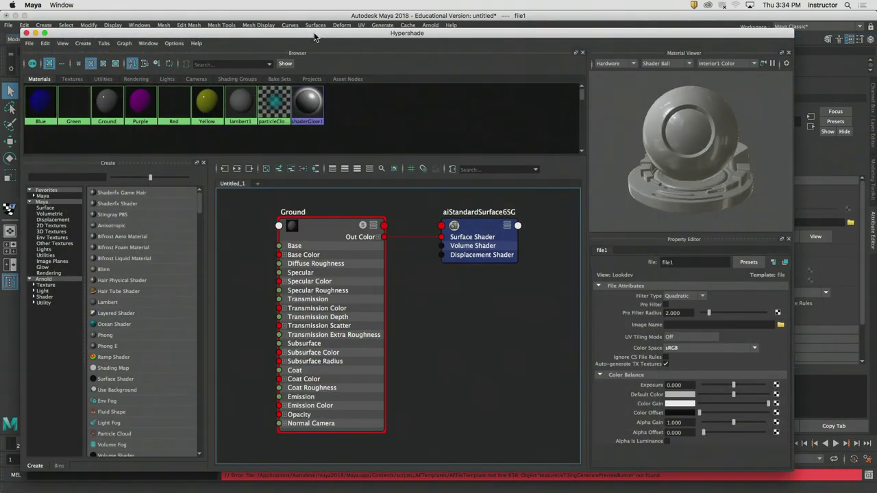
{"action": "left_click", "coordinate": [26, 33]}
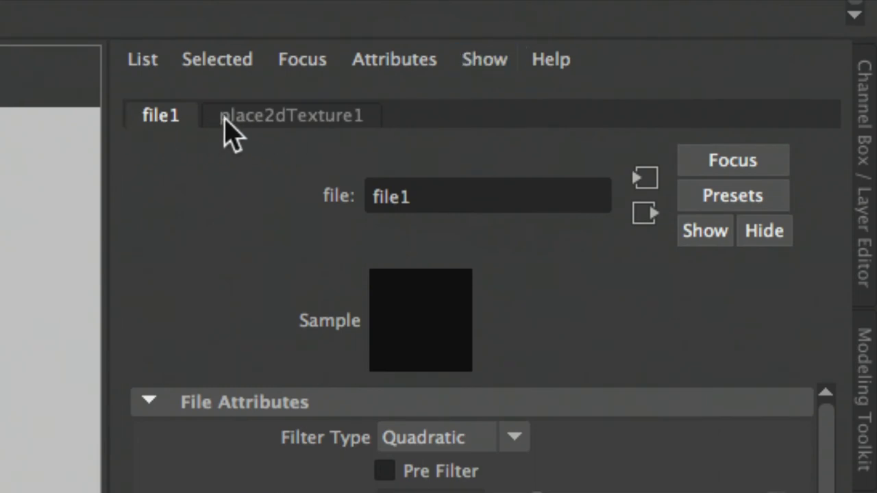
Step: Check the place2dTexture1 node, and load TexturesCom_WoodFine0039_2_M.jpg from the Desktop as the image of the file1 texture
{"action": "left_click", "coordinate": [288, 124]}
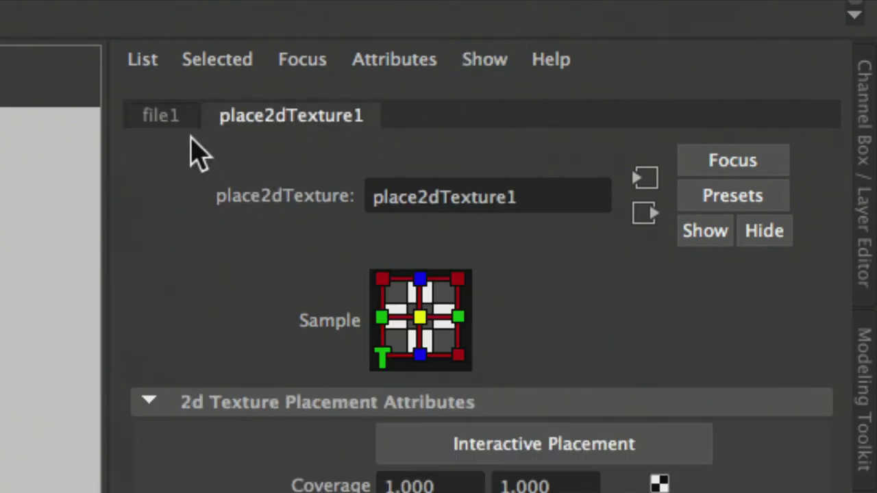
{"action": "left_click", "coordinate": [169, 114]}
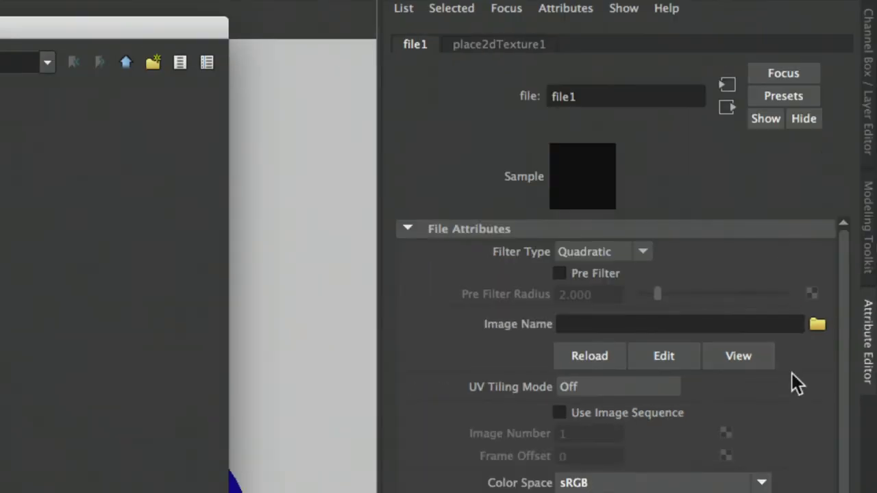
{"action": "left_click", "coordinate": [785, 296]}
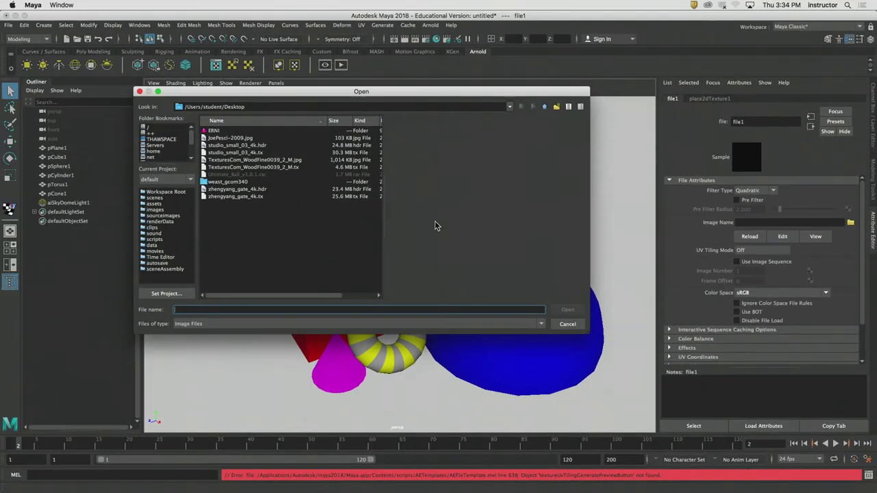
{"action": "left_click", "coordinate": [273, 161]}
{"action": "left_click", "coordinate": [574, 310]}
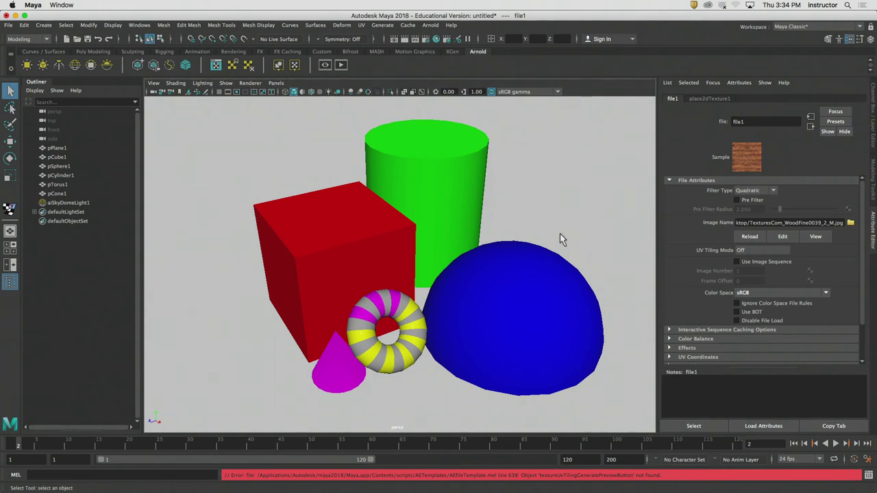
Step: Render the scene in the Arnold RenderView, examine the wood ground from a higher angle, and close the render window
{"action": "left_click", "coordinate": [341, 65]}
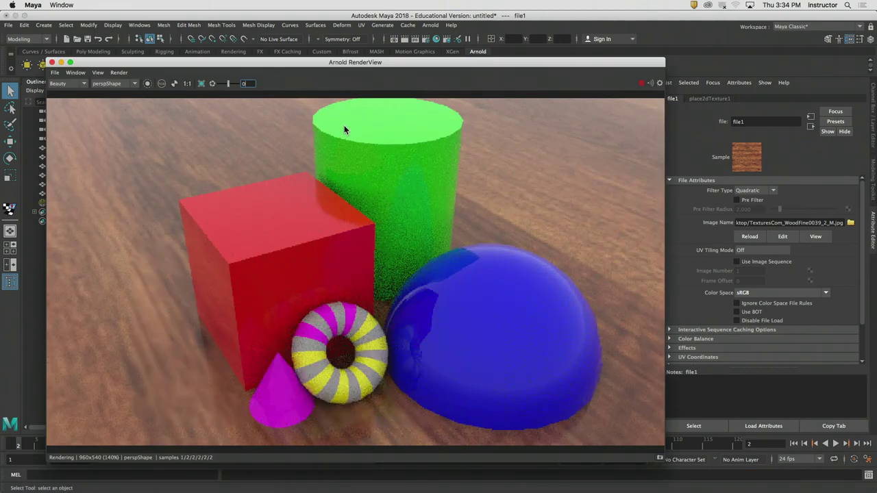
{"action": "left_click_drag", "start_coordinate": [344, 125], "coordinate": [376, 173], "text": "alt"}
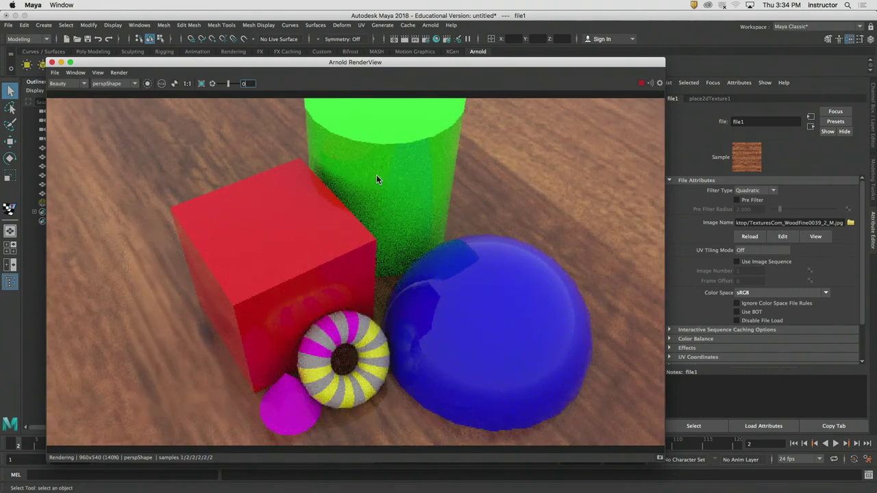
{"action": "left_click_drag", "start_coordinate": [376, 180], "coordinate": [380, 169], "text": "alt"}
{"action": "left_click", "coordinate": [53, 62]}
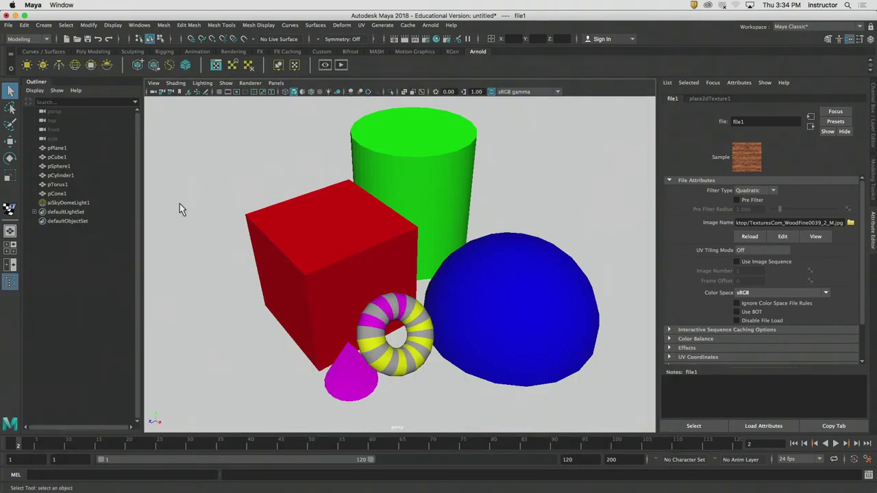
Step: Turn on textured display in the perspective viewport, and switch the viewport to wireframe
{"action": "left_click_drag", "start_coordinate": [378, 255], "coordinate": [382, 252], "text": "alt"}
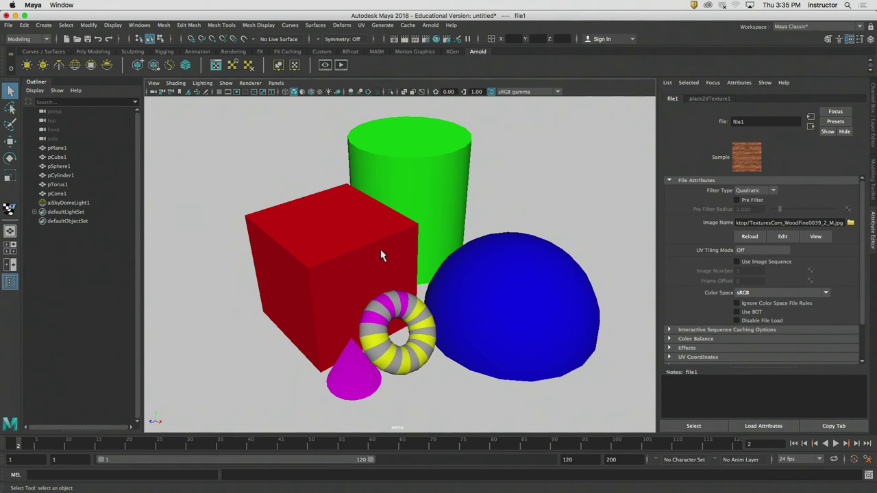
{"action": "key", "text": "6"}
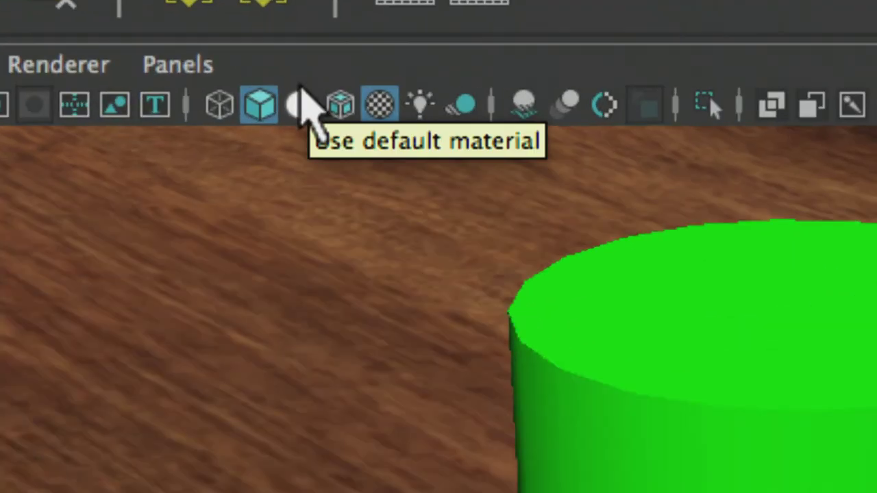
{"action": "left_click", "coordinate": [219, 106]}
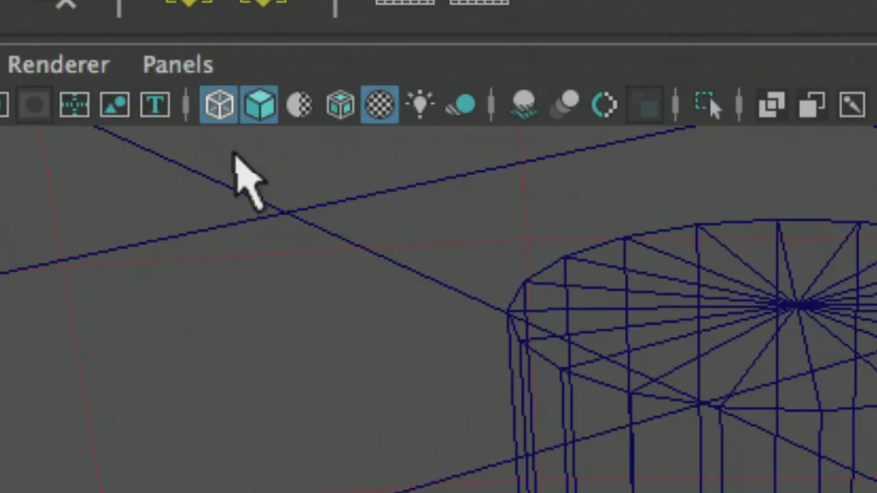
Step: Return the perspective viewport to smooth shading, and preview the scene with the default material before restoring the assigned materials
{"action": "left_click", "coordinate": [260, 106]}
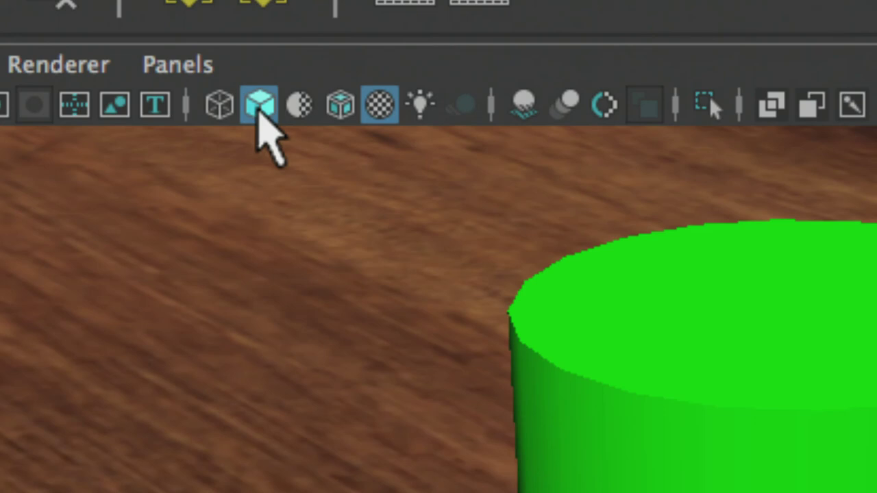
{"action": "left_click", "coordinate": [298, 106]}
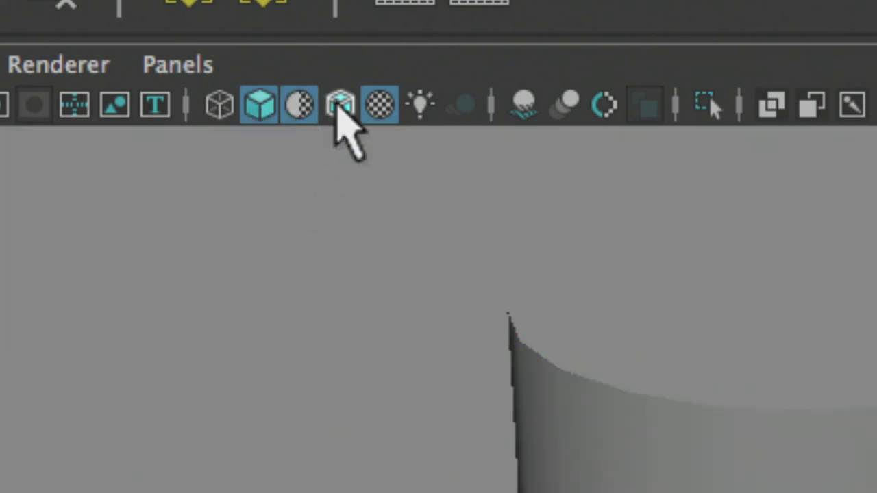
{"action": "left_click", "coordinate": [299, 106]}
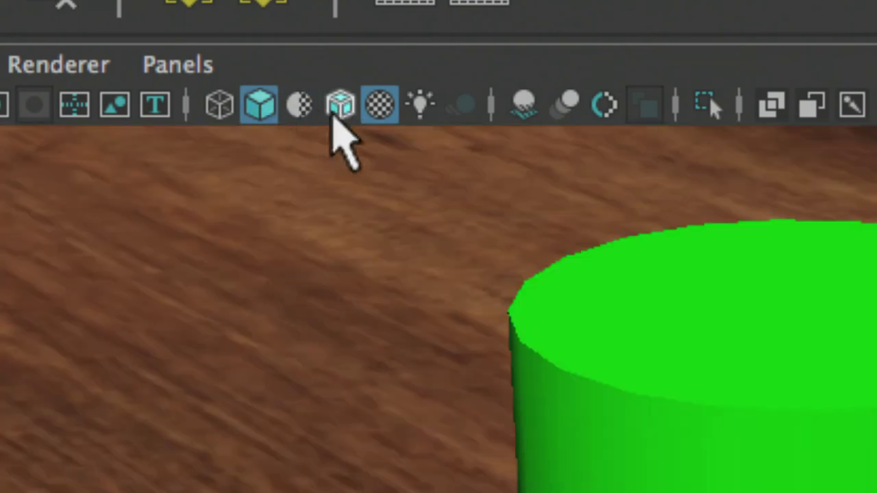
Step: Toggle textured display off and on, and turn on the use of all scene lights in the perspective viewport
{"action": "left_click", "coordinate": [379, 106]}
{"action": "left_click", "coordinate": [379, 108]}
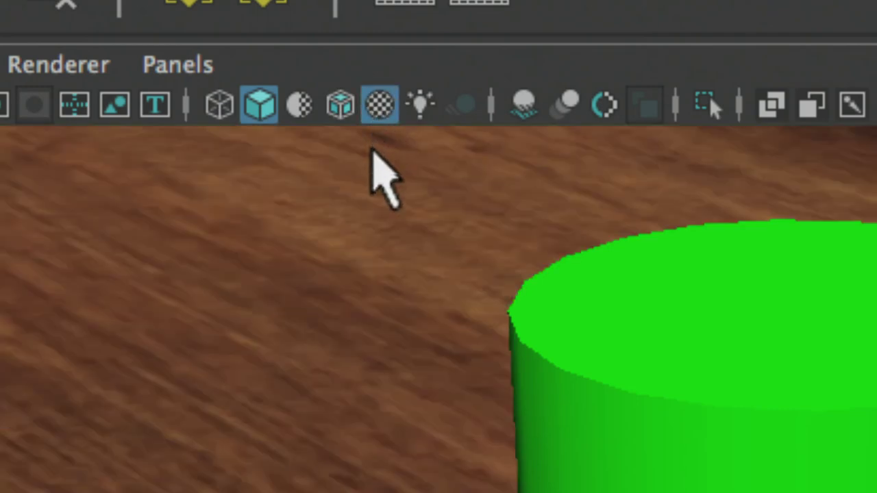
{"action": "left_click", "coordinate": [379, 110]}
{"action": "left_click", "coordinate": [377, 108]}
{"action": "left_click", "coordinate": [419, 104]}
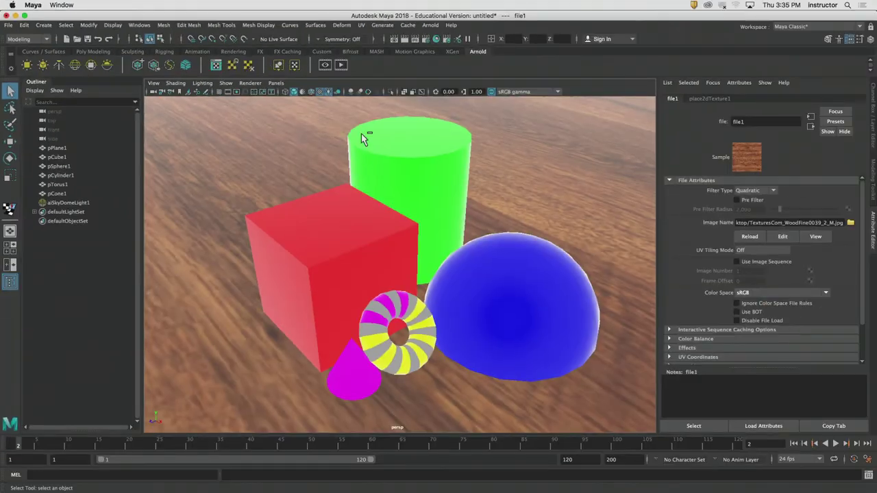
{"action": "left_click_drag", "start_coordinate": [424, 273], "coordinate": [437, 255], "text": "alt"}
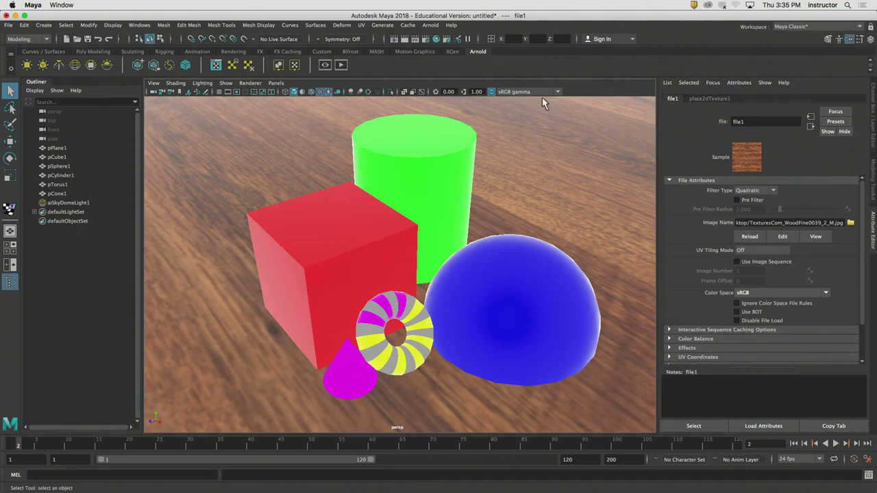
{"action": "left_click_drag", "start_coordinate": [454, 188], "coordinate": [438, 180], "text": "alt"}
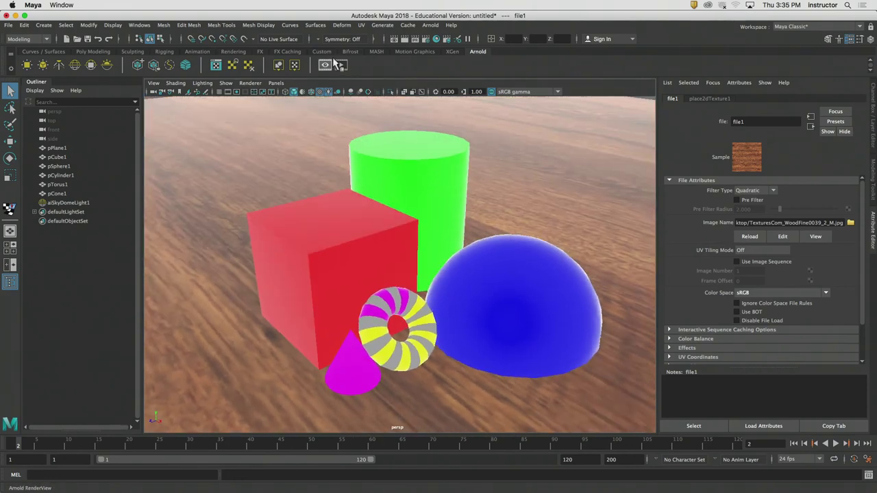
Step: Open the Hypershade, check the Ground material's attributes, and clear the node graph
{"action": "left_click", "coordinate": [435, 40]}
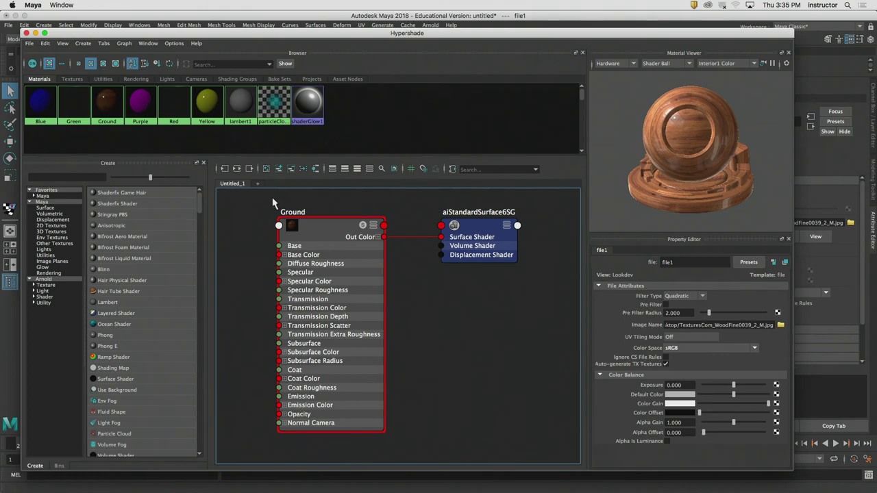
{"action": "left_click", "coordinate": [114, 111]}
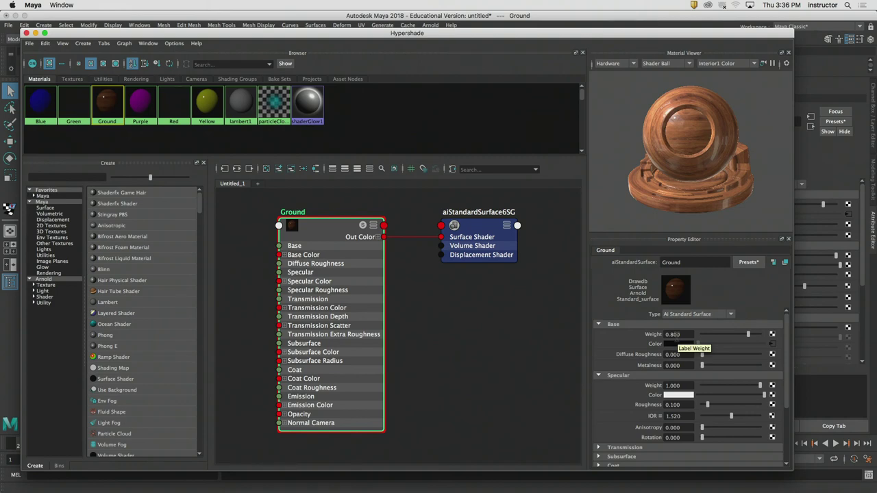
{"action": "left_click", "coordinate": [498, 309]}
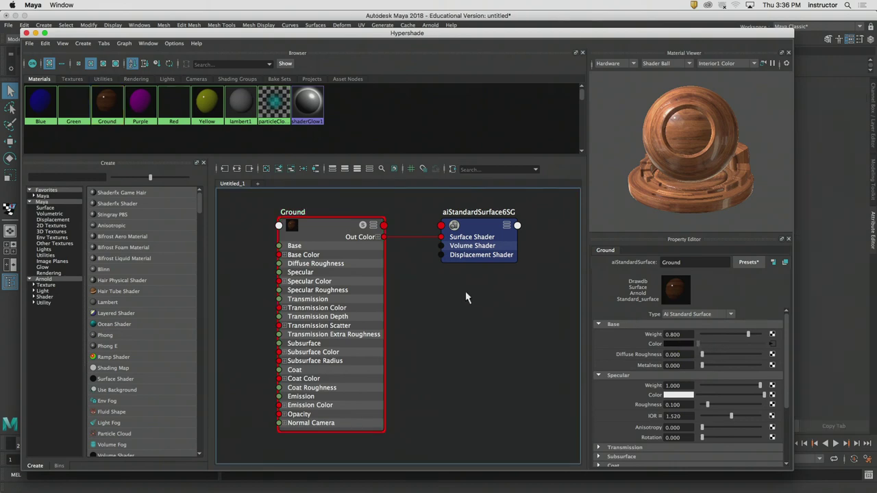
{"action": "middle_click_drag", "start_coordinate": [465, 291], "coordinate": [480, 302], "text": "alt"}
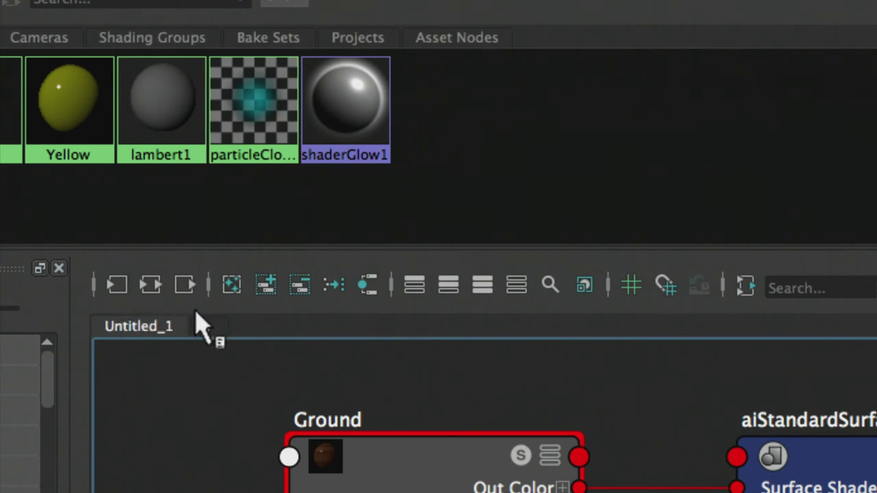
{"action": "left_click", "coordinate": [232, 285]}
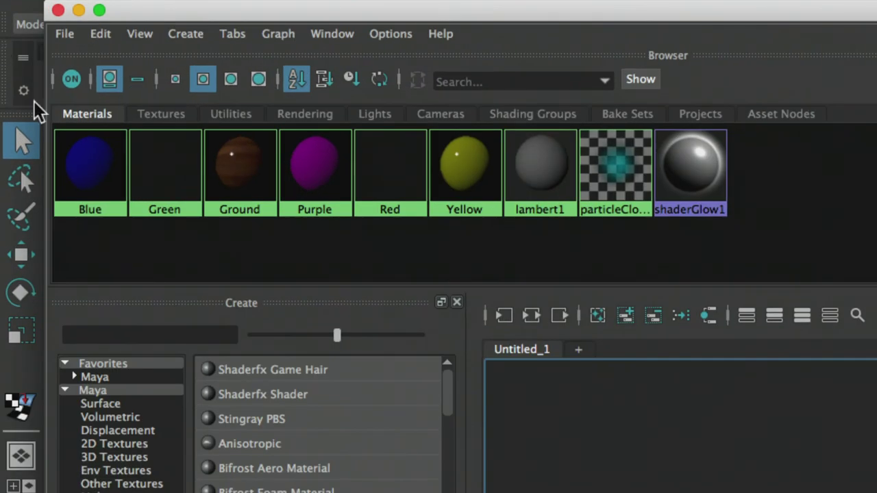
Step: Graph the Ground material's input and output connections, and narrow the Create pane to enlarge the node work area
{"action": "left_click", "coordinate": [232, 158]}
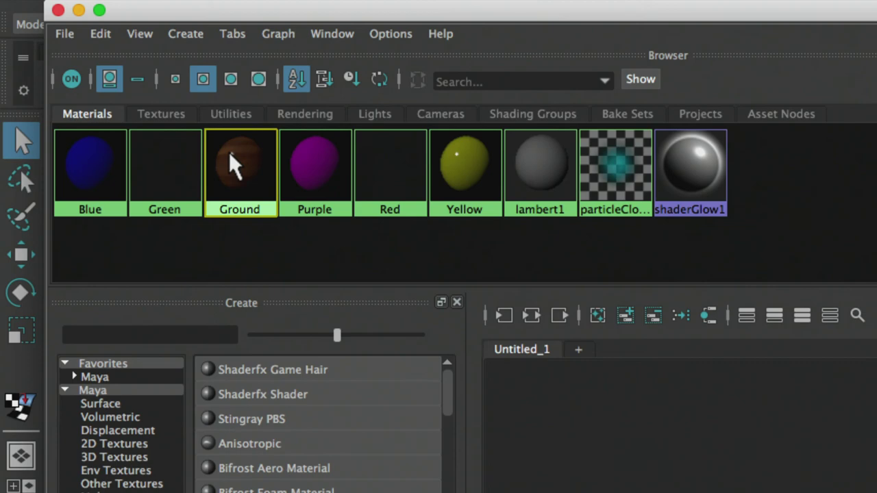
{"action": "left_click", "coordinate": [529, 315]}
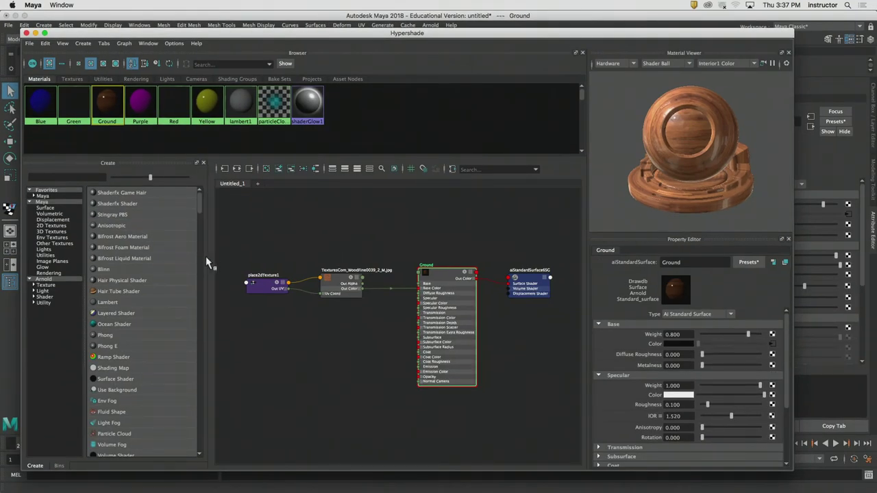
{"action": "left_click_drag", "start_coordinate": [206, 263], "coordinate": [127, 263]}
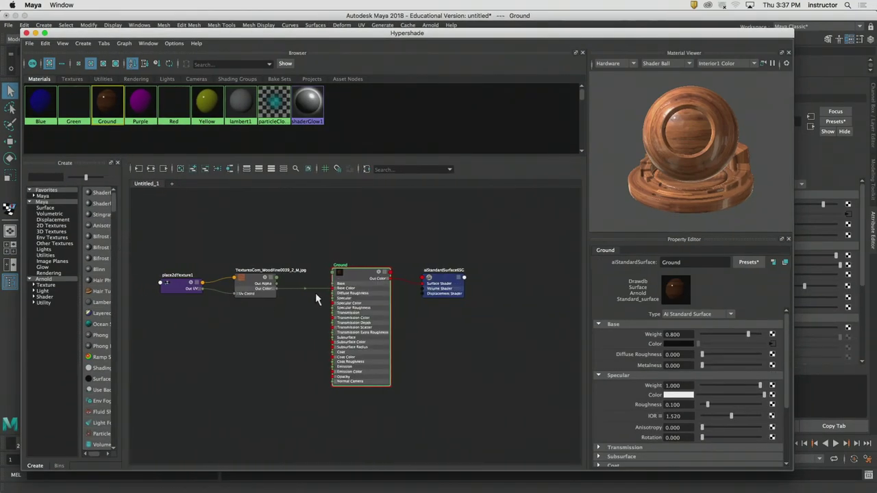
{"action": "scroll", "coordinate": [308, 235], "scroll_direction": "up", "scroll_amount": 5}
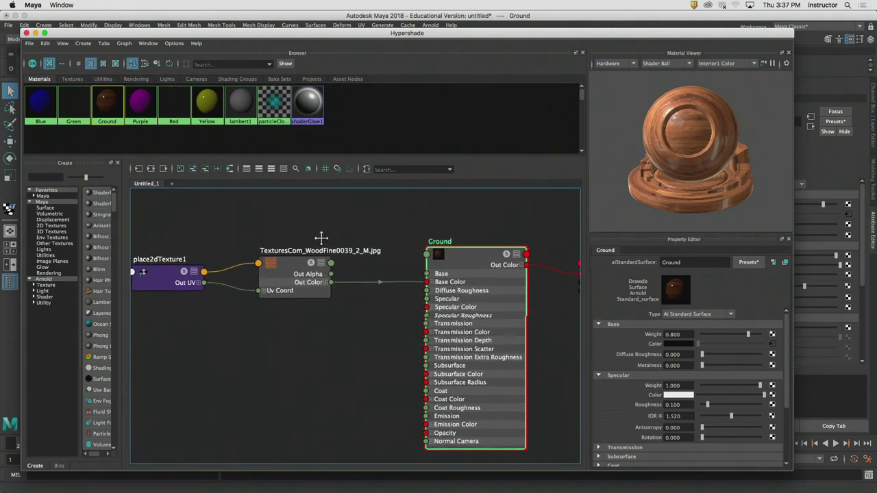
{"action": "mouse_move", "coordinate": [321, 237]}
{"action": "middle_mouse_down", "text": "alt"}
{"action": "mouse_move", "coordinate": [293, 230]}
{"action": "mouse_move", "coordinate": [305, 235]}
{"action": "middle_mouse_up", "text": "alt"}
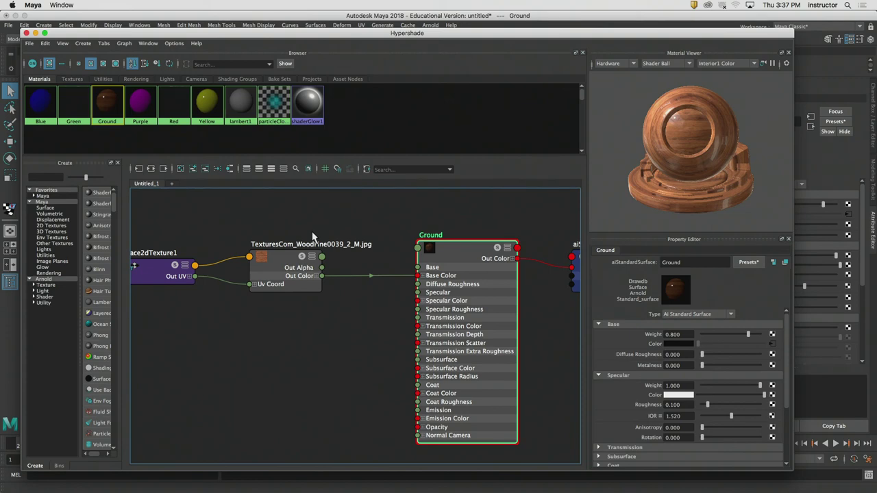
{"action": "middle_click_drag", "start_coordinate": [313, 237], "coordinate": [297, 221], "text": "alt"}
{"action": "scroll", "coordinate": [443, 260], "scroll_direction": "up", "scroll_amount": 4}
{"action": "scroll", "coordinate": [443, 261], "scroll_direction": "down", "scroll_amount": 2}
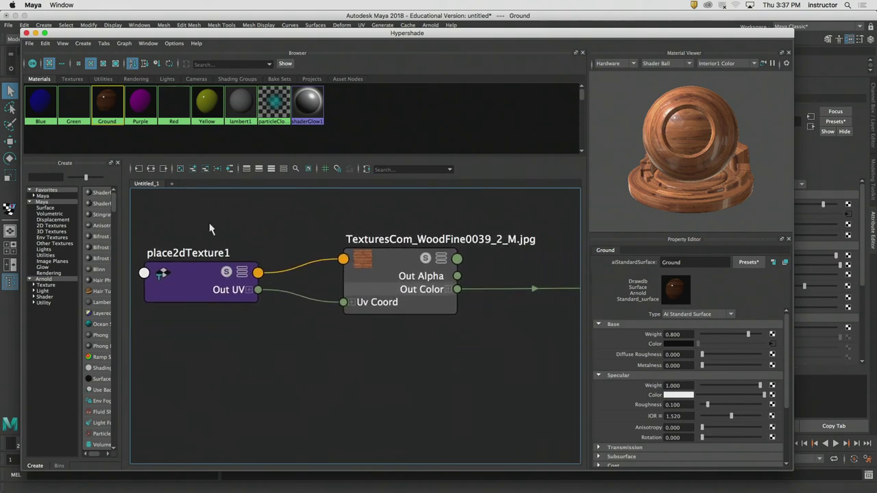
Step: Examine the place2dTexture1 placement attributes and the wood file texture's full image path and color balance attributes
{"action": "left_click_drag", "start_coordinate": [209, 229], "coordinate": [245, 313]}
{"action": "left_click_drag", "start_coordinate": [347, 207], "coordinate": [440, 313]}
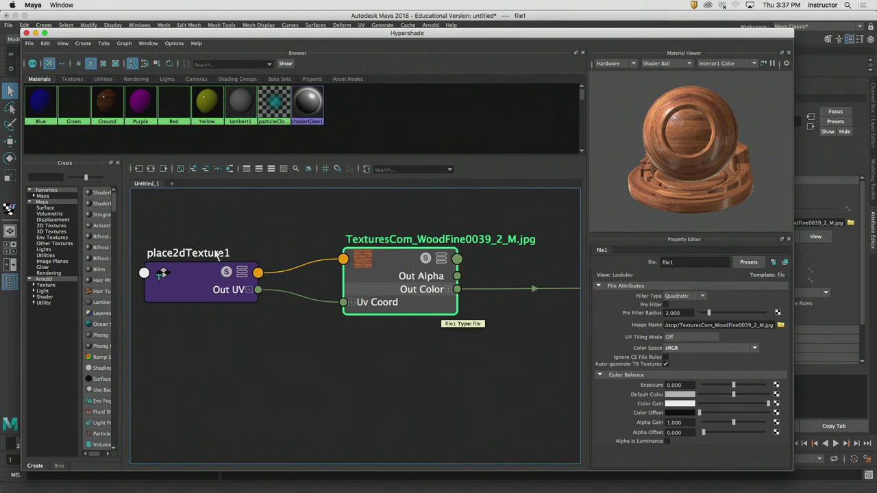
{"action": "left_click_drag", "start_coordinate": [221, 254], "coordinate": [194, 318]}
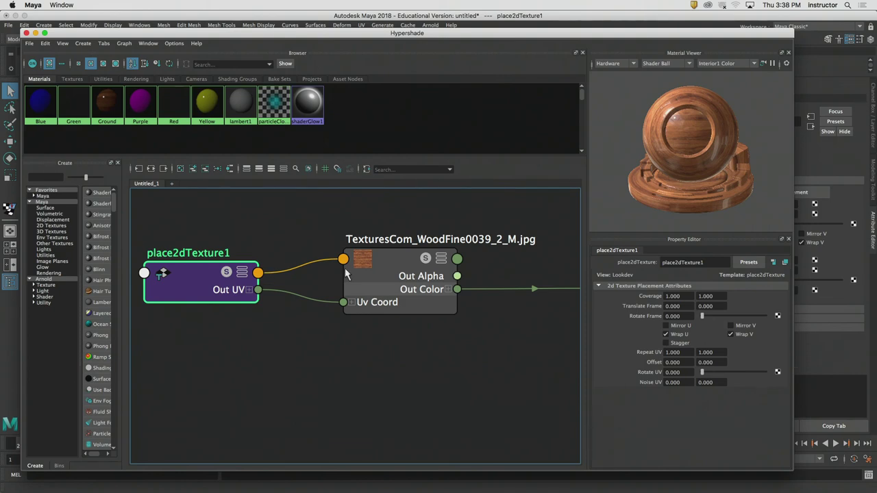
{"action": "left_click", "coordinate": [401, 303]}
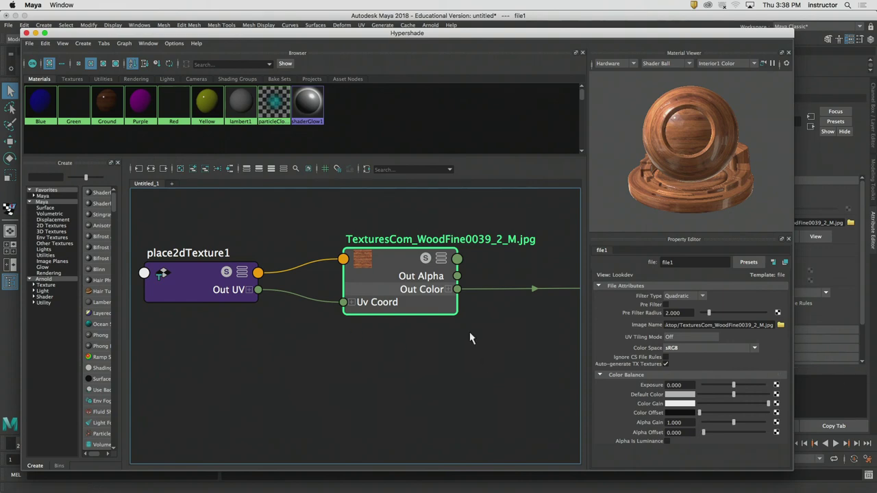
{"action": "mouse_move", "coordinate": [400, 255]}
{"action": "left_mouse_down"}
{"action": "mouse_move", "coordinate": [389, 250]}
{"action": "mouse_move", "coordinate": [409, 253]}
{"action": "left_mouse_up"}
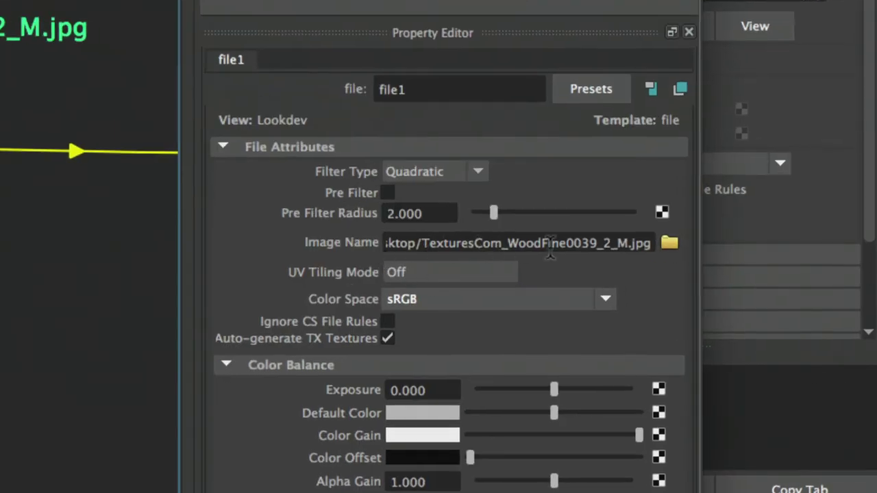
{"action": "left_click_drag", "start_coordinate": [550, 243], "coordinate": [326, 250]}
{"action": "left_click", "coordinate": [677, 281]}
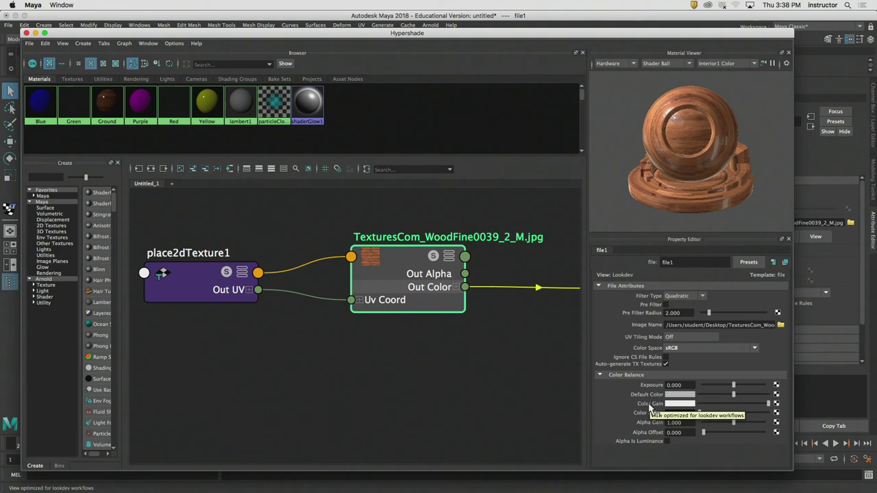
{"action": "left_click_drag", "start_coordinate": [181, 220], "coordinate": [209, 333]}
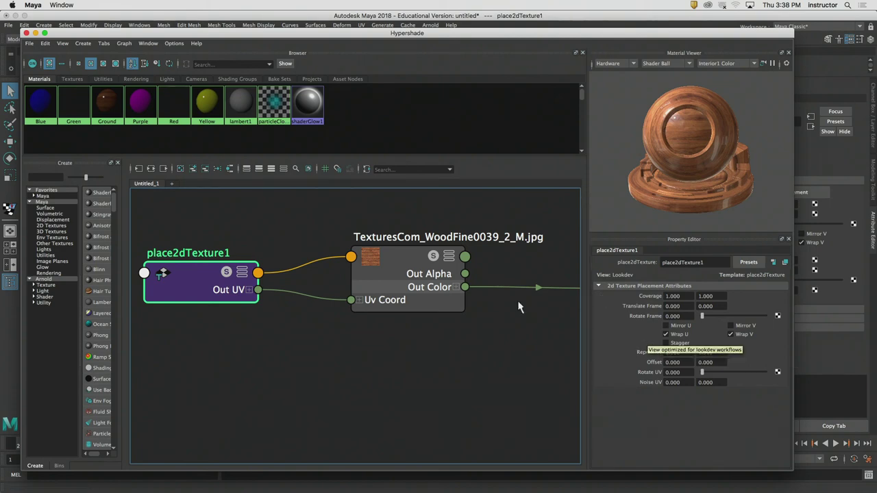
Step: Trace the network from place2dTexture1 through the wood texture's Out Color to the Ground material's Base Color
{"action": "middle_click_drag", "start_coordinate": [475, 304], "coordinate": [344, 316], "text": "alt"}
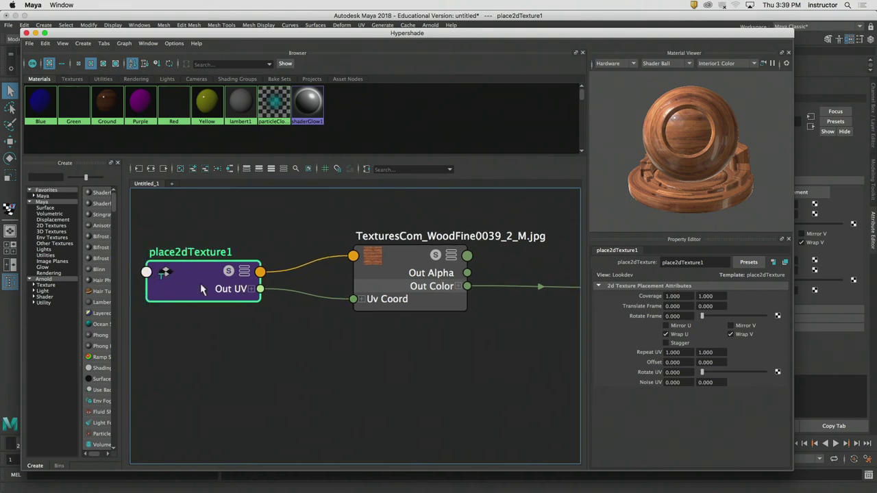
{"action": "left_click_drag", "start_coordinate": [209, 276], "coordinate": [179, 273]}
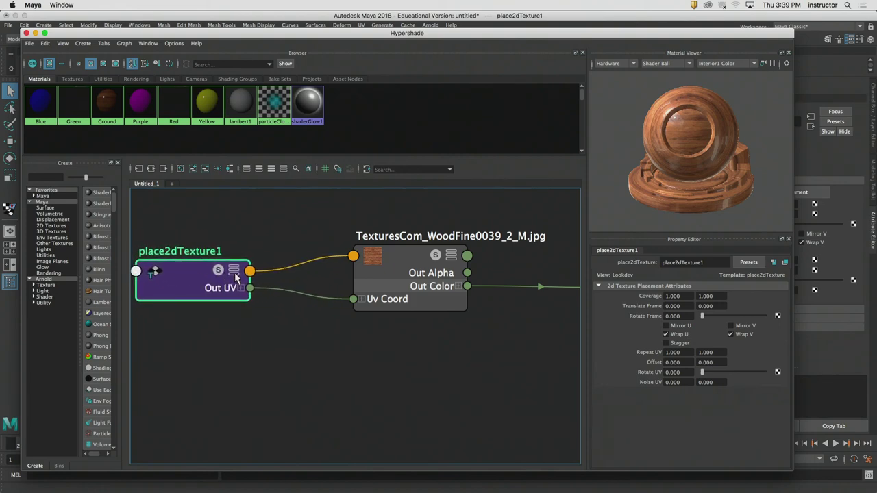
{"action": "left_click", "coordinate": [409, 255]}
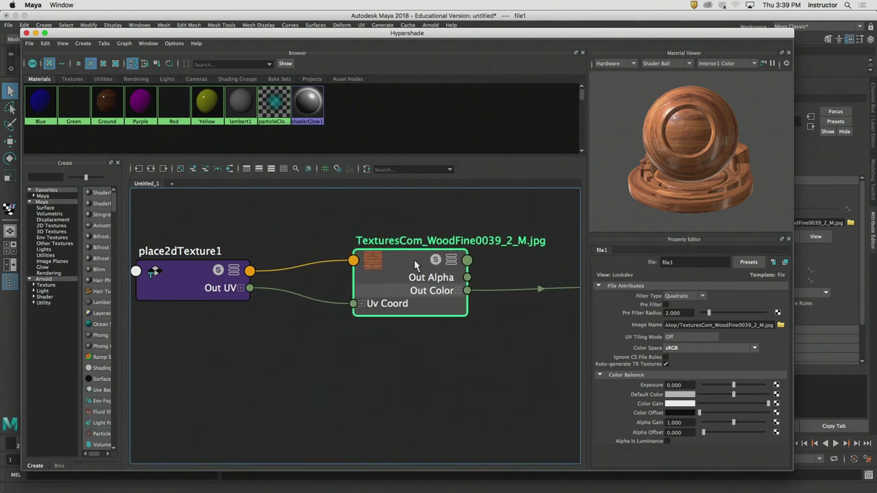
{"action": "left_click_drag", "start_coordinate": [452, 268], "coordinate": [232, 258], "text": "alt"}
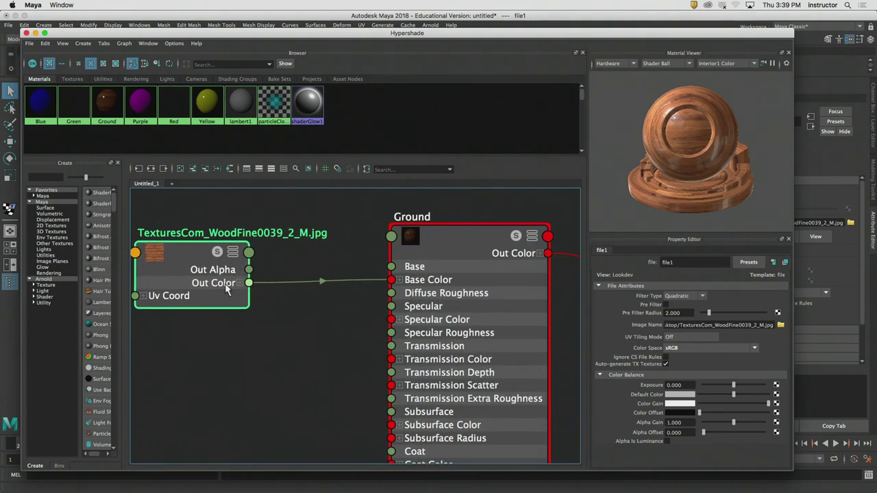
{"action": "left_click_drag", "start_coordinate": [249, 283], "coordinate": [393, 280]}
{"action": "middle_click_drag", "start_coordinate": [418, 283], "coordinate": [260, 277], "text": "alt"}
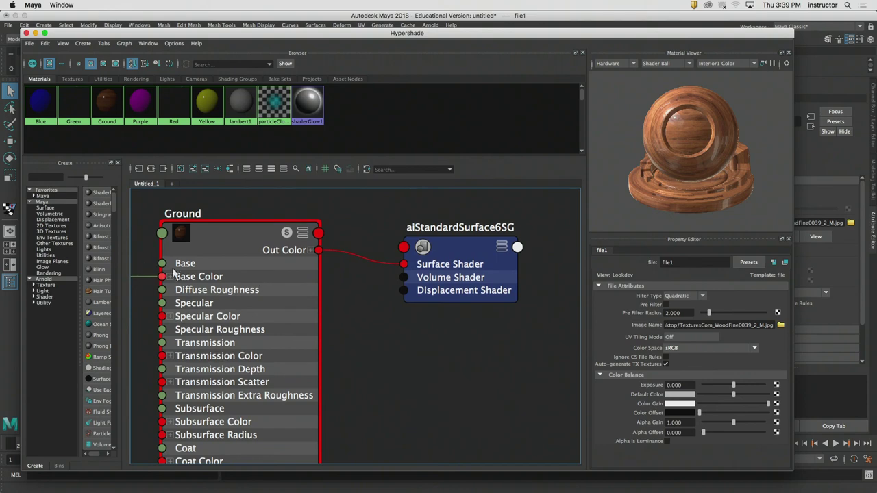
Step: Examine the Ground material's link to the aiStandardSurface6SG shading group and its Surface Shader input
{"action": "left_click_drag", "start_coordinate": [249, 229], "coordinate": [236, 245]}
{"action": "mouse_move", "coordinate": [464, 246]}
{"action": "left_mouse_down"}
{"action": "mouse_move", "coordinate": [472, 263]}
{"action": "mouse_move", "coordinate": [453, 251]}
{"action": "left_mouse_up"}
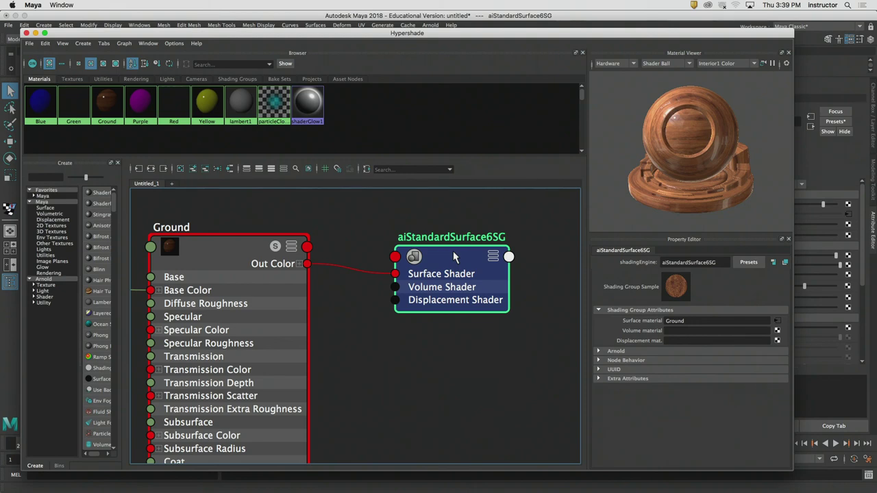
{"action": "mouse_move", "coordinate": [453, 250]}
{"action": "left_mouse_down"}
{"action": "mouse_move", "coordinate": [469, 250]}
{"action": "mouse_move", "coordinate": [448, 239]}
{"action": "left_mouse_up"}
{"action": "left_click_drag", "start_coordinate": [406, 277], "coordinate": [408, 296]}
Step: Move the Hypershade window aside, view the complete Ground node network, and close the Hypershade
{"action": "left_click_drag", "start_coordinate": [212, 33], "coordinate": [309, 59]}
{"action": "scroll", "coordinate": [451, 274], "scroll_direction": "down", "scroll_amount": 3}
{"action": "middle_click_drag", "start_coordinate": [387, 247], "coordinate": [498, 270], "text": "alt"}
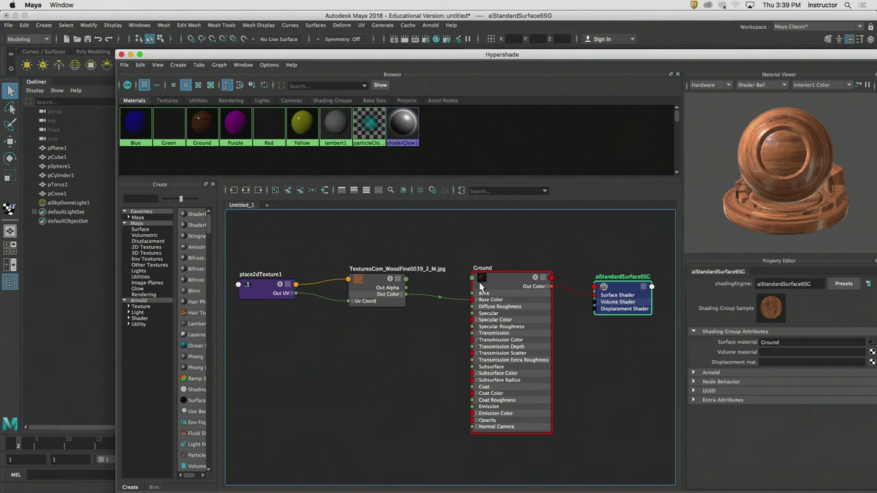
{"action": "mouse_move", "coordinate": [448, 268]}
{"action": "middle_mouse_down", "text": "alt"}
{"action": "mouse_move", "coordinate": [441, 251]}
{"action": "mouse_move", "coordinate": [438, 258]}
{"action": "middle_mouse_up", "text": "alt"}
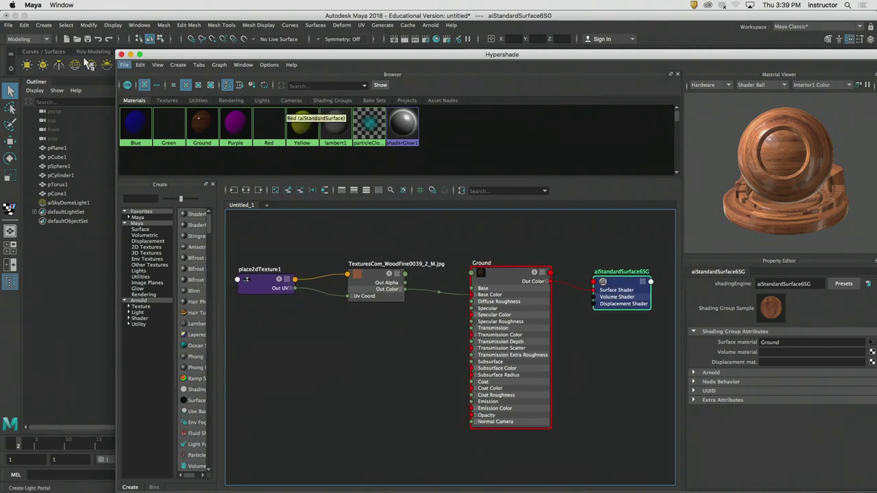
{"action": "left_click", "coordinate": [121, 55]}
Step: View the entire wood-textured ground plane in the perspective viewport, and reopen the Hypershade
{"action": "left_click_drag", "start_coordinate": [294, 236], "coordinate": [477, 274], "text": "alt"}
{"action": "right_click_drag", "start_coordinate": [477, 274], "coordinate": [297, 262], "text": "alt"}
{"action": "left_click_drag", "start_coordinate": [297, 263], "coordinate": [387, 267], "text": "alt"}
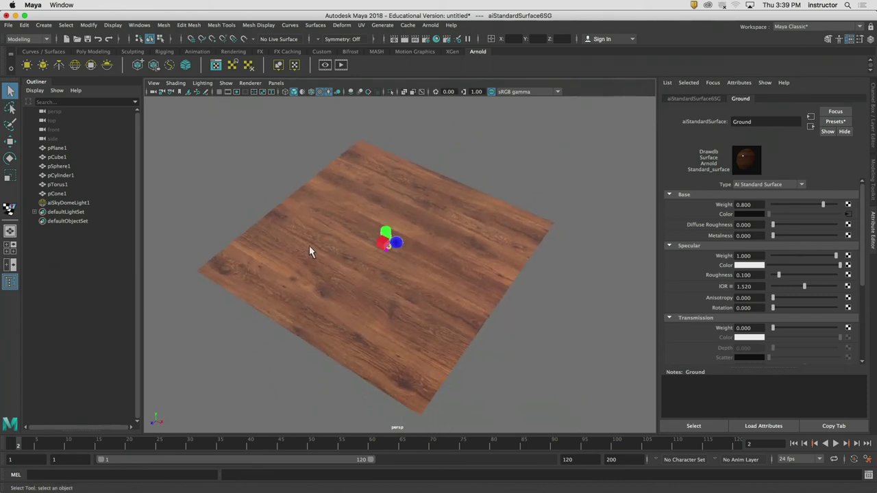
{"action": "left_click_drag", "start_coordinate": [344, 229], "coordinate": [348, 227], "text": "alt"}
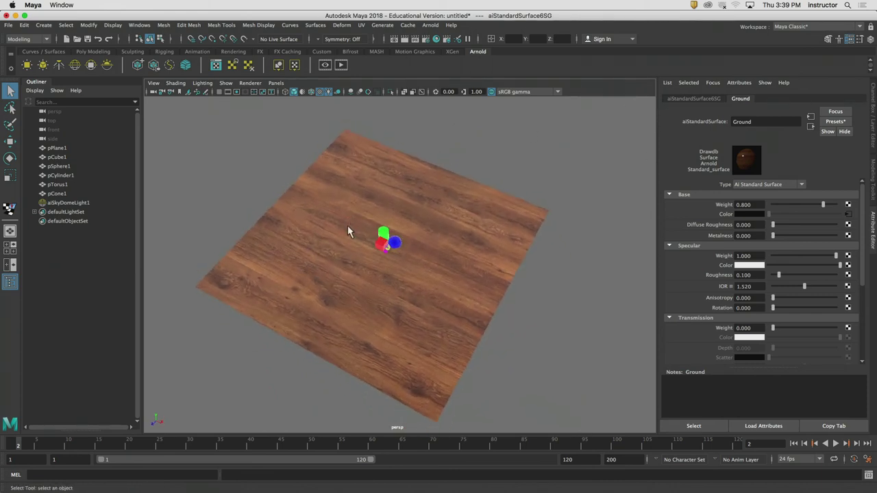
{"action": "left_click", "coordinate": [437, 39]}
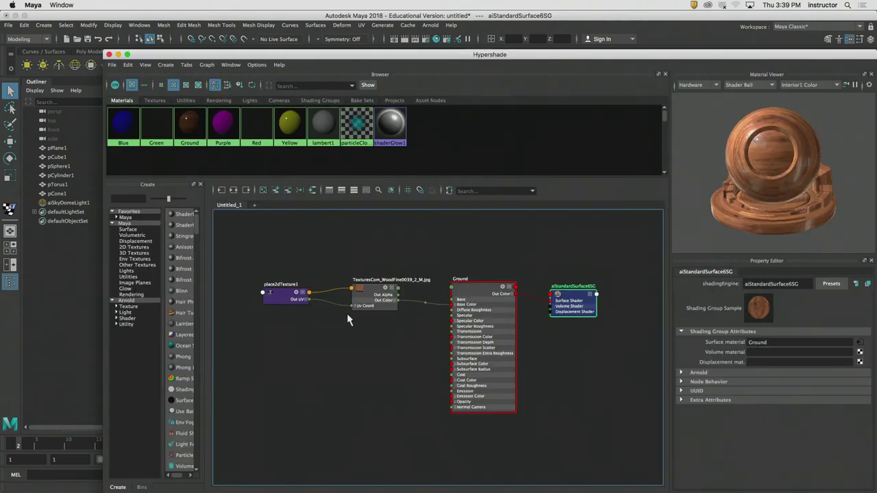
Step: Set place2dTexture1's Repeat UV to 2 by 2 and put the Hypershade away to view the ground plane
{"action": "left_click_drag", "start_coordinate": [298, 265], "coordinate": [345, 331]}
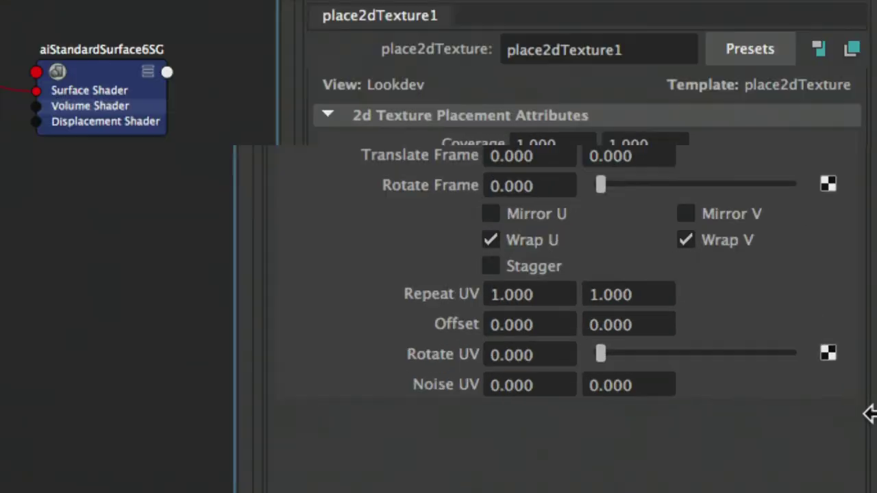
{"action": "left_click", "coordinate": [544, 295]}
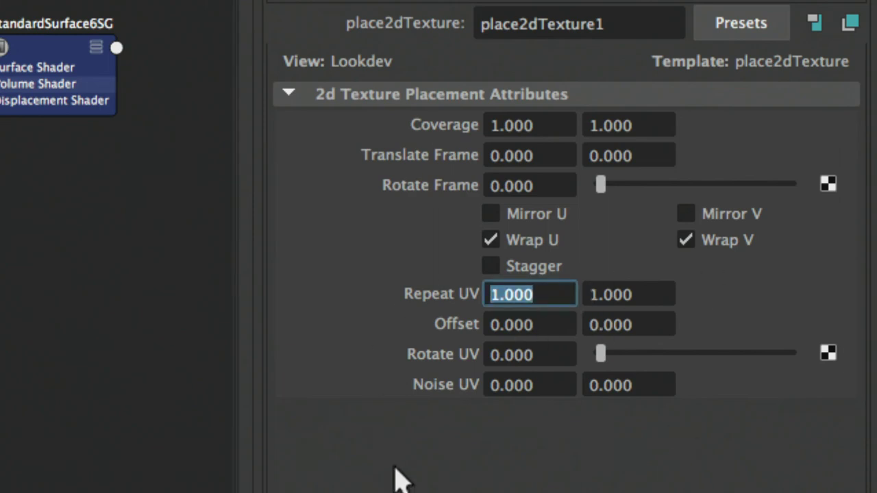
{"action": "type", "text": "2"}
{"action": "left_click", "coordinate": [636, 294]}
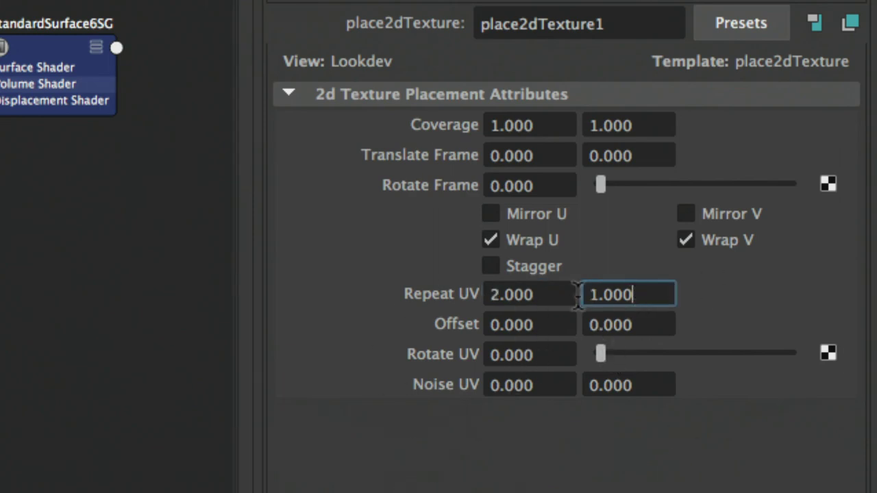
{"action": "type", "text": "2"}
{"action": "key", "text": "Return"}
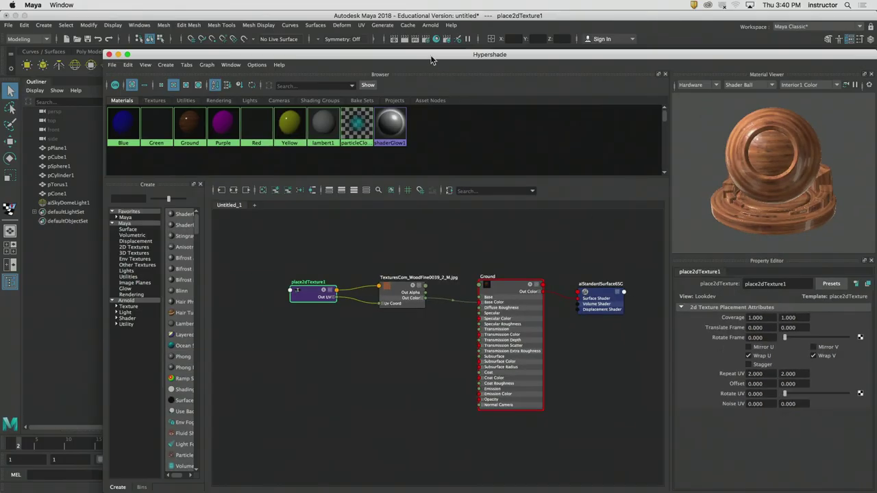
{"action": "left_click_drag", "start_coordinate": [432, 60], "coordinate": [442, 430]}
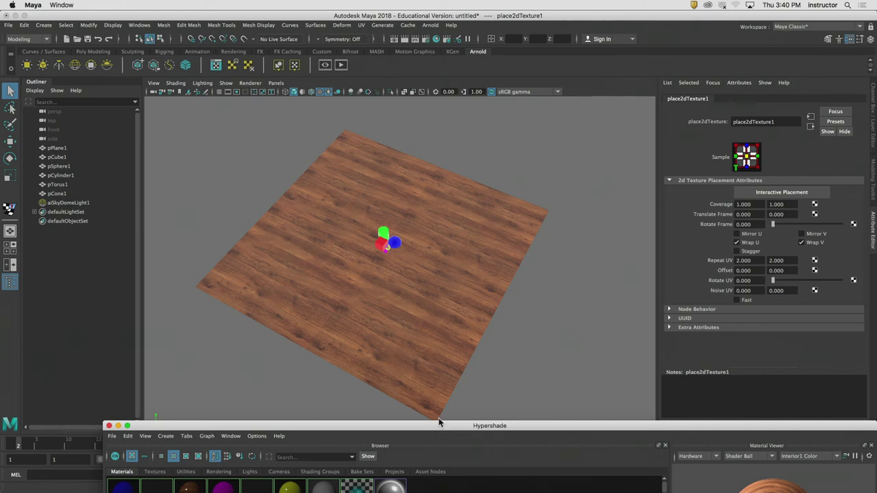
{"action": "left_click_drag", "start_coordinate": [438, 423], "coordinate": [494, 381]}
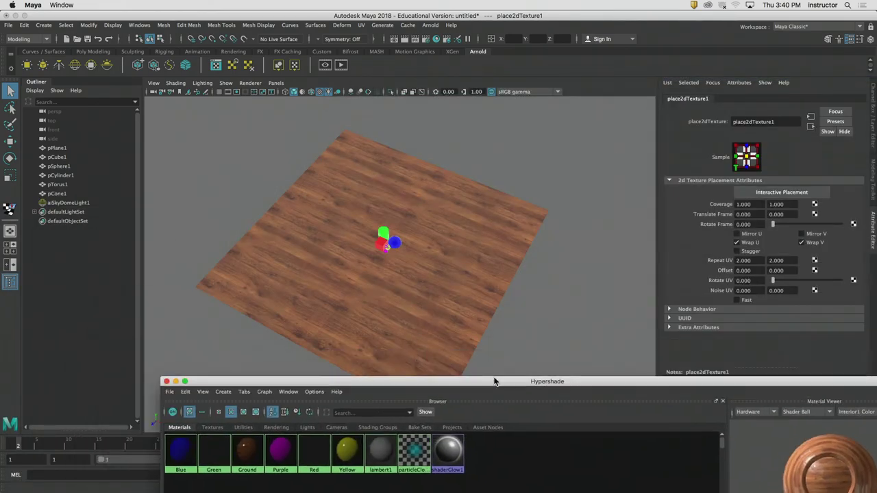
{"action": "left_click", "coordinate": [173, 382]}
Step: Set the ground wood texture's Repeat UV to 5 by 5
{"action": "left_click_drag", "start_coordinate": [764, 262], "coordinate": [717, 266]}
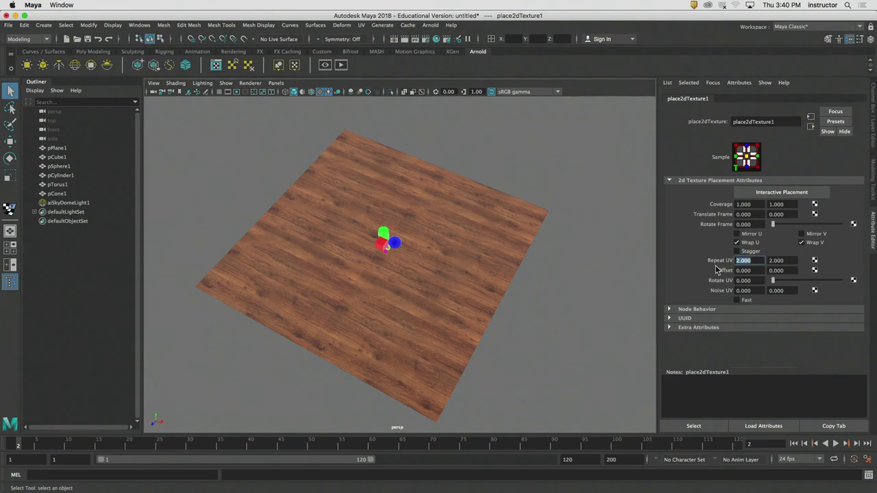
{"action": "type", "text": "5"}
{"action": "key", "text": "Tab"}
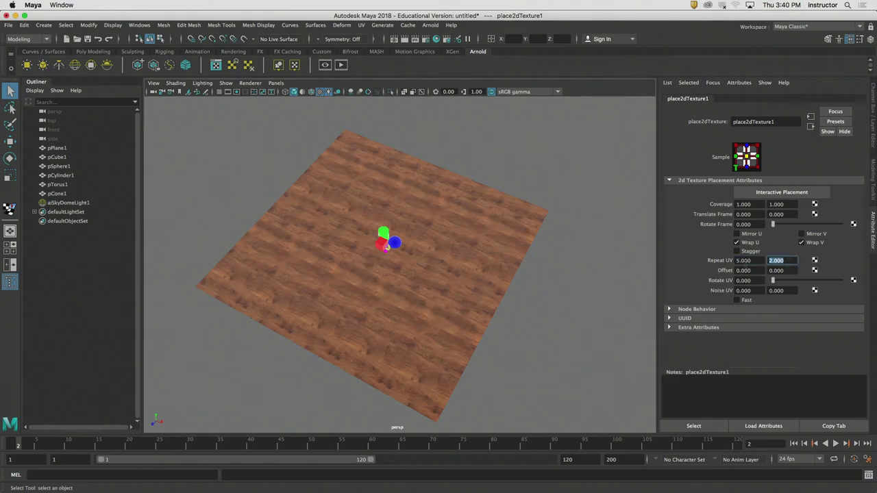
{"action": "key", "text": "Return"}
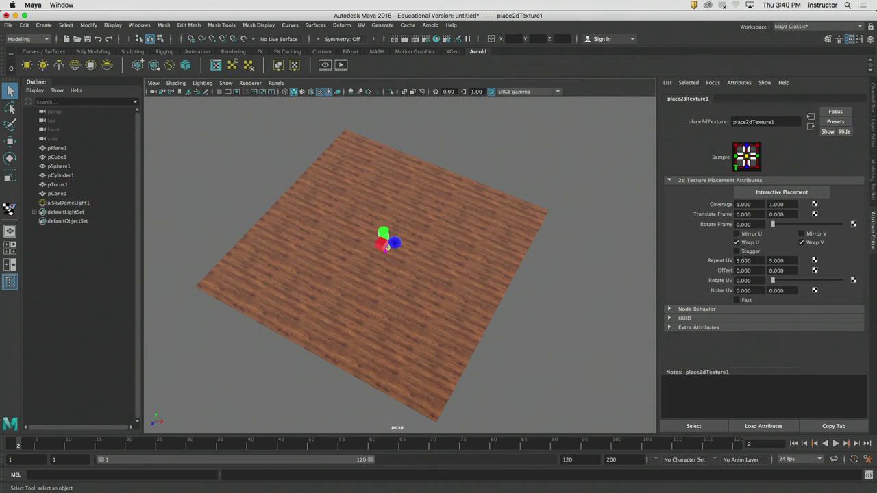
Step: Set the wood texture's Repeat UV to 1 by 1 and check the grain around the objects in the perspective view
{"action": "left_click", "coordinate": [748, 260]}
{"action": "type", "text": "1"}
{"action": "key", "text": "Tab"}
{"action": "type", "text": "1"}
{"action": "key", "text": "Return"}
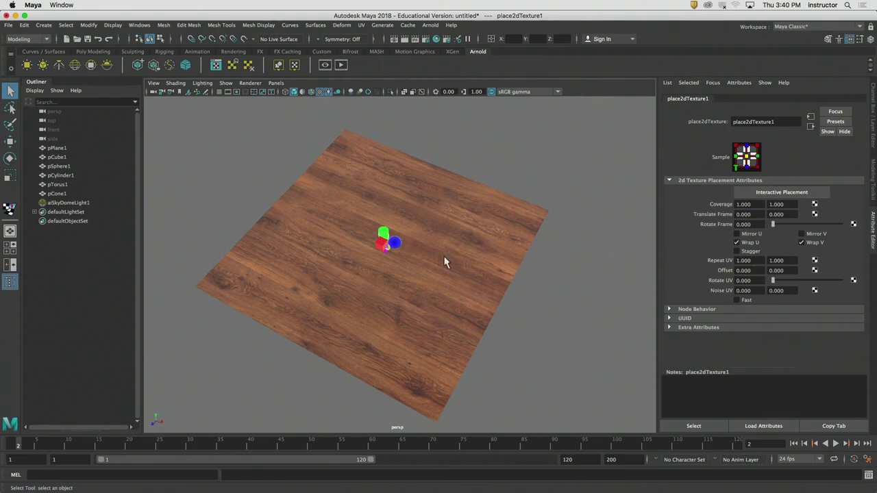
{"action": "scroll", "coordinate": [446, 251], "scroll_direction": "up", "scroll_amount": 6}
{"action": "left_click_drag", "start_coordinate": [492, 251], "coordinate": [363, 229], "text": "alt"}
{"action": "scroll", "coordinate": [503, 217], "scroll_direction": "up", "scroll_amount": 6}
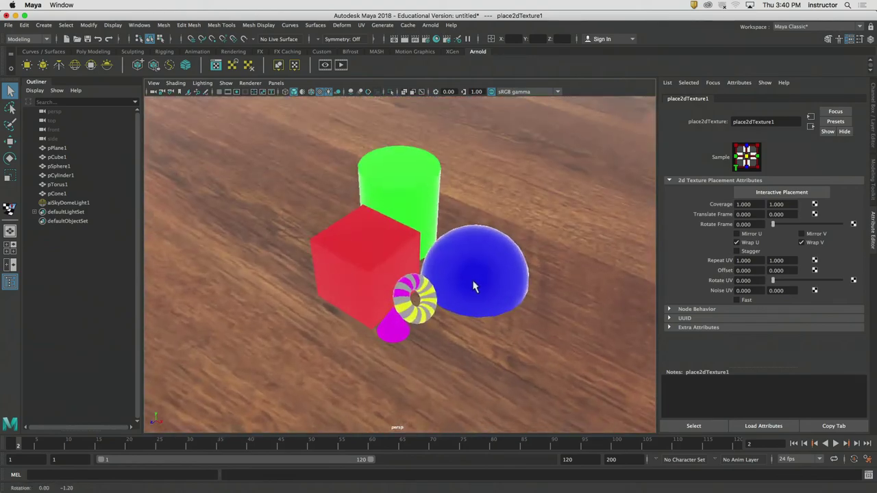
{"action": "scroll", "coordinate": [483, 282], "scroll_direction": "down", "scroll_amount": 6}
{"action": "scroll", "coordinate": [495, 279], "scroll_direction": "up", "scroll_amount": 2}
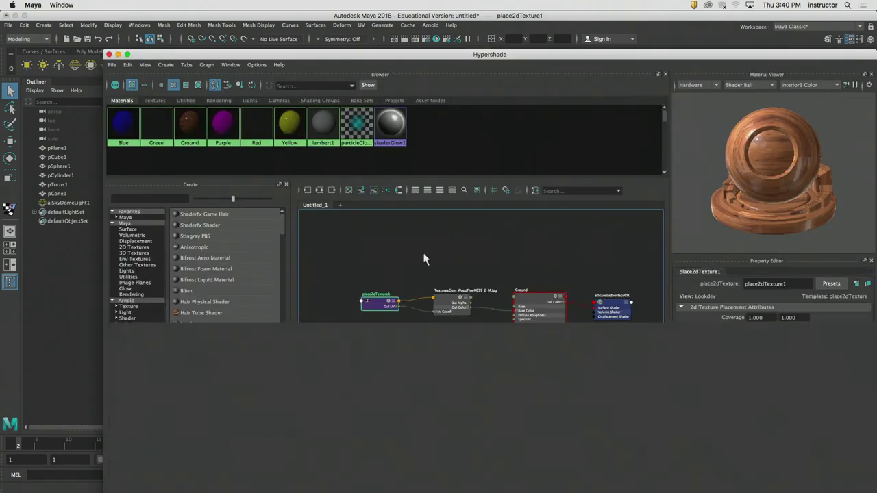
Step: Reopen the Hypershade and connect a File texture to the Blue material's base color
{"action": "left_click_drag", "start_coordinate": [425, 56], "coordinate": [353, 45]}
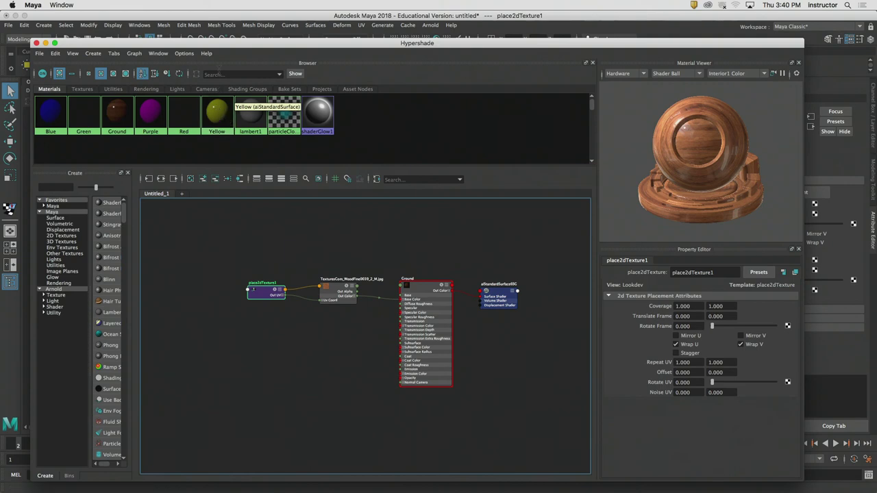
{"action": "left_click_drag", "start_coordinate": [179, 45], "coordinate": [210, 54]}
{"action": "left_click", "coordinate": [77, 136]}
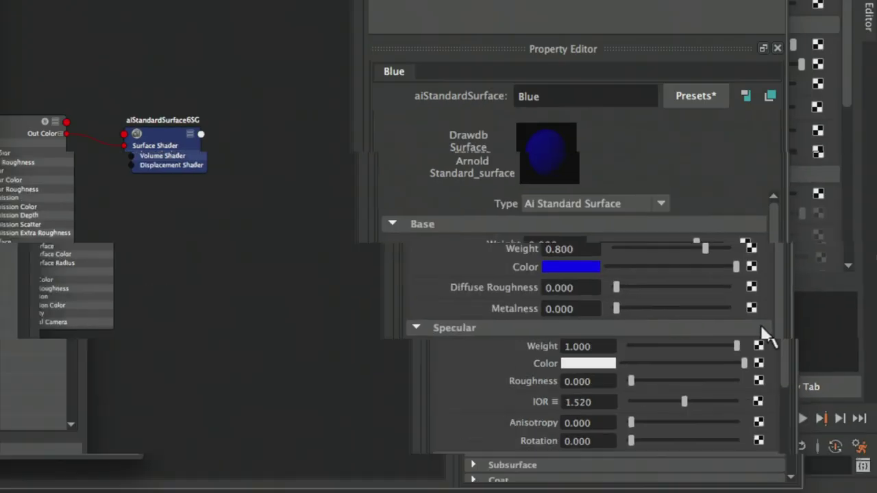
{"action": "left_click", "coordinate": [722, 360]}
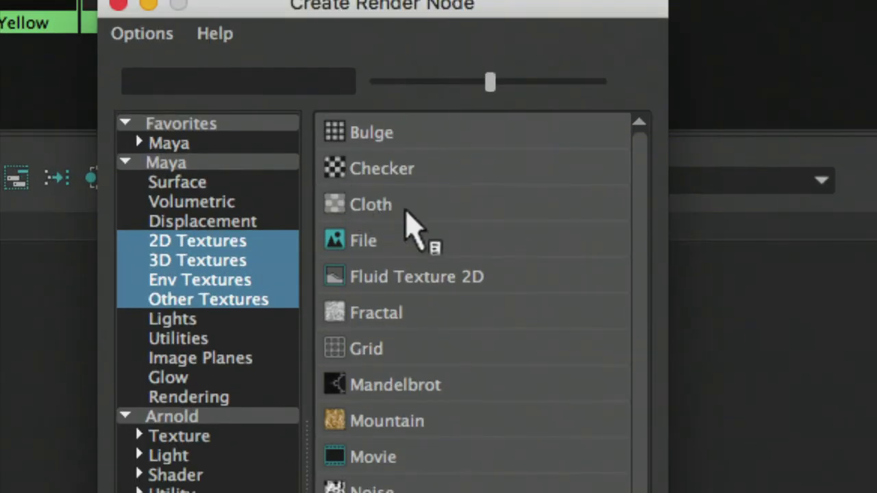
{"action": "left_click", "coordinate": [438, 253]}
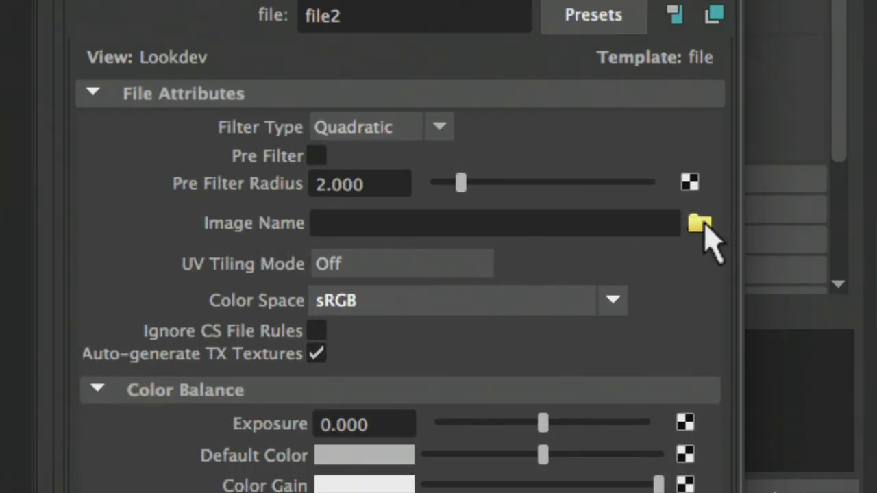
Step: Load JoePesci-2009.jpg from the Desktop into the Blue material's file texture and put the Hypershade away
{"action": "left_click", "coordinate": [703, 226]}
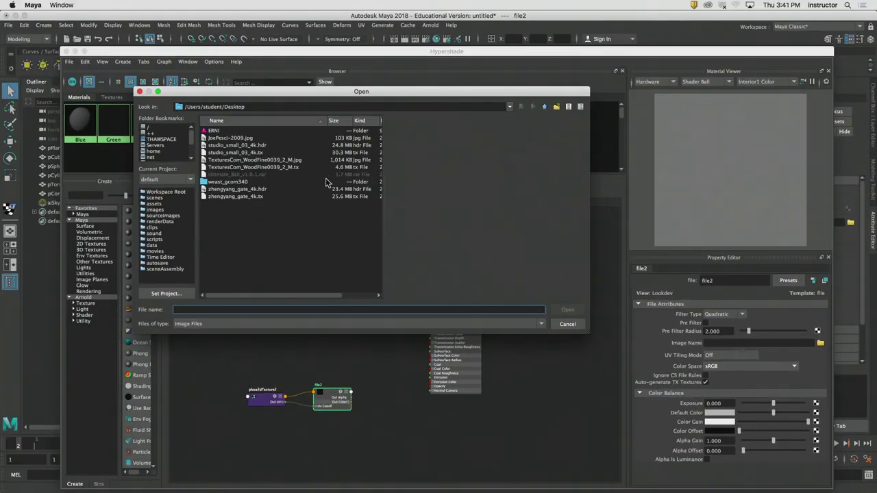
{"action": "left_click", "coordinate": [233, 138]}
{"action": "left_click", "coordinate": [567, 310]}
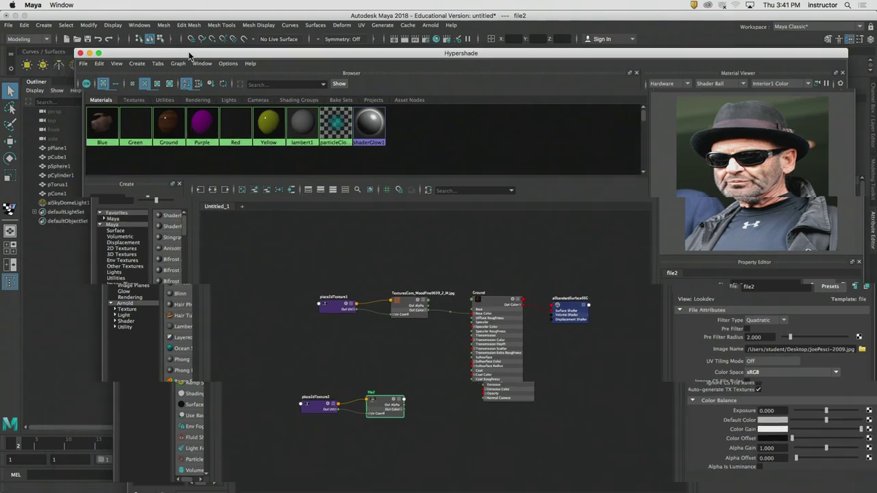
{"action": "left_click_drag", "start_coordinate": [175, 55], "coordinate": [612, 163]}
{"action": "left_click", "coordinate": [505, 159]}
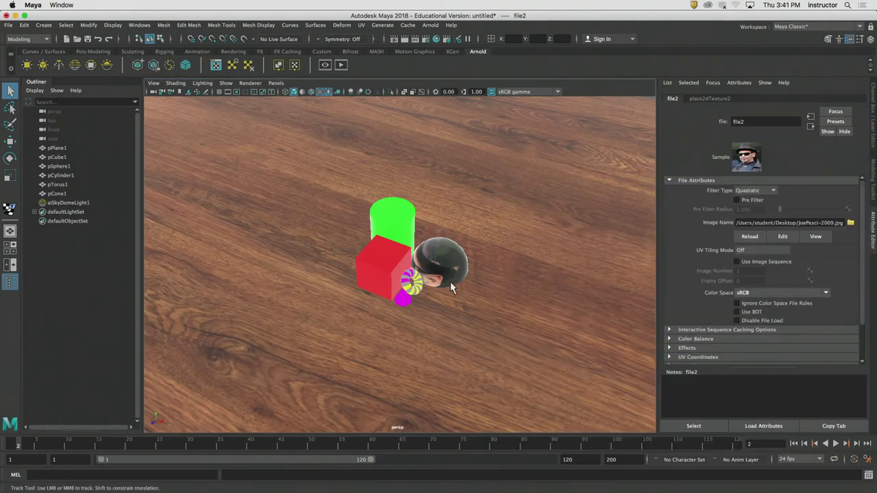
Step: Examine how the photo wraps around the sphere from several angles in the perspective view
{"action": "scroll", "coordinate": [450, 281], "scroll_direction": "up", "scroll_amount": 10}
{"action": "left_click_drag", "start_coordinate": [363, 226], "coordinate": [418, 281], "text": "alt"}
{"action": "middle_click_drag", "start_coordinate": [418, 280], "coordinate": [439, 303], "text": "alt"}
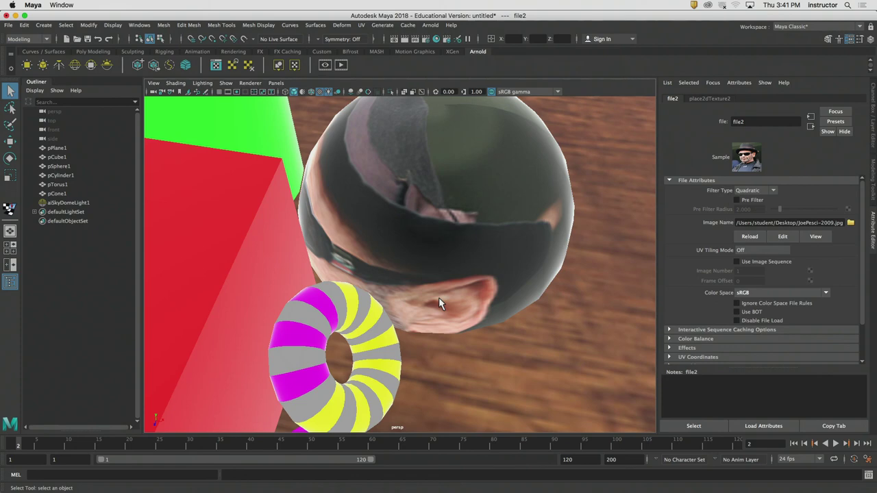
{"action": "left_click_drag", "start_coordinate": [438, 298], "coordinate": [449, 275], "text": "alt"}
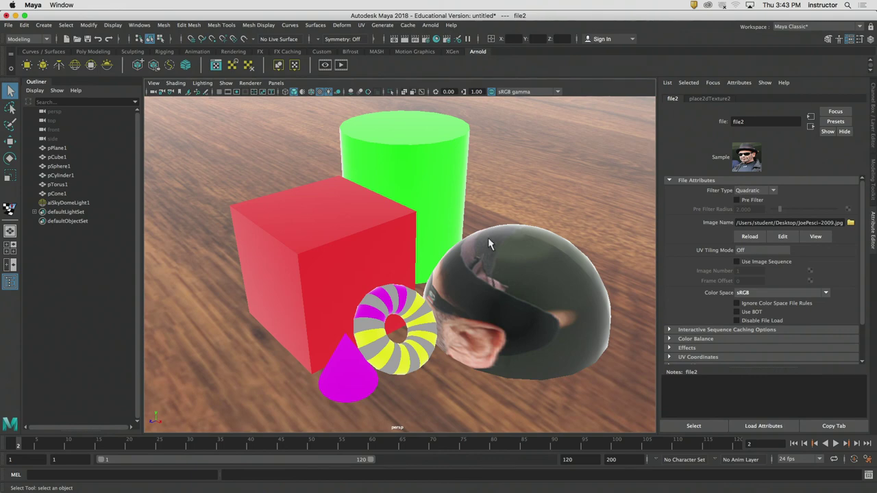
{"action": "left_click_drag", "start_coordinate": [449, 228], "coordinate": [468, 233], "text": "alt"}
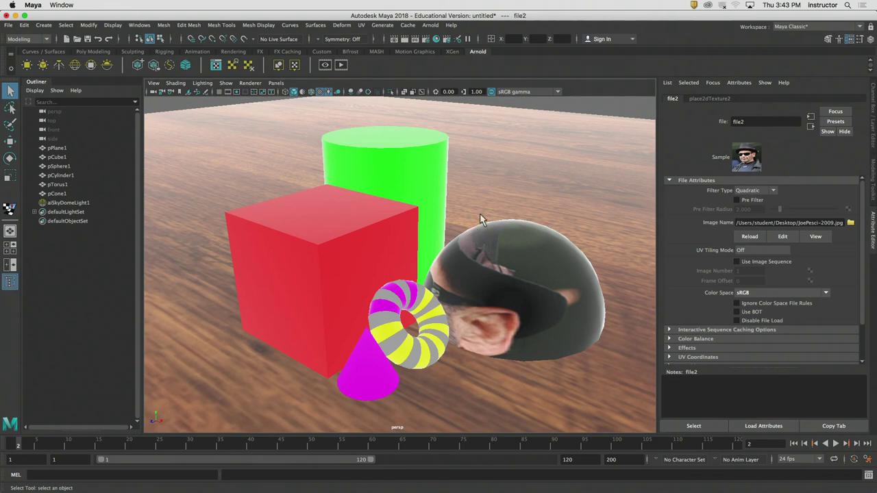
Step: Select aiSkyDomeLight1 and set its light color to red
{"action": "left_click_drag", "start_coordinate": [468, 228], "coordinate": [456, 203], "text": "alt"}
{"action": "right_click_drag", "start_coordinate": [457, 204], "coordinate": [386, 156], "text": "alt"}
{"action": "left_click_drag", "start_coordinate": [386, 157], "coordinate": [391, 257], "text": "alt"}
{"action": "left_click", "coordinate": [93, 204]}
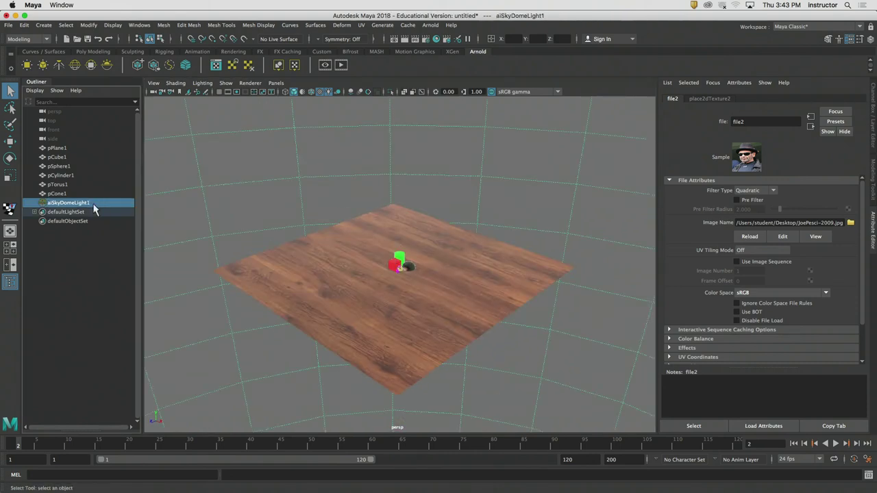
{"action": "left_click", "coordinate": [740, 196]}
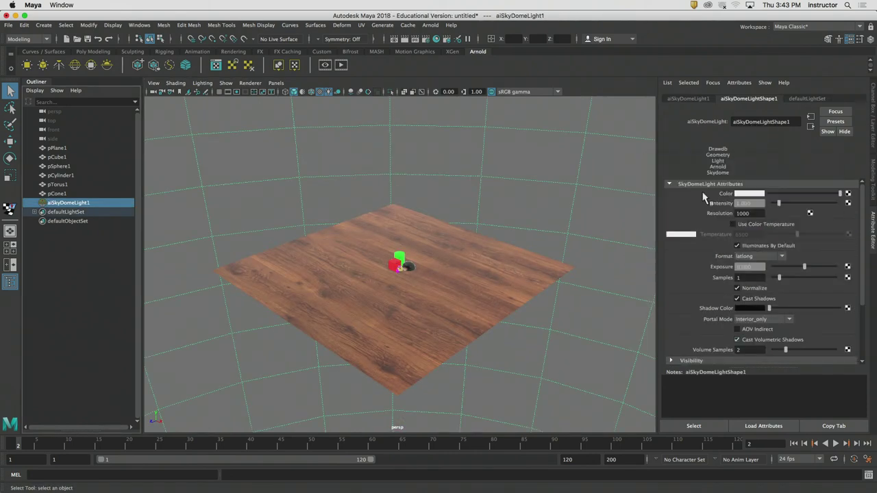
{"action": "left_click", "coordinate": [740, 195]}
{"action": "left_click", "coordinate": [726, 186]}
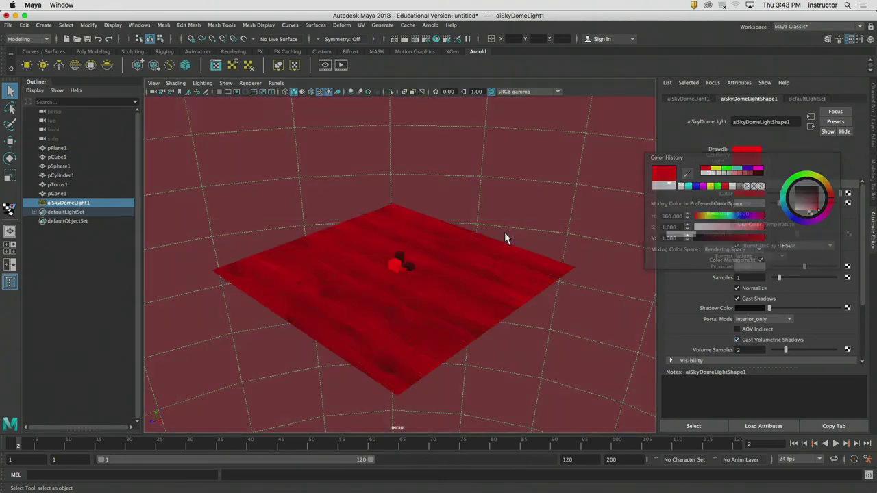
Step: Frame the cube, cylinder, sphere, torus and cone closely and render them in the Arnold RenderView
{"action": "scroll", "coordinate": [479, 254], "scroll_direction": "up", "scroll_amount": 5}
{"action": "left_click_drag", "start_coordinate": [450, 270], "coordinate": [463, 256], "text": "alt"}
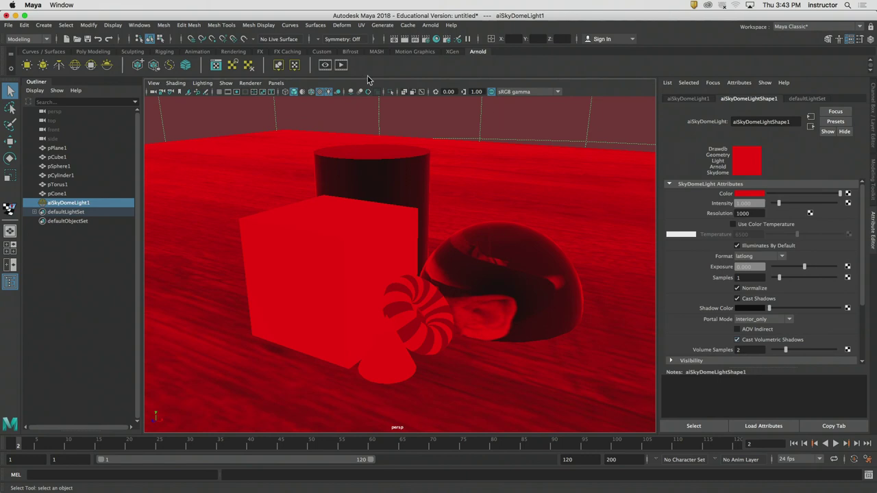
{"action": "left_click", "coordinate": [340, 64]}
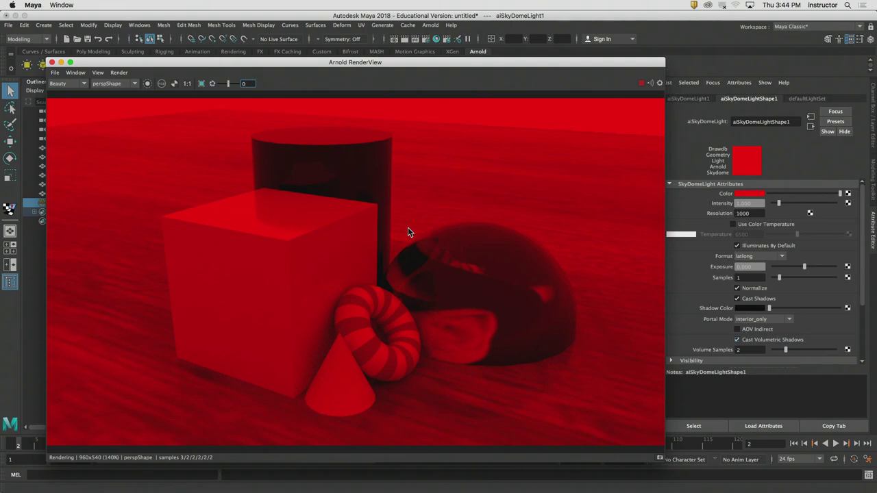
Step: Close the Arnold RenderView and hide Maya to show the desktop
{"action": "left_click", "coordinate": [33, 4]}
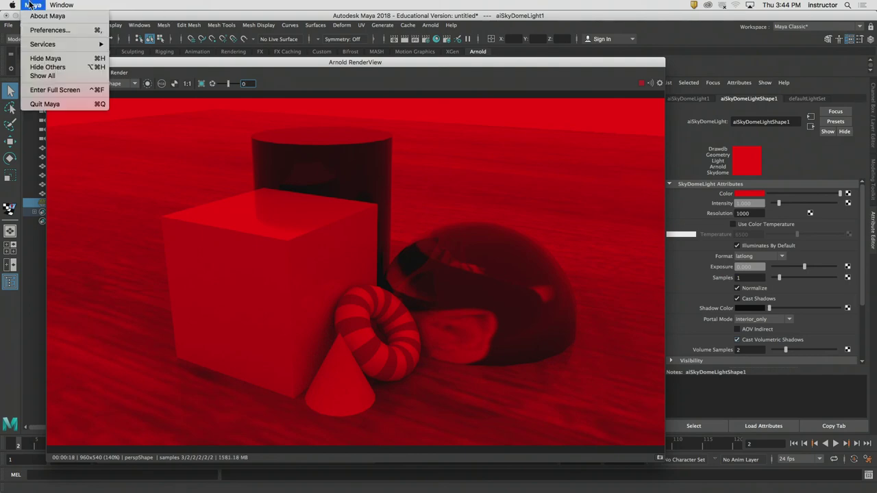
{"action": "left_click", "coordinate": [62, 59]}
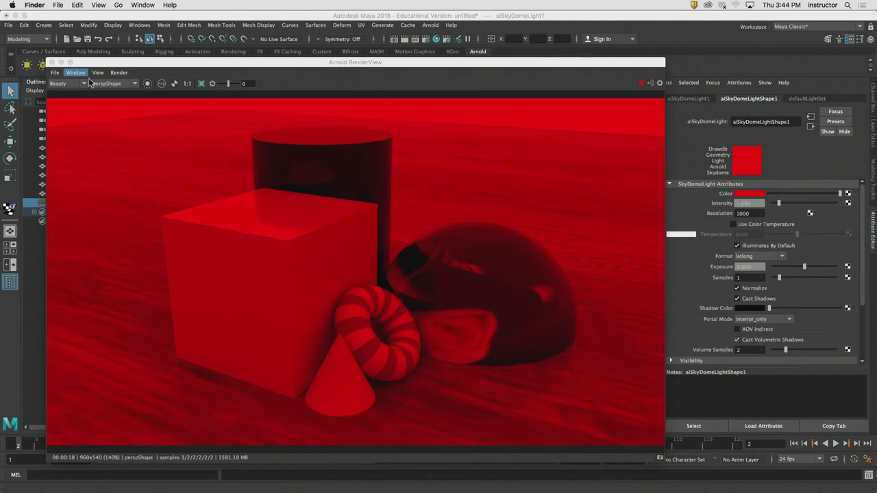
{"action": "left_click", "coordinate": [51, 62]}
{"action": "left_click", "coordinate": [34, 4]}
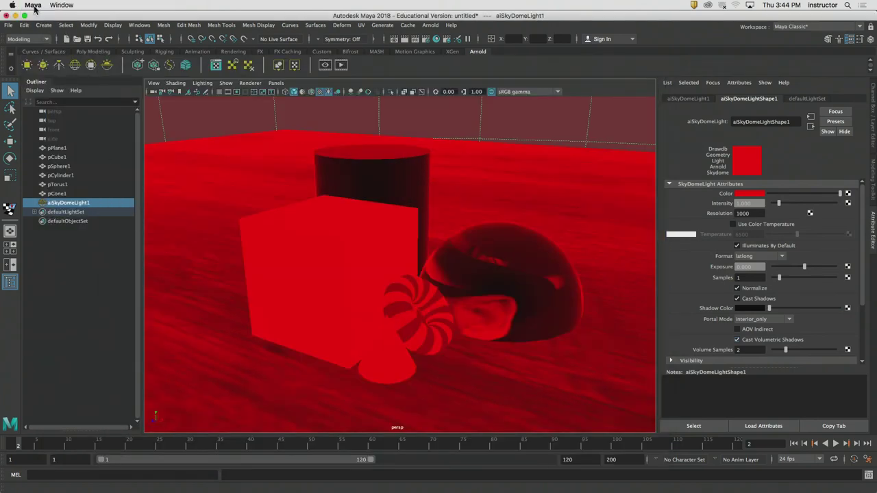
{"action": "left_click", "coordinate": [33, 5]}
{"action": "left_click", "coordinate": [46, 59]}
{"action": "left_click", "coordinate": [536, 197]}
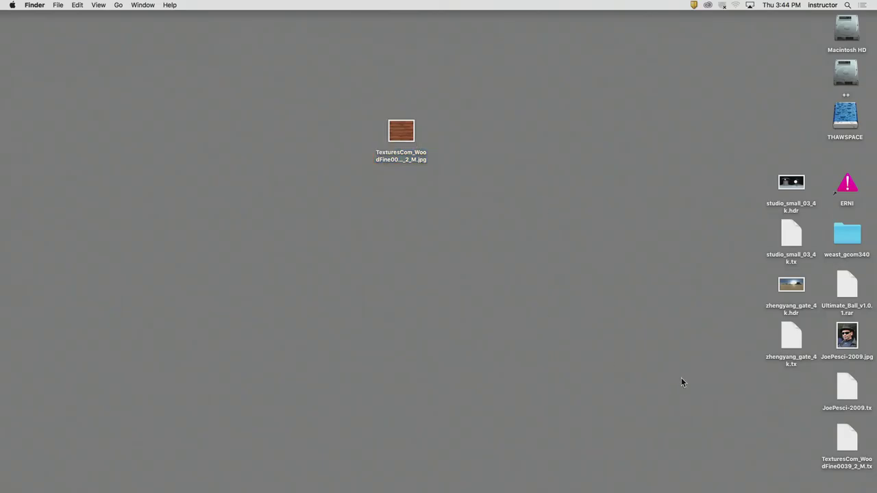
Step: Move zhengyang_gate_4k.hdr to an empty area of the desktop, preview the panorama, and close the preview
{"action": "left_click_drag", "start_coordinate": [791, 285], "coordinate": [567, 182]}
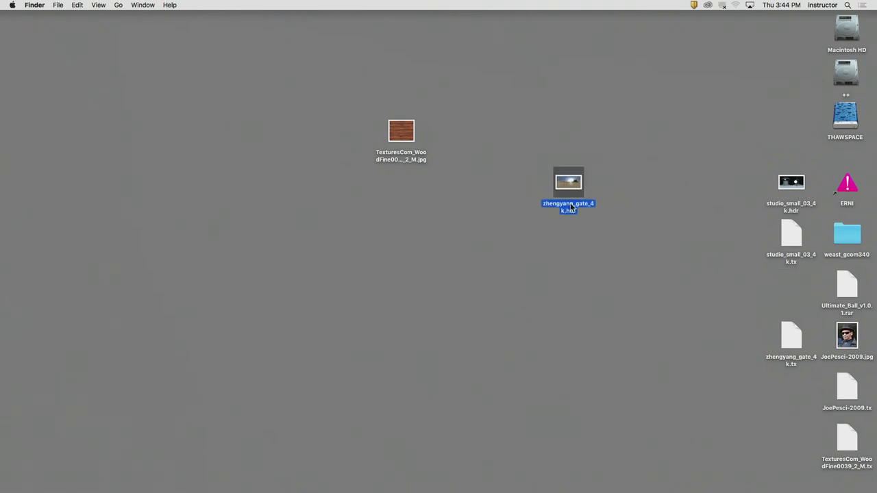
{"action": "key", "text": "space"}
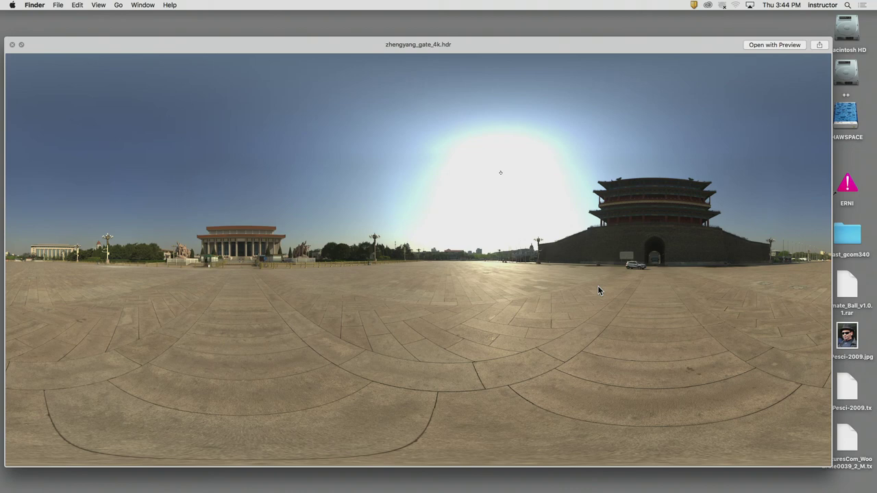
{"action": "key", "text": "space"}
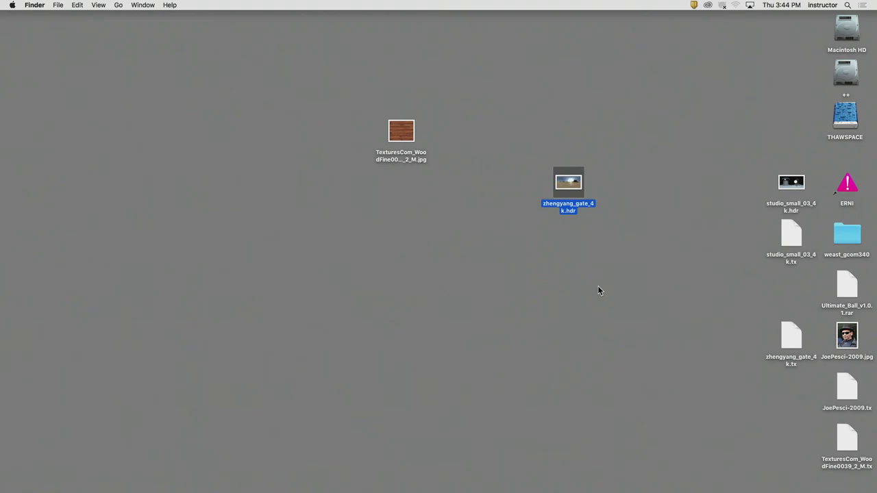
{"action": "left_click", "coordinate": [597, 286]}
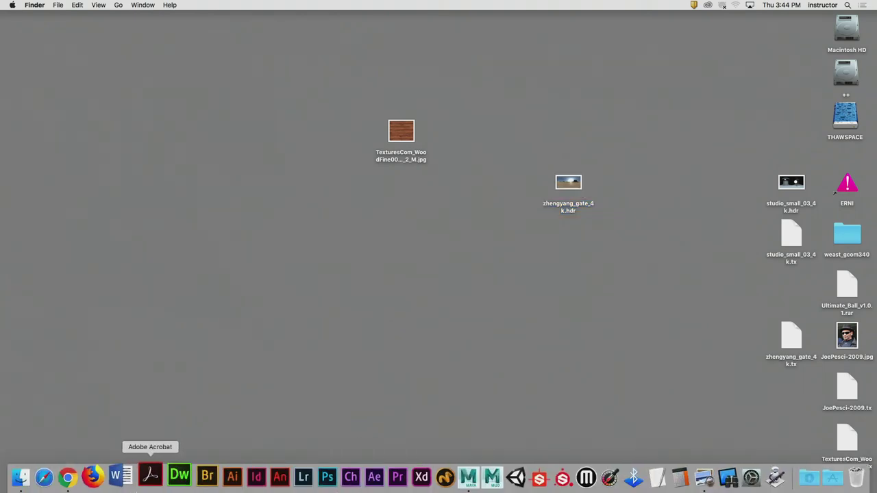
Step: Switch to Chrome and open the HDRIs library on the HDRI Haven site
{"action": "left_click", "coordinate": [79, 478]}
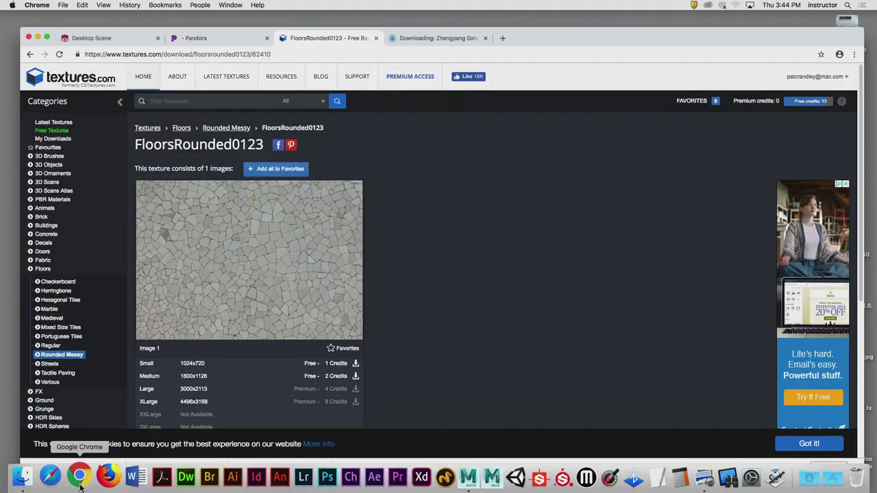
{"action": "left_click", "coordinate": [450, 36]}
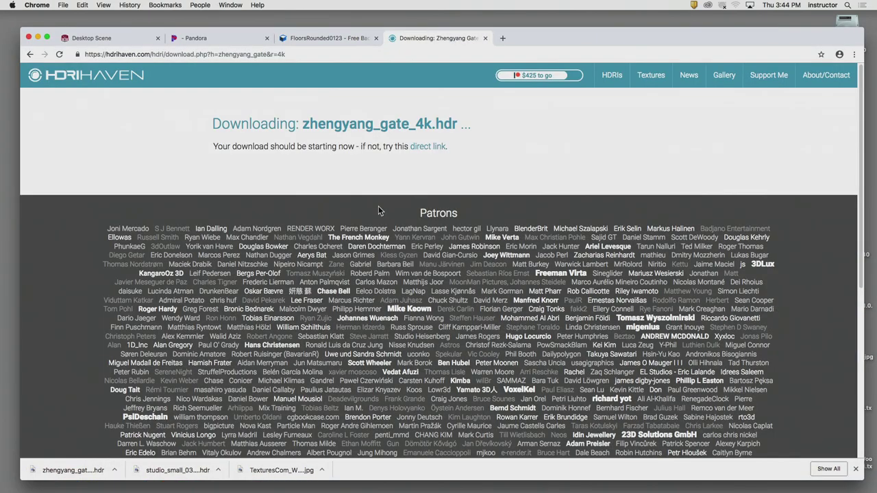
{"action": "left_click", "coordinate": [102, 77]}
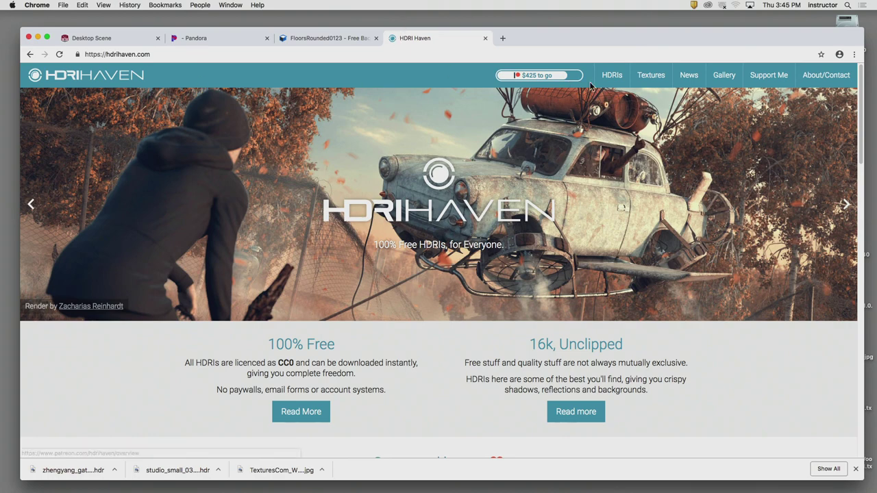
{"action": "left_click", "coordinate": [613, 78]}
Step: Open the Night category of HDRIs and look through its environment images
{"action": "scroll", "coordinate": [288, 343], "scroll_direction": "down", "scroll_amount": 1}
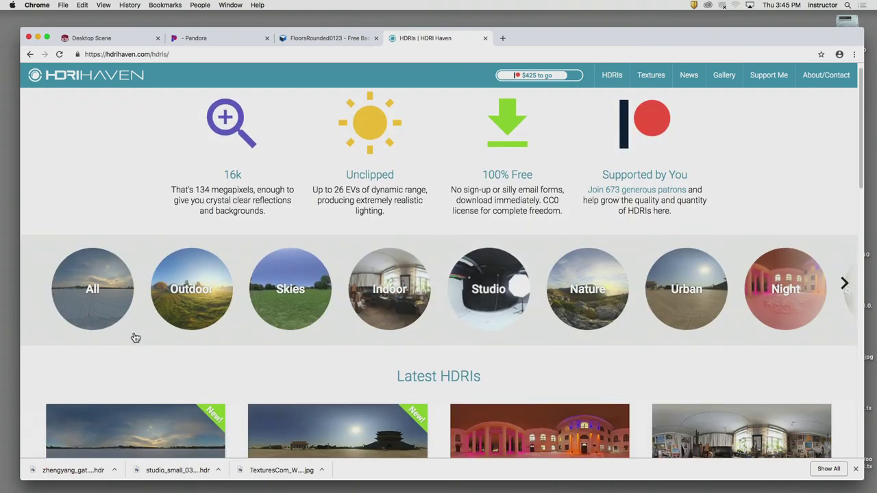
{"action": "left_click", "coordinate": [789, 306]}
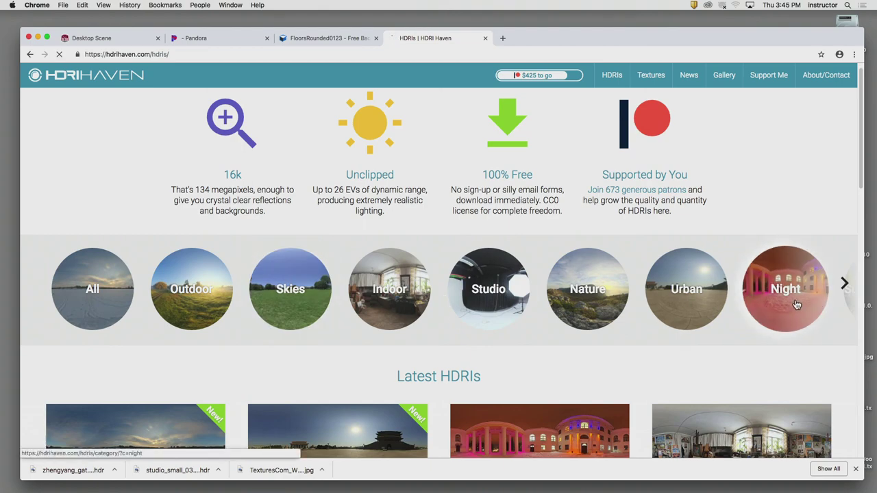
{"action": "scroll", "coordinate": [612, 356], "scroll_direction": "down", "scroll_amount": 2}
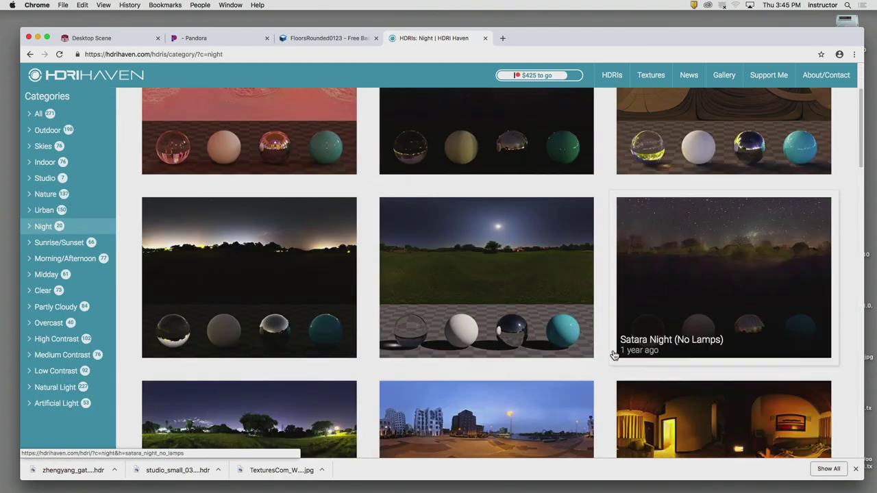
{"action": "scroll", "coordinate": [615, 355], "scroll_direction": "down", "scroll_amount": 4}
{"action": "scroll", "coordinate": [614, 354], "scroll_direction": "up", "scroll_amount": 10}
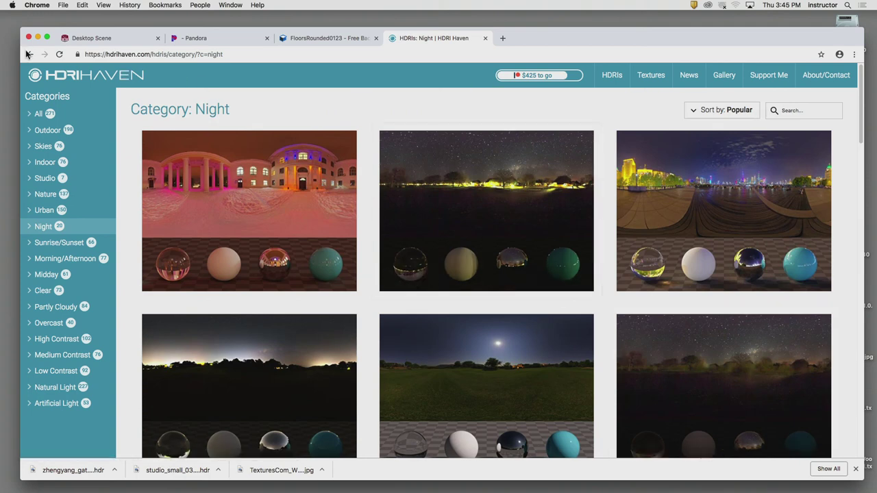
Step: Open the Noon Grass HDRI from the Outdoor category and examine its panorama and download resolutions
{"action": "left_click", "coordinate": [46, 130]}
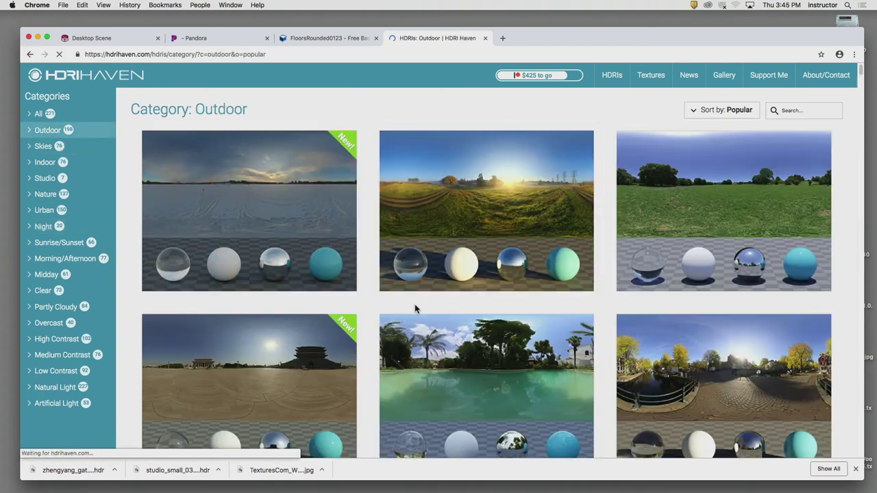
{"action": "left_click", "coordinate": [675, 209]}
{"action": "scroll", "coordinate": [424, 305], "scroll_direction": "down", "scroll_amount": 5}
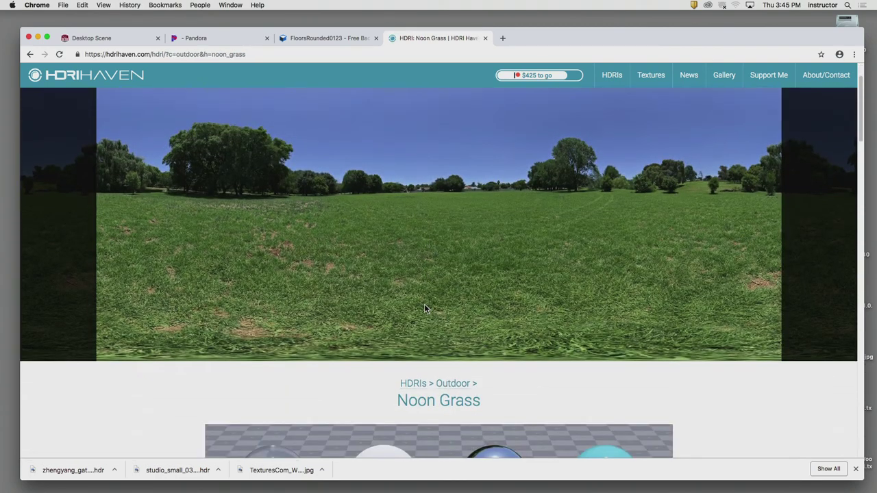
{"action": "scroll", "coordinate": [424, 308], "scroll_direction": "down", "scroll_amount": 3}
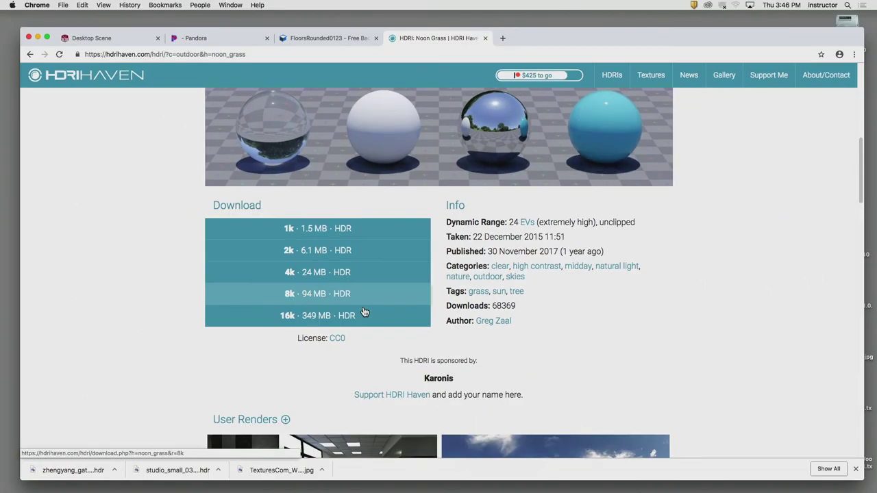
Step: Hide Chrome, preview zhengyang_gate_4k.hdr on the desktop, and close the preview
{"action": "left_click", "coordinate": [37, 5]}
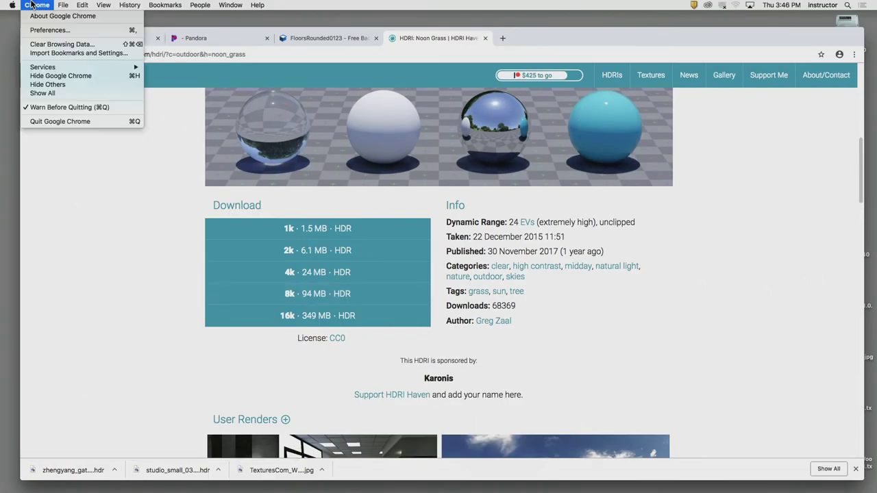
{"action": "left_click", "coordinate": [60, 76]}
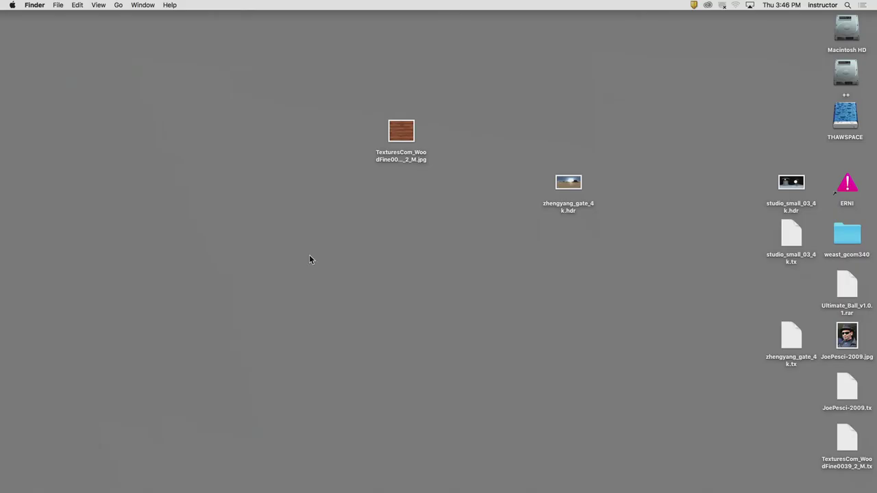
{"action": "left_click", "coordinate": [578, 178]}
{"action": "key", "text": "space"}
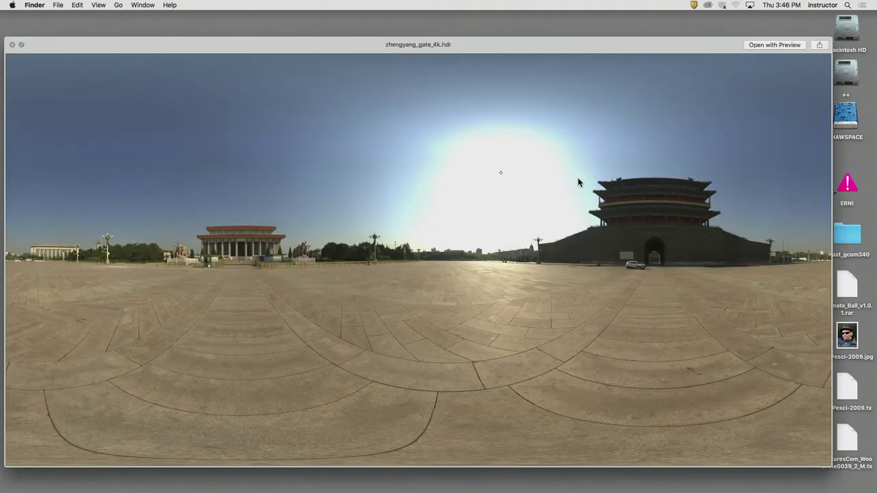
{"action": "key", "text": "space"}
{"action": "left_click", "coordinate": [656, 161]}
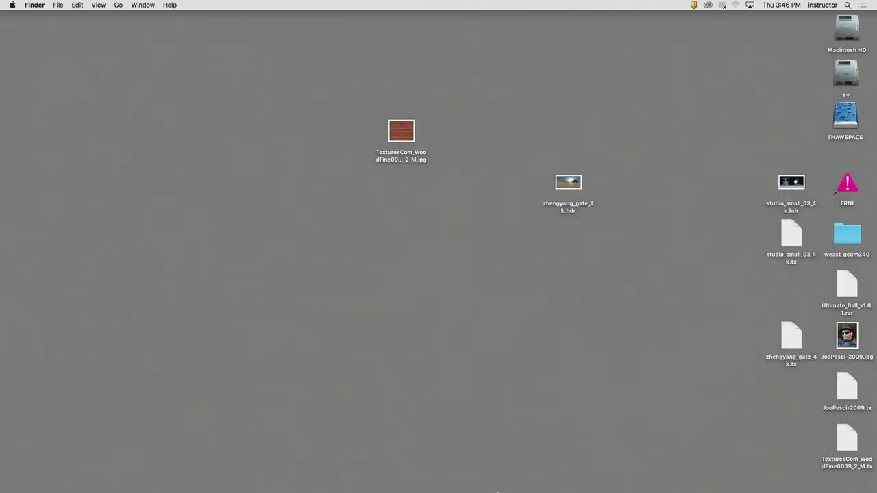
Step: Switch to Maya and connect a File texture to the color of aiSkyDomeLightShape1
{"action": "mouse_move", "coordinate": [511, 483]}
{"action": "left_click", "coordinate": [452, 480]}
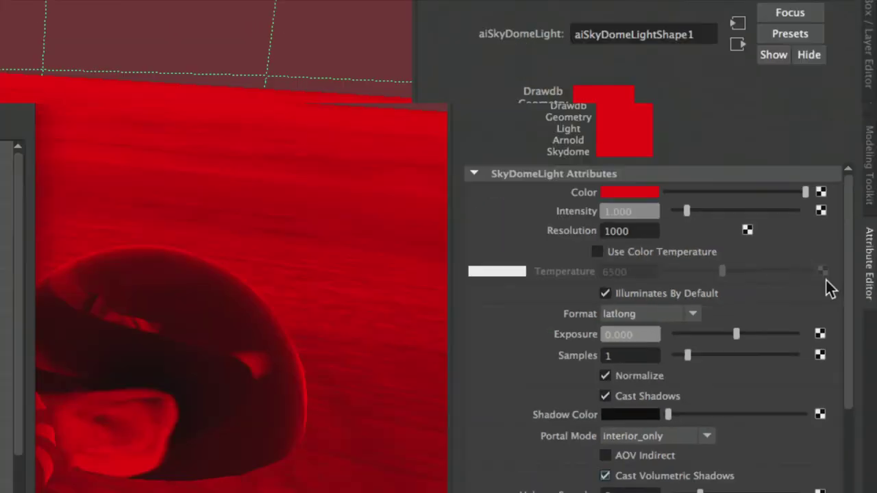
{"action": "left_click", "coordinate": [826, 280]}
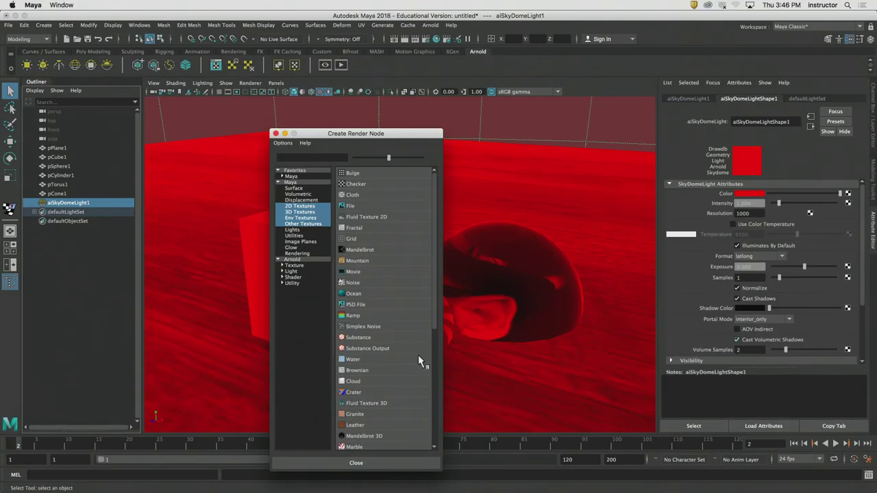
{"action": "left_click_drag", "start_coordinate": [370, 134], "coordinate": [381, 107]}
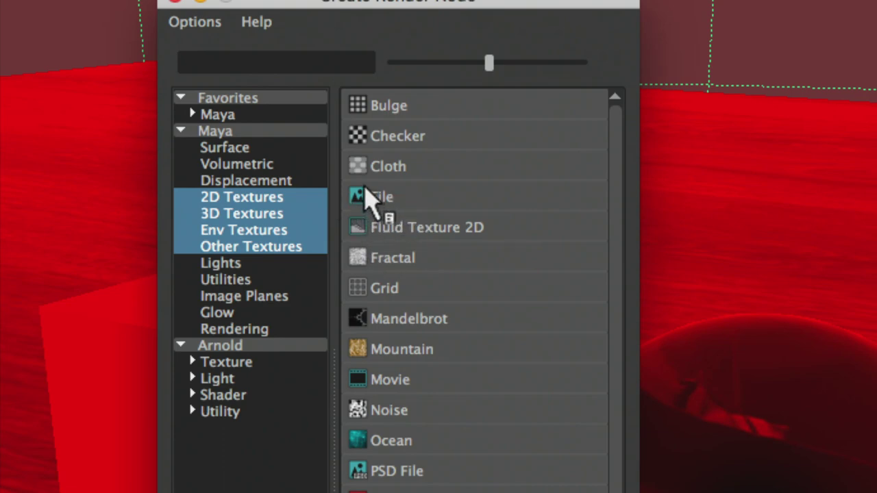
{"action": "middle_click_drag", "start_coordinate": [366, 195], "coordinate": [417, 278]}
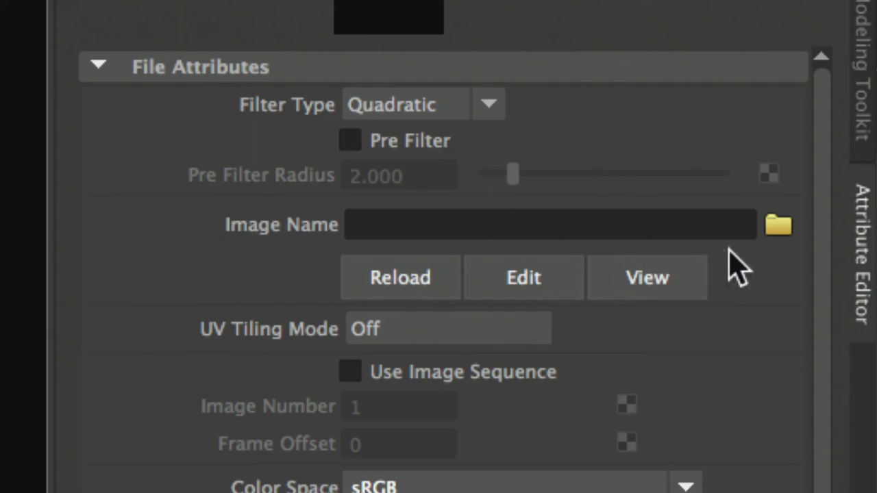
Step: Load zhengyang_gate_4k.hdr from the Desktop into the sky dome's file texture and render the scene in the Arnold RenderView
{"action": "left_click", "coordinate": [778, 226]}
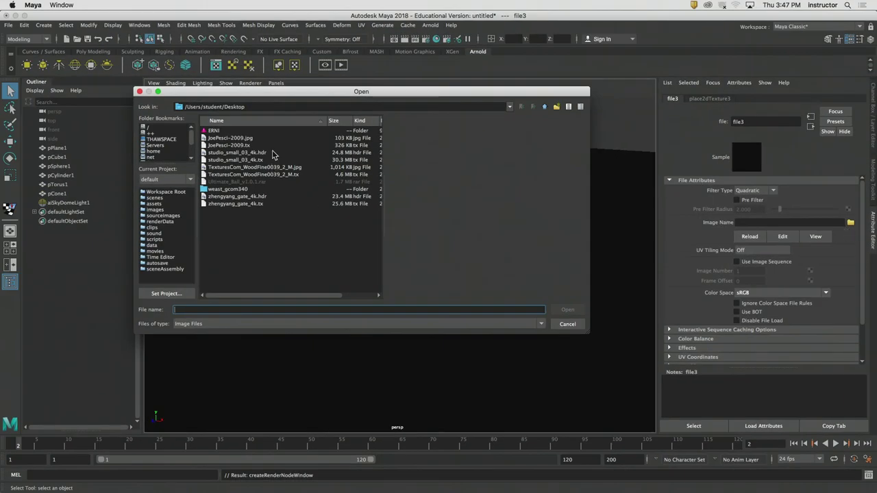
{"action": "key", "text": "z"}
{"action": "left_click", "coordinate": [567, 310]}
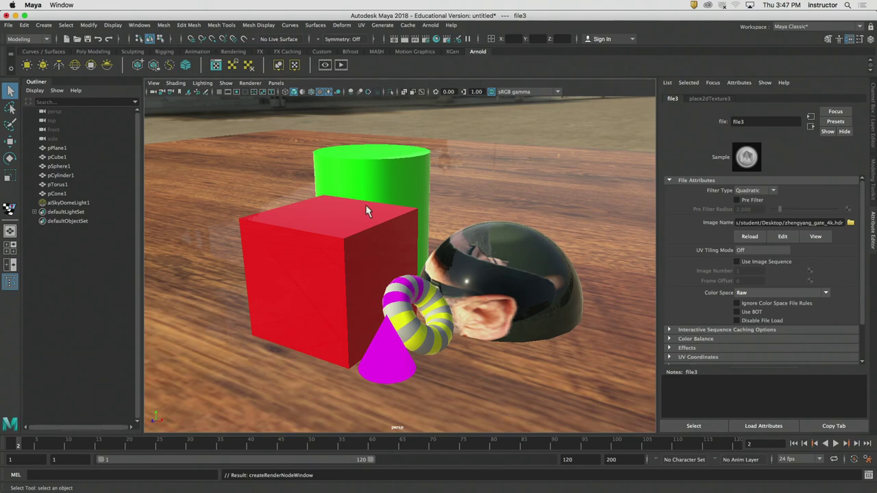
{"action": "left_click", "coordinate": [340, 65]}
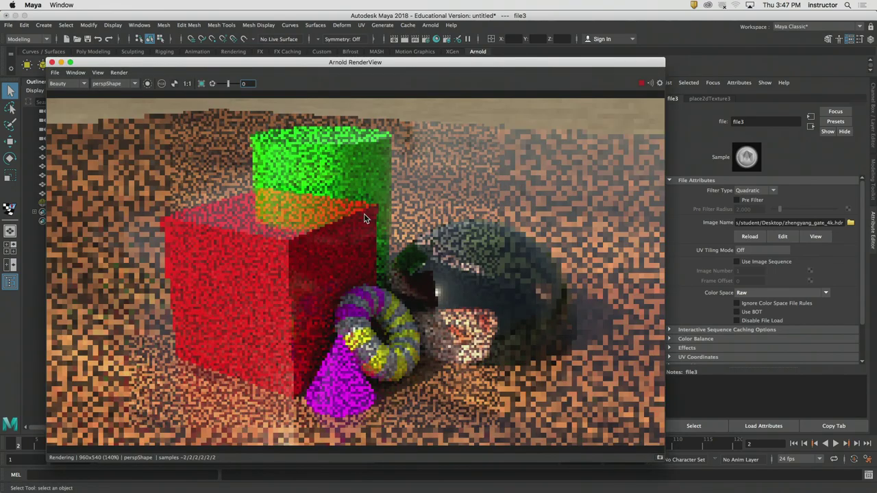